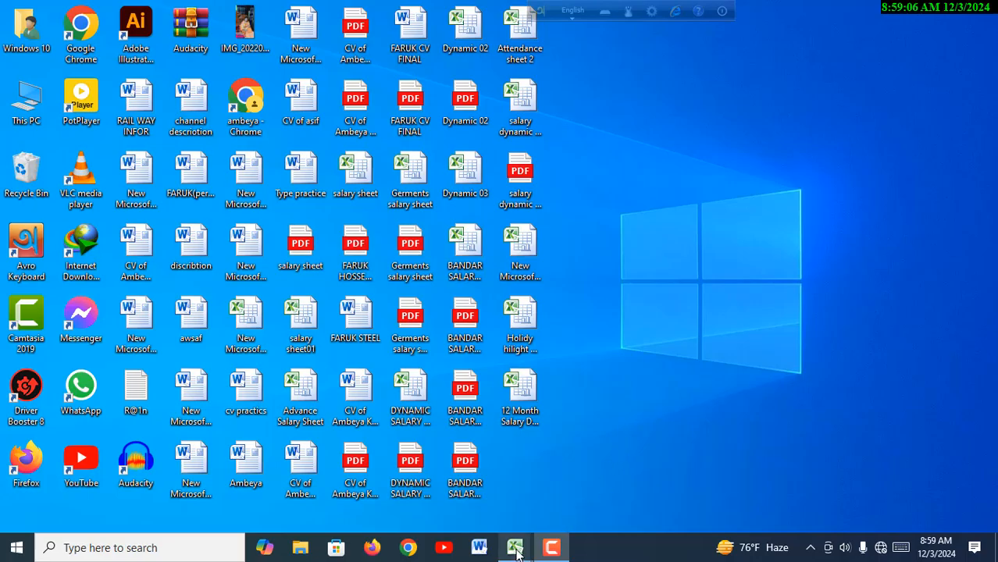
- Switch to the 12 Month Salary Dynamic workbook, examine the June attendance sheet across its days, and return to its Home sheet
mouse_move(515, 550)
left_click(550, 522)
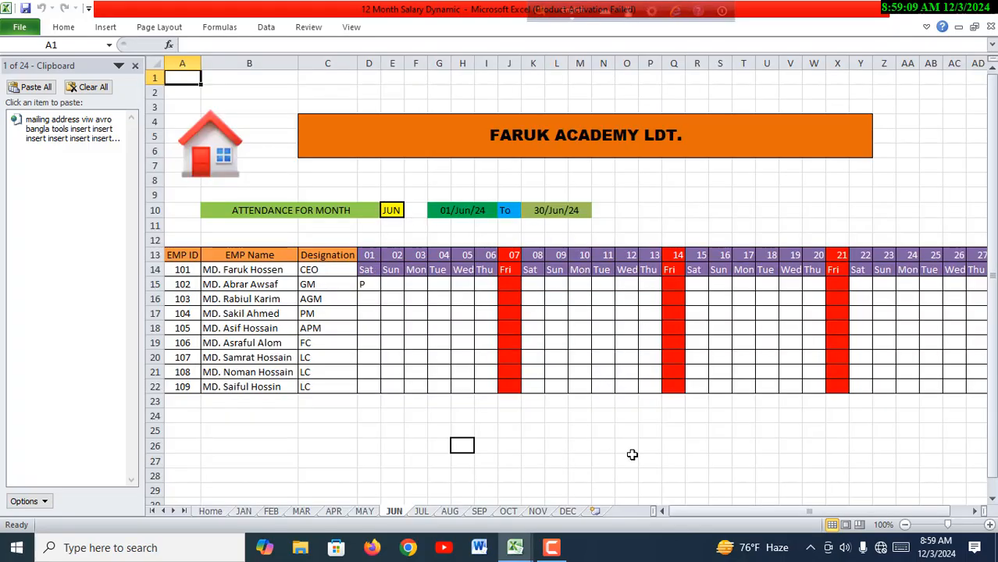
left_click_drag(790, 510, 748, 507)
left_click(790, 512)
left_click(802, 511)
left_click(220, 150)
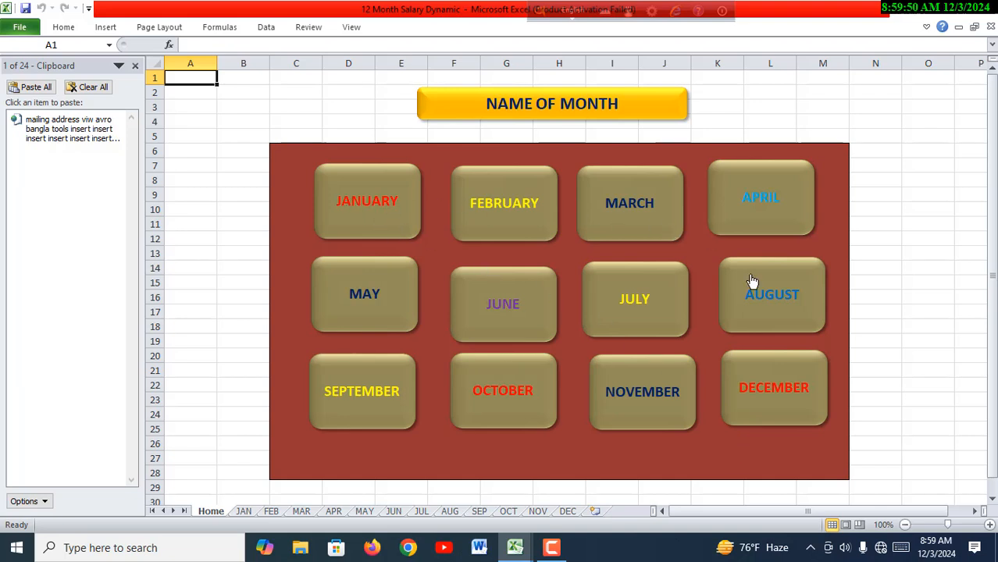
- Examine the March and January attendance sheets through the month links, returning to the Home sheet after each
left_click(633, 211)
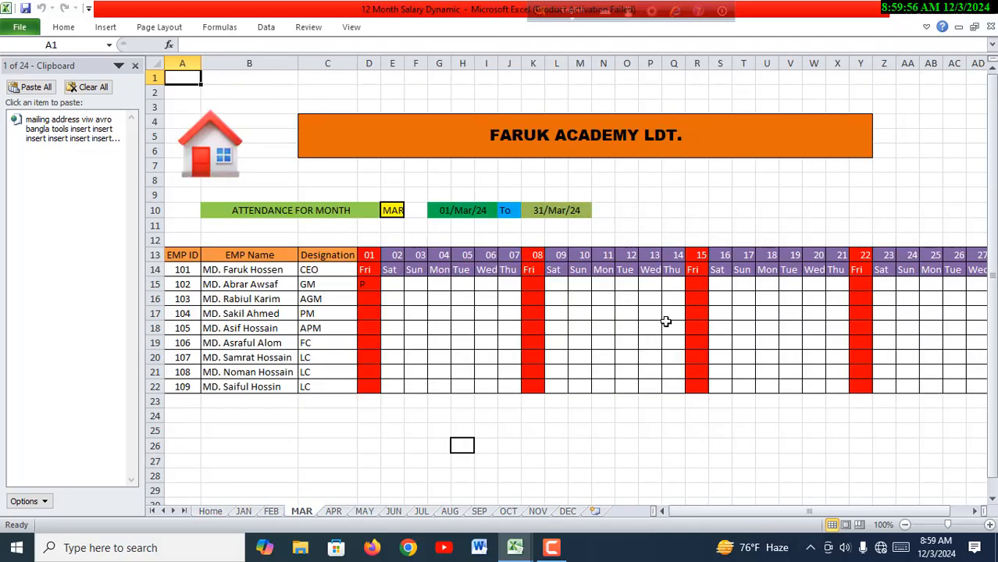
left_click(226, 150)
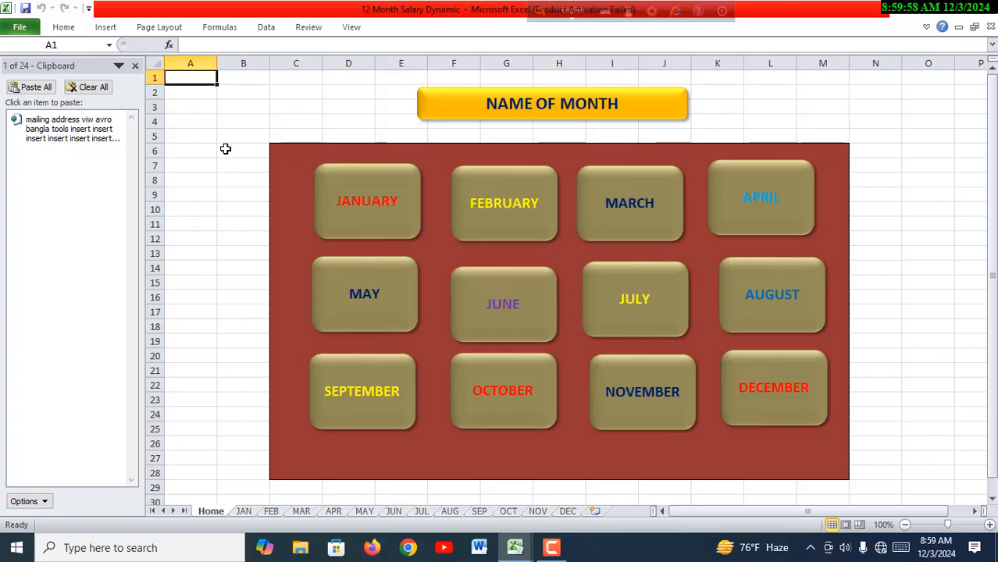
left_click(382, 199)
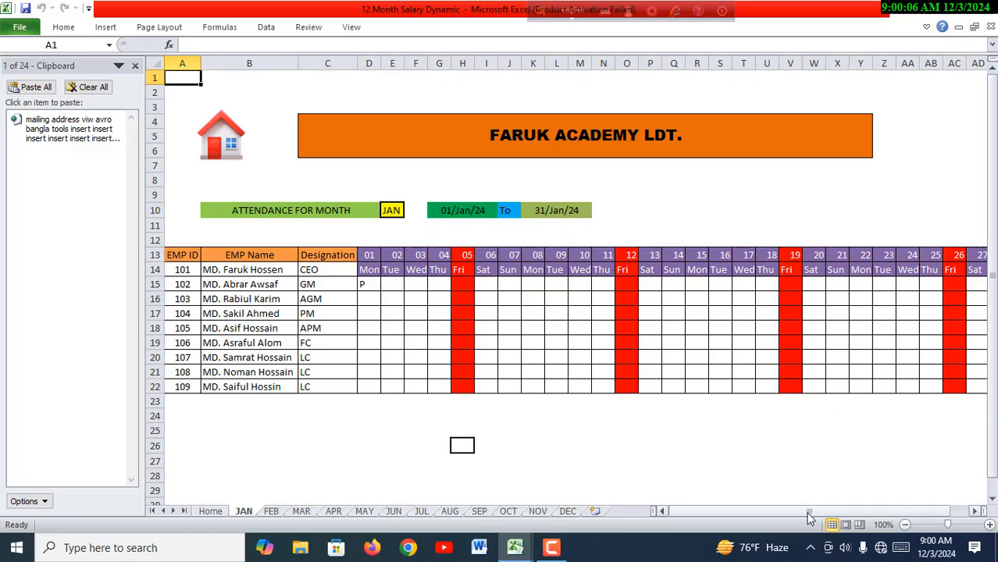
left_click_drag(810, 518, 754, 510)
left_click(231, 150)
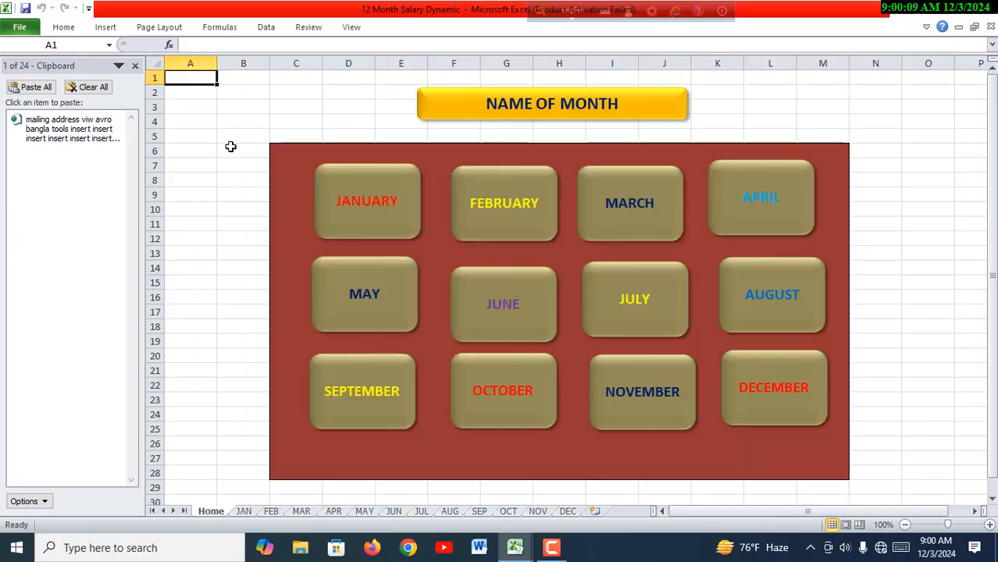
- Examine the November and May attendance sheets through the month links on the Home sheet
left_click(641, 400)
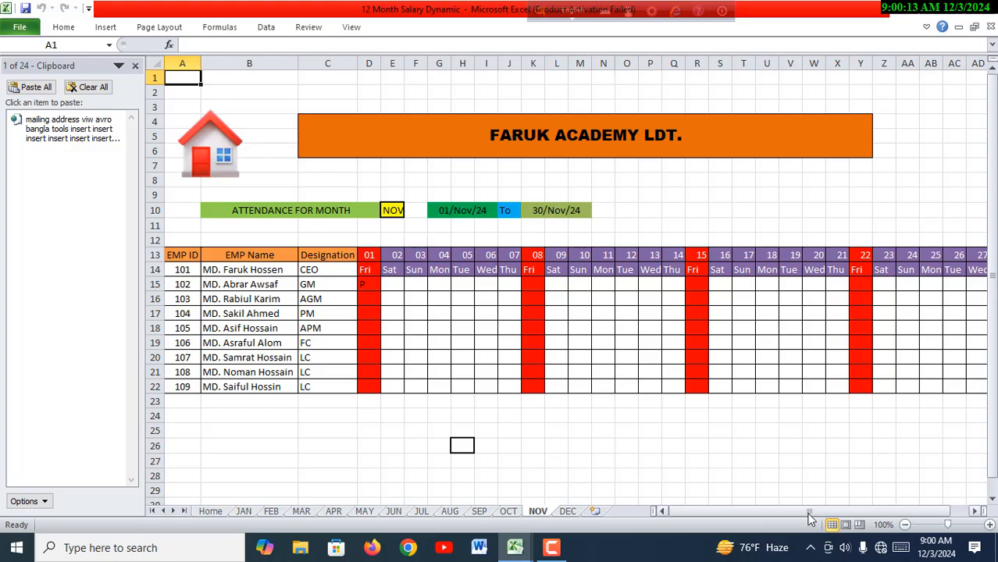
left_click_drag(808, 514, 779, 510)
left_click(226, 148)
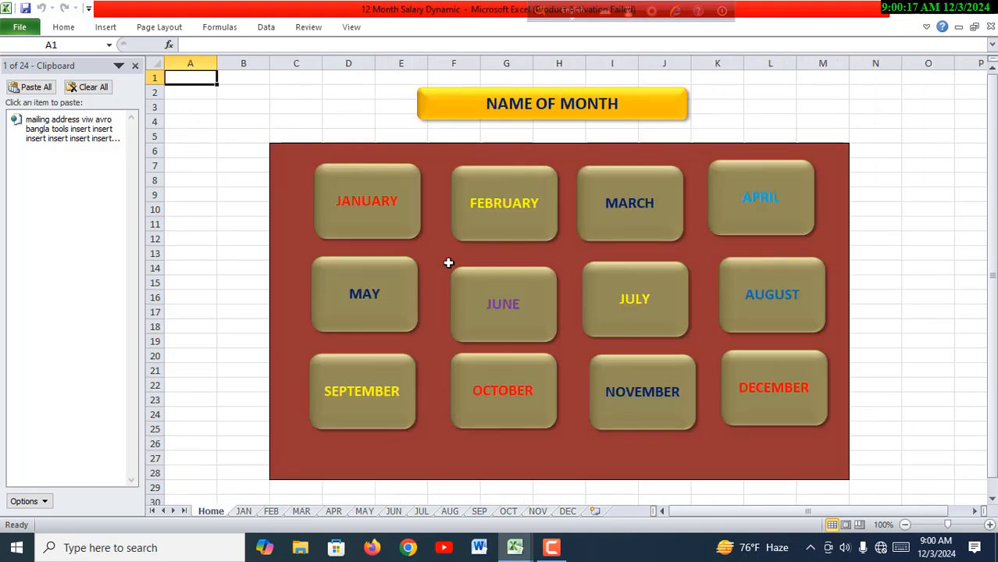
left_click(390, 290)
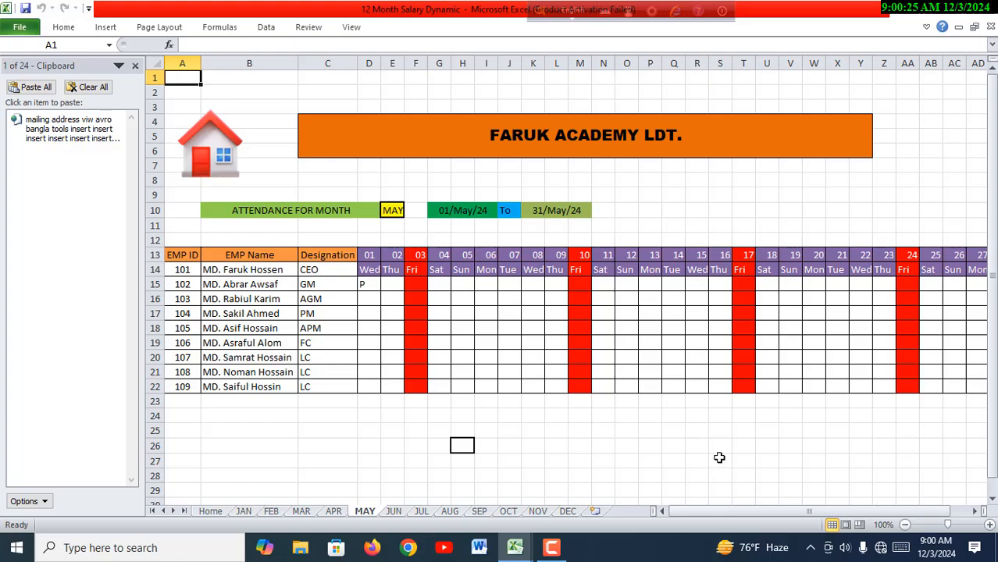
left_click_drag(810, 513, 796, 514)
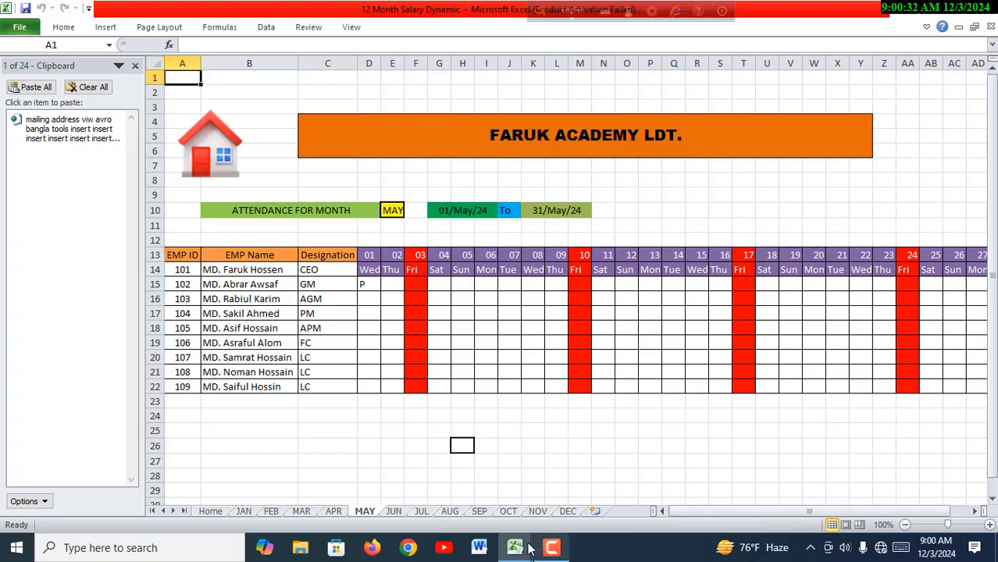
- Switch to the blank workbook New Microsoft Excel Worksheet (2) and rename Sheet1 as Home
mouse_move(516, 547)
left_click(471, 490)
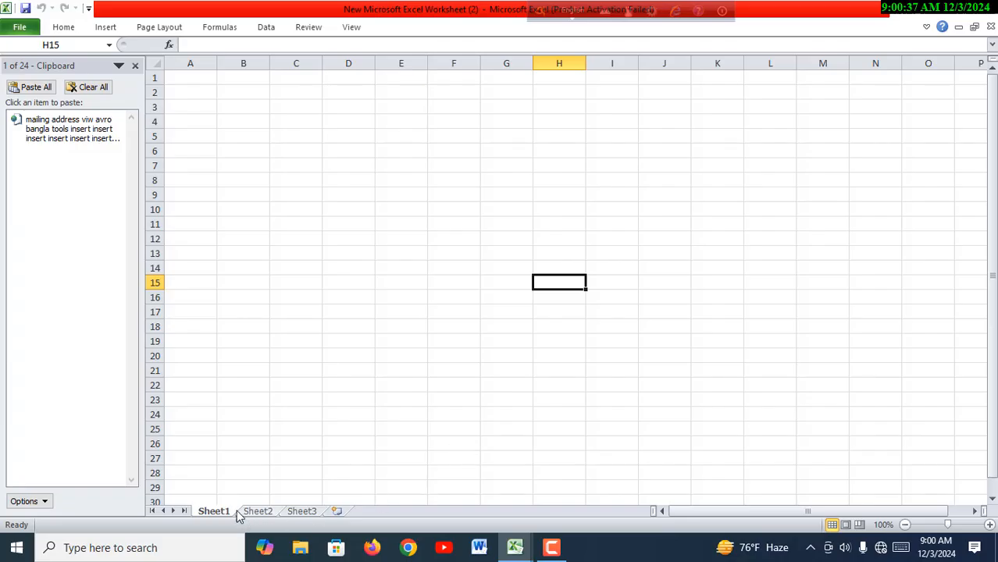
left_click(264, 514)
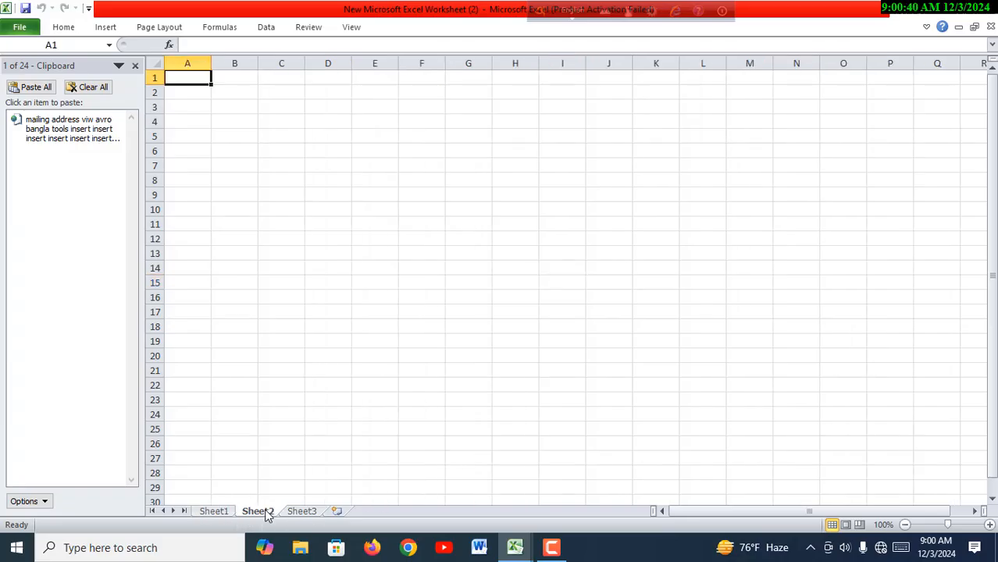
left_click(304, 514)
left_click(223, 514)
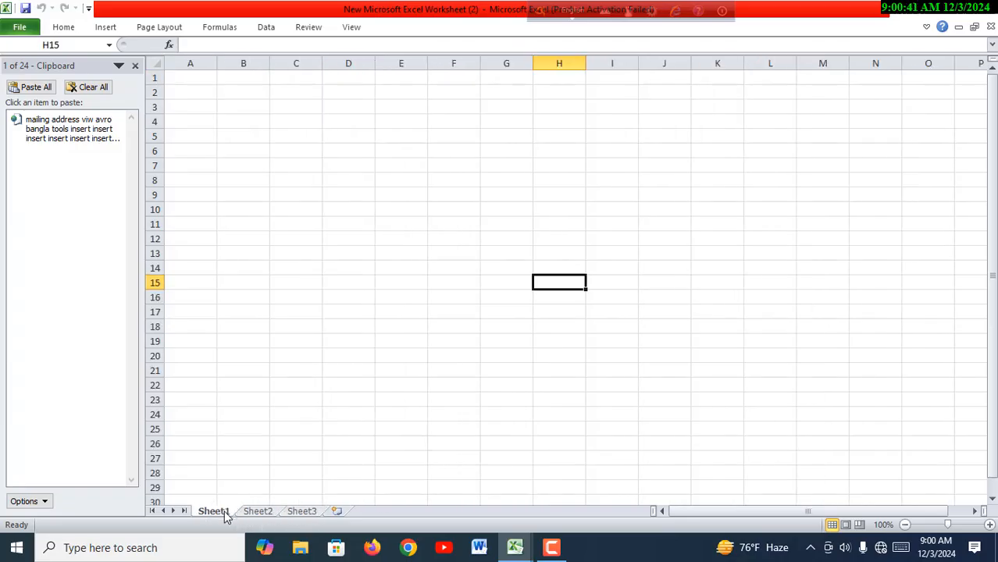
double_click(225, 512)
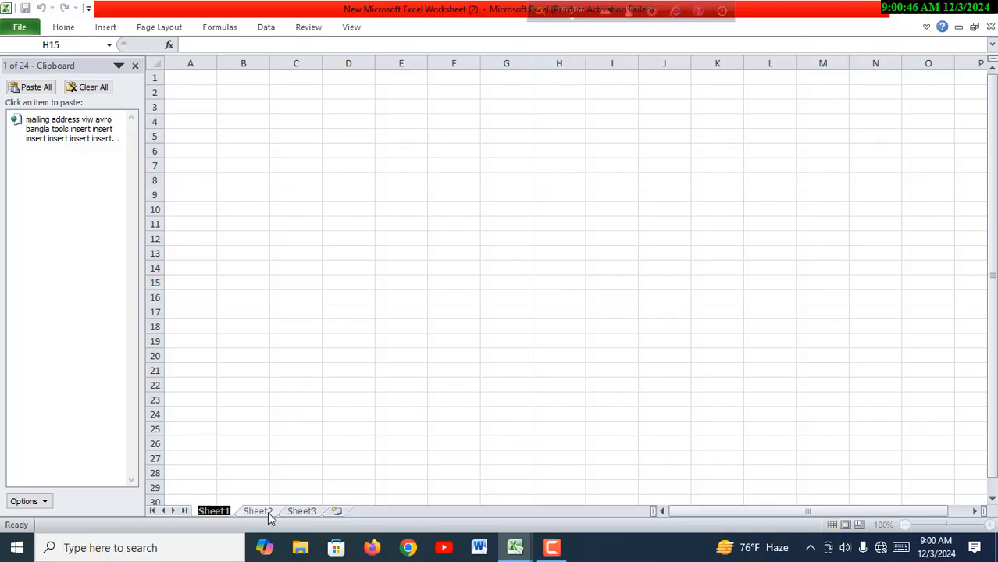
type("H")
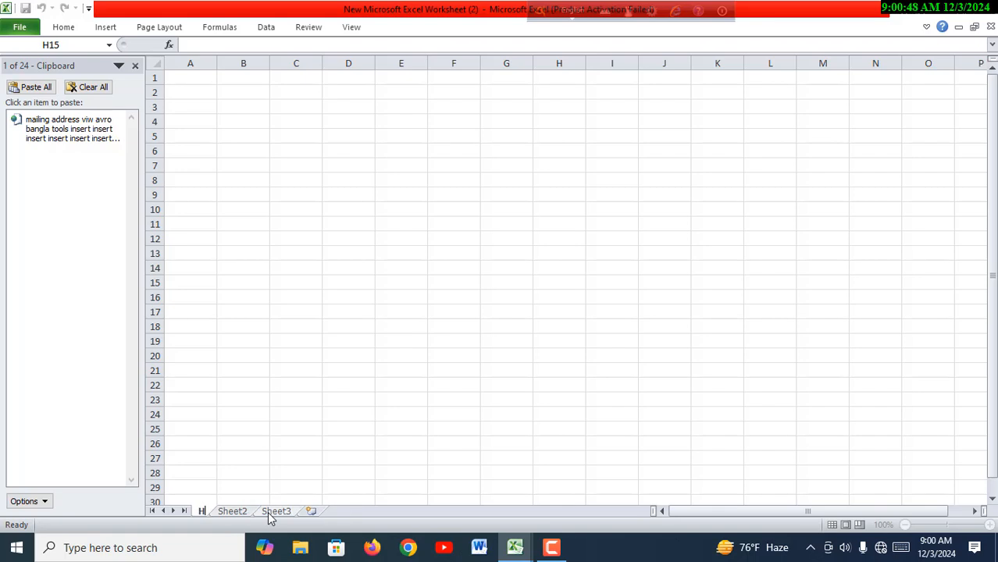
type("ome")
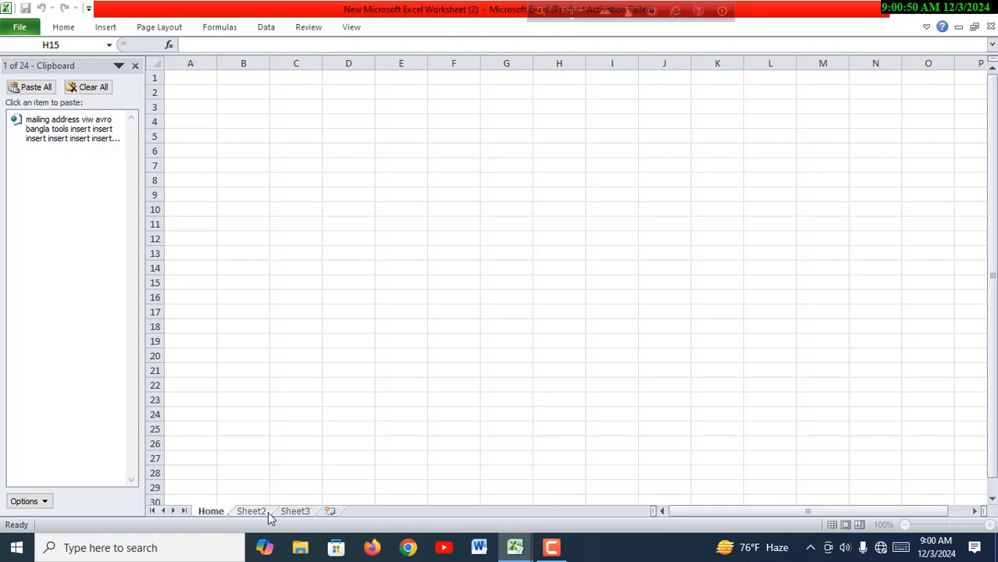
key("Return")
- Rename Sheet2 as JAN
left_click(260, 514)
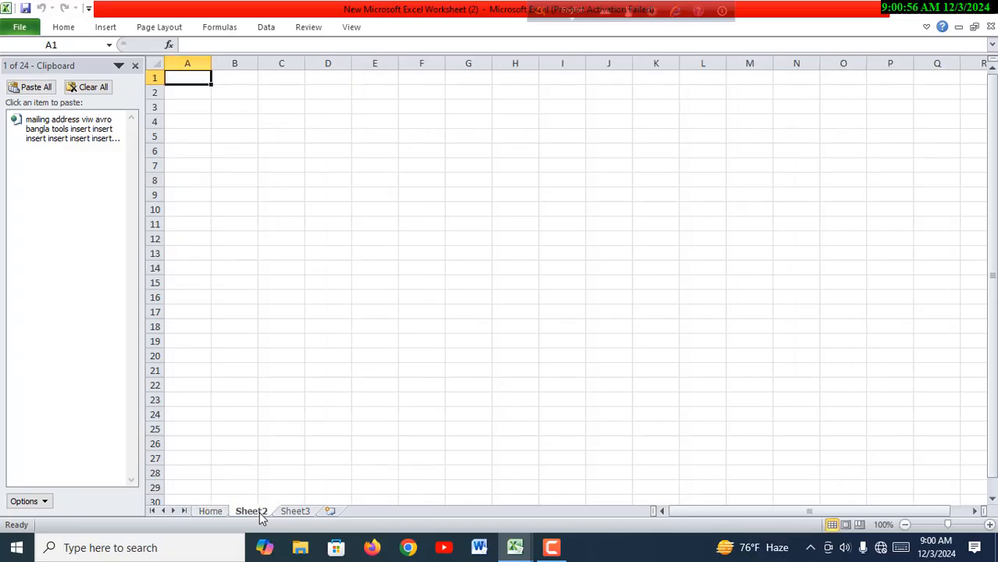
double_click(262, 514)
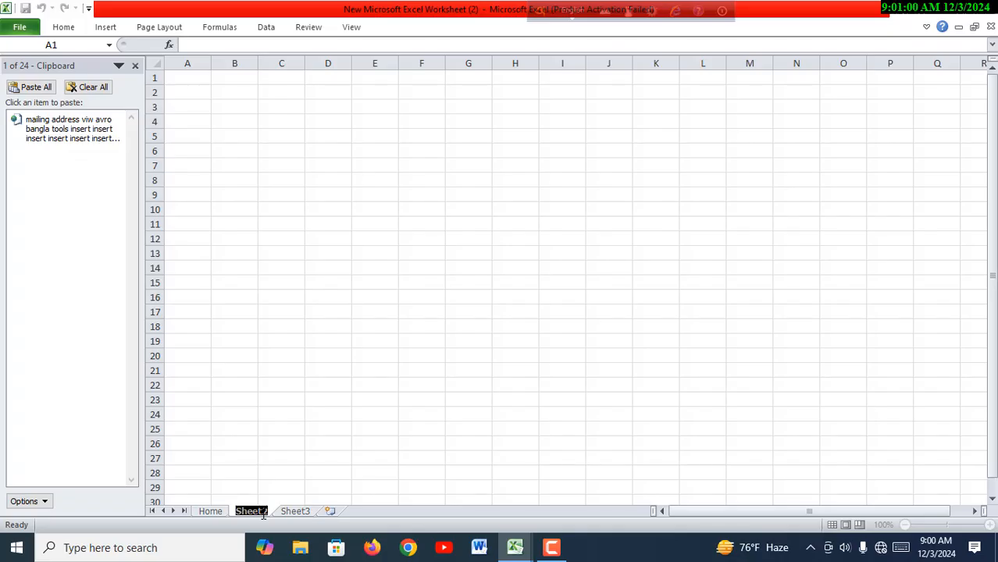
type("JAN")
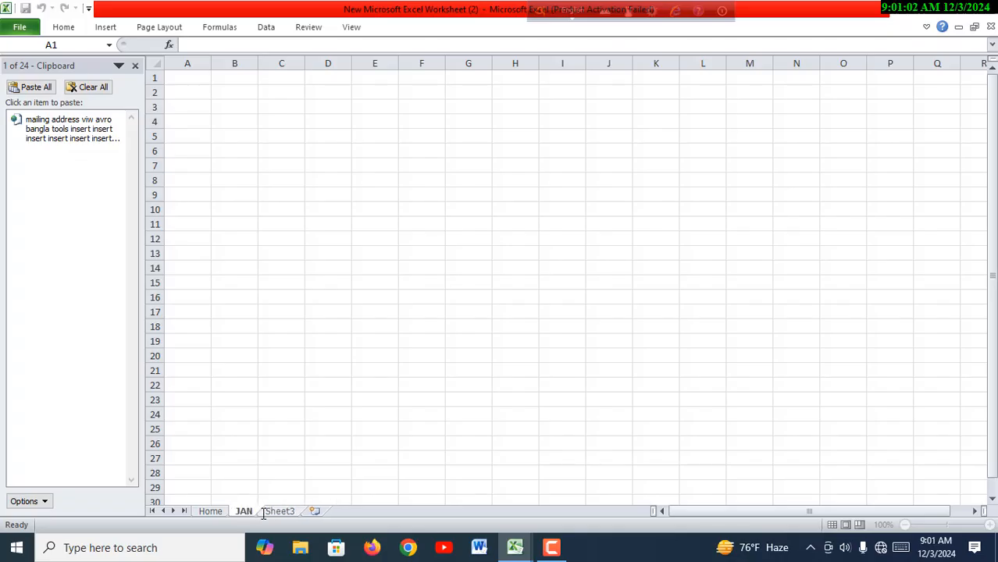
key("Return")
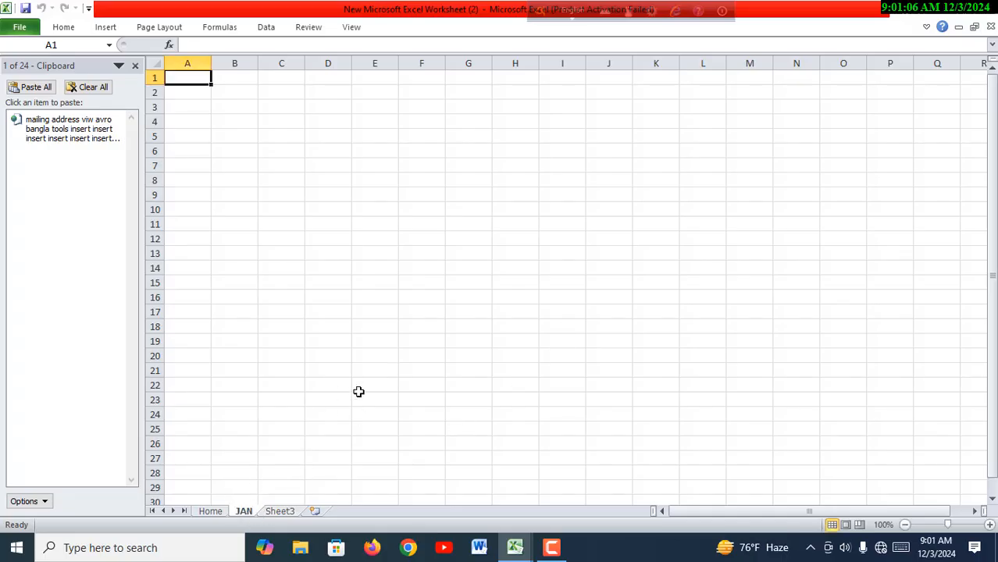
- Merge and center cells B8:D8 on the JAN sheet
left_click(211, 512)
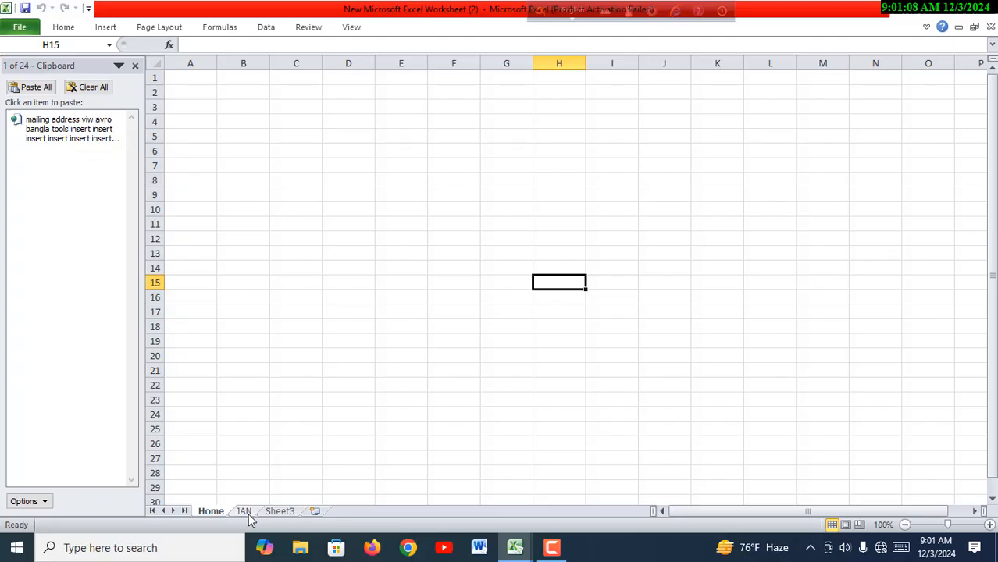
left_click(244, 512)
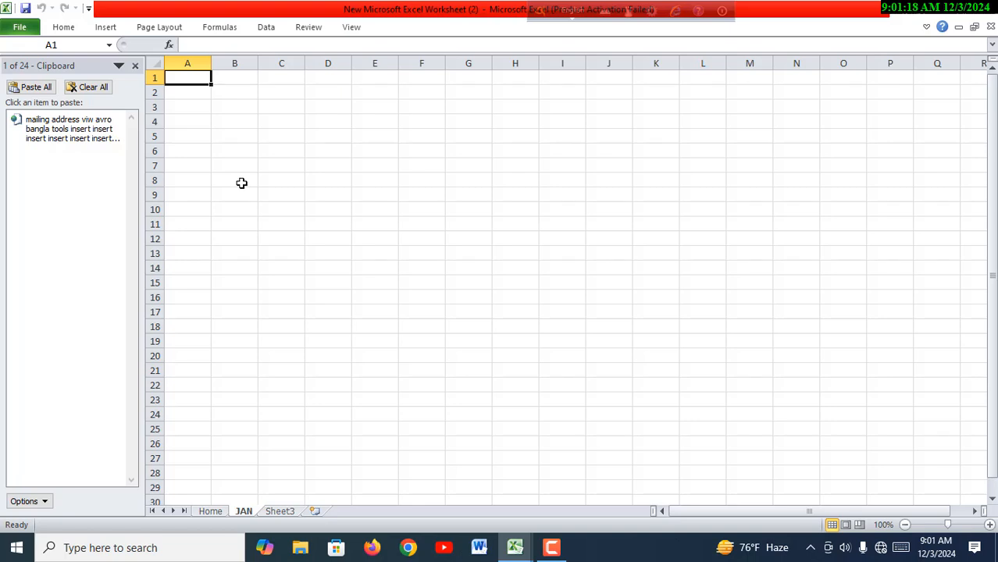
left_click_drag(242, 180, 325, 181)
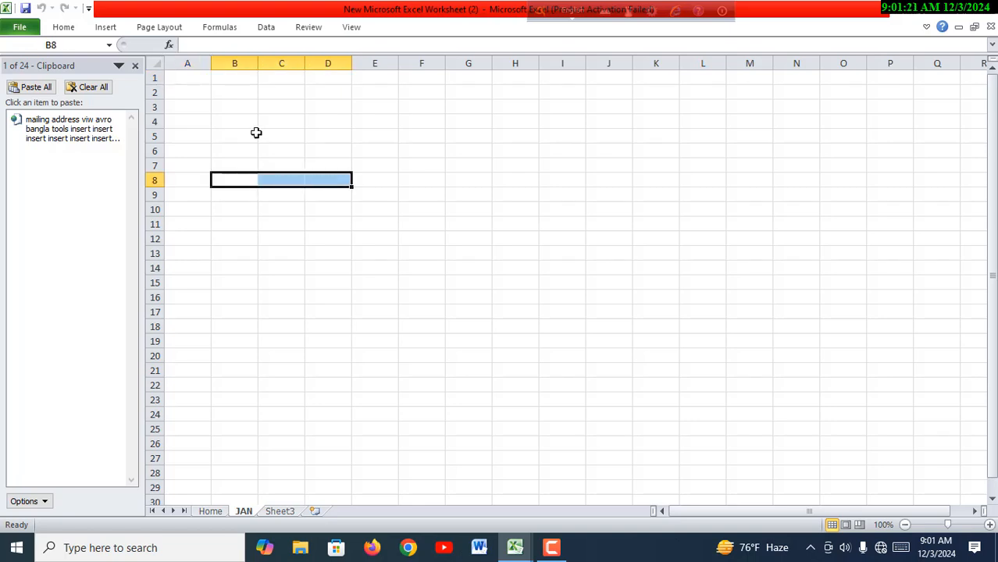
left_click(80, 31)
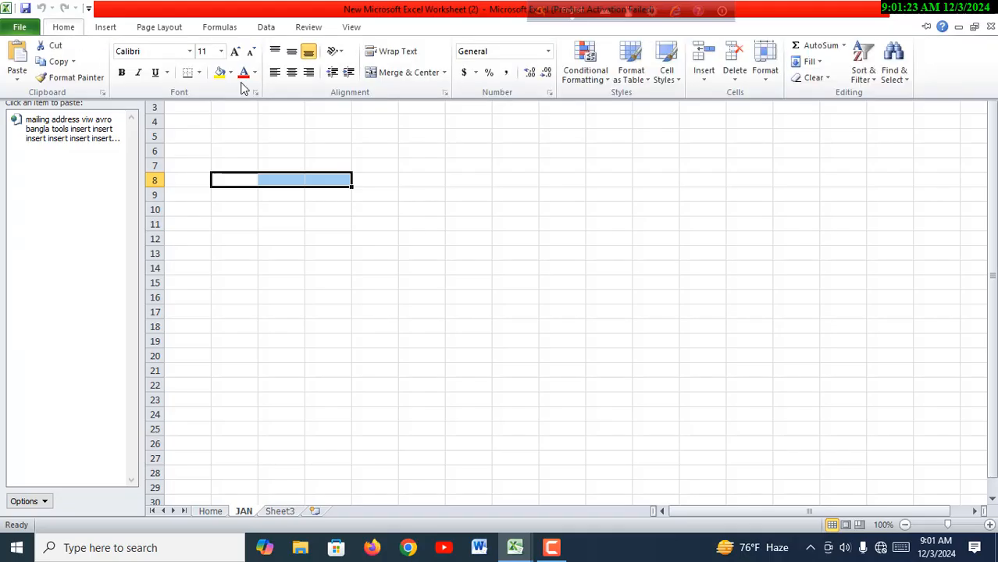
left_click(417, 71)
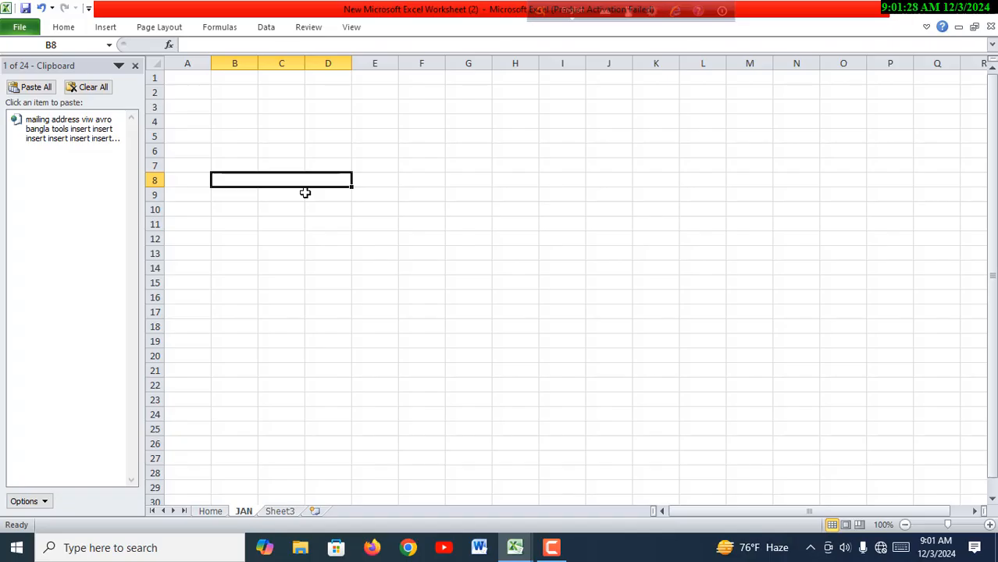
- Enter the label ATTENDANCE FOR MONTH in the merged cell B8
type("AT")
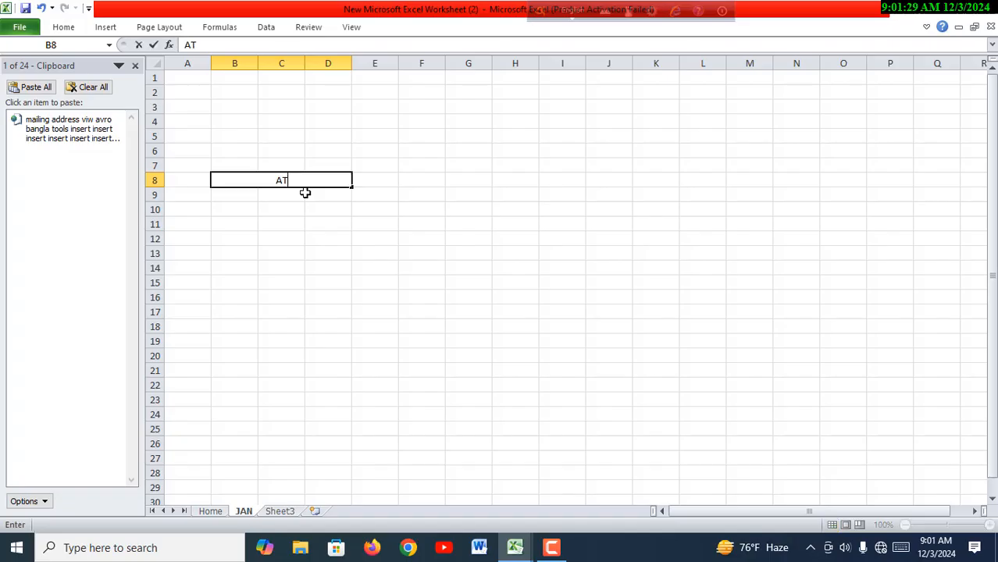
type("TENDA")
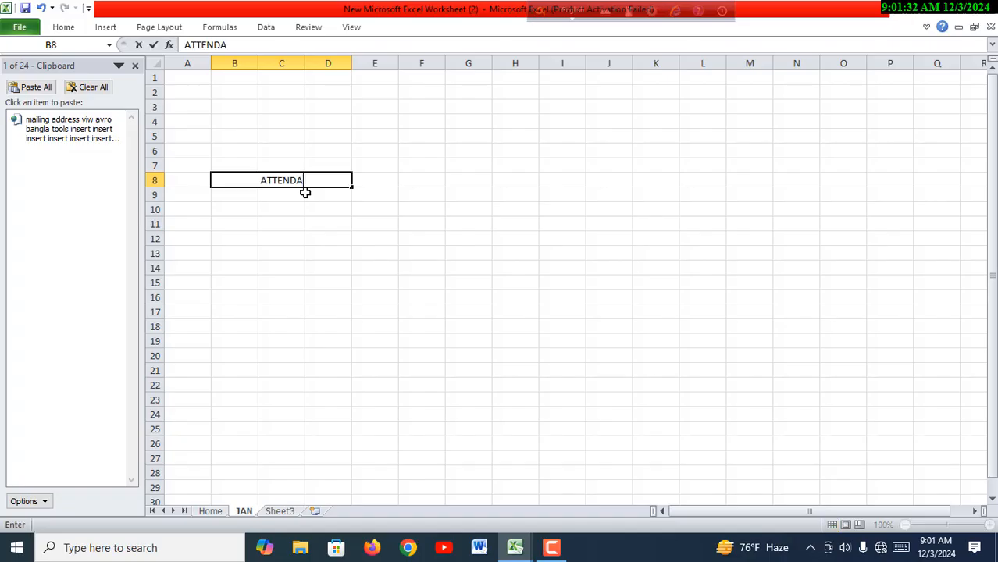
type("NC")
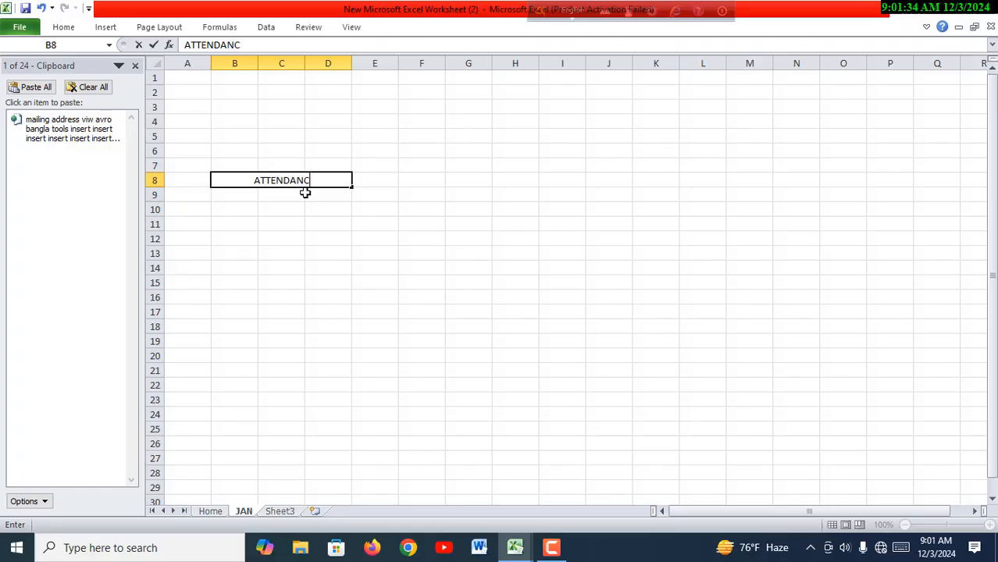
type("E FOR ")
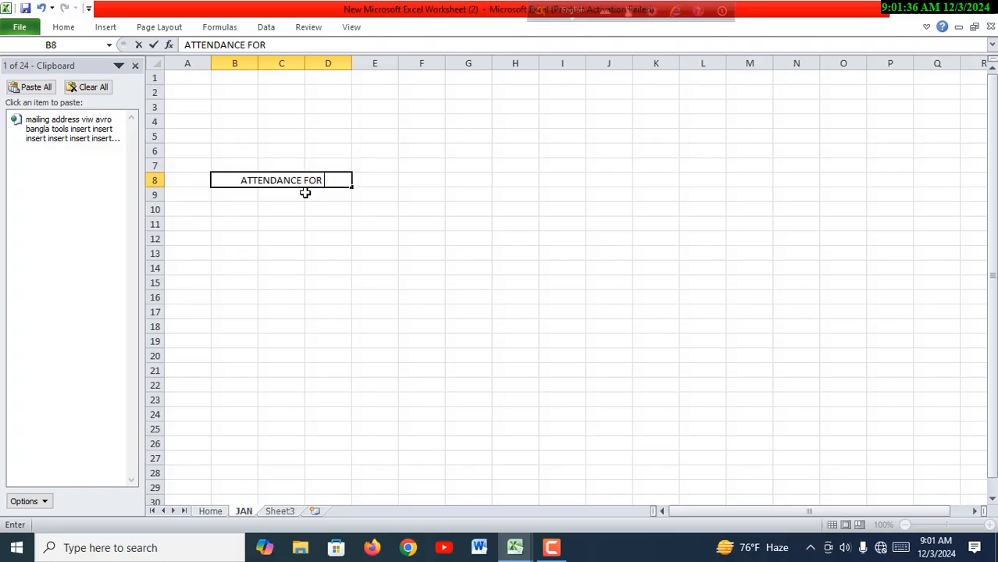
type("MONTH")
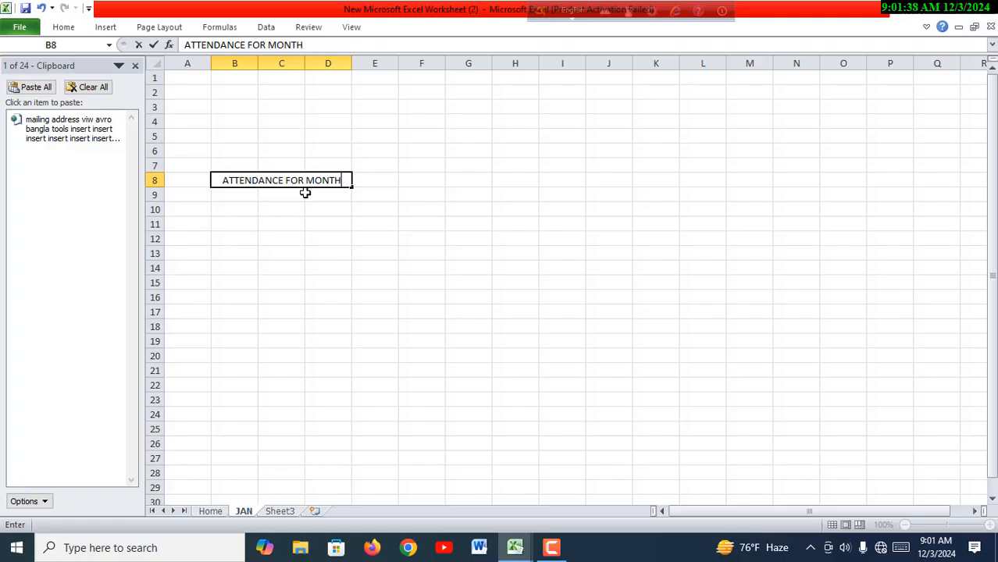
left_click(334, 239)
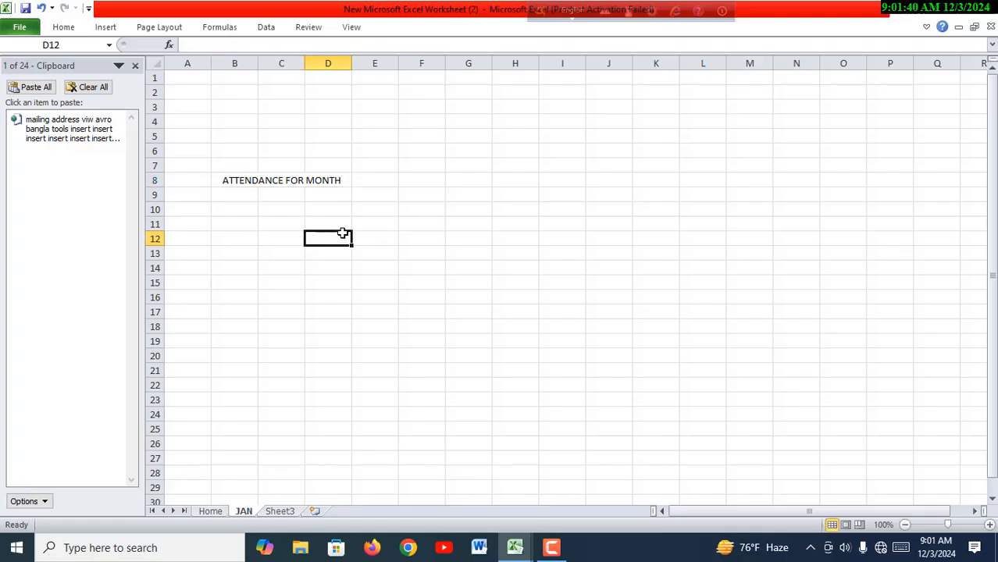
- Apply a yellow fill to the merged ATTENDANCE FOR MONTH cell
left_click(217, 182)
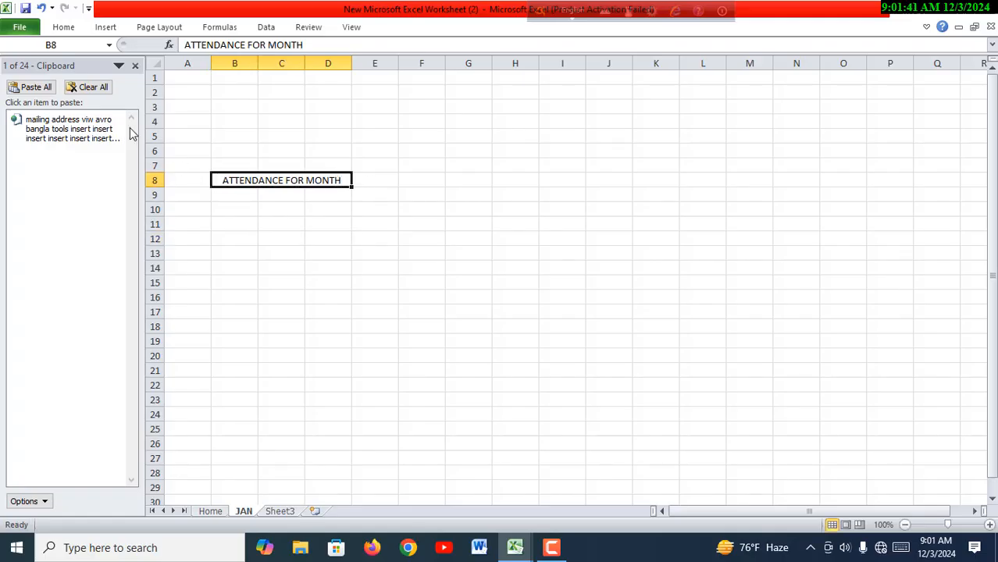
left_click(66, 32)
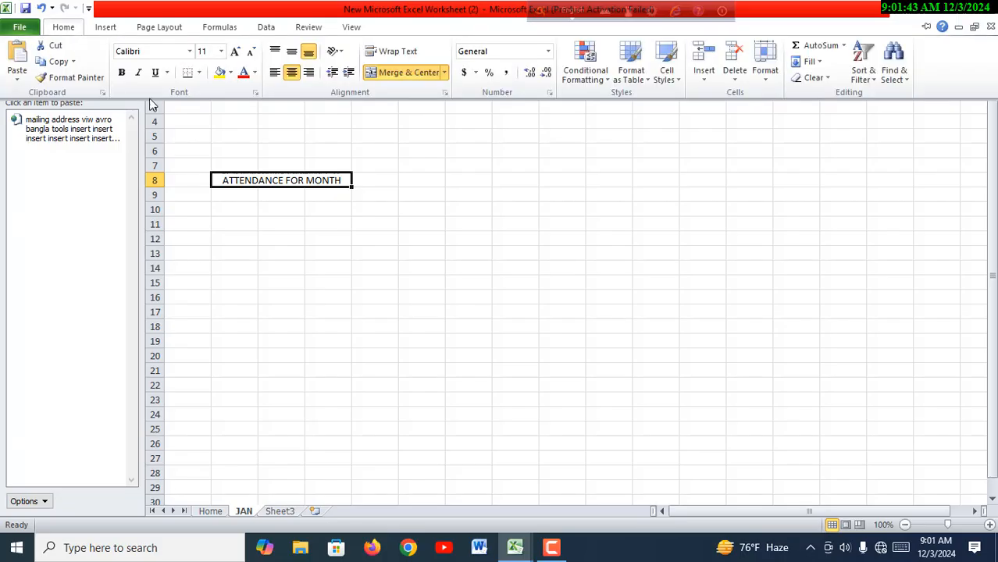
left_click(231, 73)
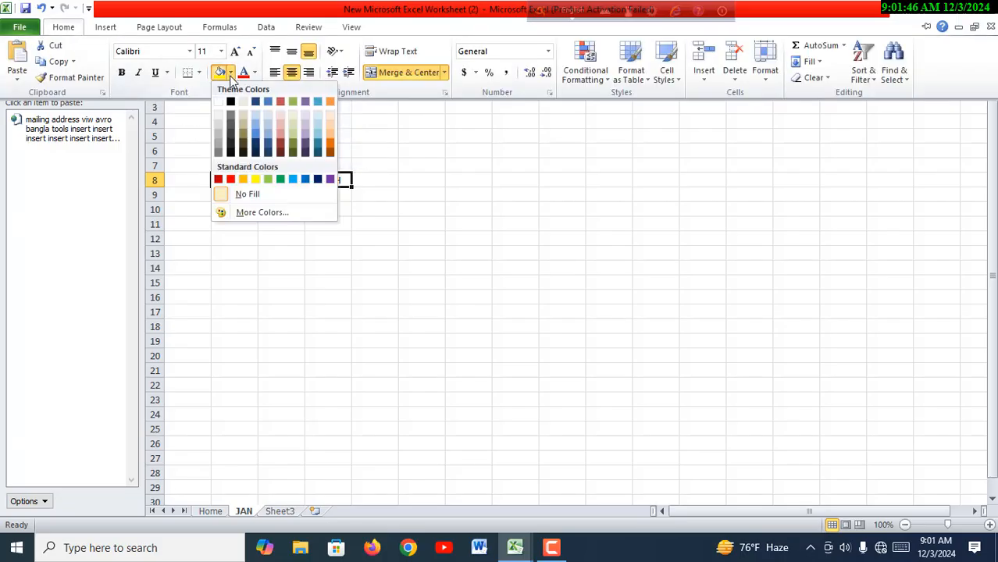
left_click(328, 297)
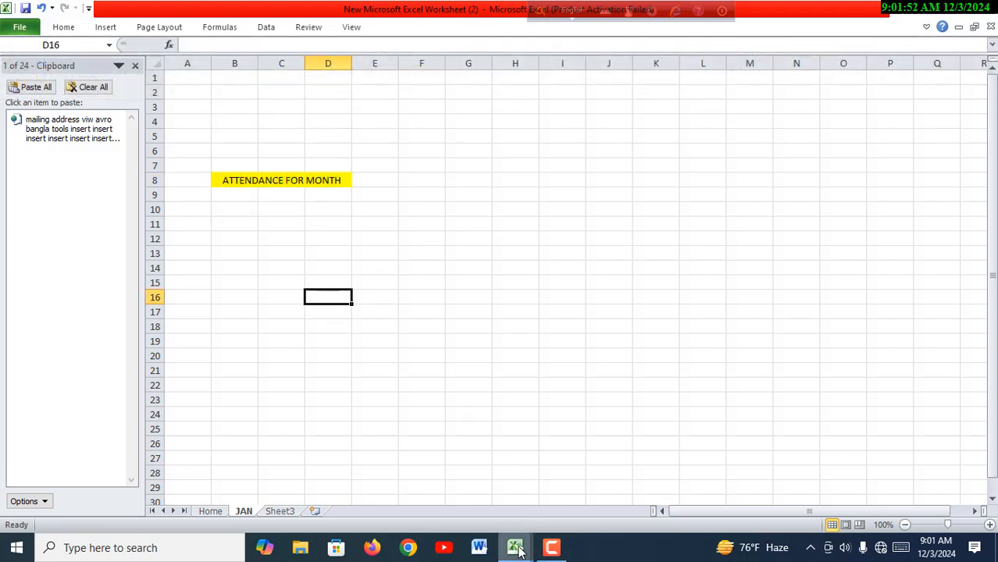
- Examine the attendance header row on the MAY sheet of 12 Month Salary Dynamic and locate its matching cells on the JAN sheet
mouse_move(507, 550)
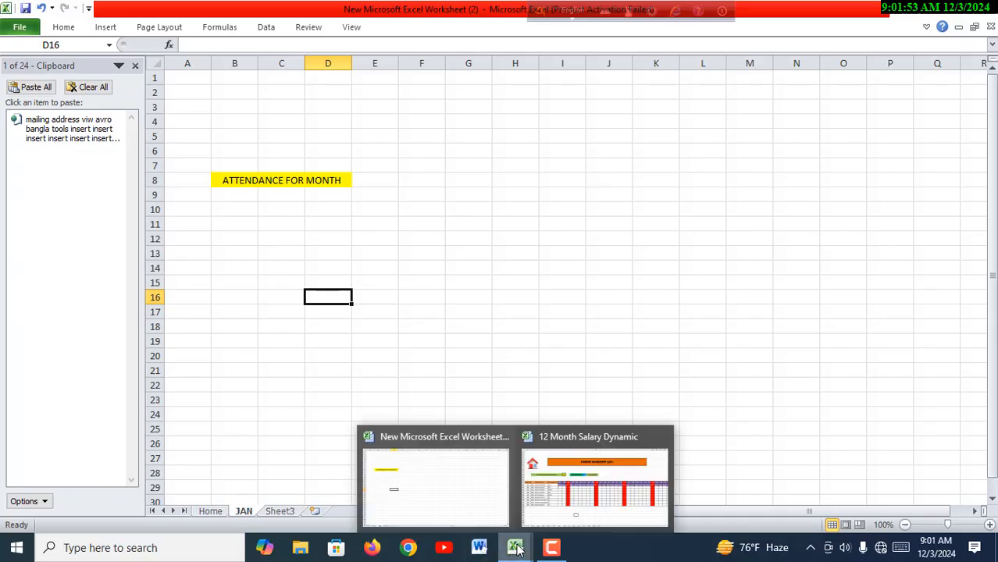
left_click(548, 521)
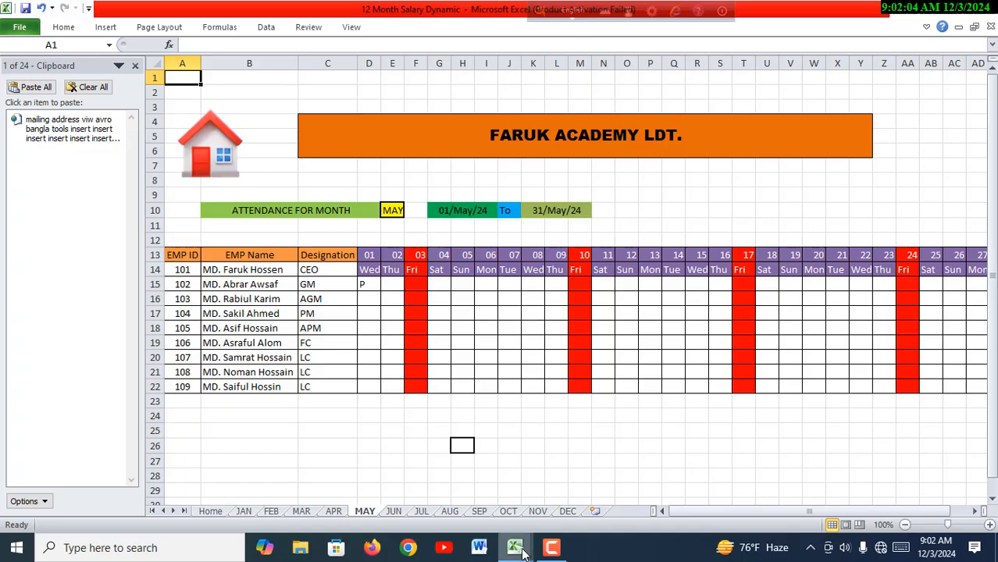
mouse_move(522, 551)
left_click(488, 504)
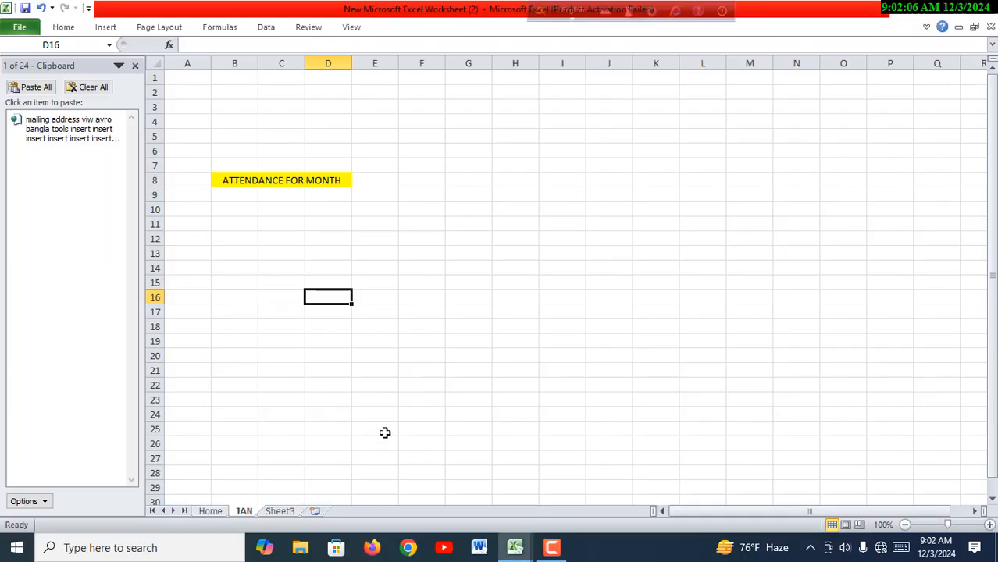
left_click(375, 180)
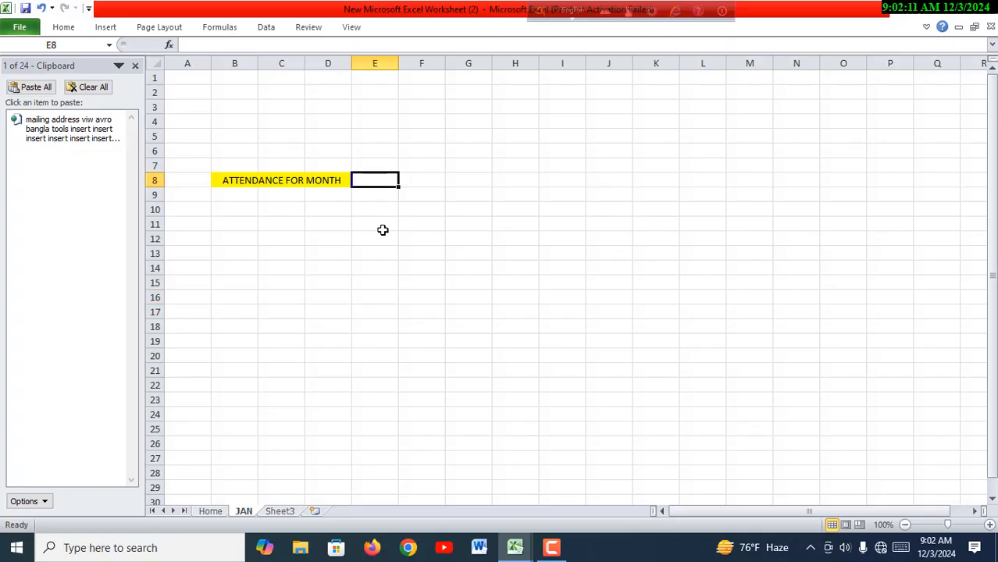
left_click(420, 183)
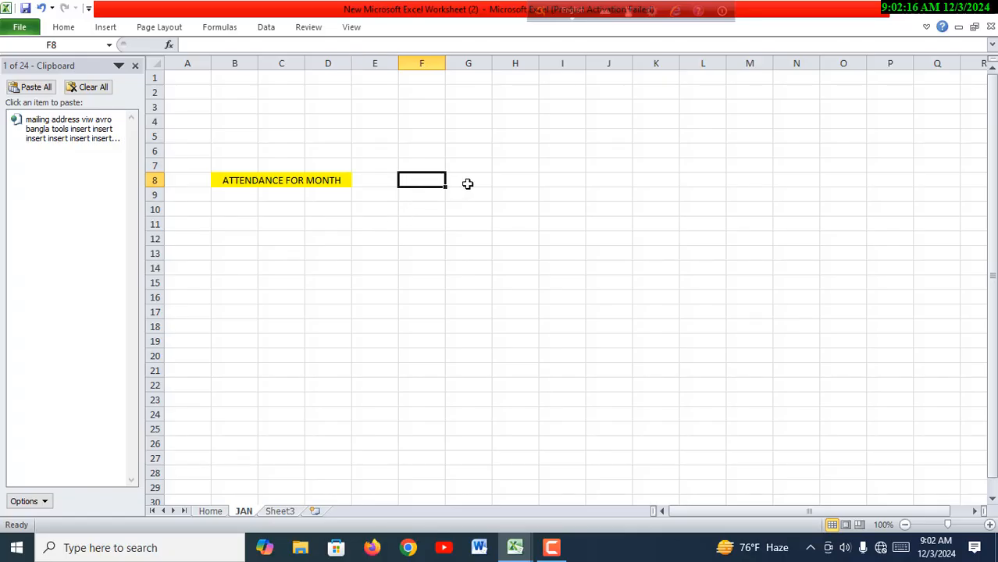
- Merge and center cells G8:I8 on the JAN sheet for the start date
left_click_drag(467, 182, 514, 183)
left_click_drag(558, 184, 549, 190)
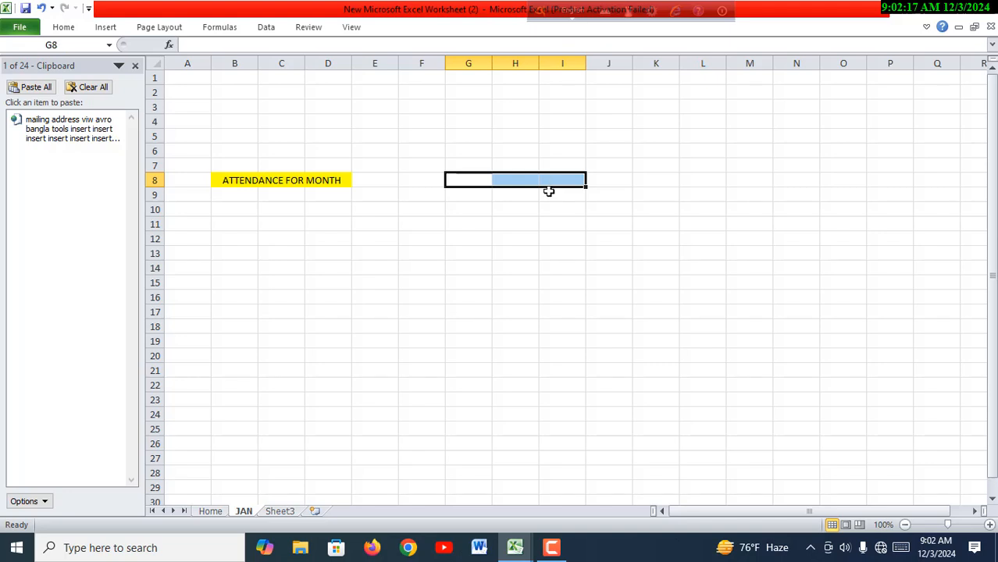
left_click(64, 28)
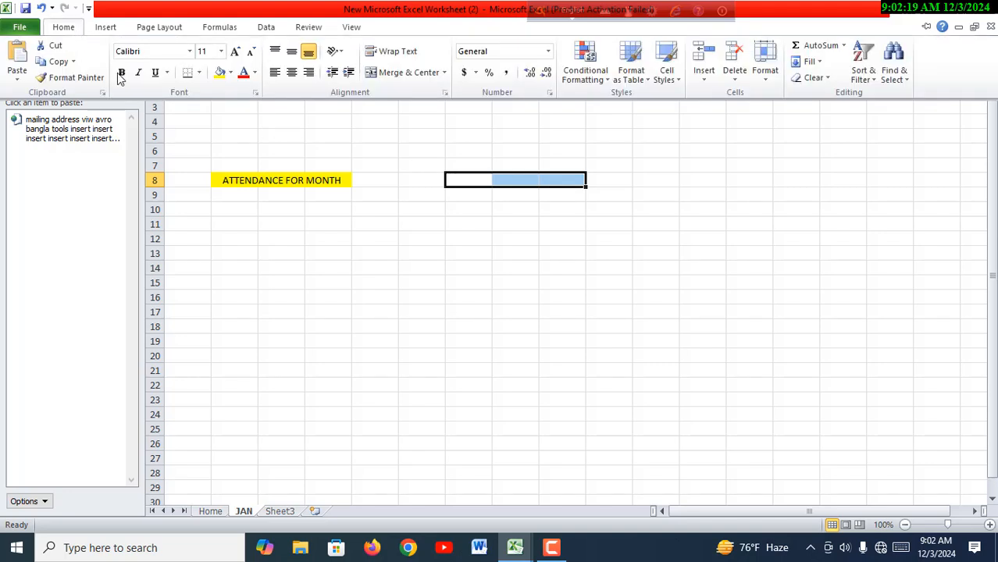
left_click(408, 75)
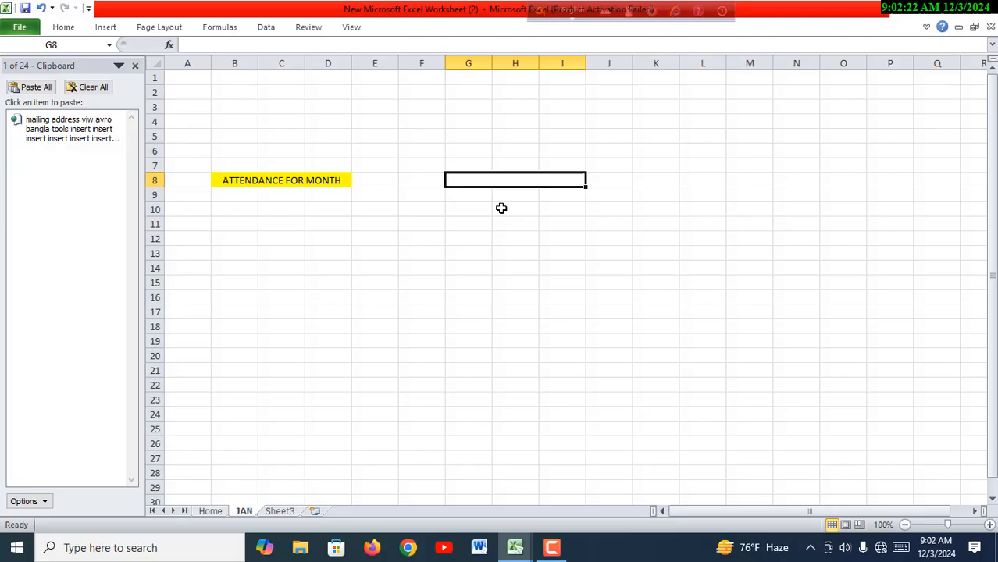
- Enter TO in cell J8 and merge and center cells K8:M8 beside it
left_click(607, 183)
type("TO")
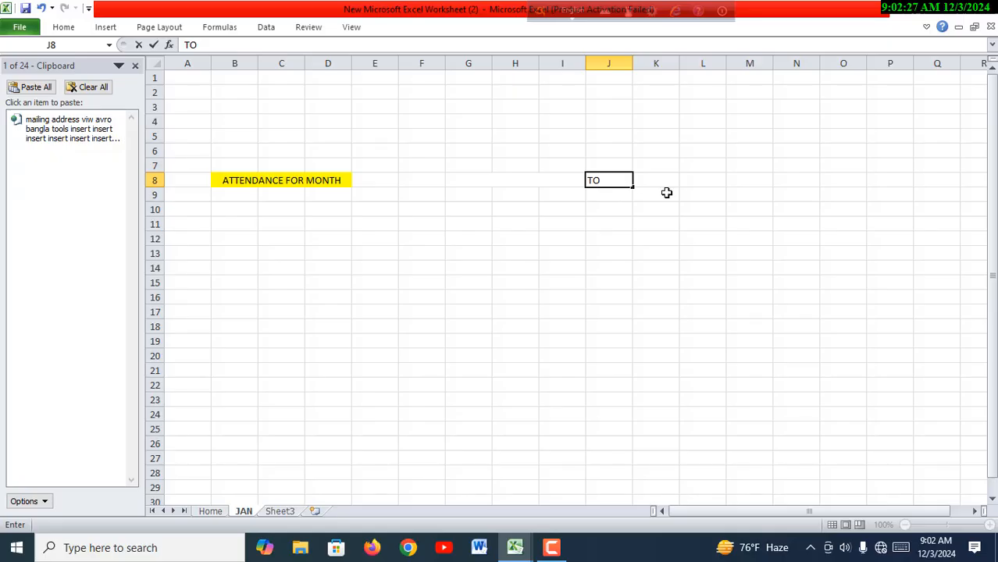
left_click_drag(657, 182, 731, 180)
left_click(68, 28)
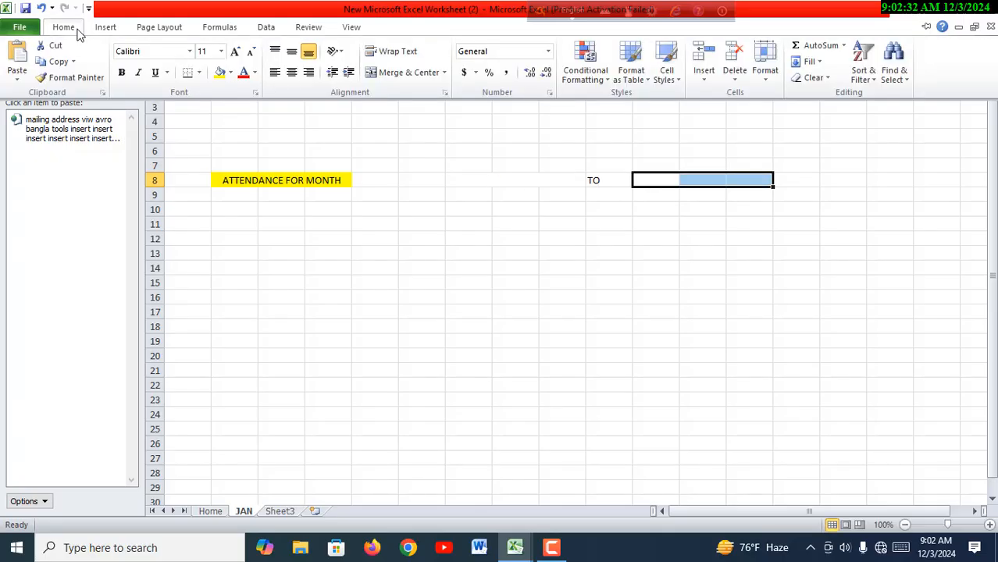
left_click(410, 73)
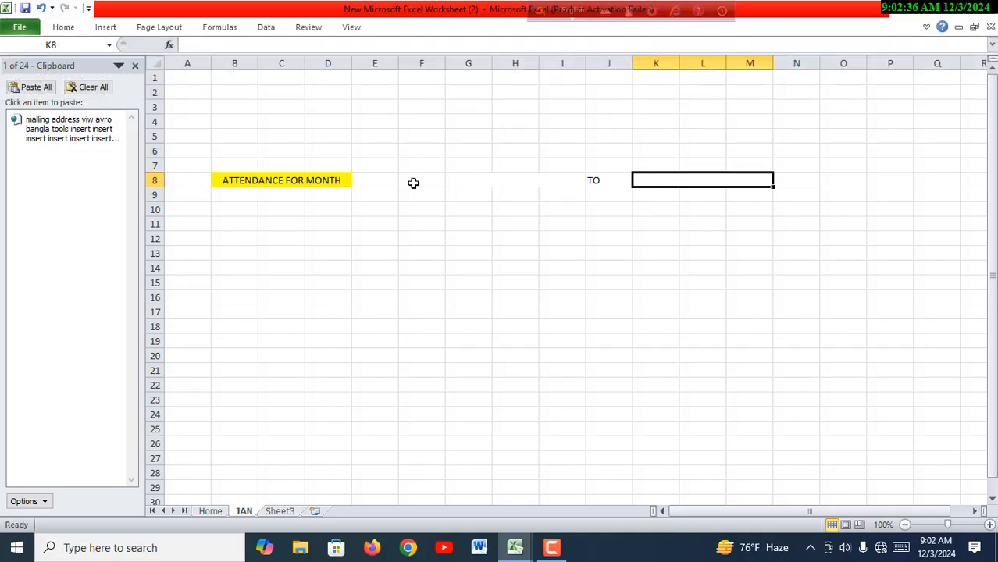
- Compare the start date, TO and end date cells on the JAN sheet with the attendance layout in 12 Month Salary Dynamic
left_click(499, 178)
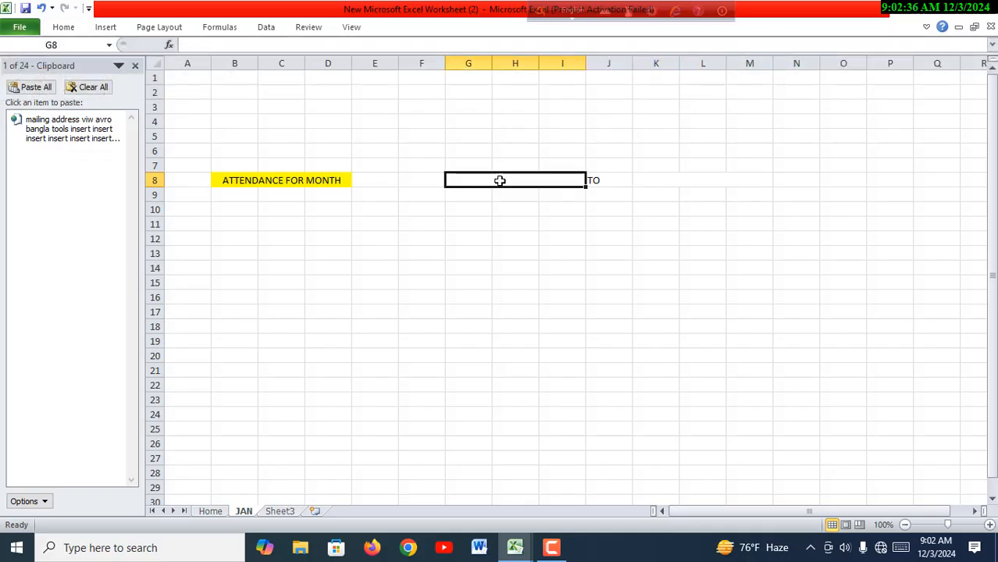
left_click(613, 186)
left_click(675, 185)
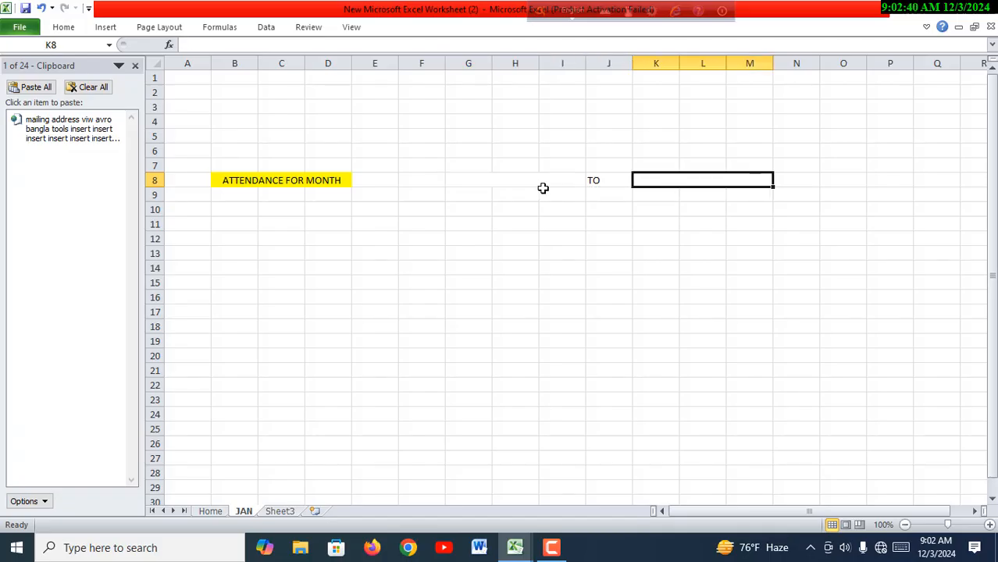
left_click(542, 186)
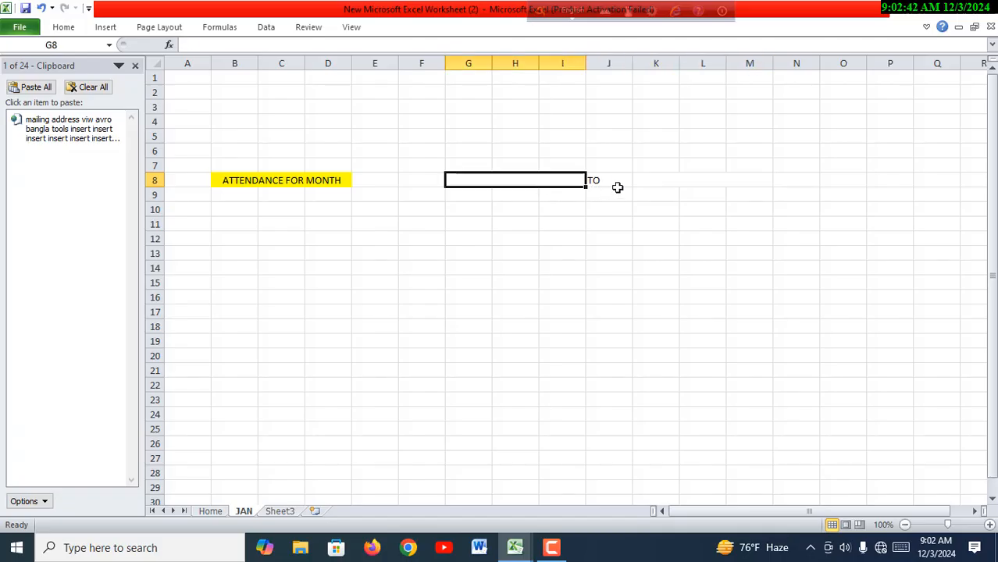
left_click(675, 183)
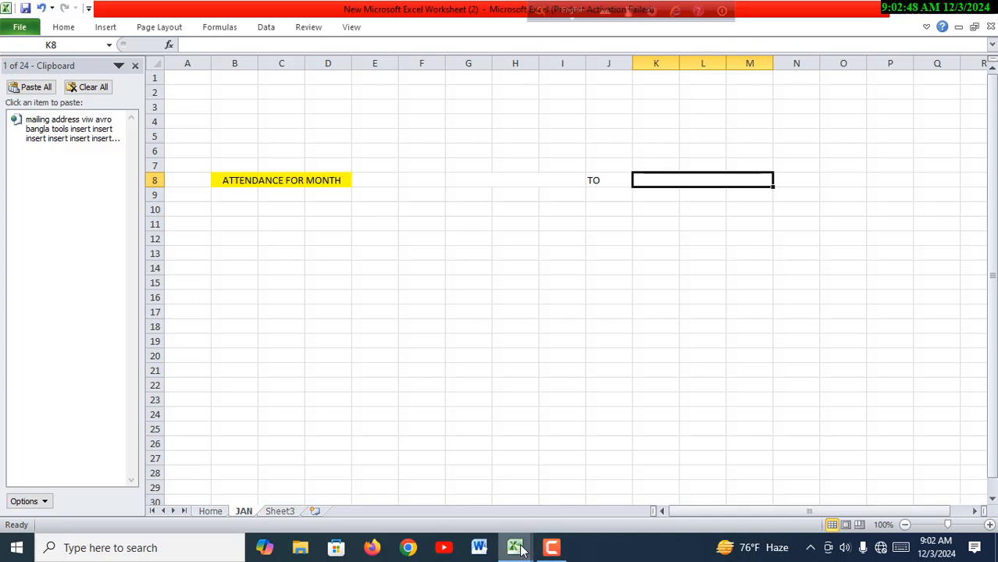
mouse_move(521, 551)
left_click(563, 517)
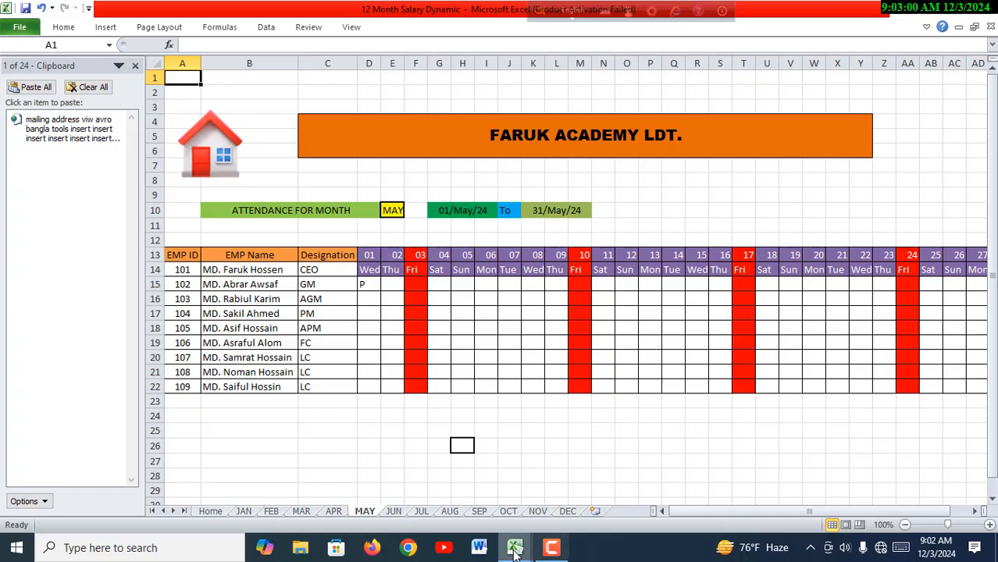
mouse_move(515, 552)
left_click(478, 503)
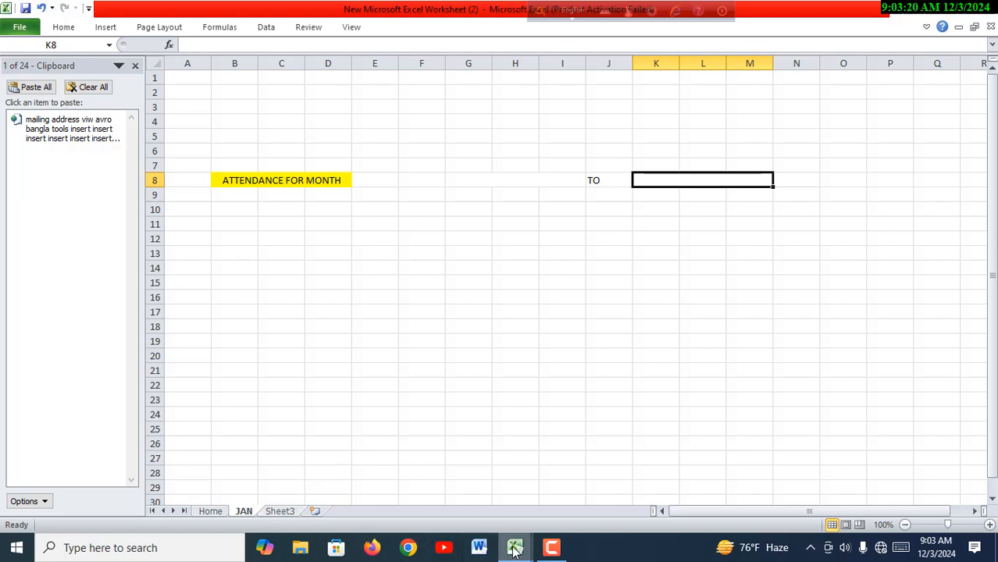
- Copy the employee table A13:C22 from the MAY sheet of the 12 Month Salary Dynamic workbook
mouse_move(517, 551)
left_click(547, 469)
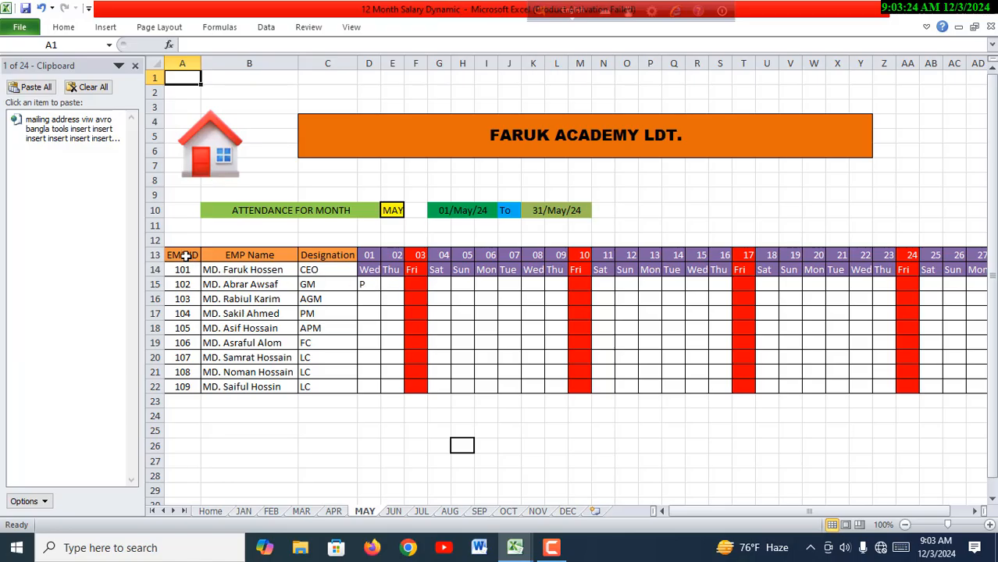
left_click_drag(186, 256, 332, 386)
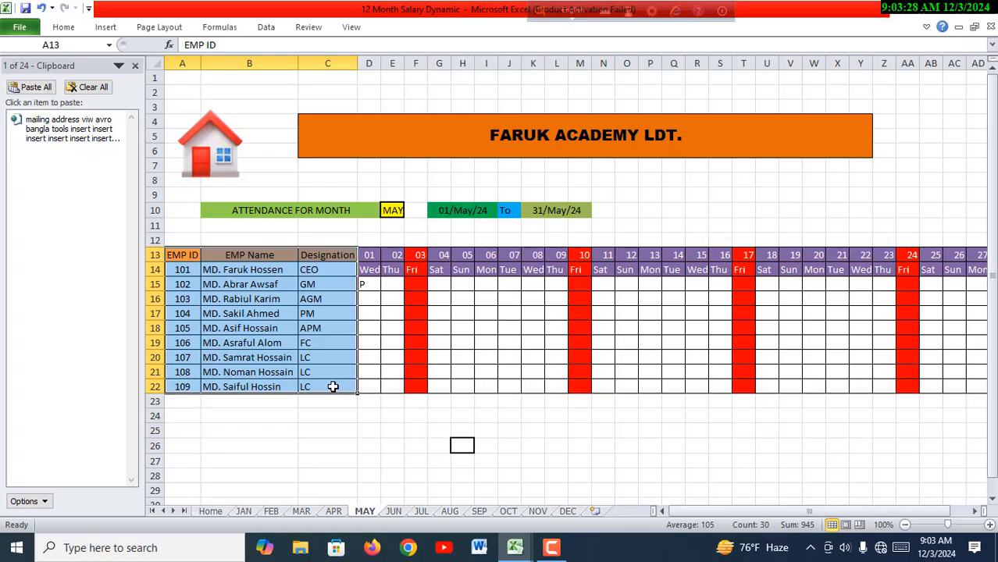
right_click(289, 322)
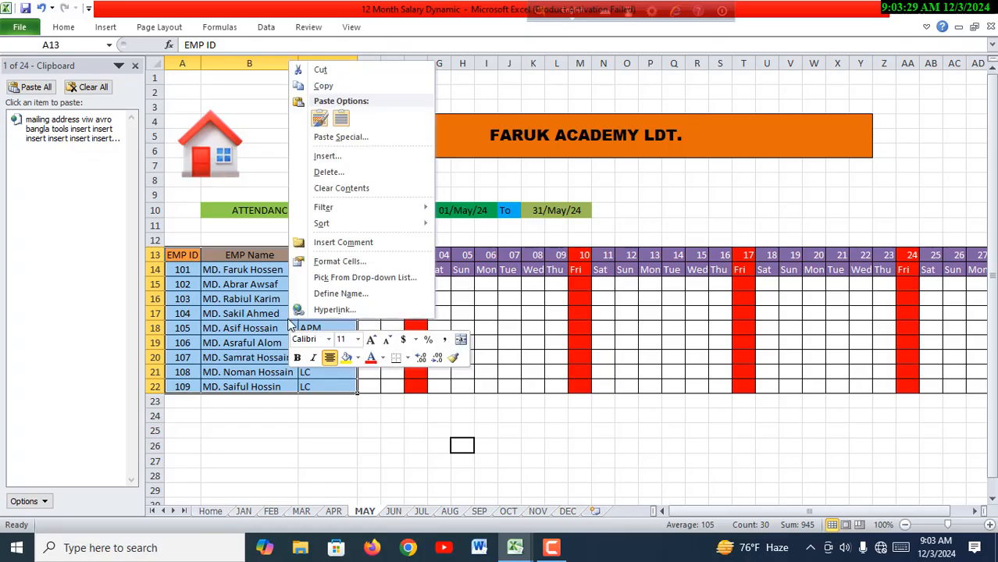
left_click(323, 85)
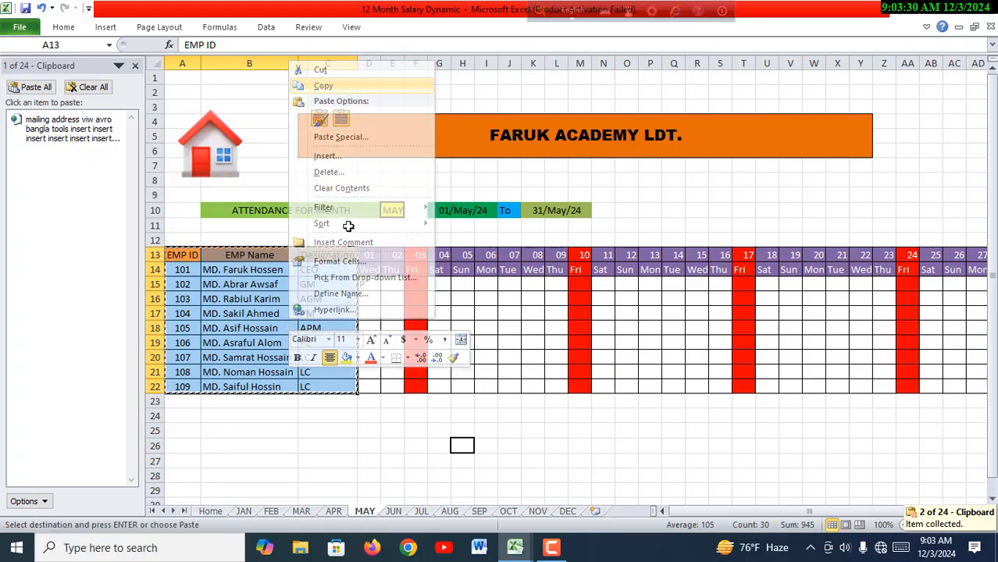
- Paste the copied employee table at cell A10 of the new workbook's JAN sheet and autofit columns B and C
left_click(515, 547)
left_click(471, 499)
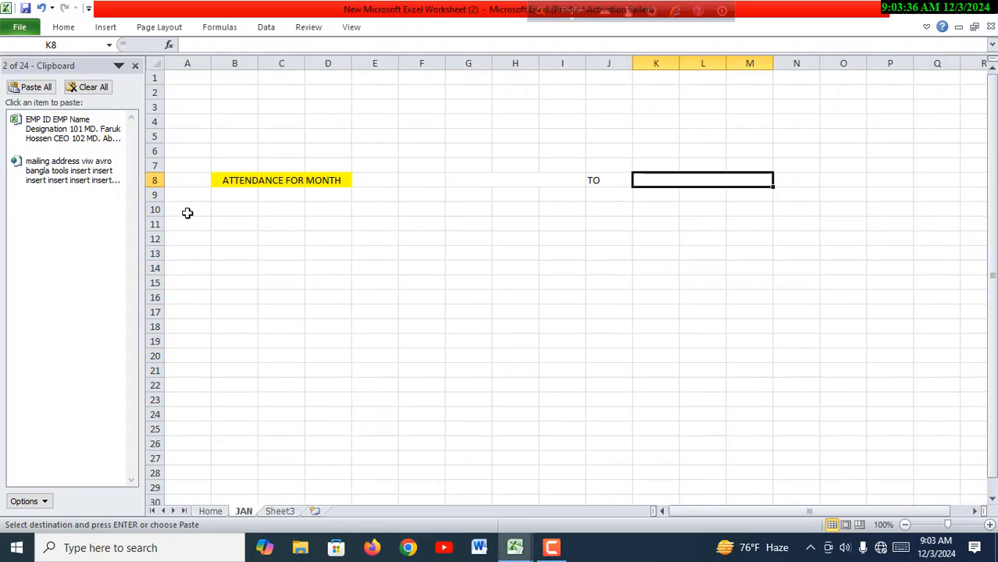
left_click(187, 211)
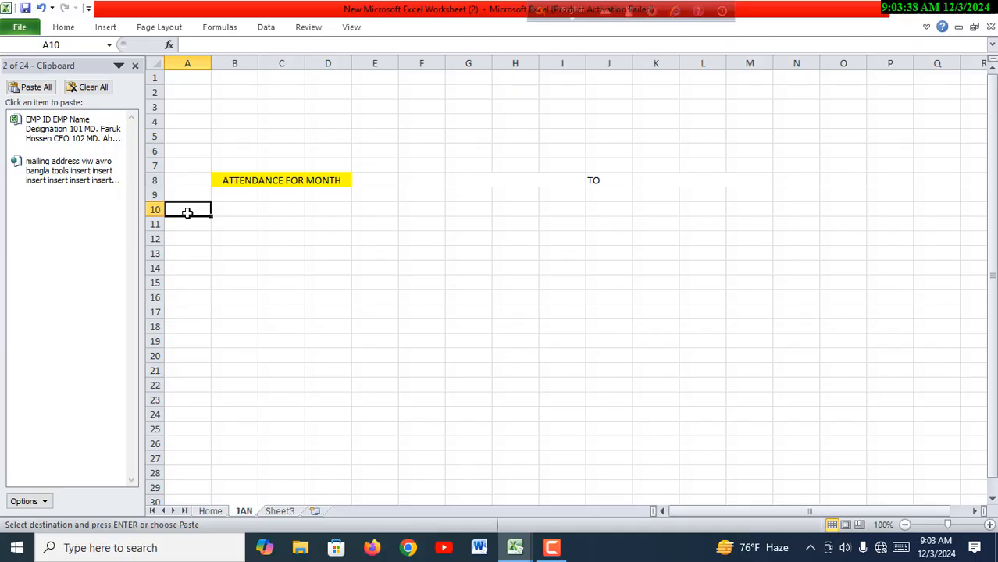
key("ctrl+v")
left_click(455, 339)
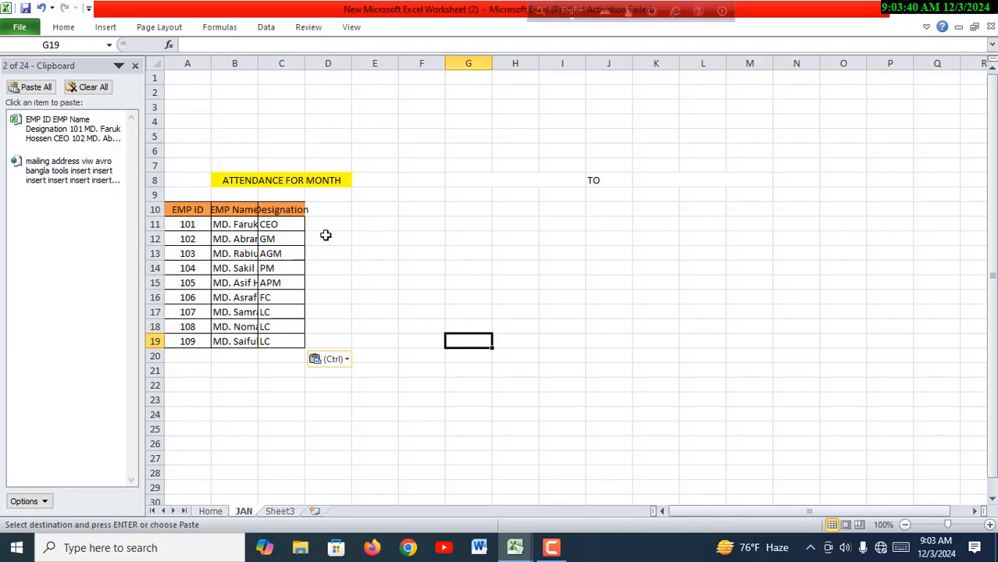
double_click(304, 62)
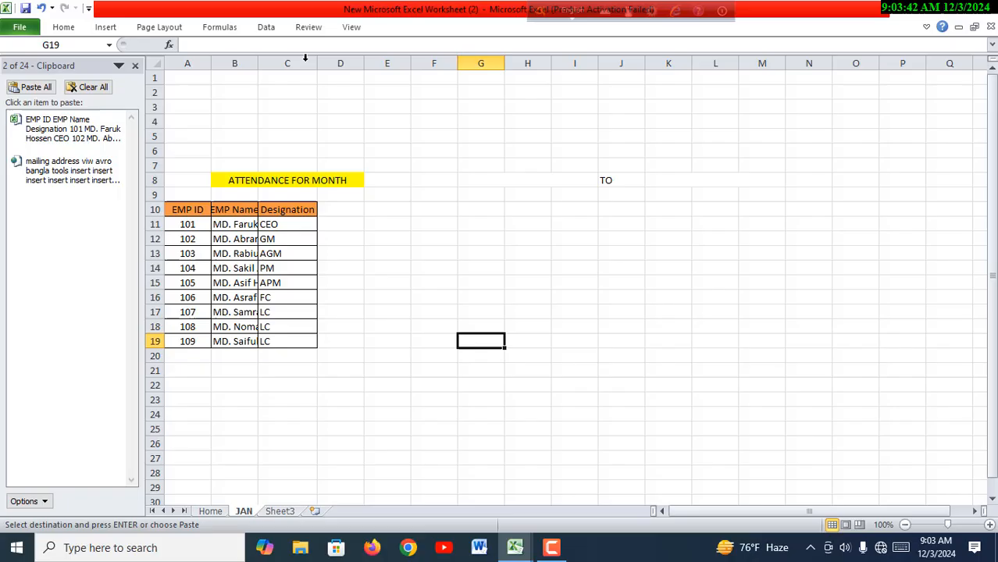
double_click(257, 62)
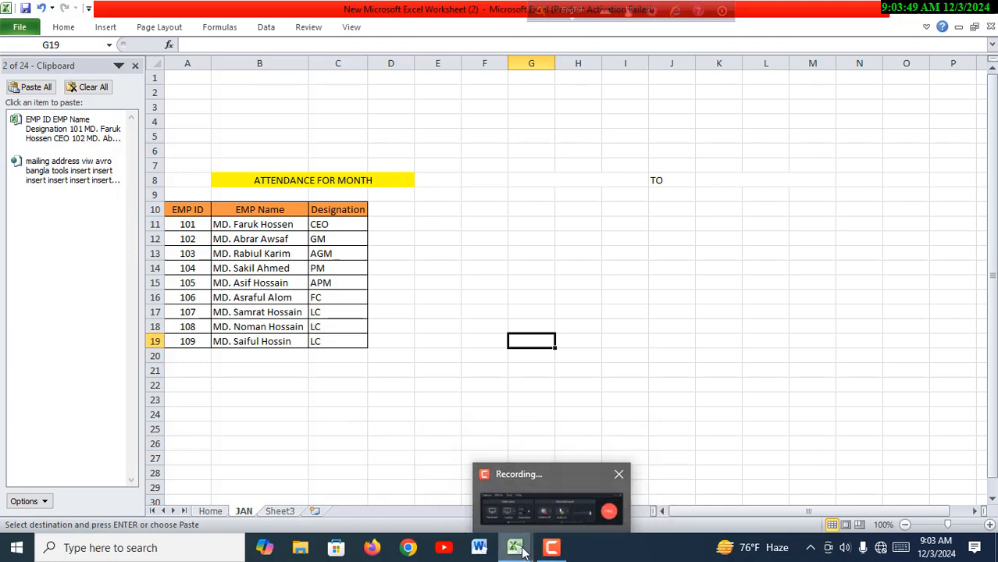
- Examine how the month cell and date headers are set up on the MAY and FEB sheets of 12 Month Salary Dynamic
mouse_move(524, 537)
left_click(538, 469)
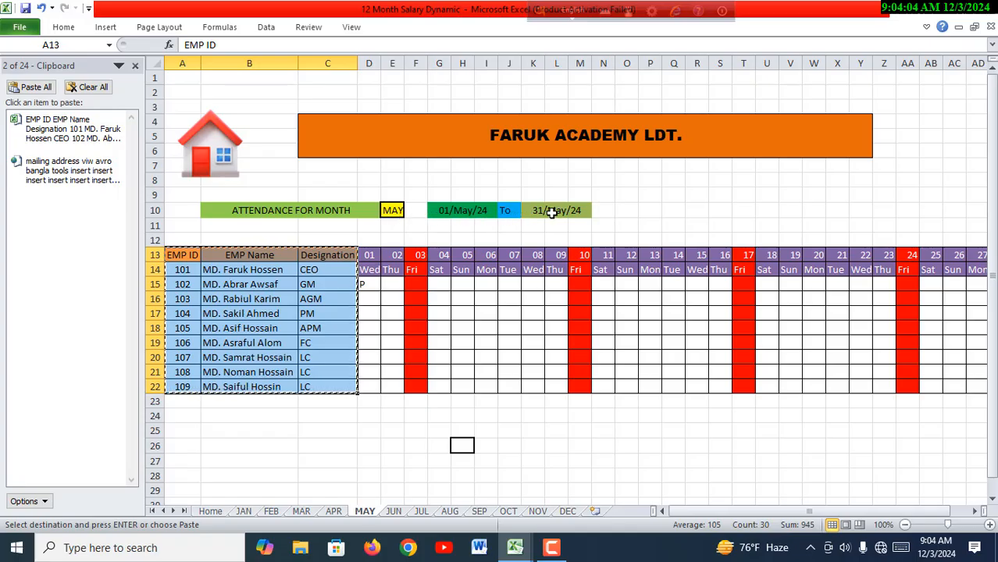
mouse_move(514, 547)
left_click(481, 501)
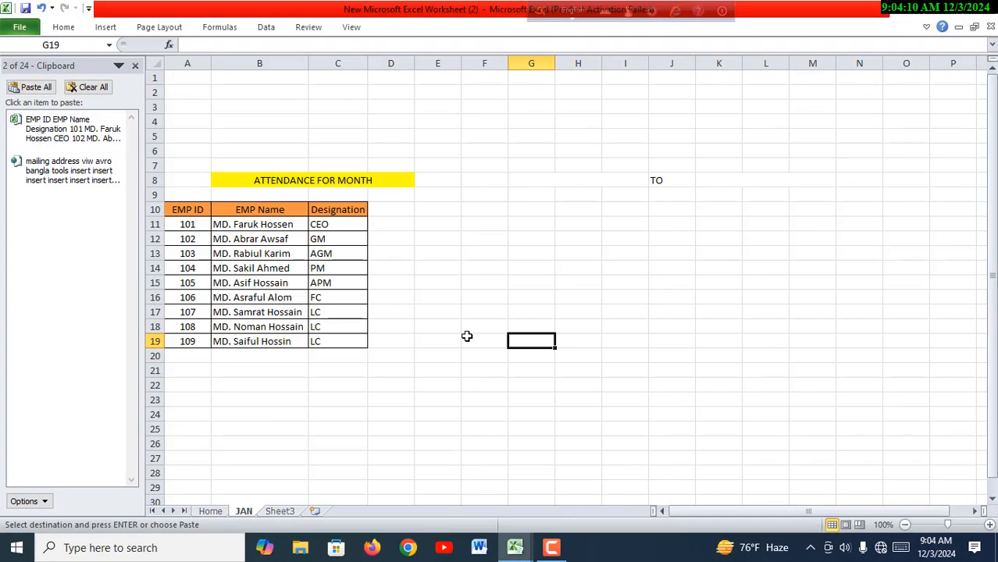
left_click(440, 181)
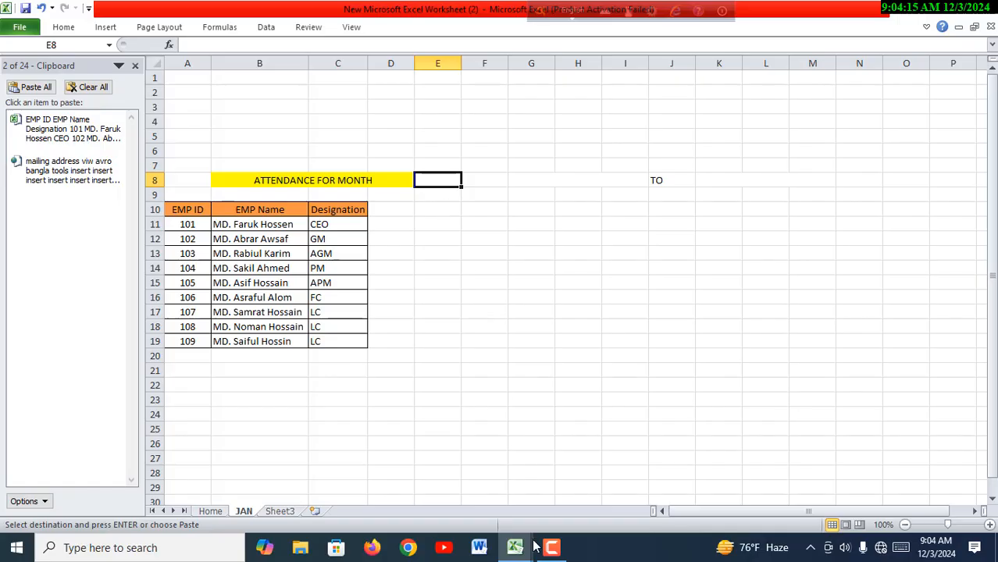
mouse_move(515, 547)
left_click(554, 529)
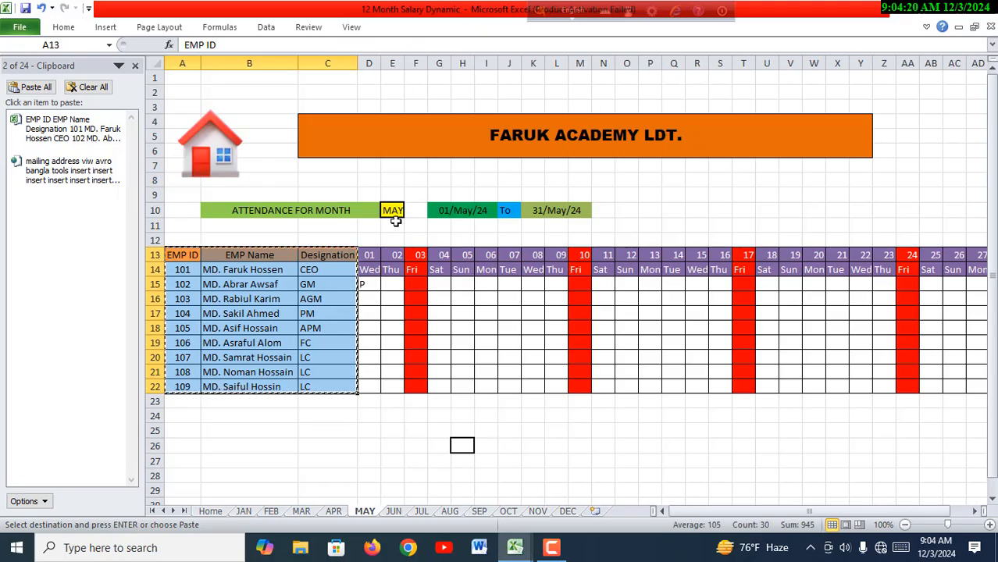
left_click(272, 513)
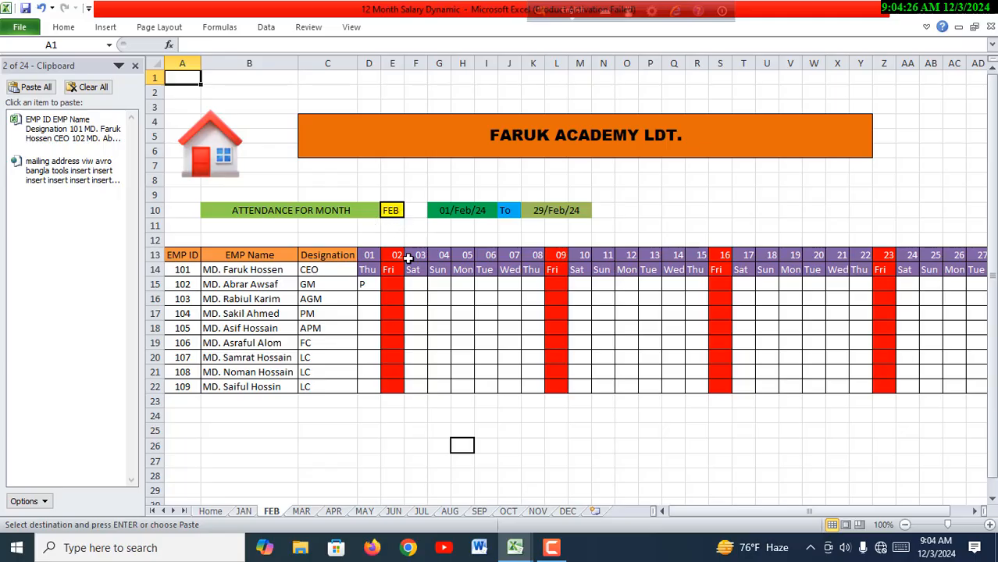
- Switch to the new workbook and begin a formula with = in month cell E8 of the JAN sheet
mouse_move(525, 552)
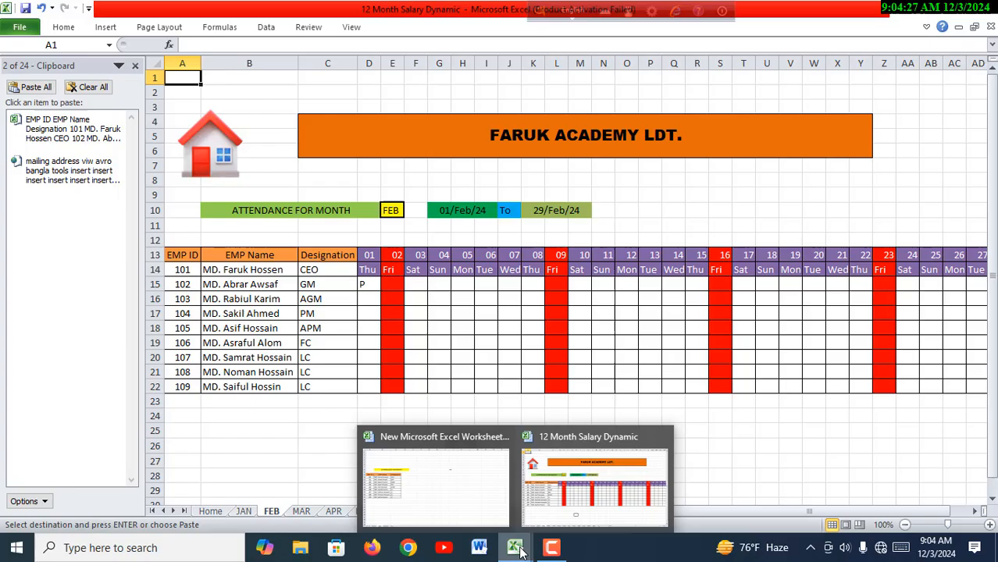
left_click(498, 499)
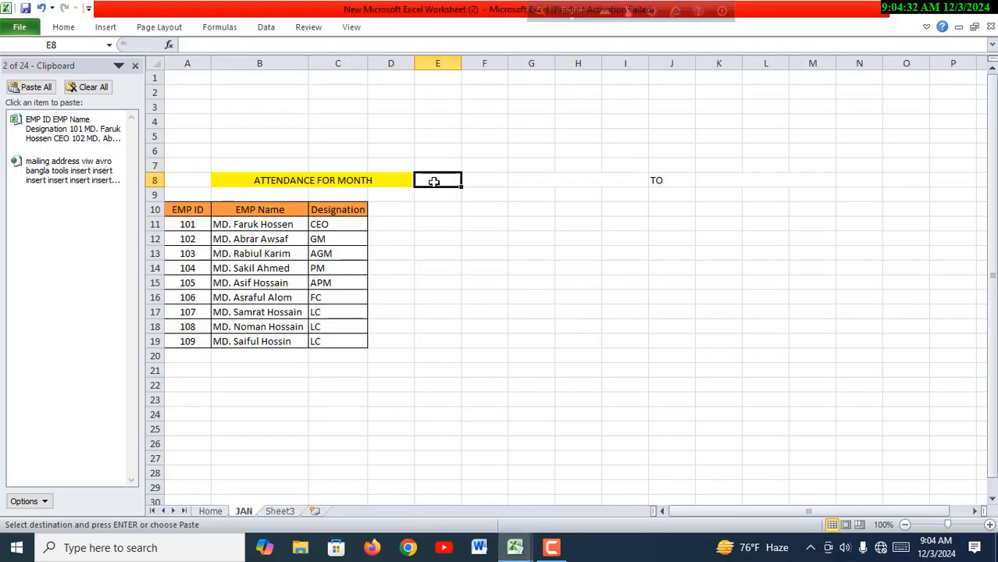
type("=")
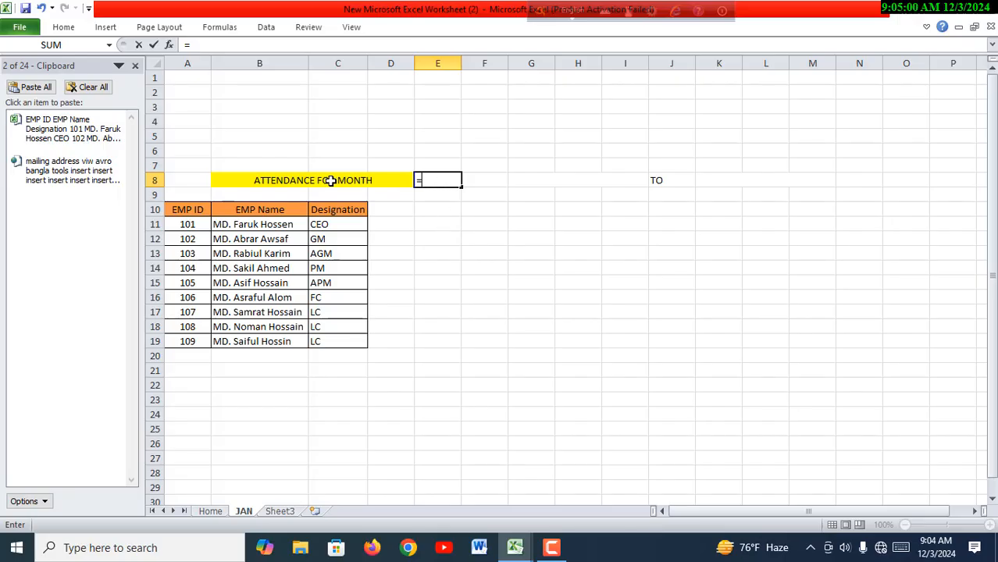
- Copy the MID/CELL/FIND formula text from the Sheet copy formula file in the Documents folder and close the file and folder
left_click(915, 12)
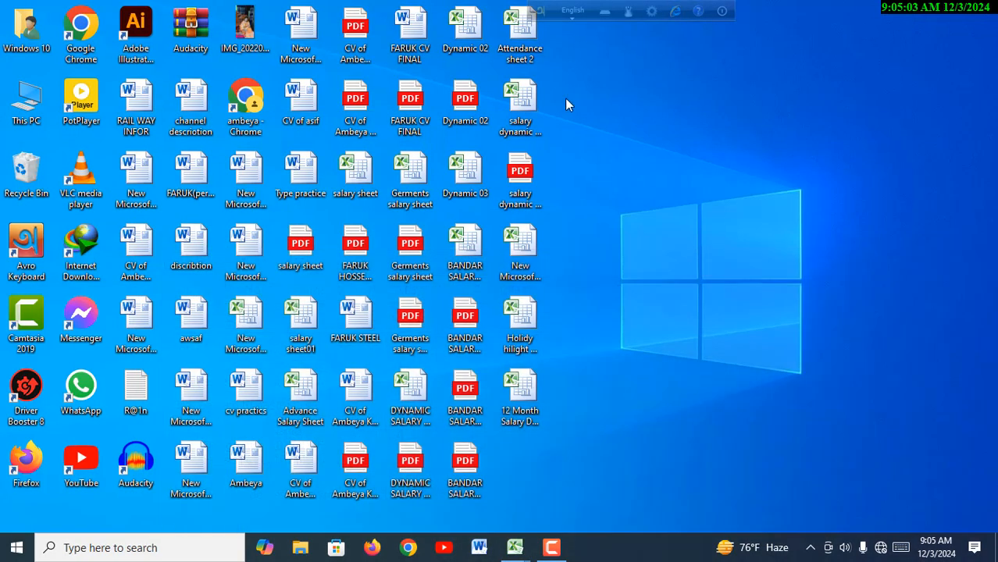
double_click(26, 115)
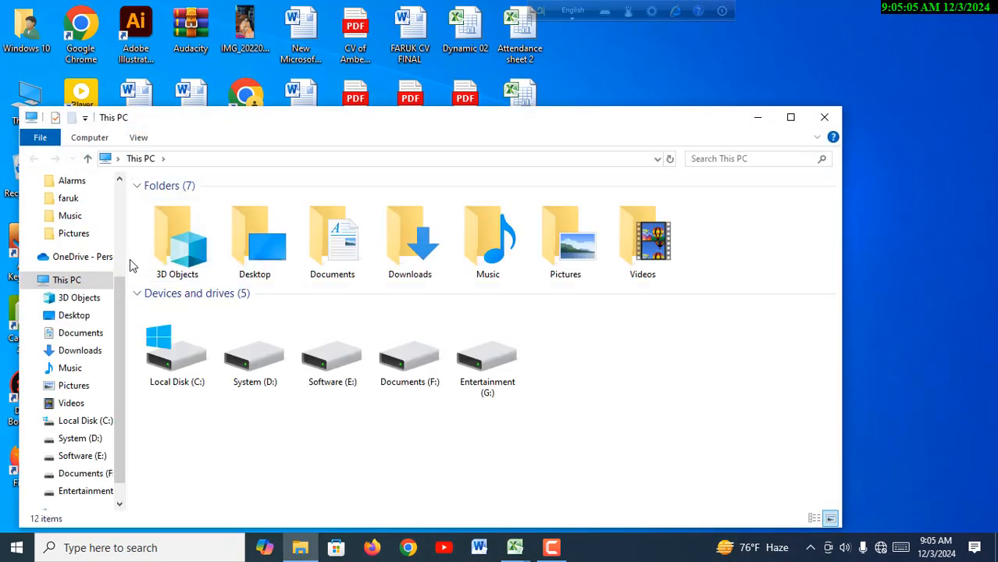
left_click(81, 333)
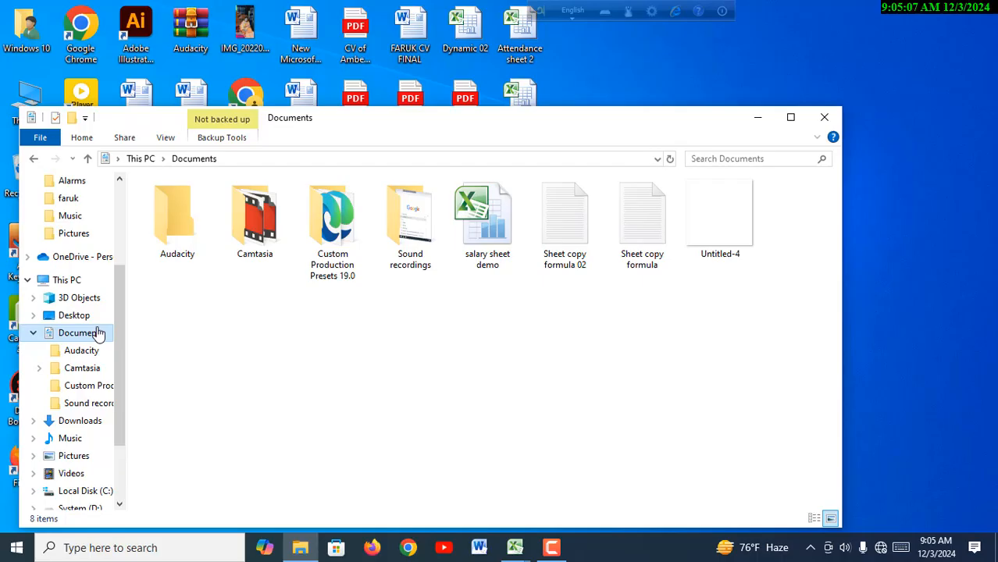
left_click(658, 241)
double_click(658, 240)
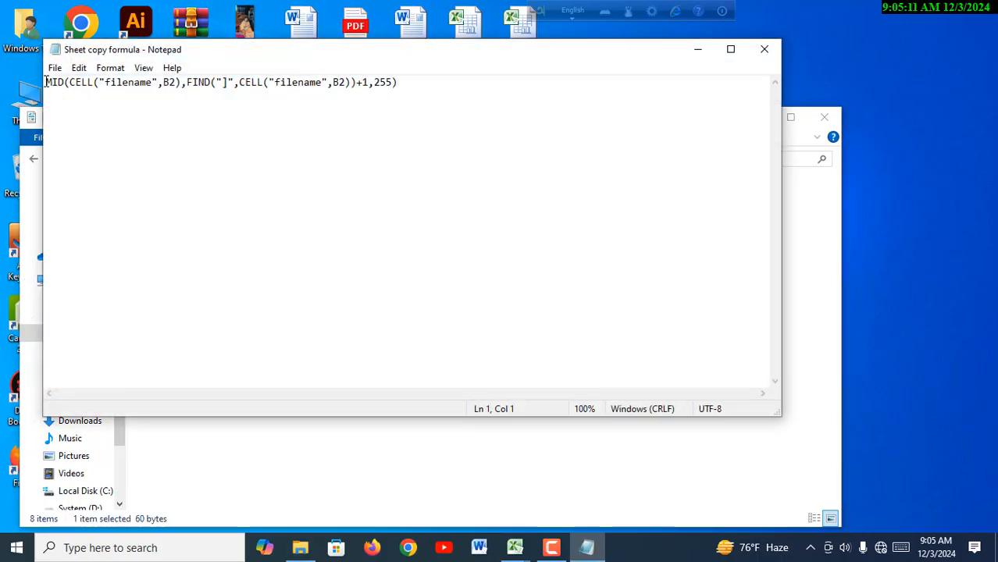
left_click_drag(46, 82, 409, 99)
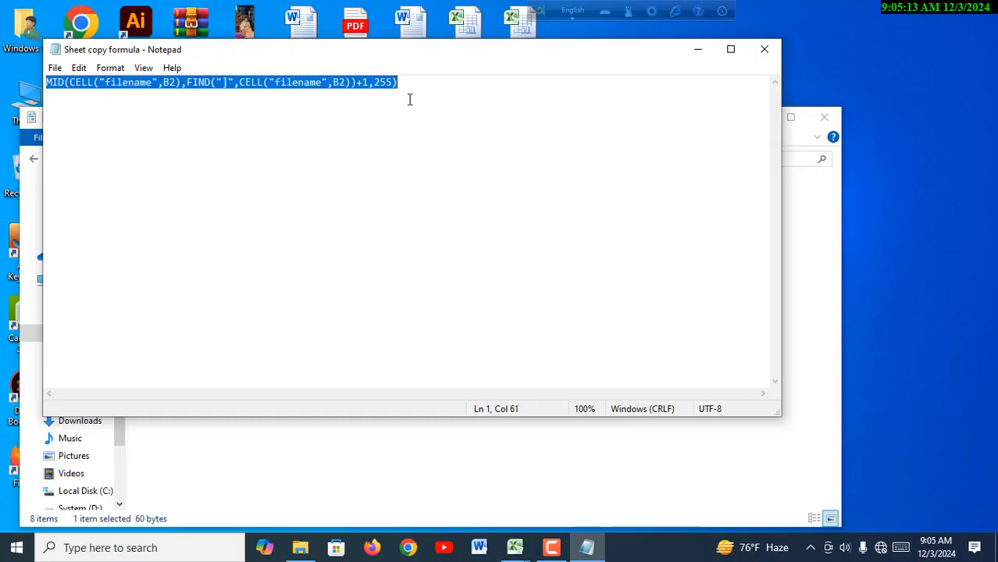
right_click(371, 87)
left_click(433, 132)
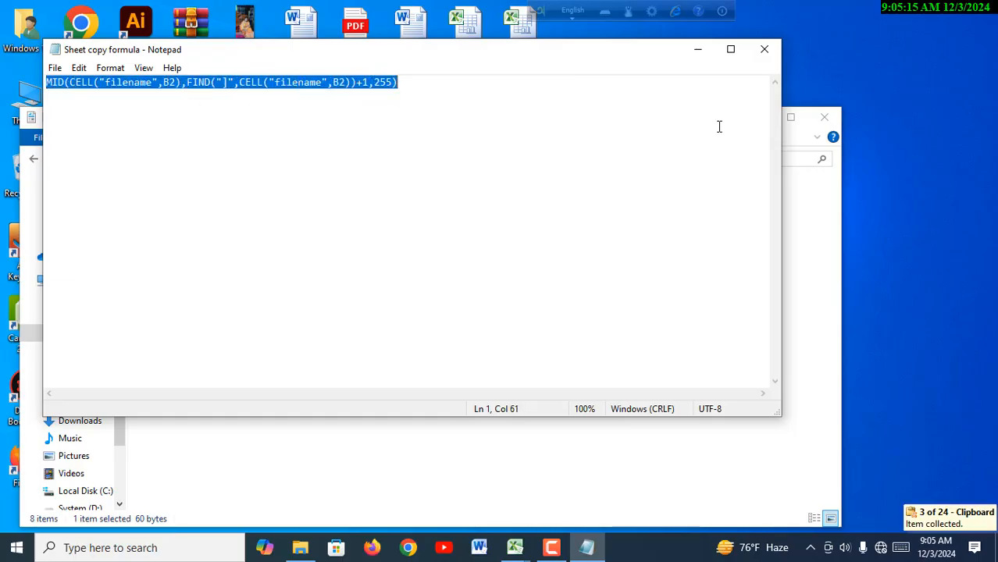
left_click(763, 49)
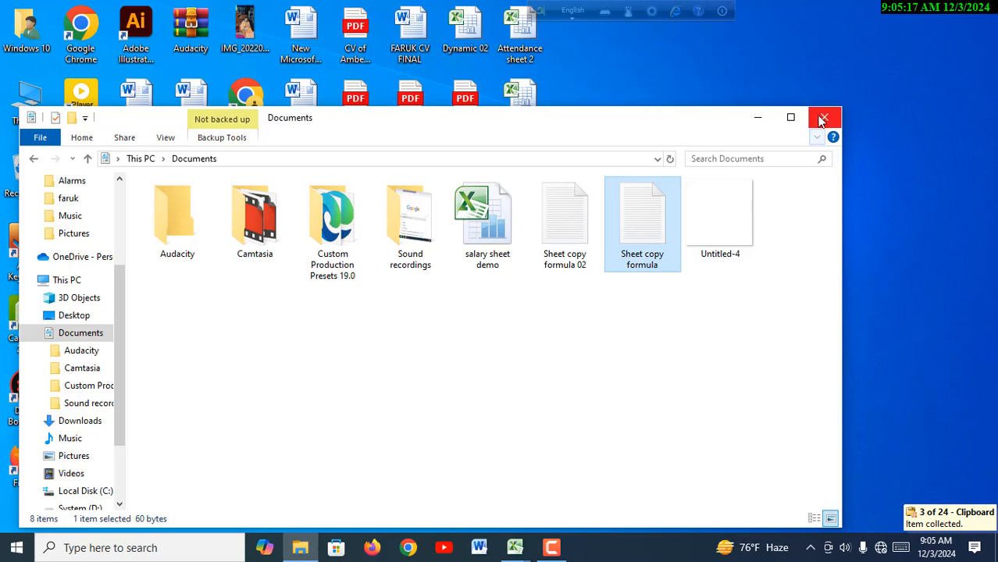
left_click(823, 117)
- Return to the new workbook and complete cell E8 with the copied formula =MID(CELL("filename",B2),FIND("]",CELL("filename",B2))+1,255)
mouse_move(515, 547)
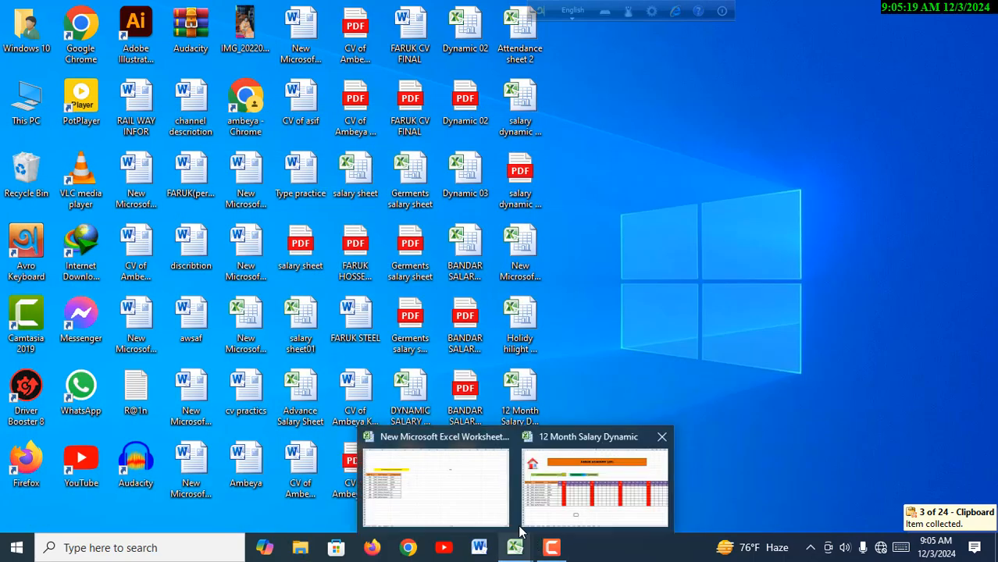
left_click(482, 500)
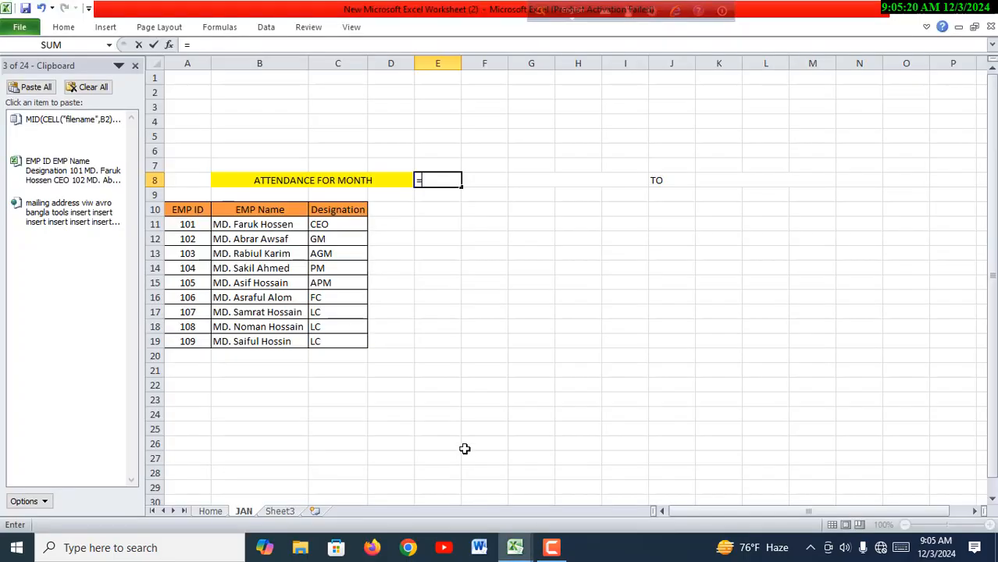
left_click(443, 181)
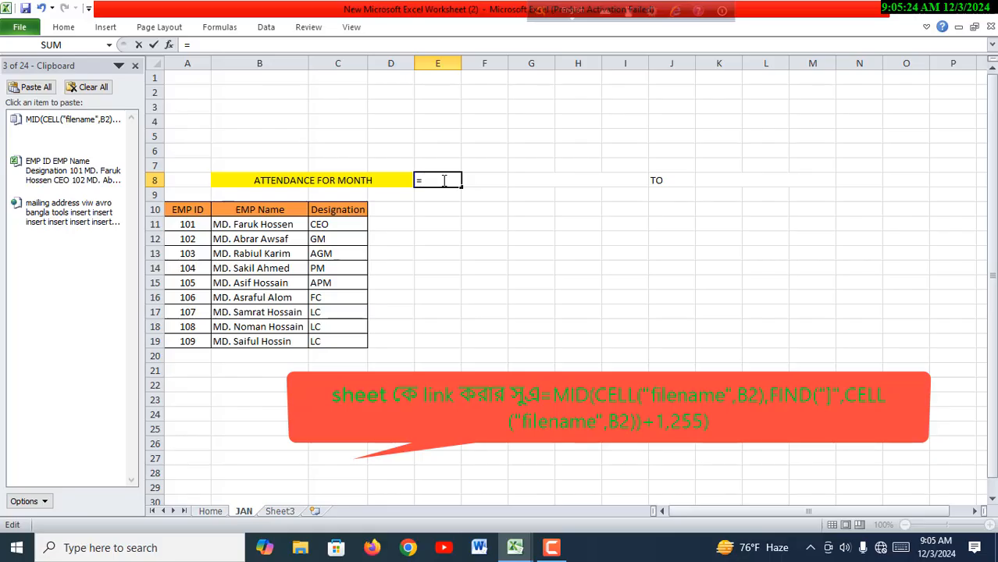
key("ctrl+v")
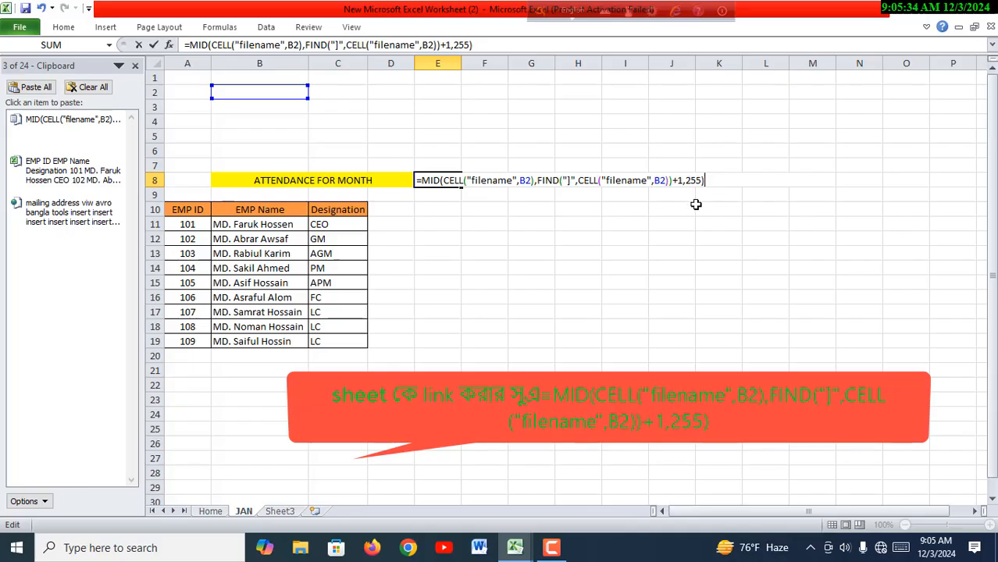
key("Return")
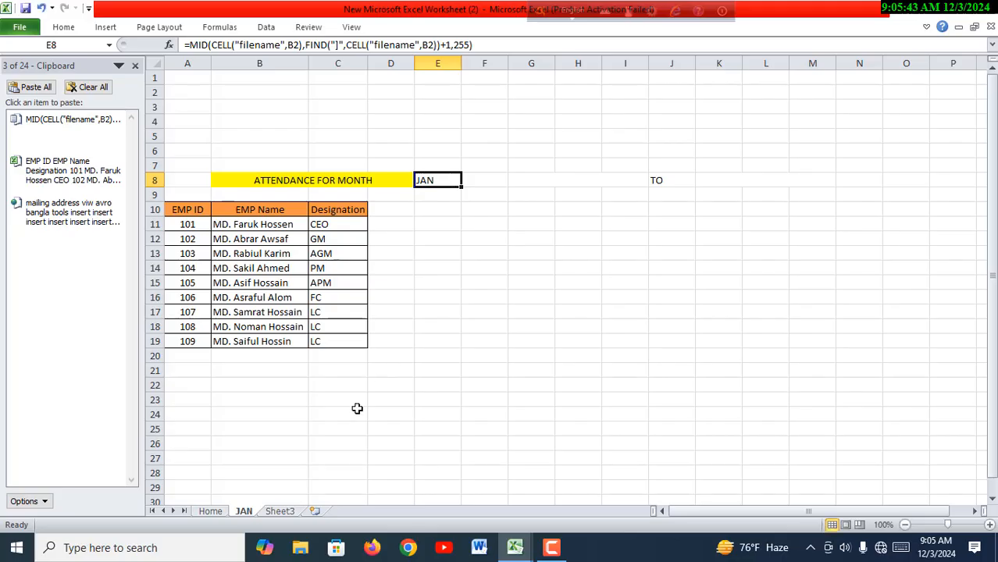
- Rename the JAN sheet as FEB to test the sheet-name formula in E8
double_click(250, 514)
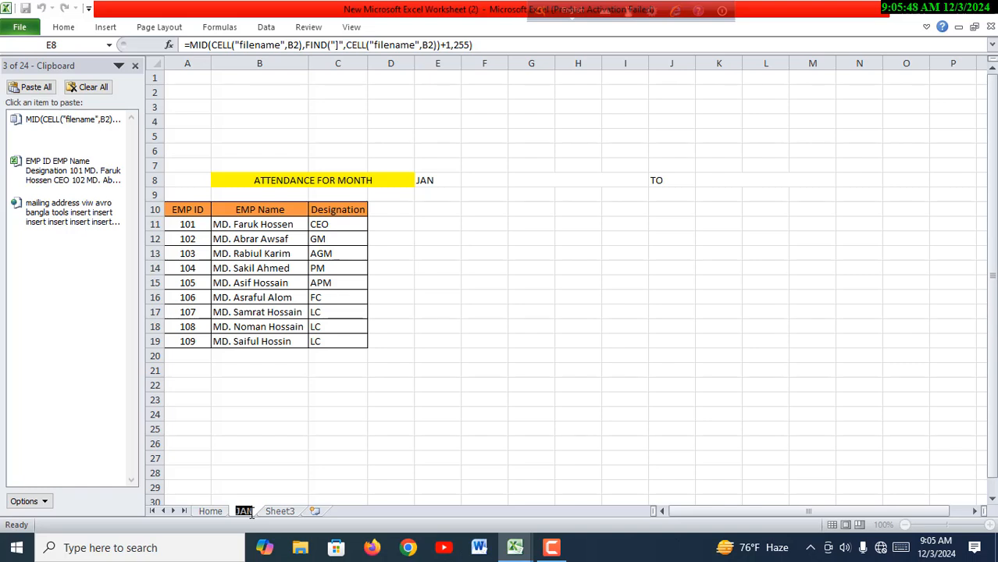
type("FEB")
key("Return")
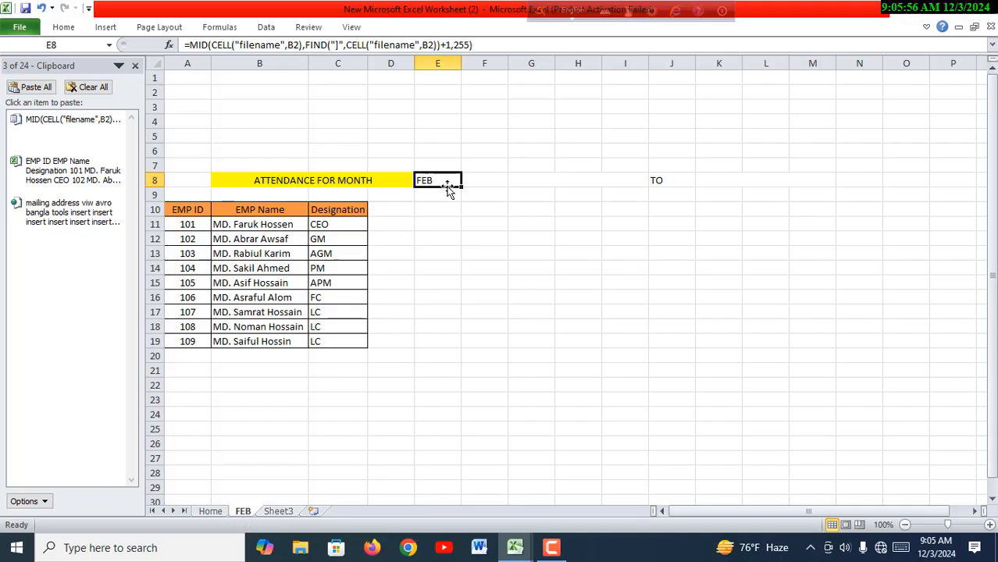
- Fill month cell E8 with the standard green colour
left_click(64, 27)
left_click(230, 73)
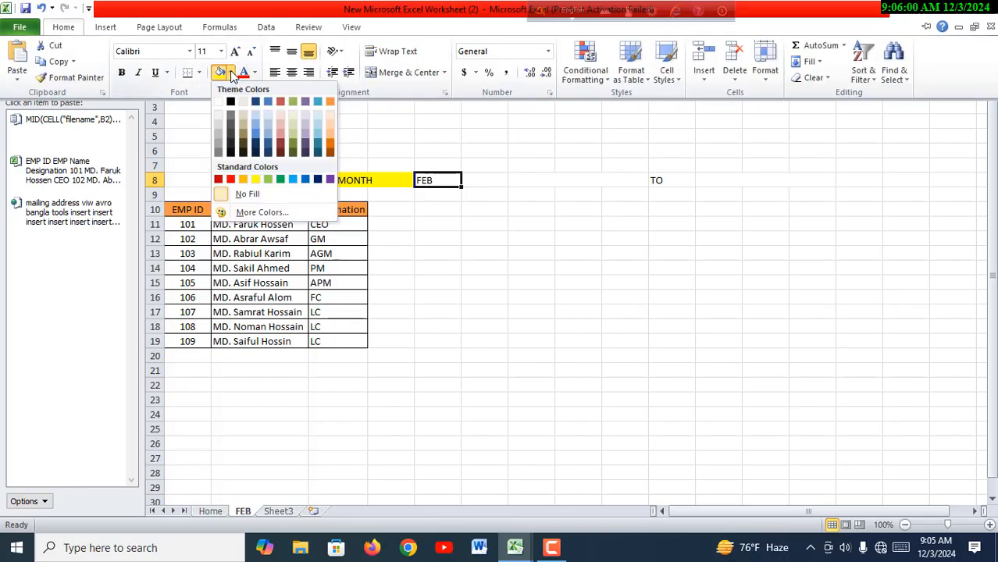
left_click(281, 180)
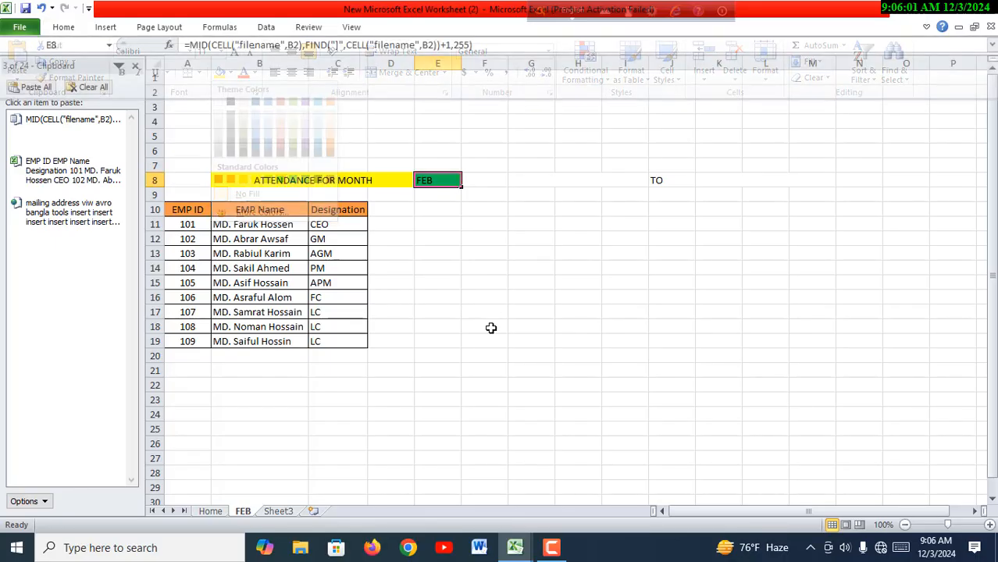
left_click(490, 328)
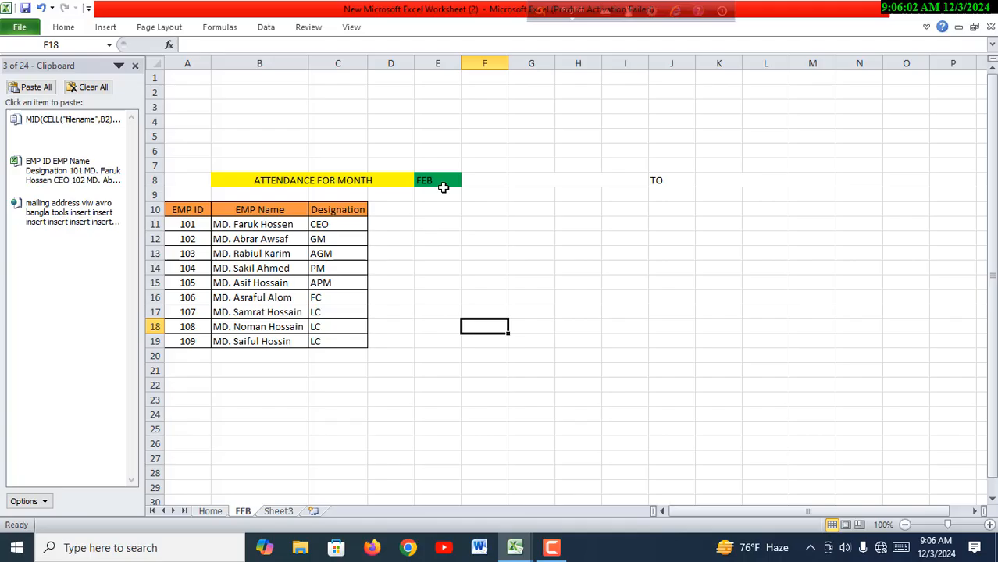
- Enter the start date formula =DATEVALUE("01"&E8&24) in merged cell G8 before TO
left_click(487, 183)
left_click(566, 181)
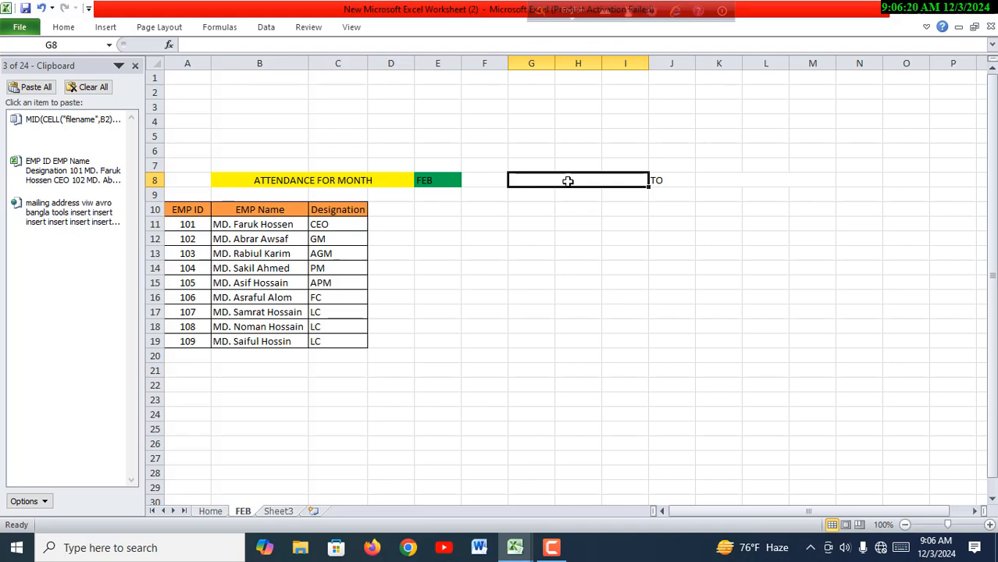
type("=")
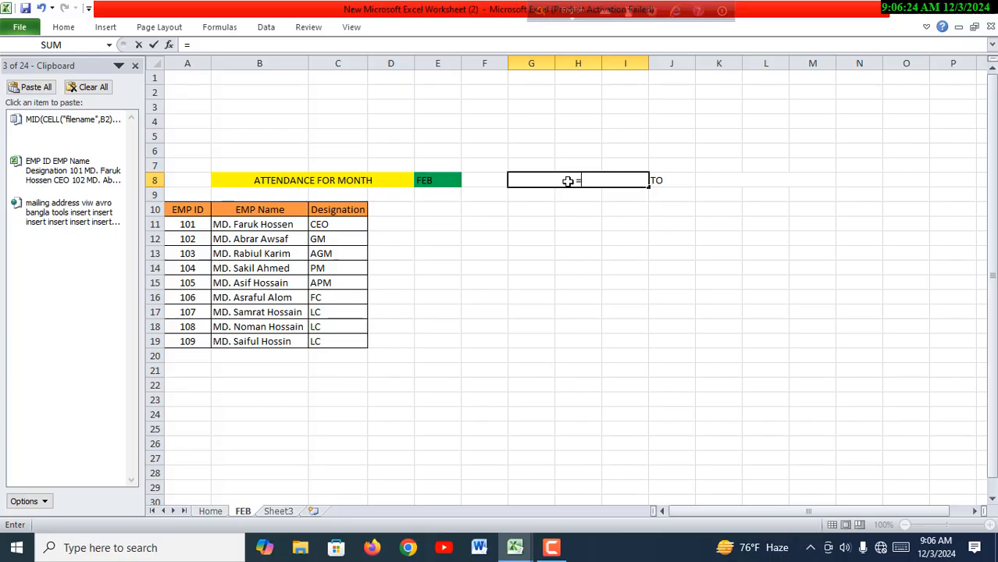
type("DA")
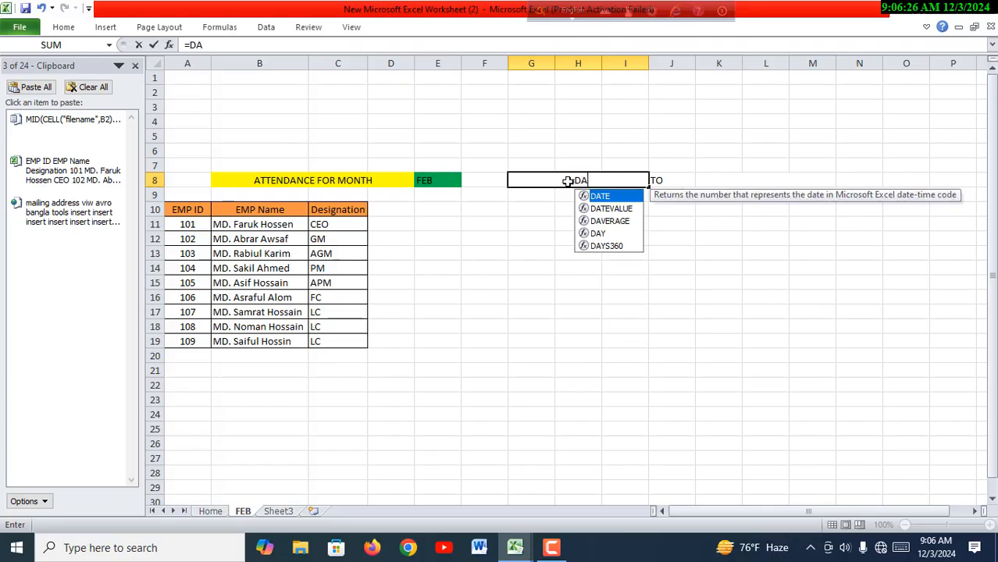
left_click(609, 209)
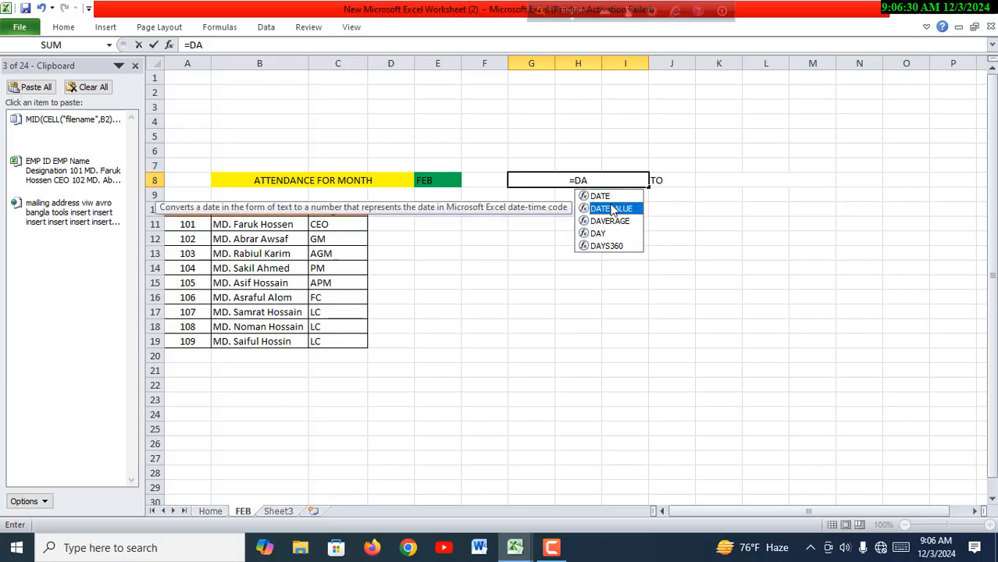
double_click(610, 209)
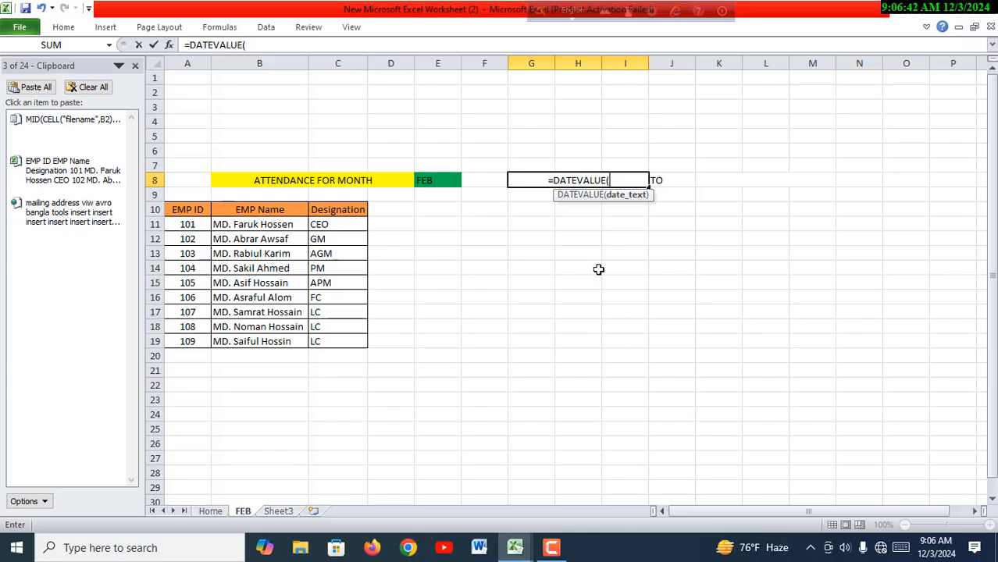
type("\"")
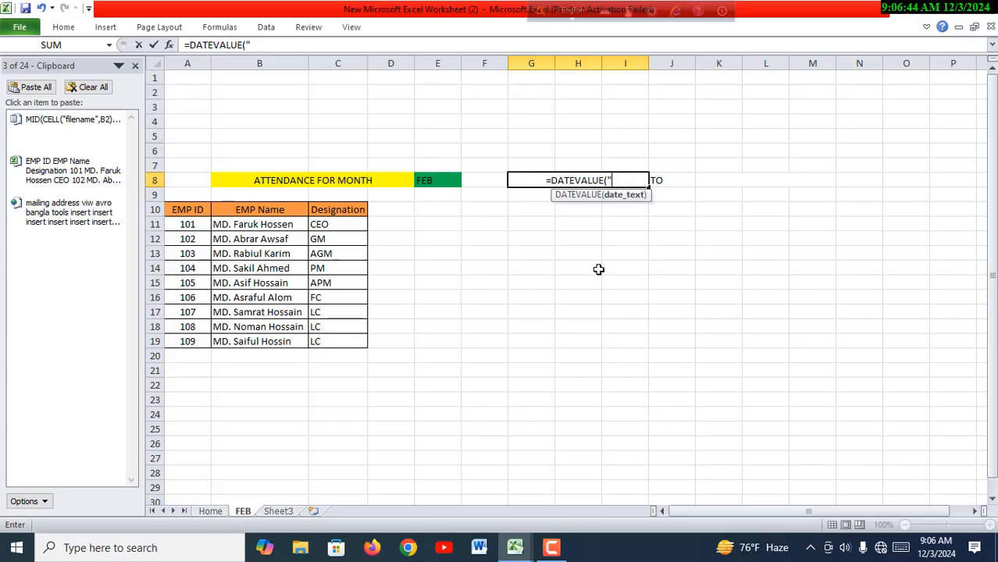
type("01")
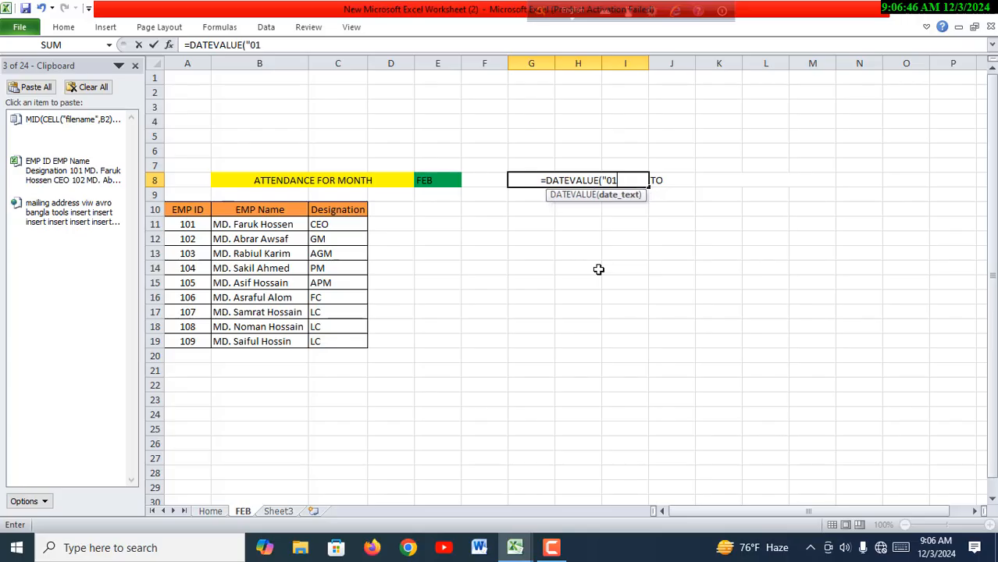
type("\"")
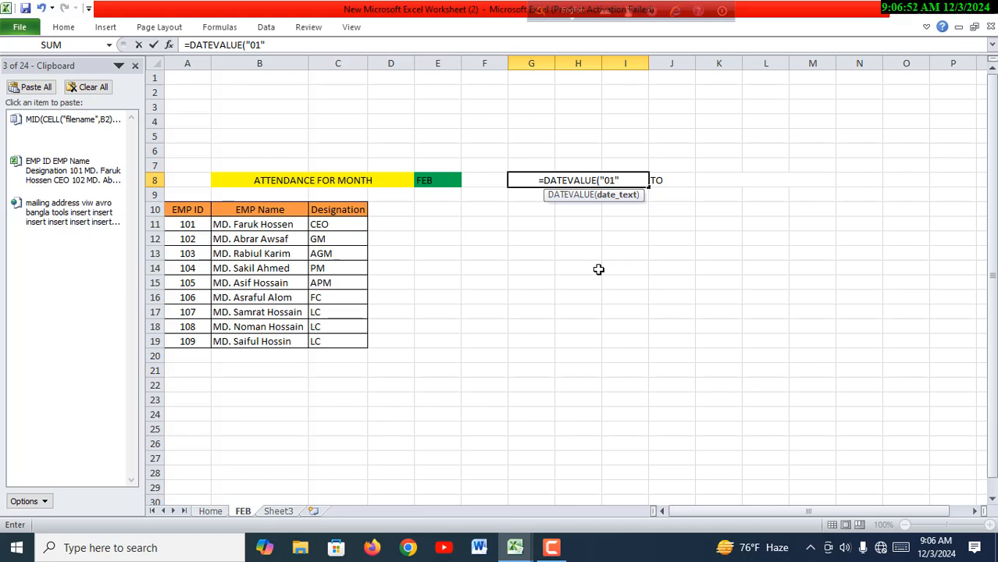
type("&")
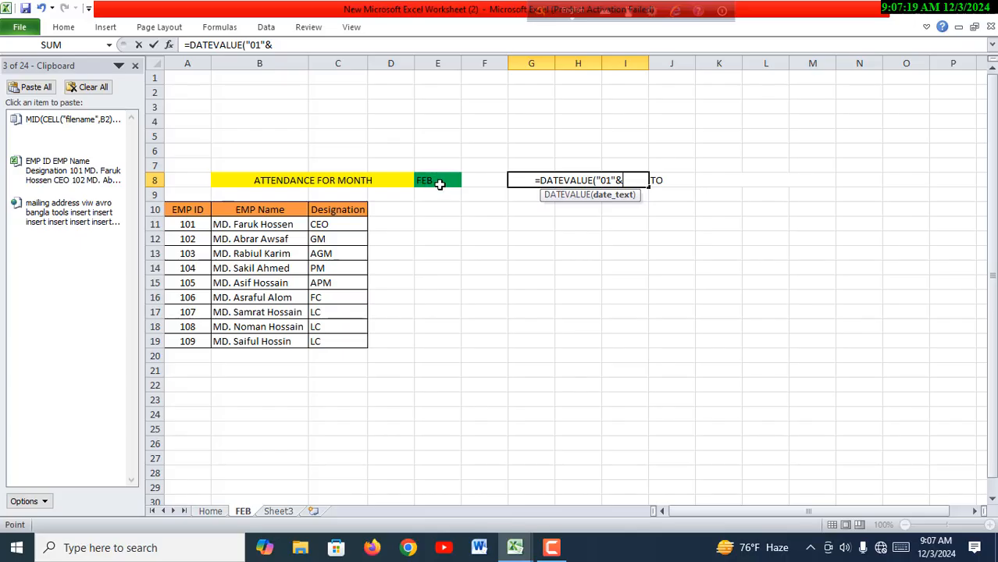
left_click(440, 183)
left_click(440, 184)
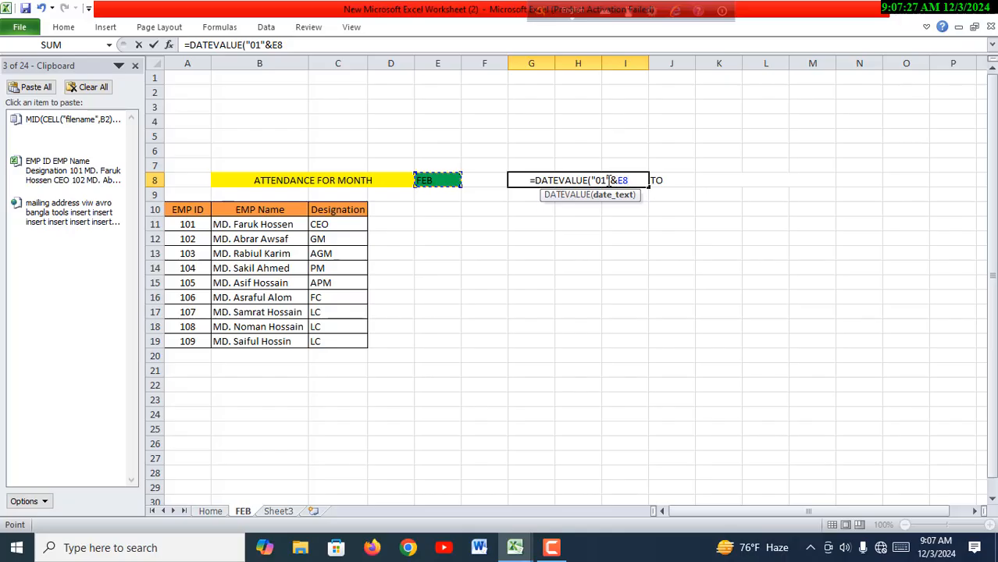
left_click(441, 187)
type("&")
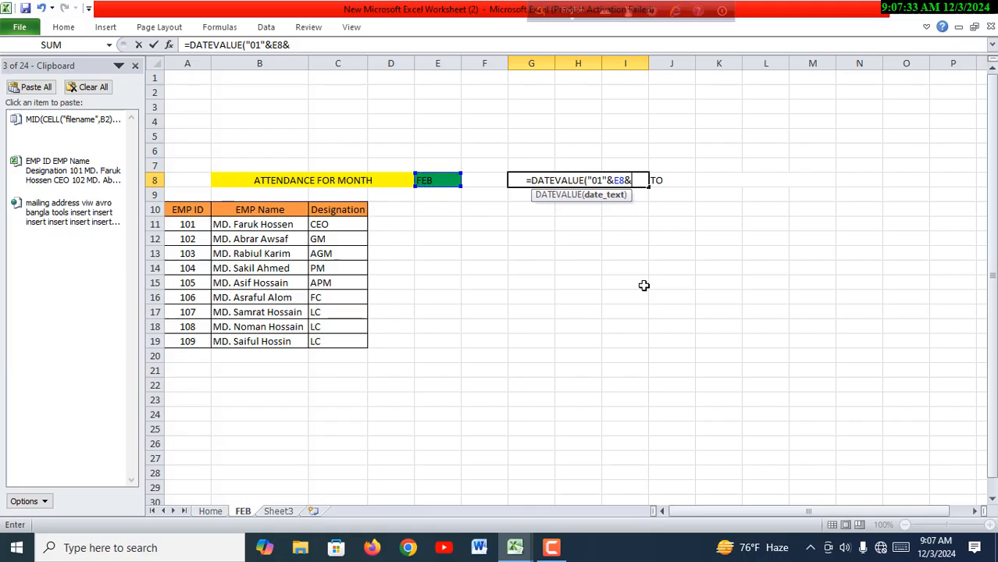
type("24")
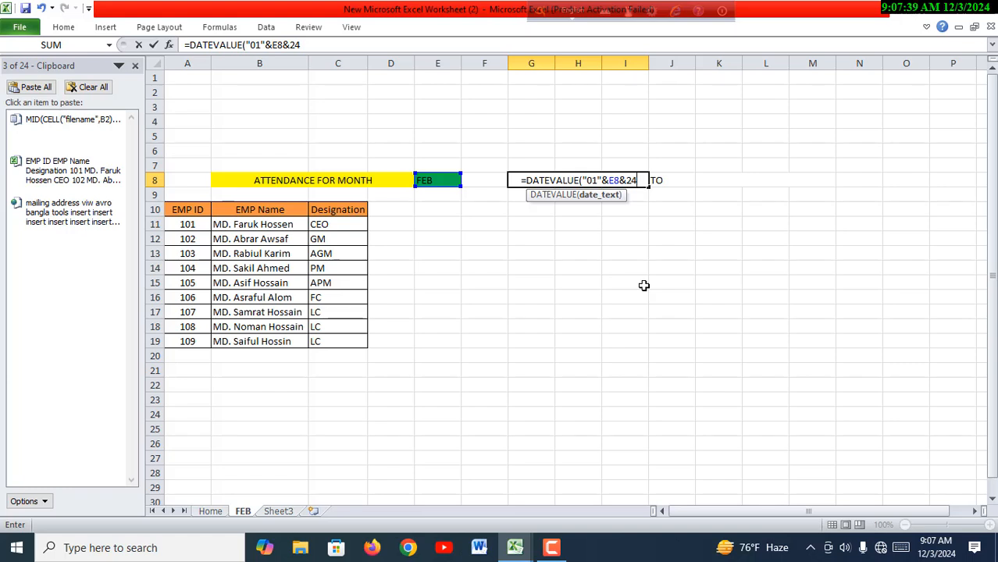
type(")")
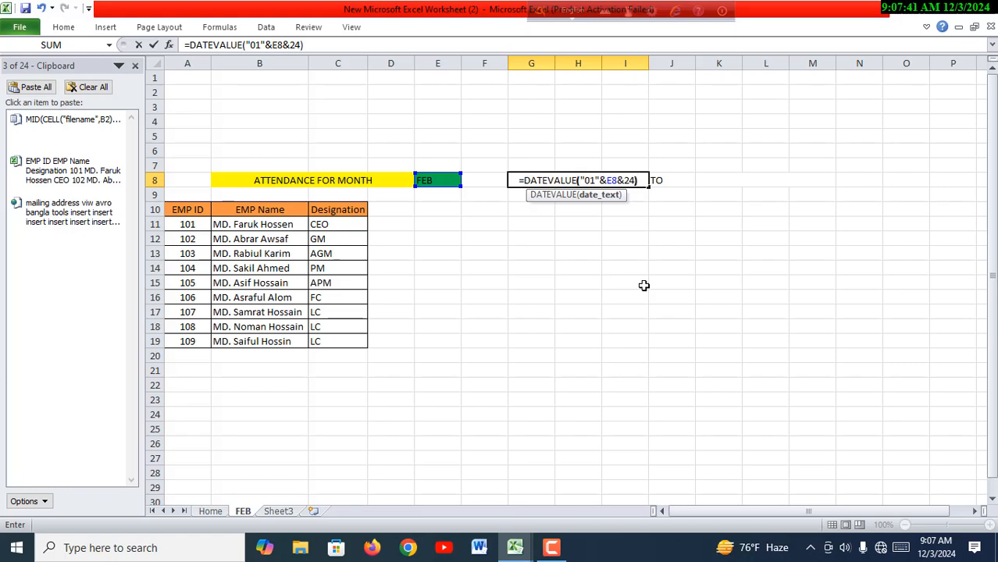
key("Return")
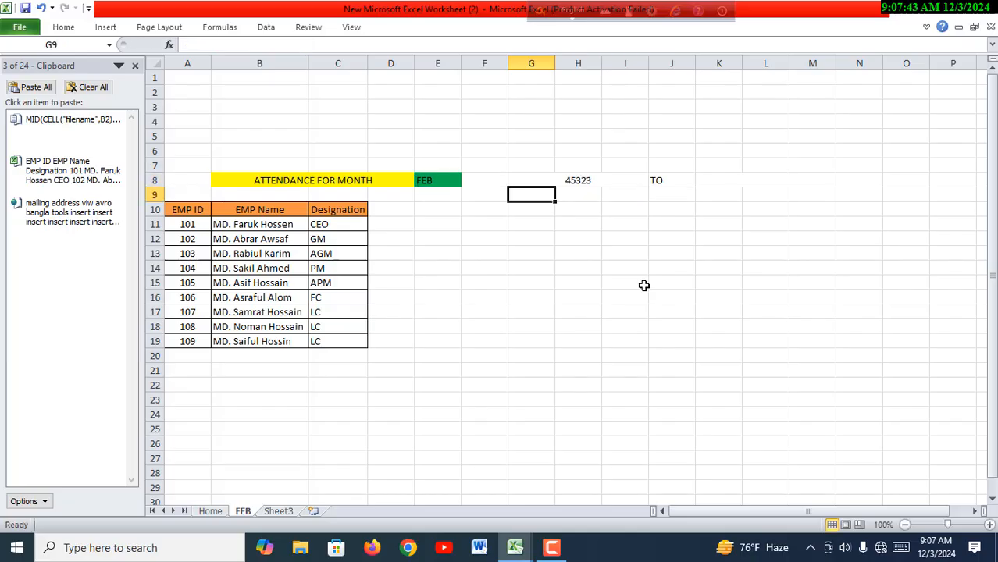
- Format the start date in merged cell G8 as Short Date
left_click(586, 180)
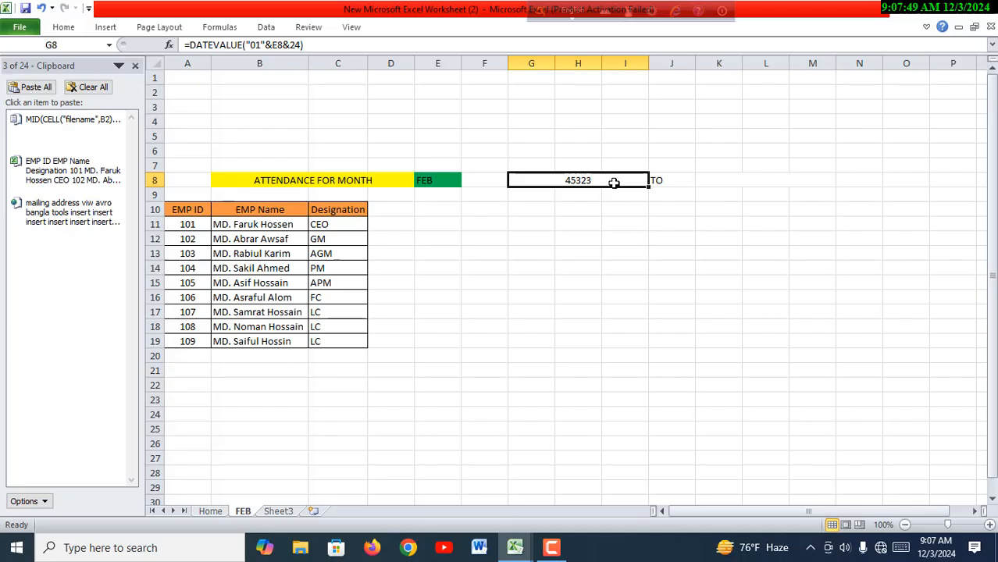
left_click(71, 30)
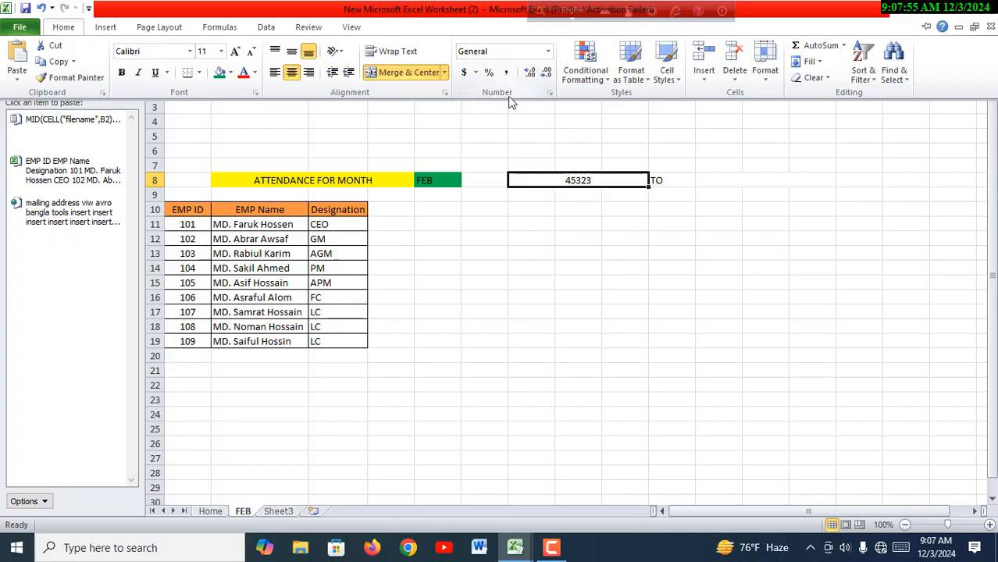
left_click(549, 53)
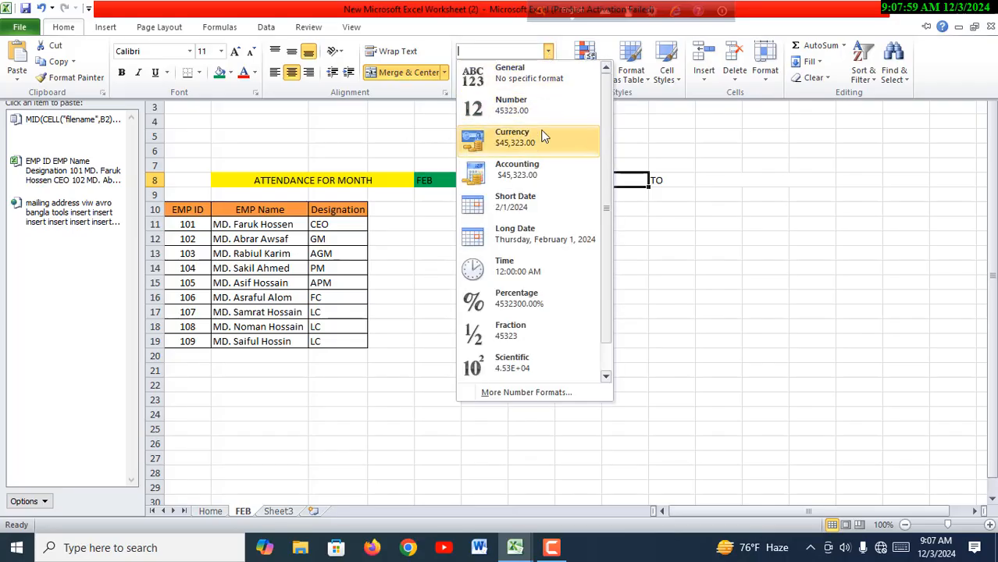
left_click(533, 203)
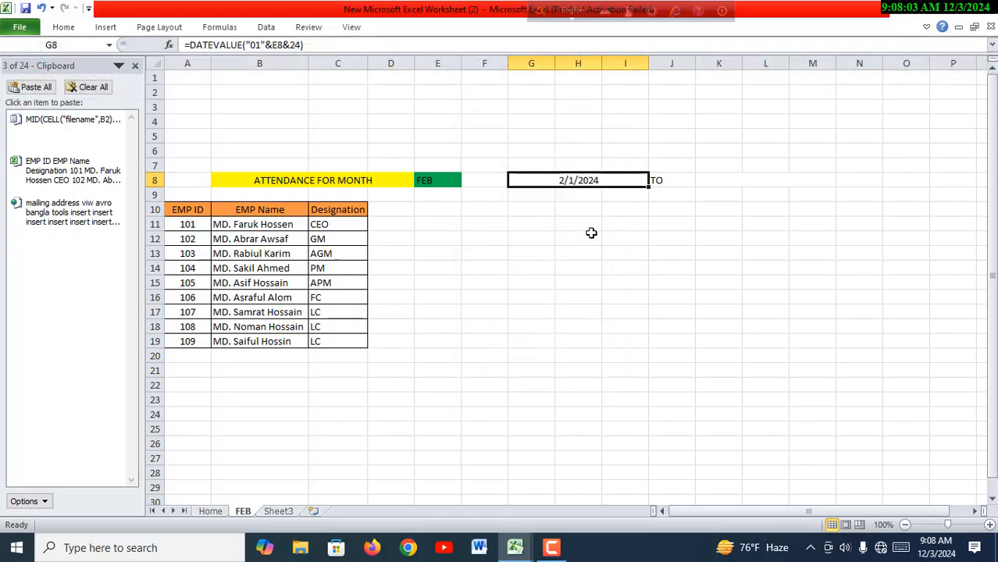
left_click(609, 250)
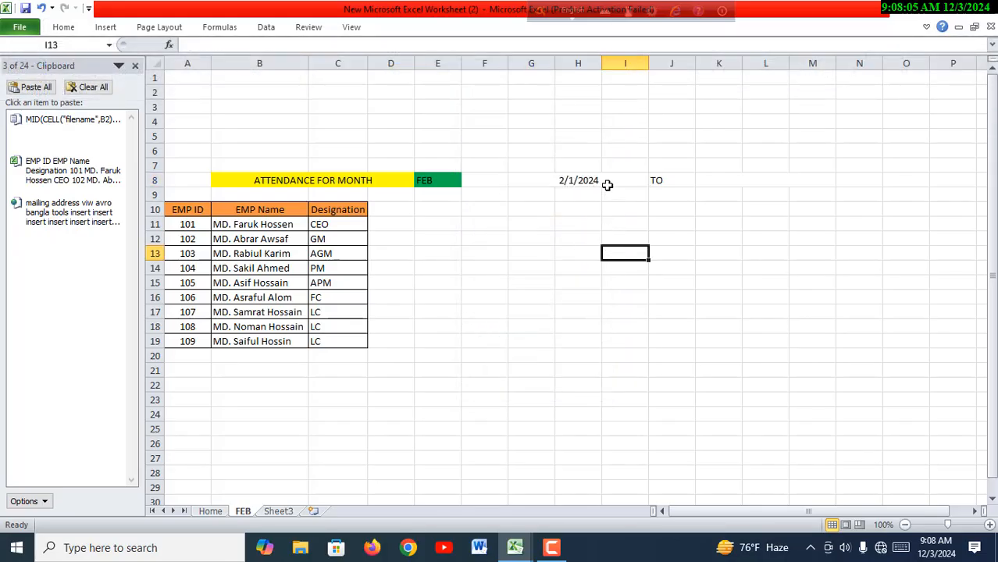
- Apply the custom number format DD/MMM/yy to the start date in merged cell G8
left_click(607, 184)
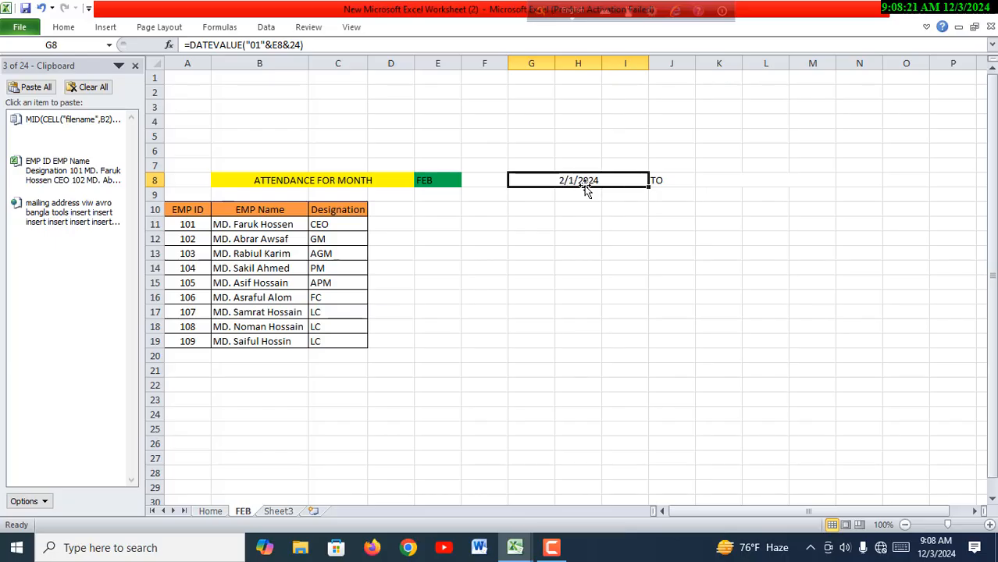
left_click(67, 28)
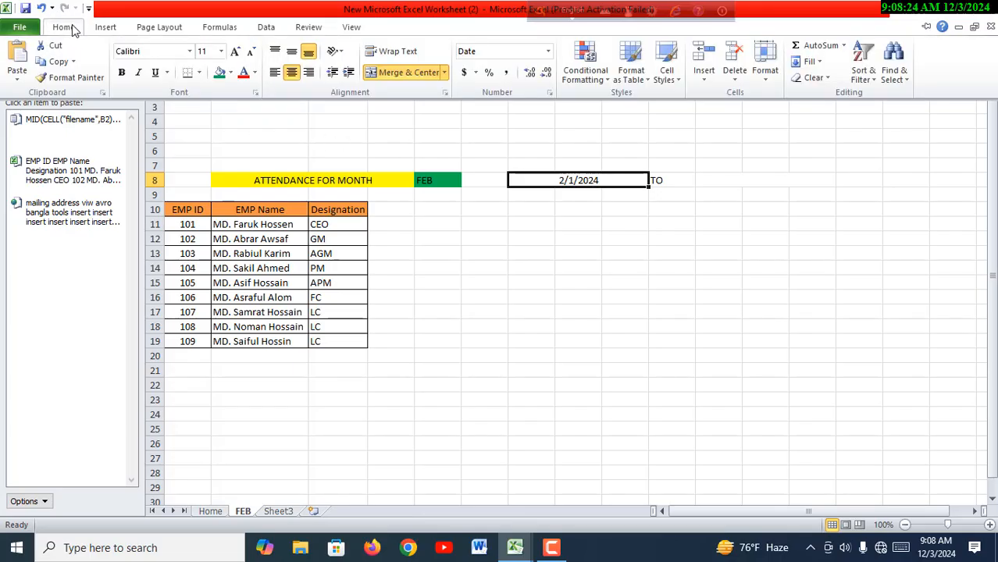
left_click(551, 95)
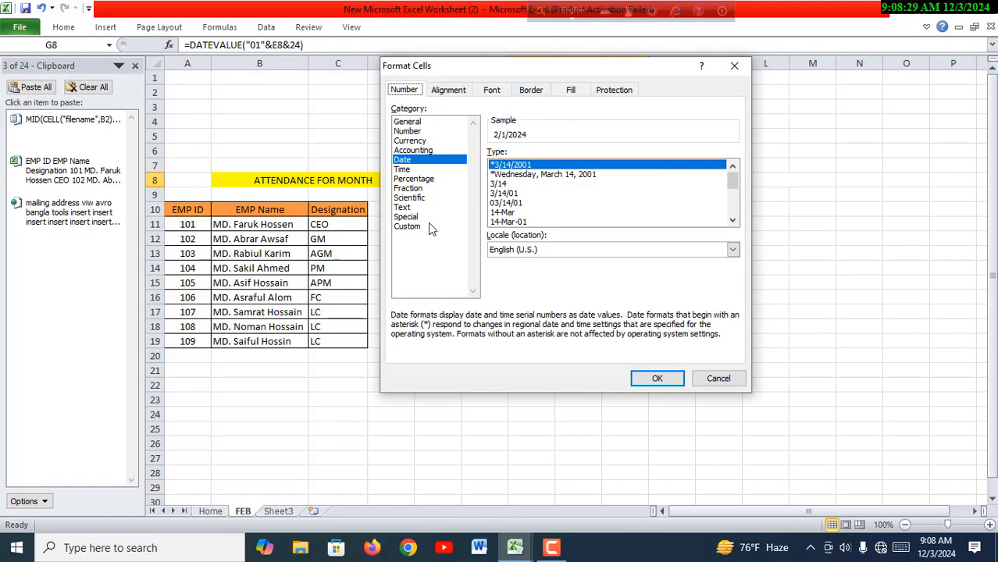
left_click(428, 228)
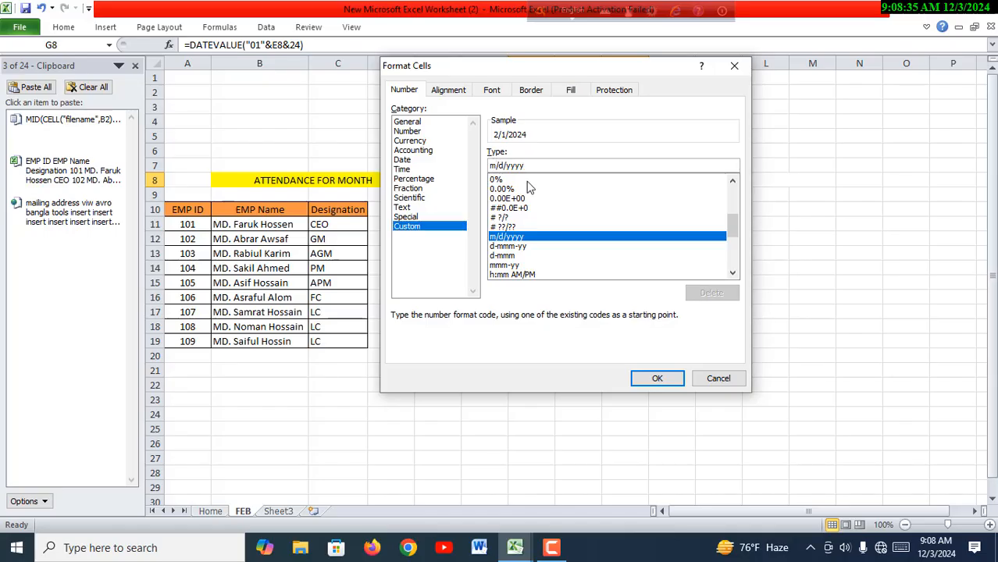
key("BackSpace")
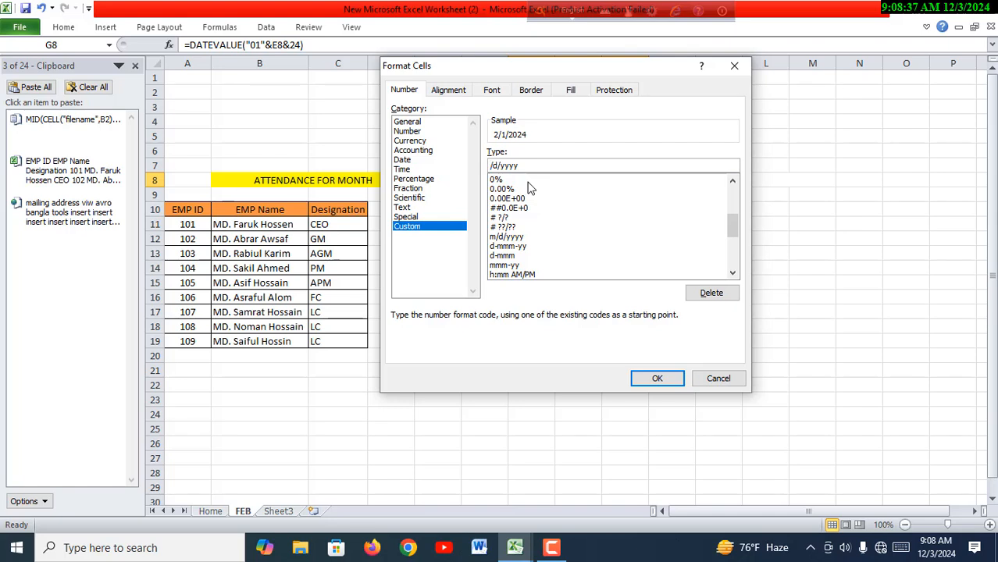
type("DD")
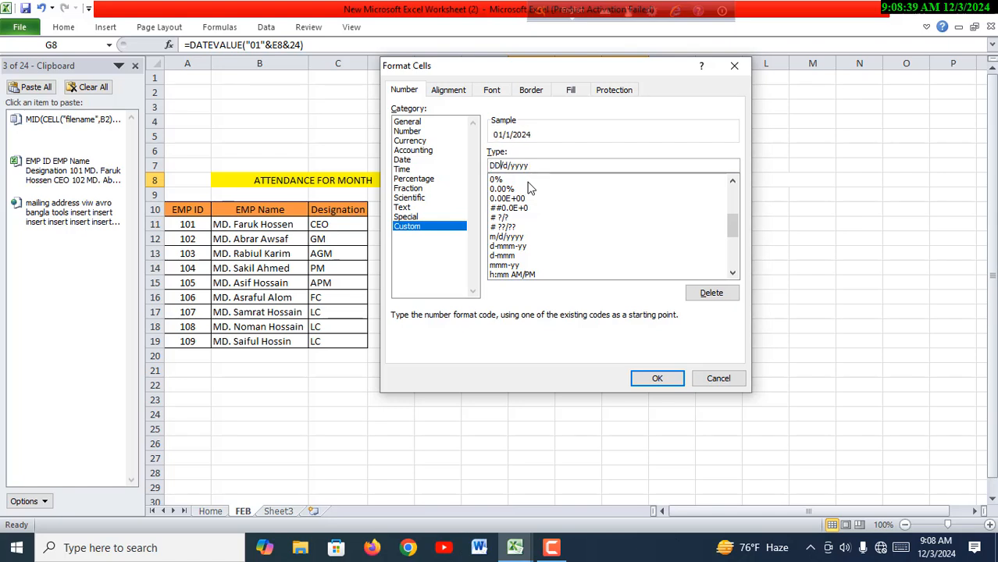
key("Right")
key("Right")
key("BackSpace")
type("MMM")
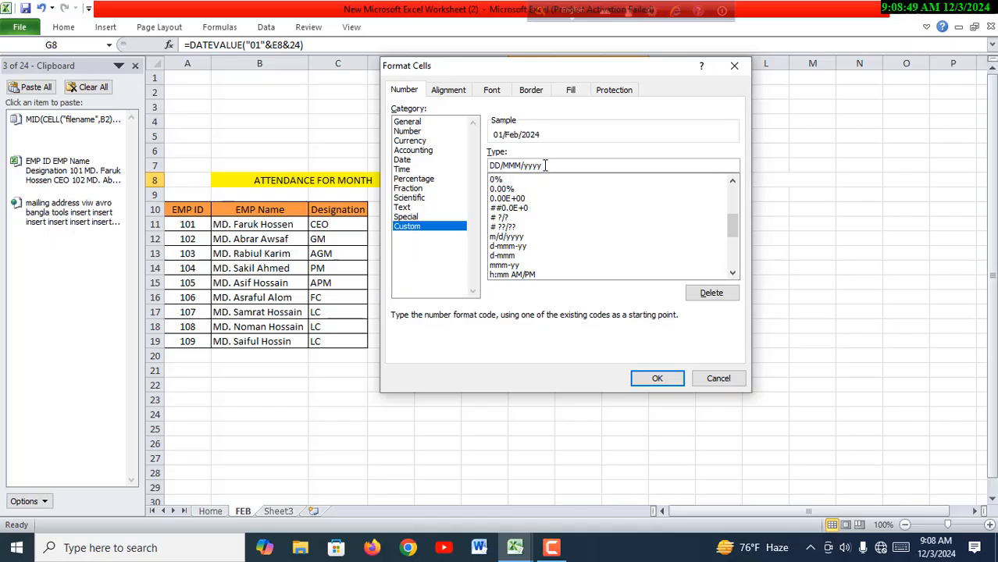
key("BackSpace")
key("BackSpace")
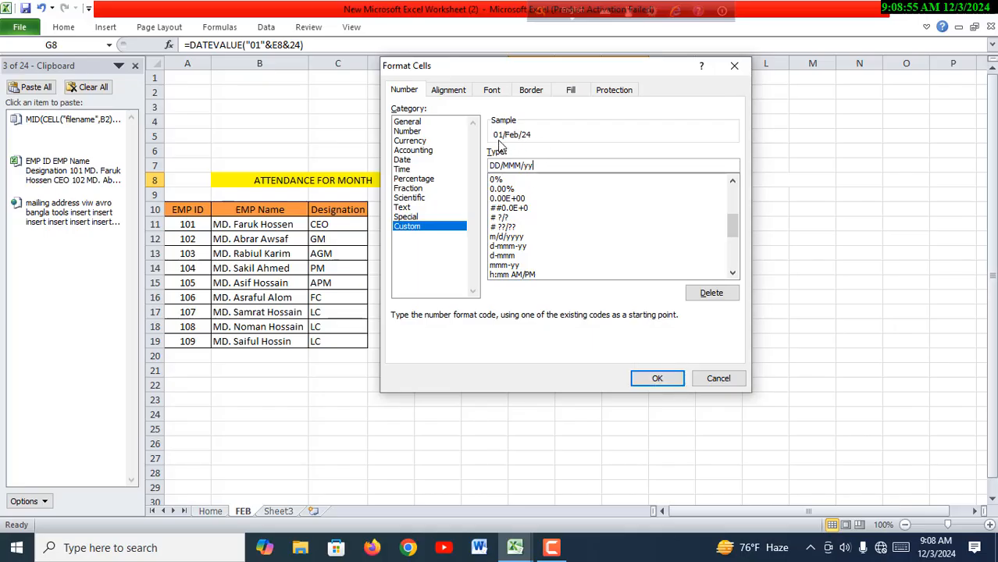
left_click(656, 378)
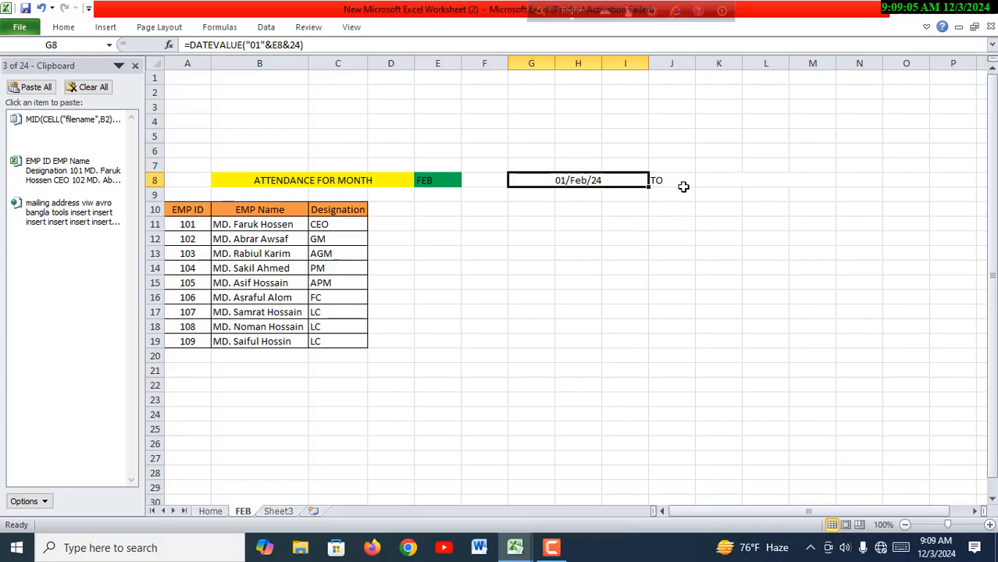
- Enter the end date formula =EOMONTH(G8,0) in merged cell K8 after TO
left_click(723, 184)
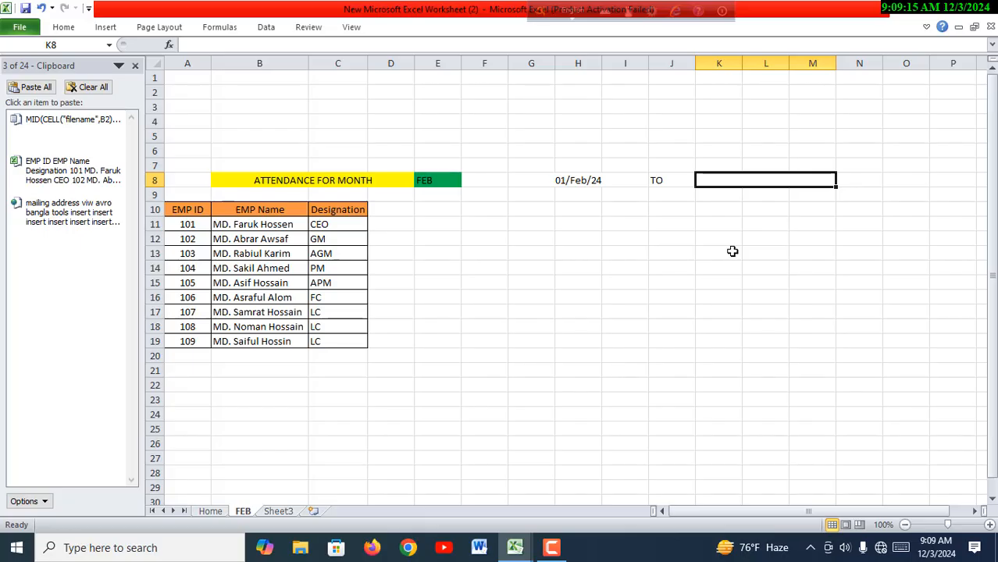
type("=")
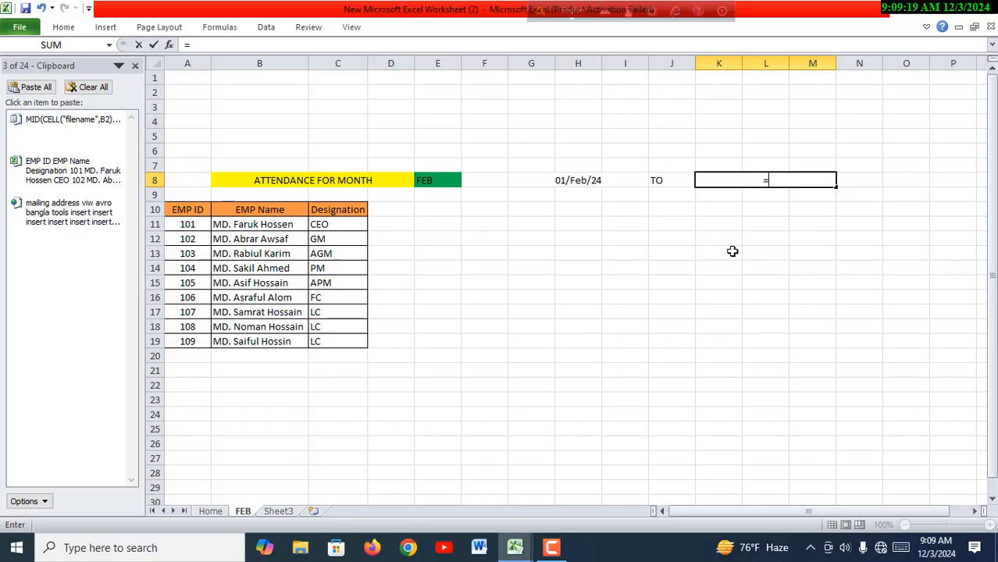
type("EOM")
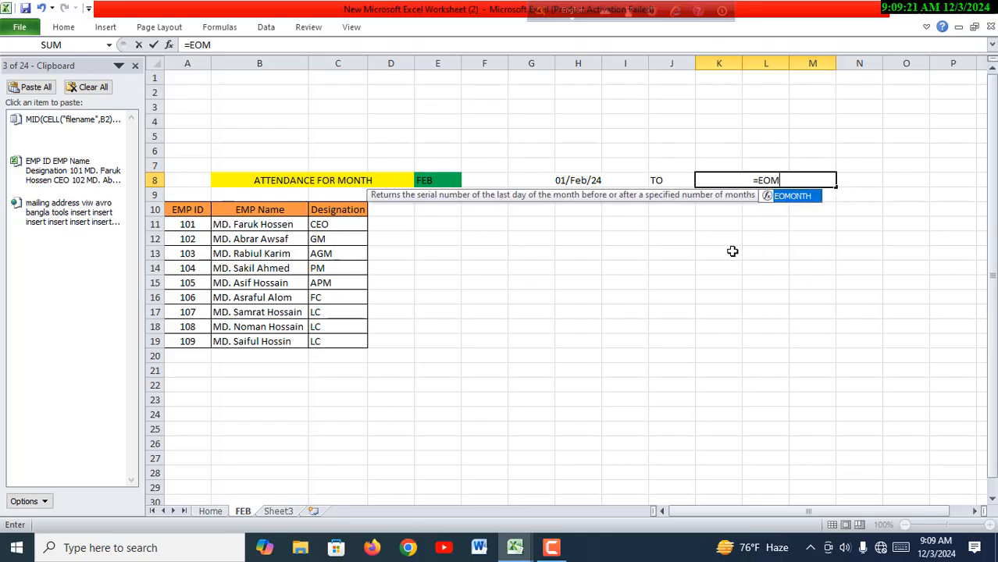
double_click(795, 196)
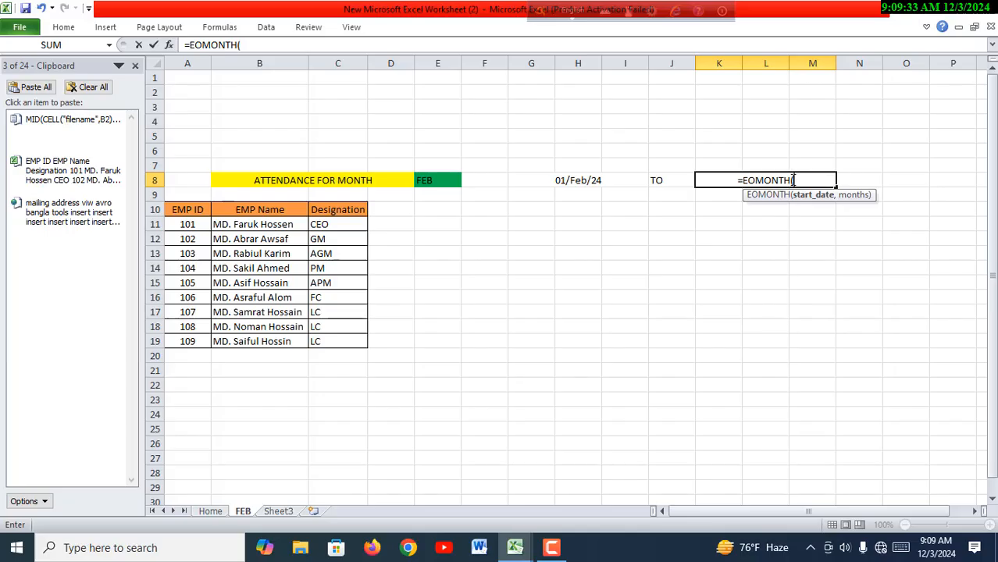
left_click(587, 180)
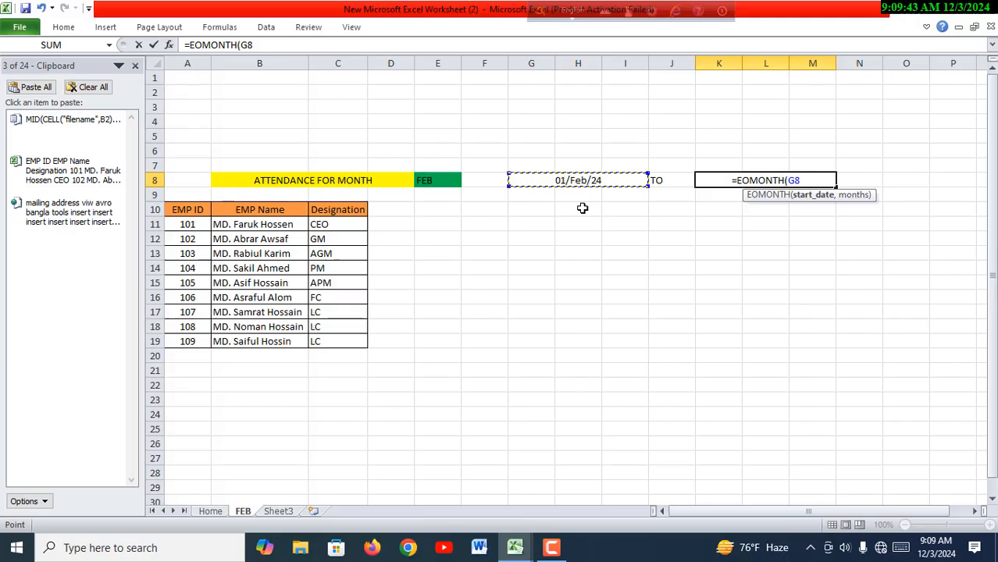
type(",")
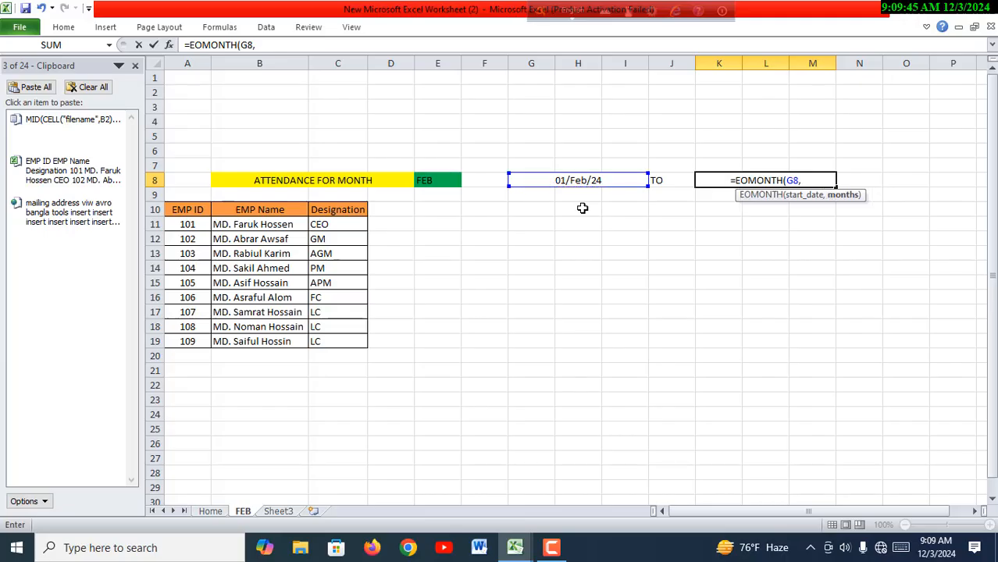
type("0")
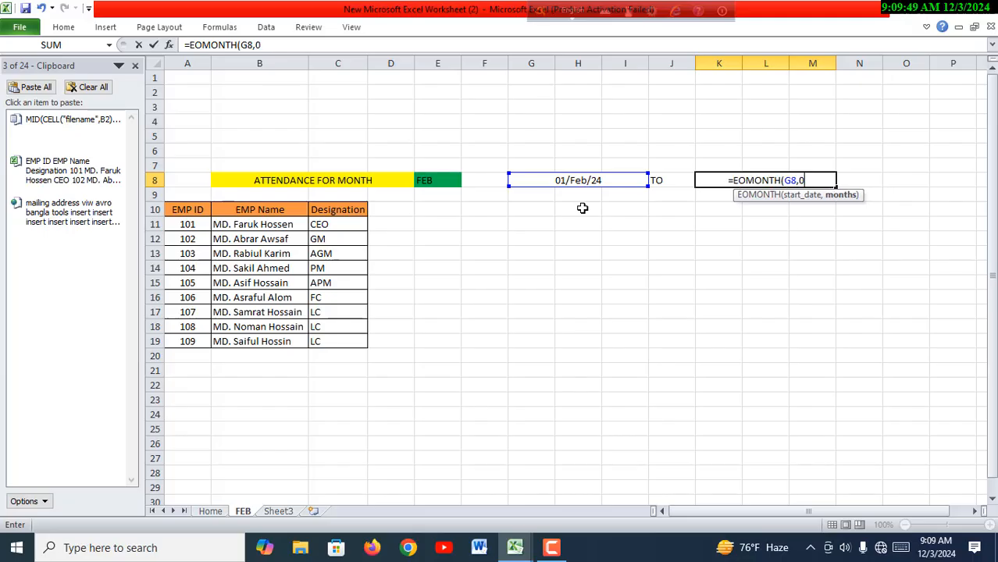
type(")")
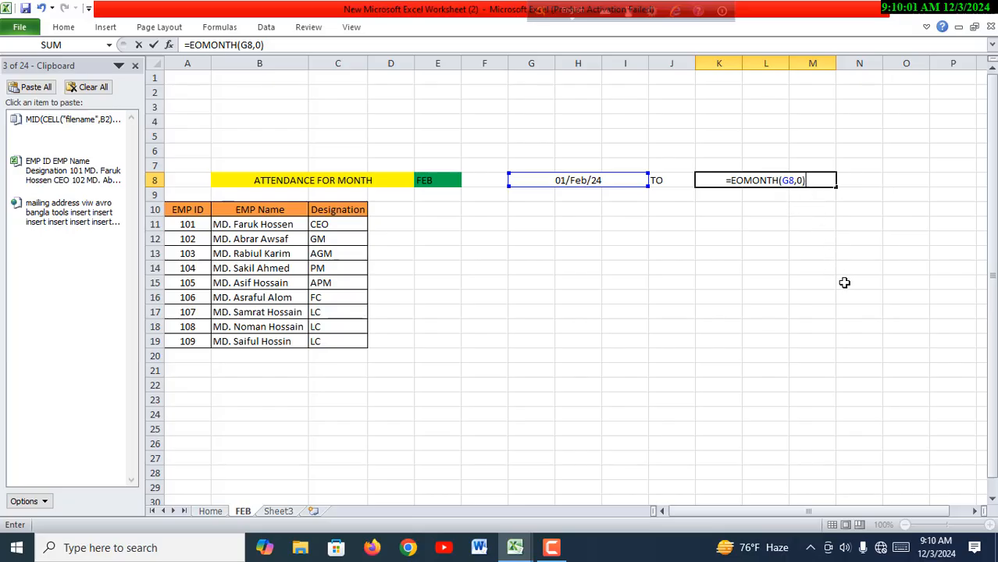
key("Return")
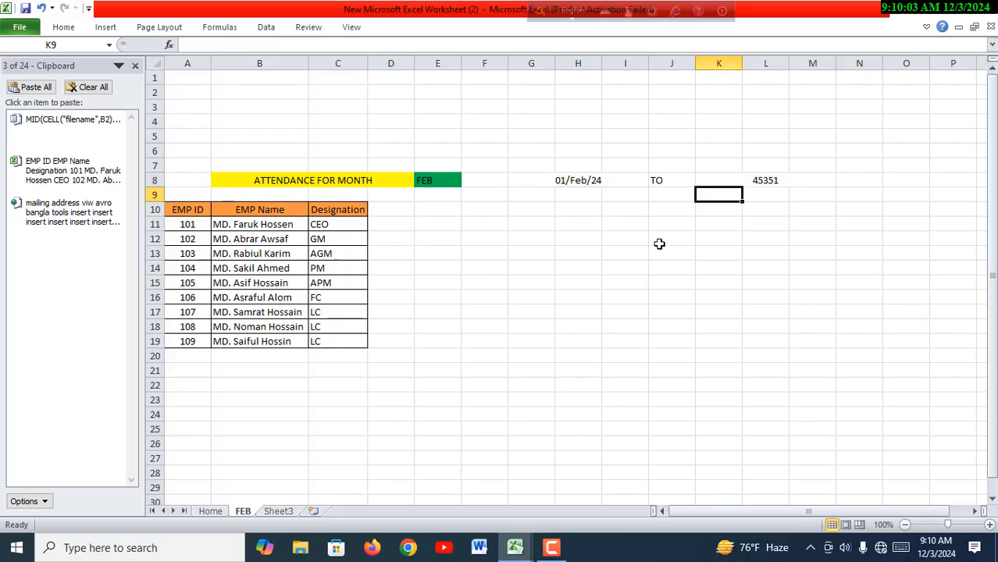
- Copy the date formatting of start date cell G8 onto end date cell K8 with Format Painter
left_click(776, 184)
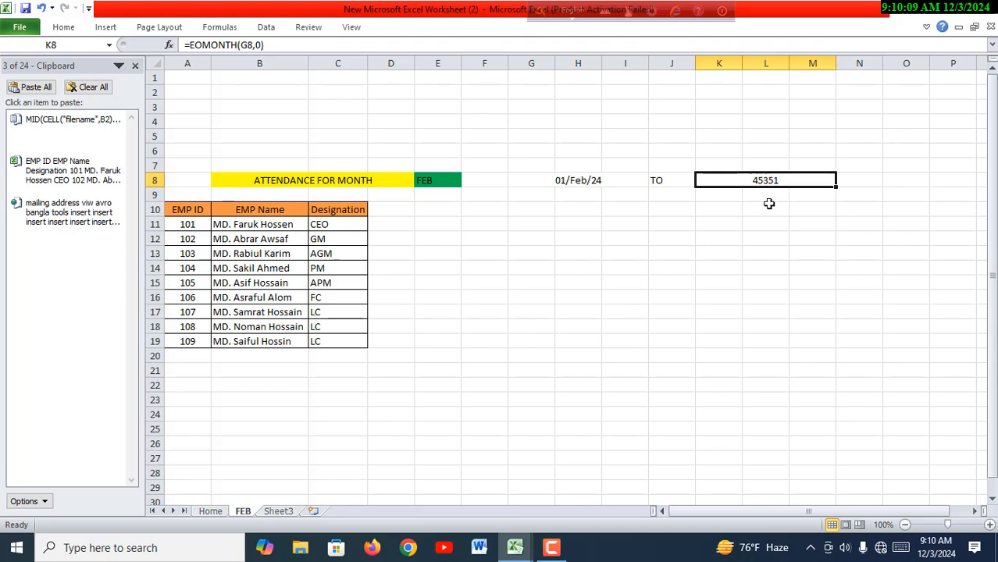
left_click(588, 185)
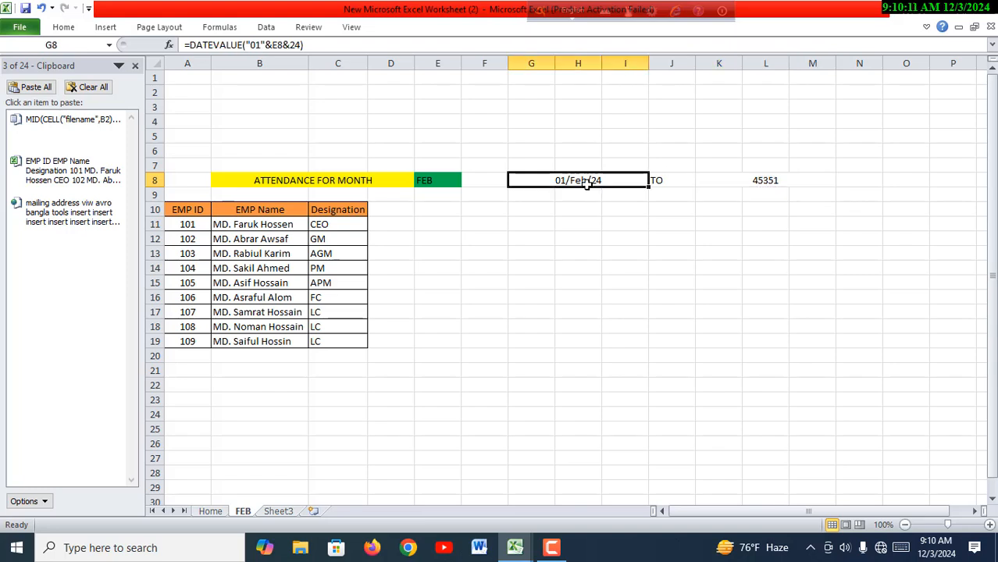
left_click(65, 28)
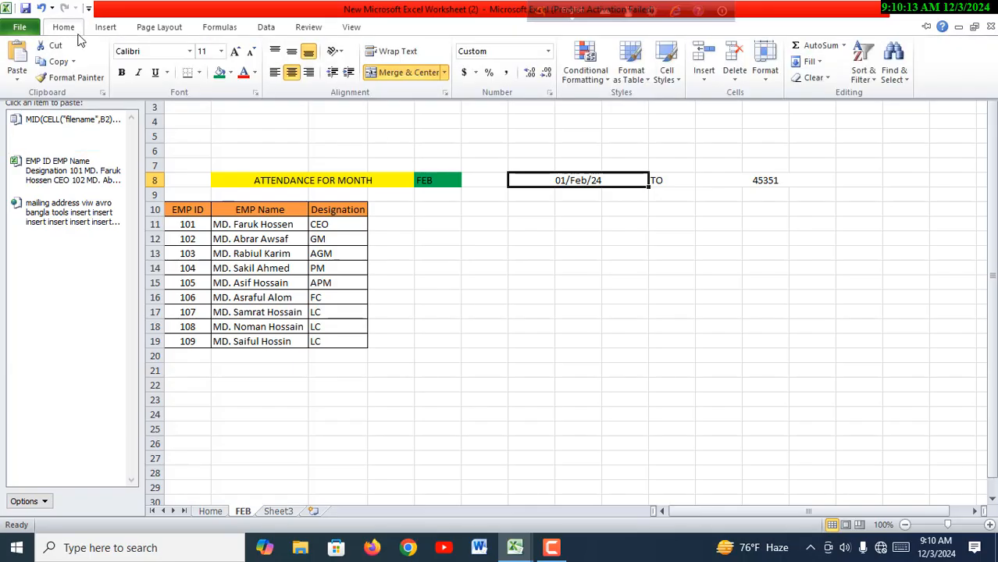
left_click(92, 81)
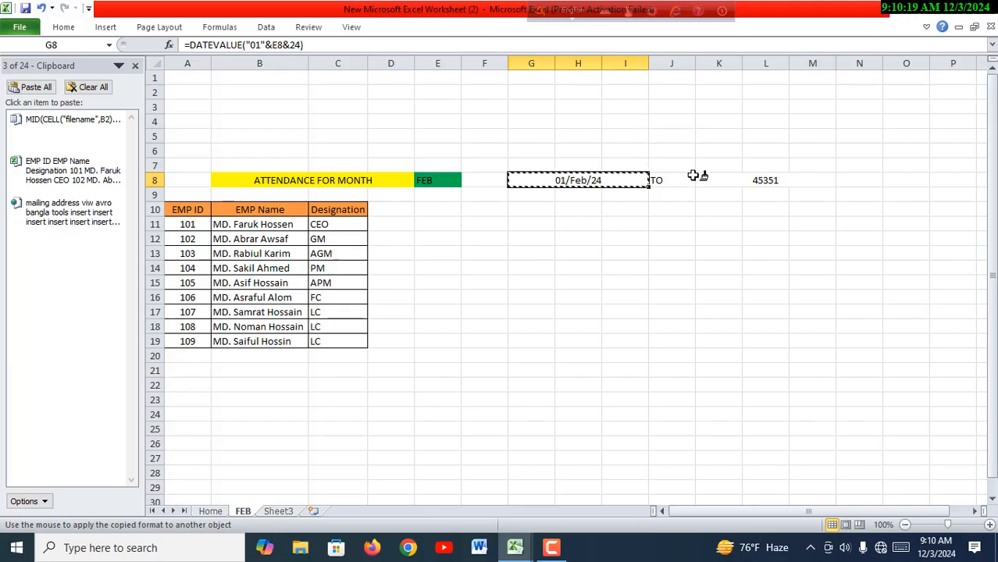
left_click(766, 181)
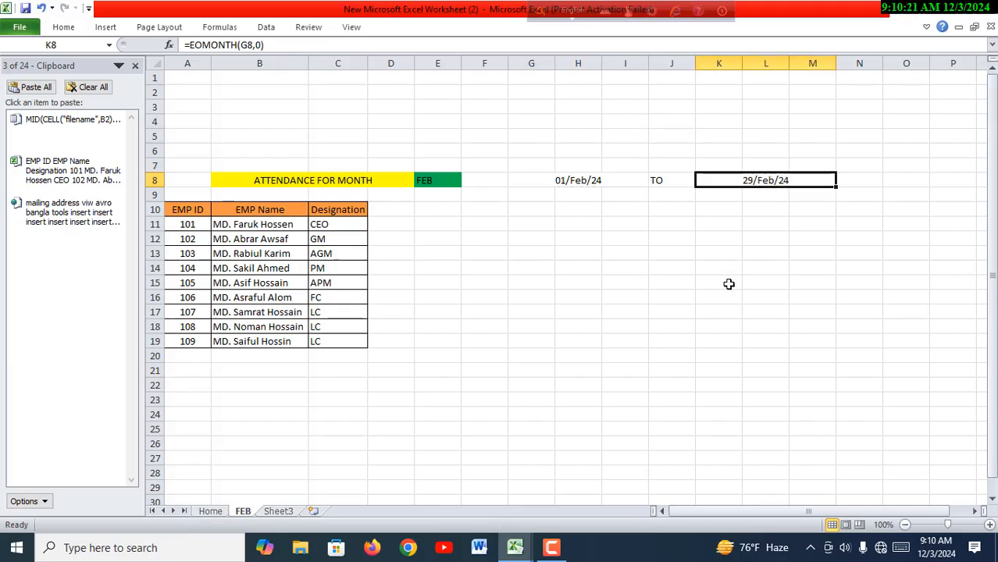
left_click(729, 283)
- Fill start date cell G8 with the olive green theme colour
left_click(763, 181)
left_click(537, 182)
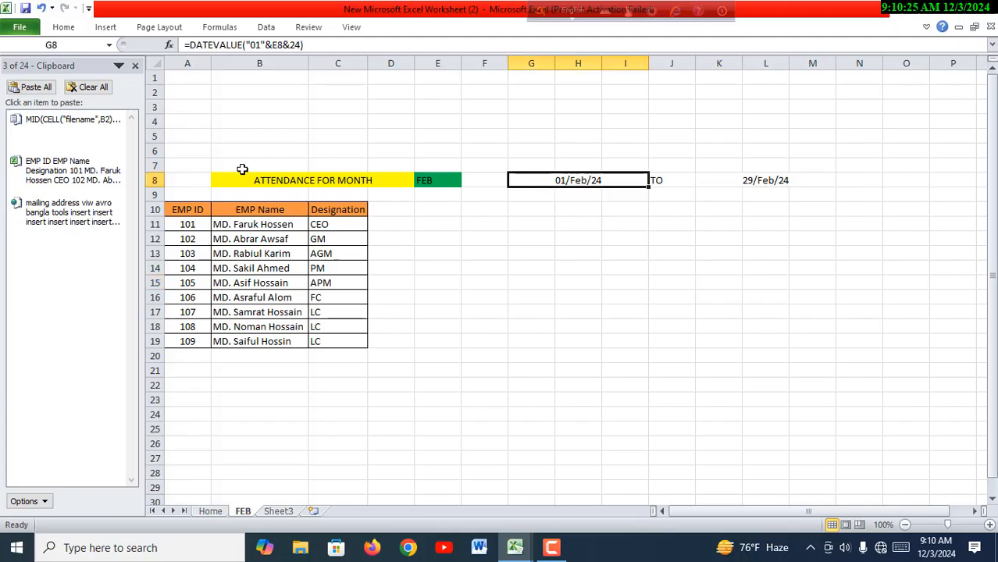
left_click(66, 28)
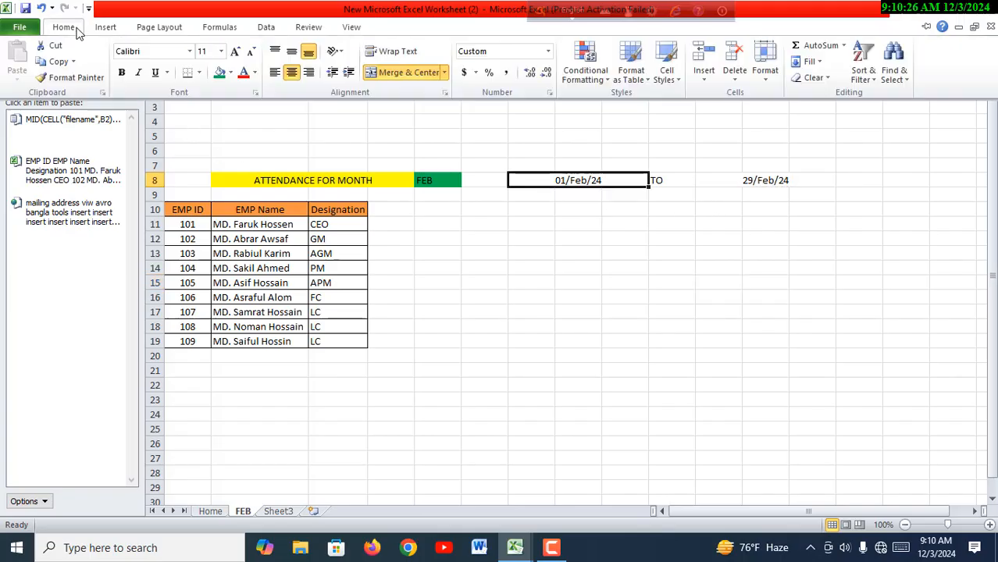
left_click(230, 73)
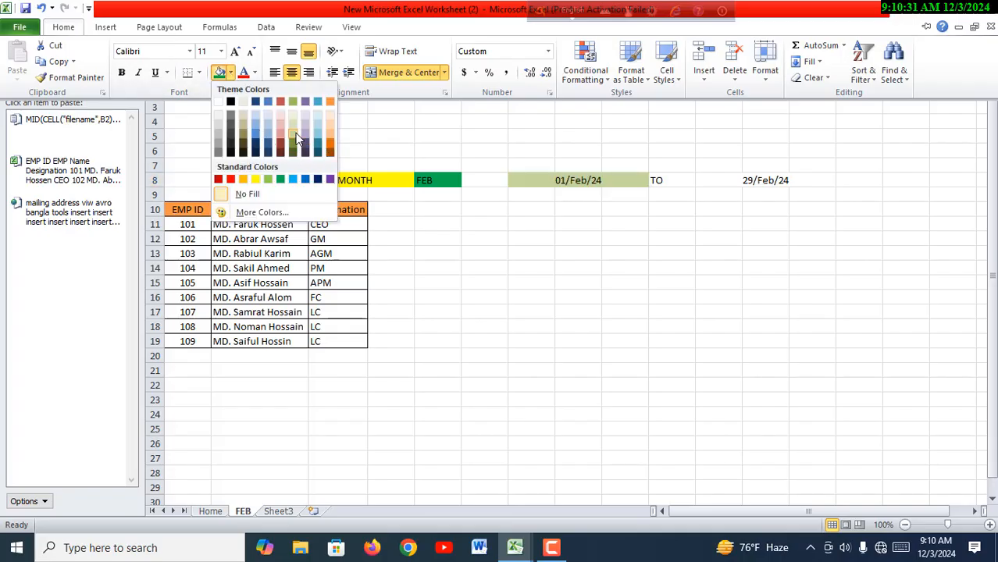
left_click(293, 102)
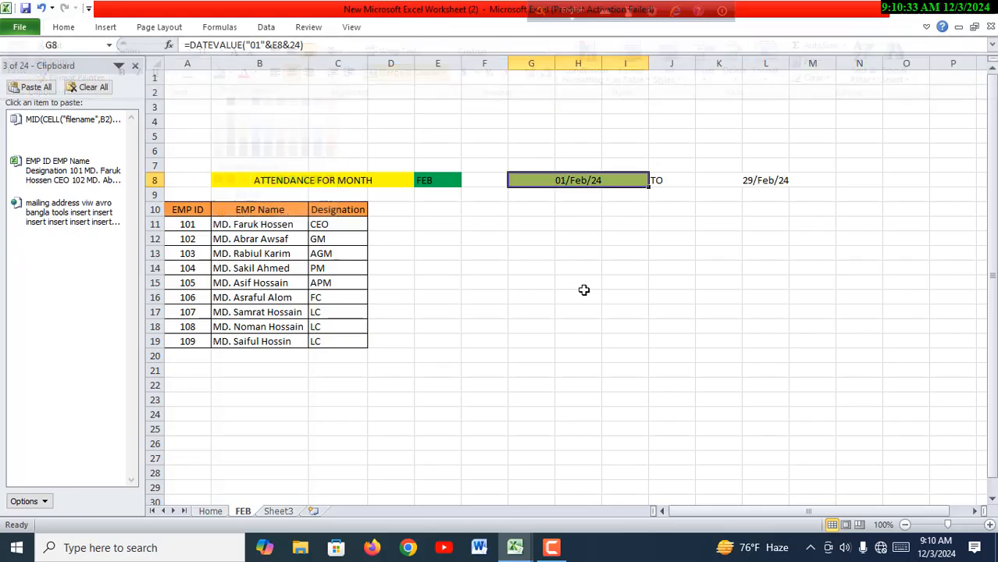
left_click(584, 290)
- Fill the TO cell J8 with the orange theme colour
left_click(664, 186)
left_click(76, 31)
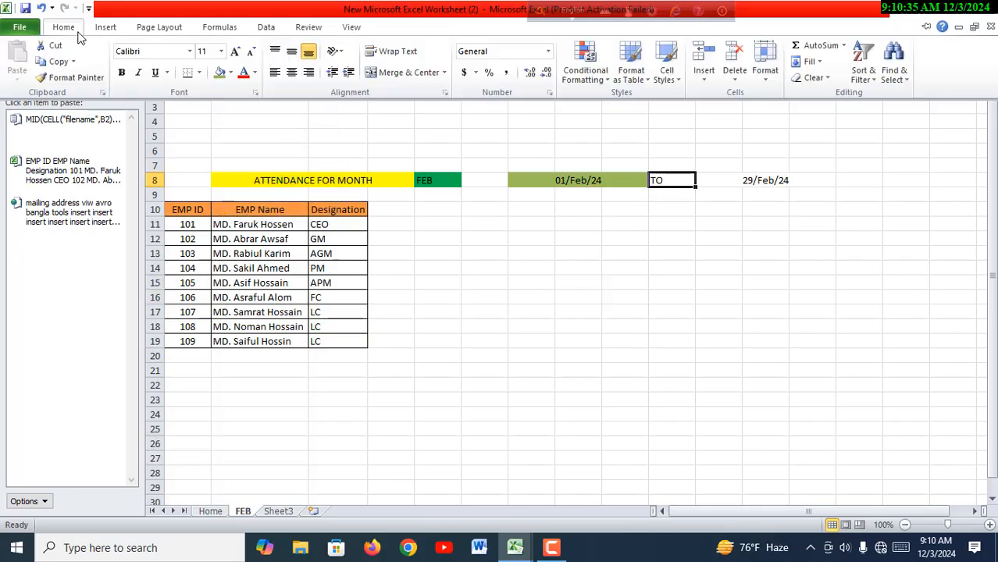
left_click(231, 72)
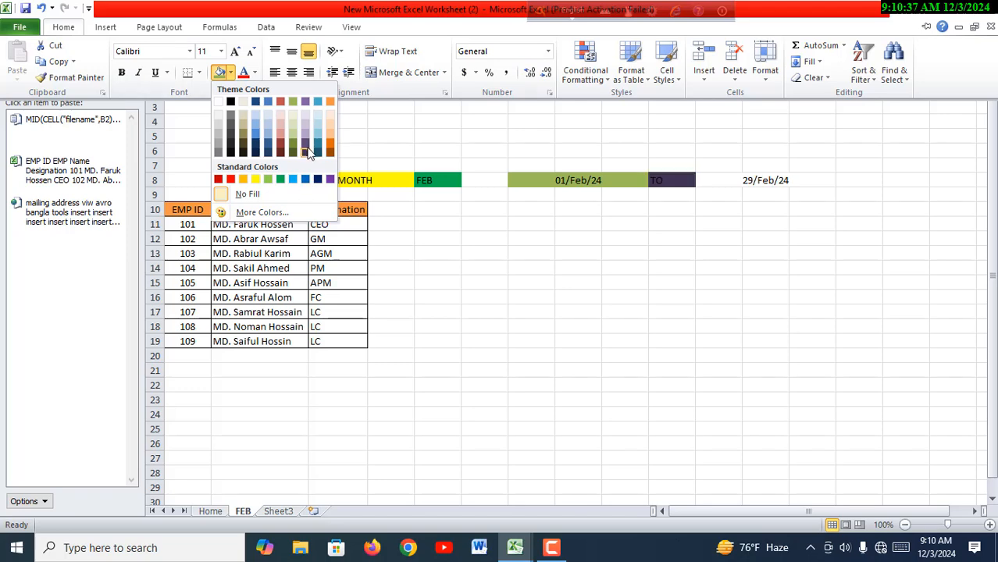
left_click(331, 103)
left_click(491, 282)
- Fill end date cell K8 with the darker blue theme colour
left_click(785, 187)
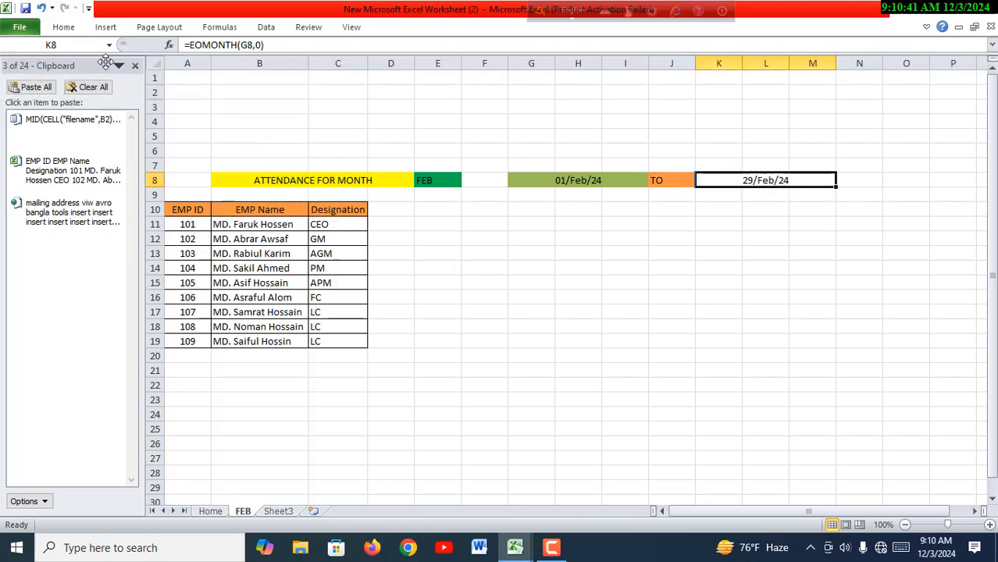
left_click(64, 28)
left_click(231, 73)
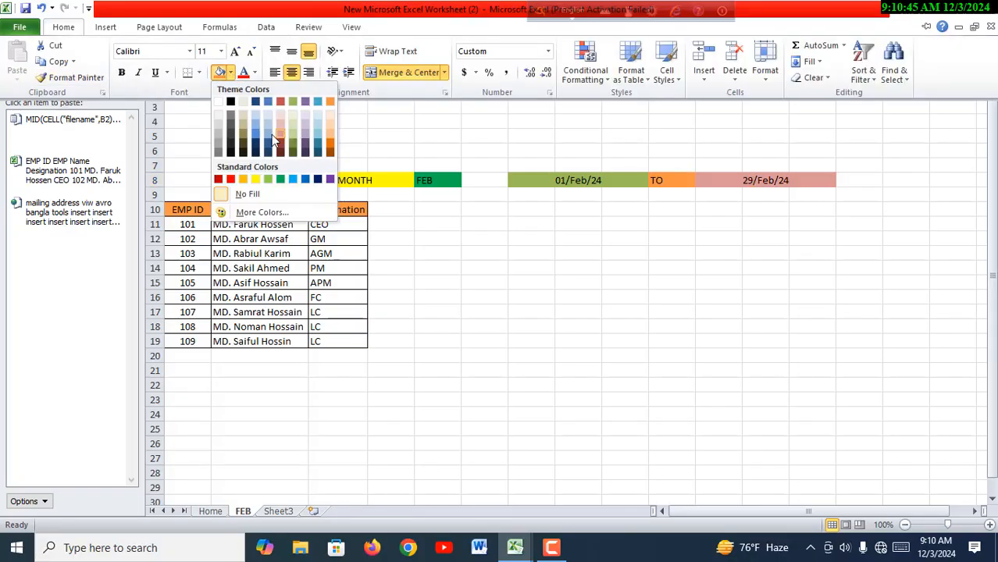
left_click(268, 143)
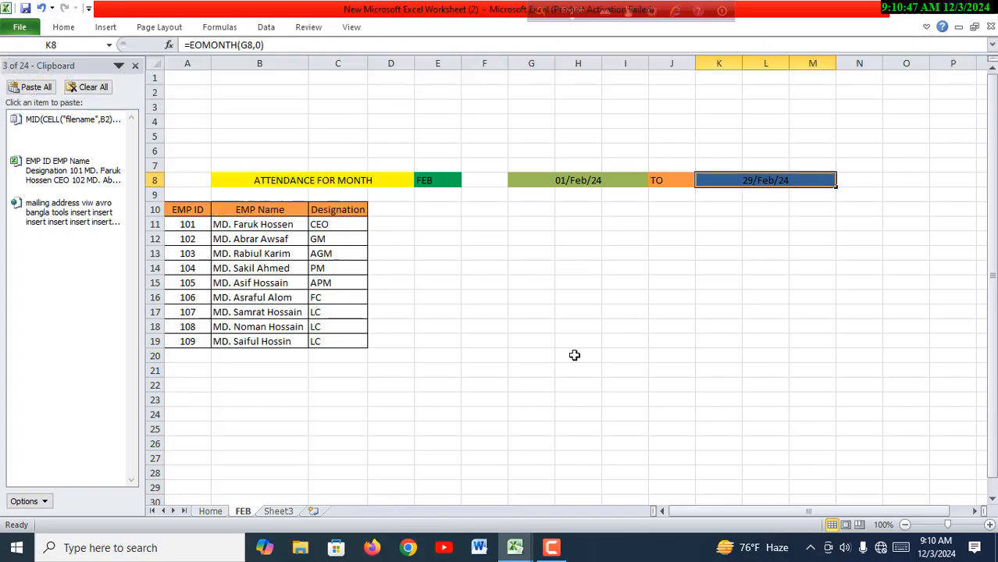
left_click(577, 356)
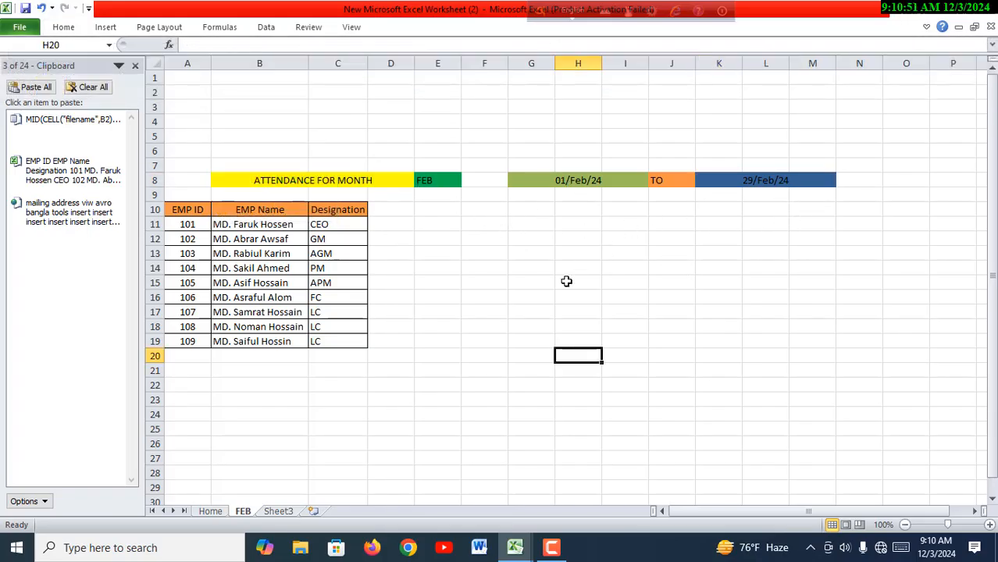
- Enter the day numbers 1, 2 and 3 in cells D10, E10 and F10 beside the Designation header
left_click(393, 213)
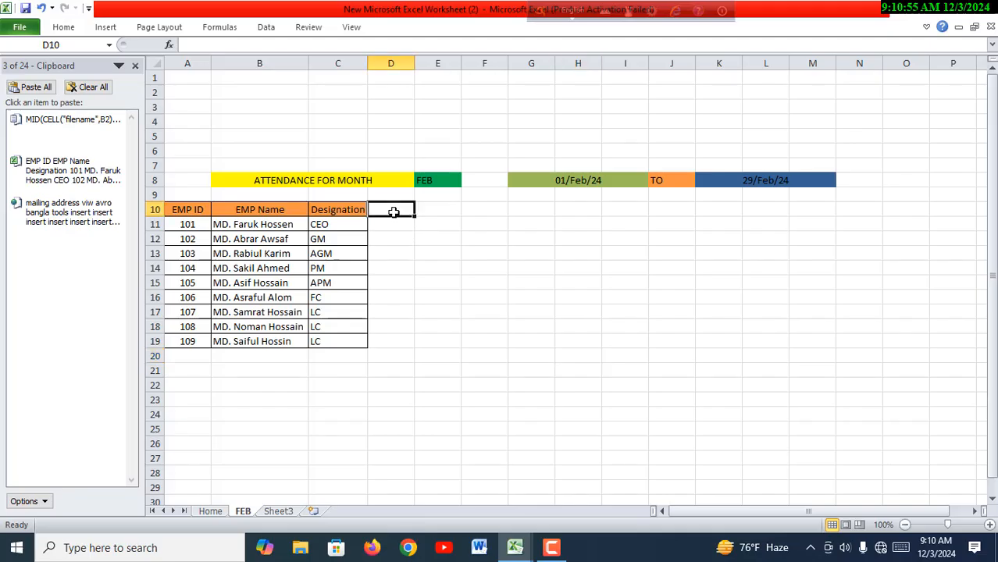
type("1")
left_click(439, 211)
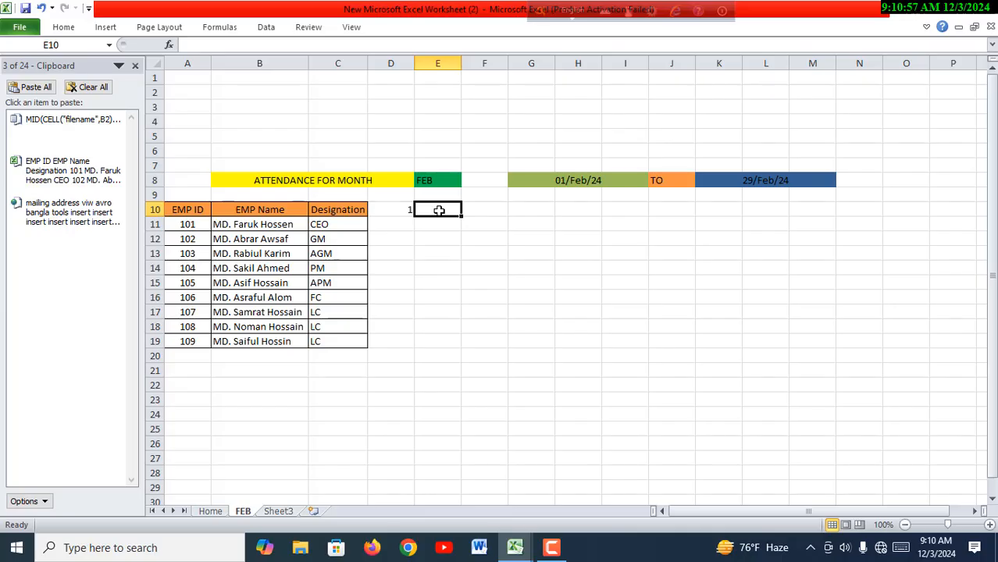
type("2")
left_click(490, 210)
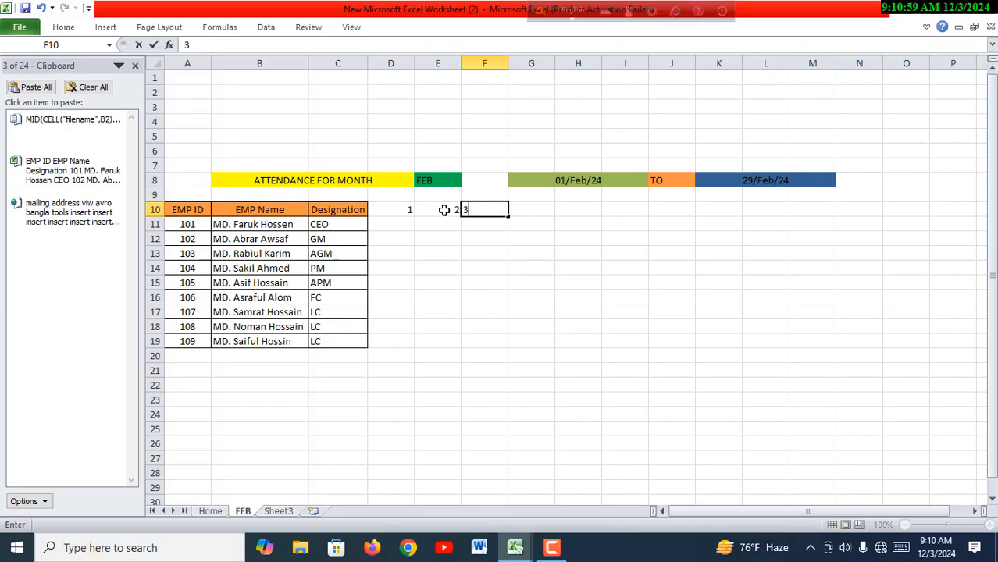
type("3")
left_click(432, 235)
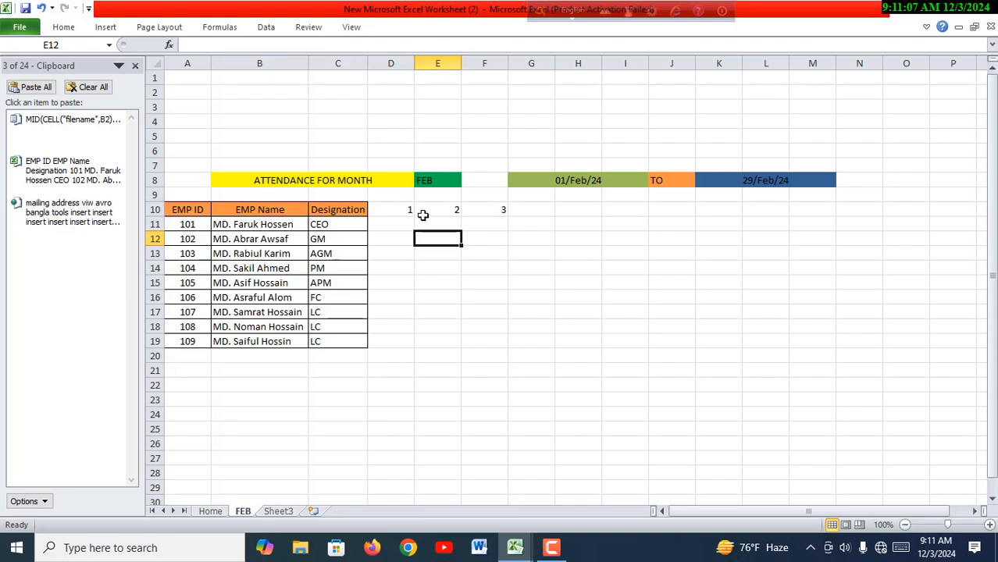
- Clear the day numbers from cells D10 to F10
left_click_drag(403, 211, 502, 211)
right_click(502, 210)
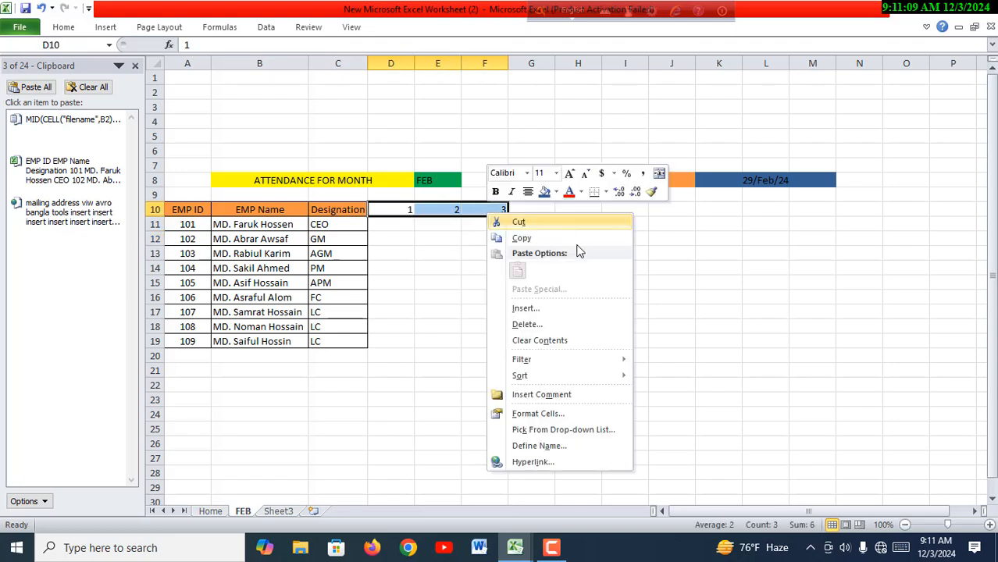
left_click(548, 340)
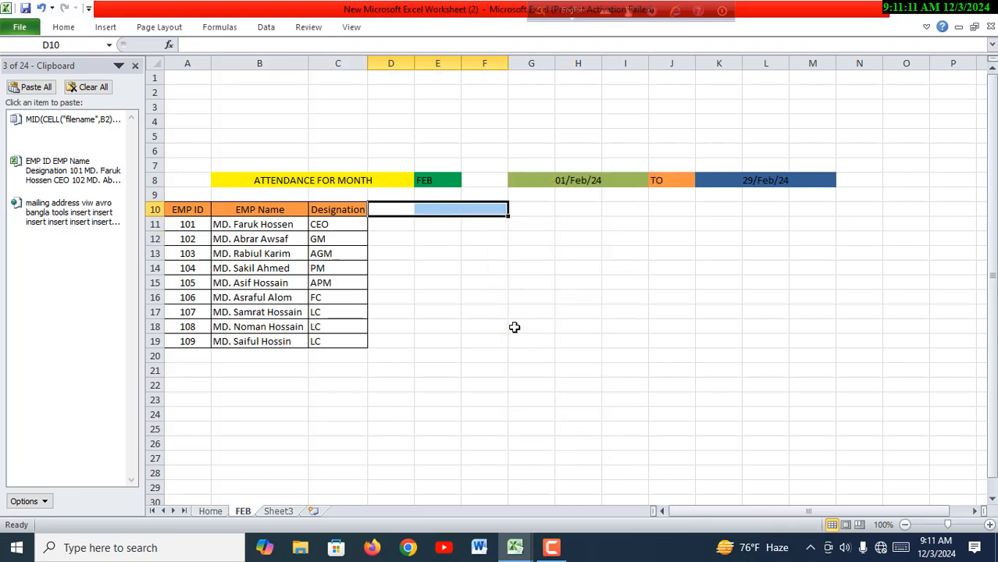
left_click(514, 327)
- Enter the formula =G8 in cell D10 to link the first day column to the start date
left_click(394, 214)
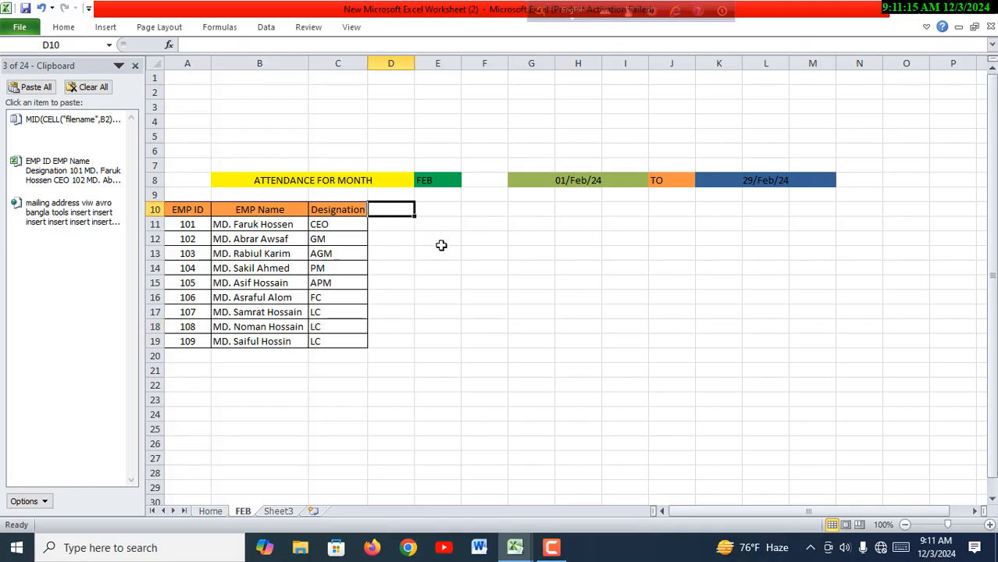
type("=")
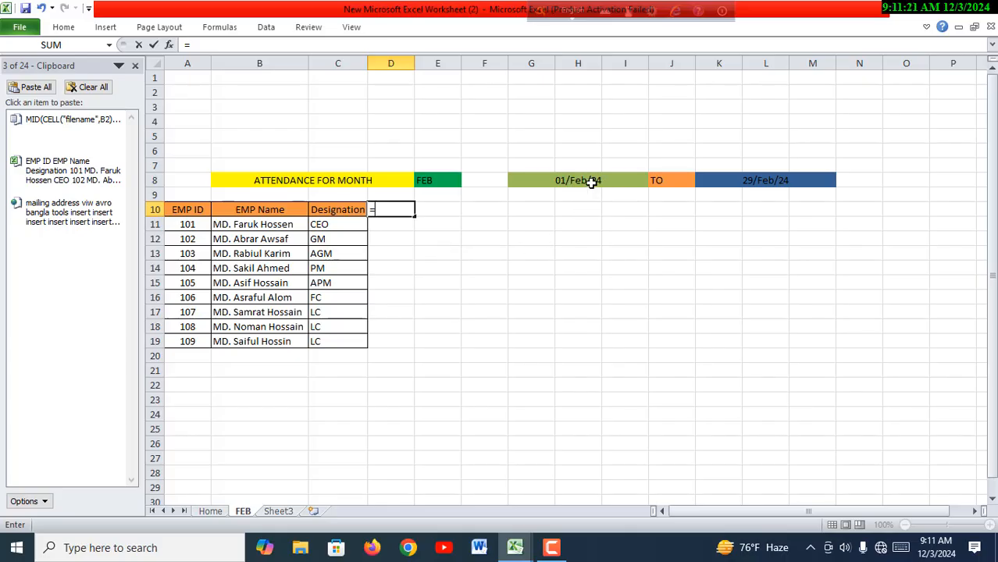
left_click(591, 182)
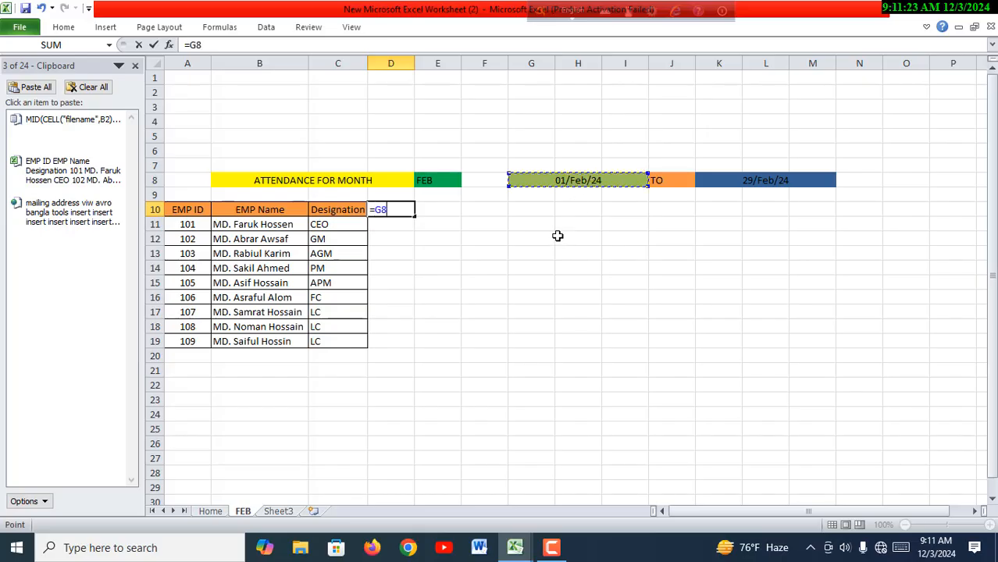
key("Return")
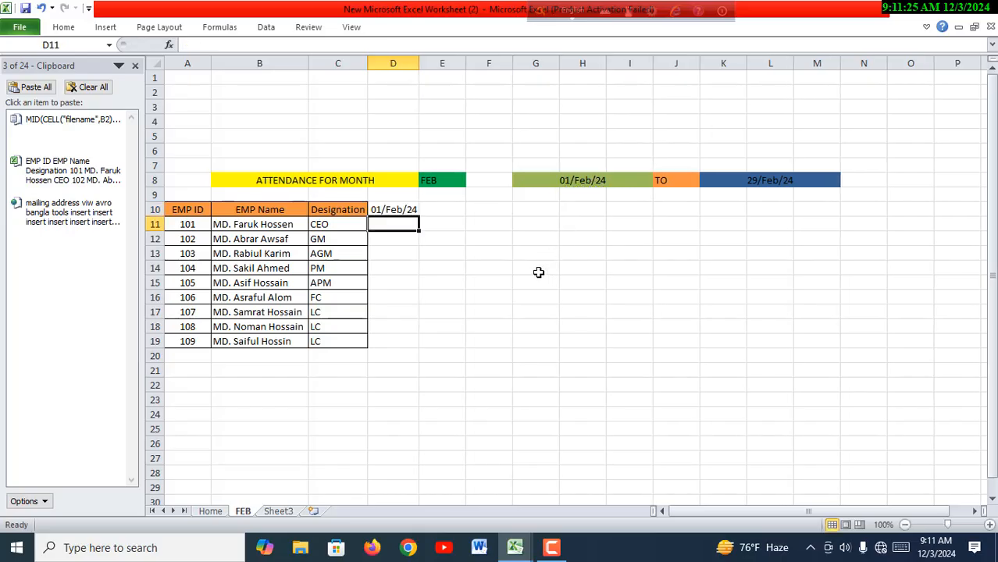
left_click(504, 308)
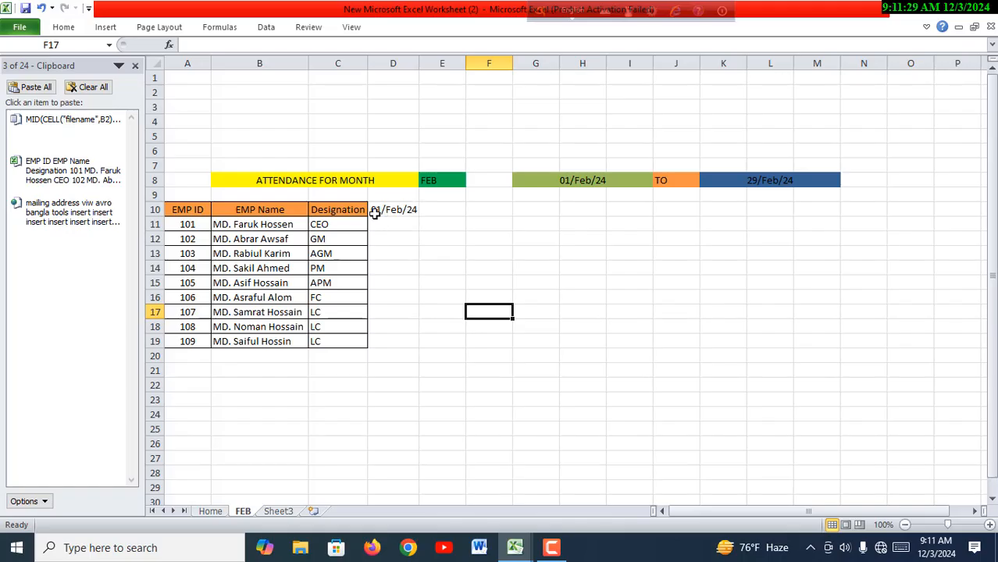
- Enter 2 in cell E10 and 3 in cell F10 as the following day numbers
left_click(456, 209)
type("2")
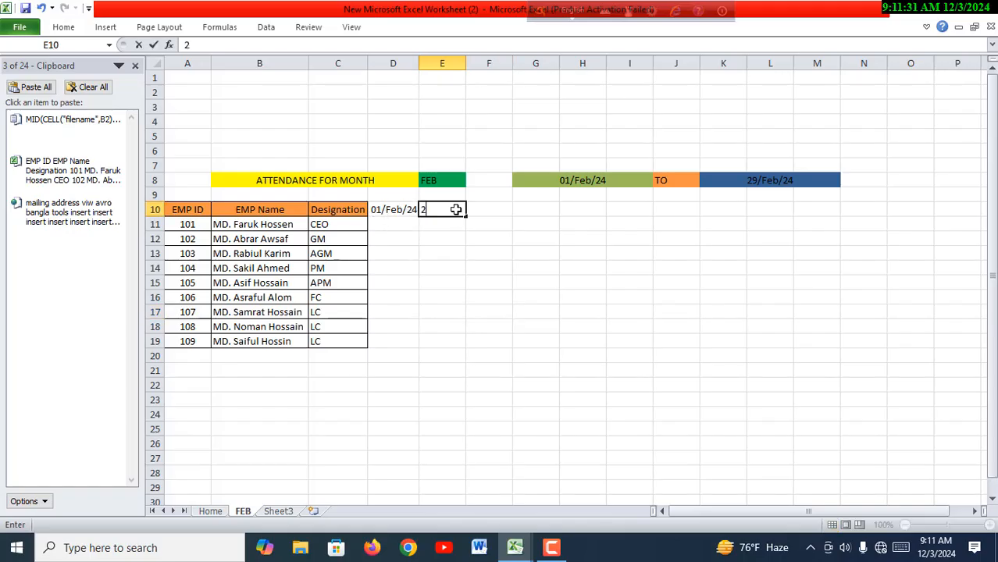
left_click(492, 209)
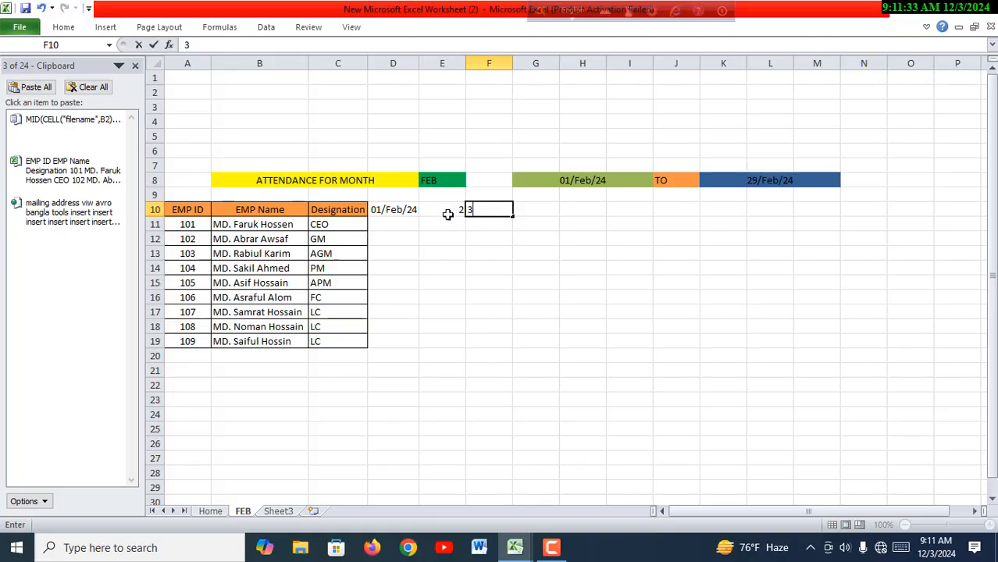
type("3")
left_click_drag(456, 214, 482, 227)
left_click(486, 265)
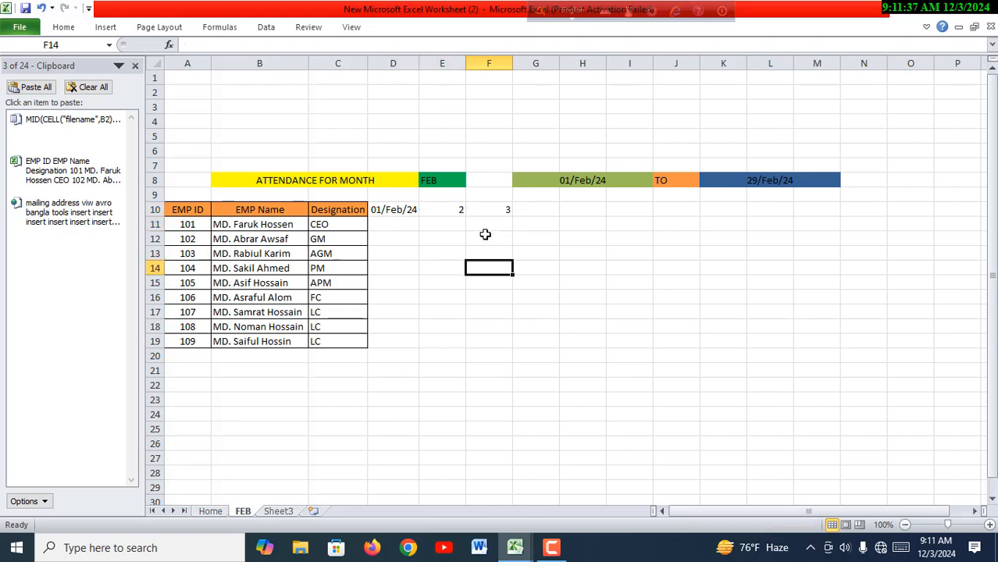
- Delete the typed day numbers from cells E10 and F10
left_click(461, 219)
left_click(462, 208)
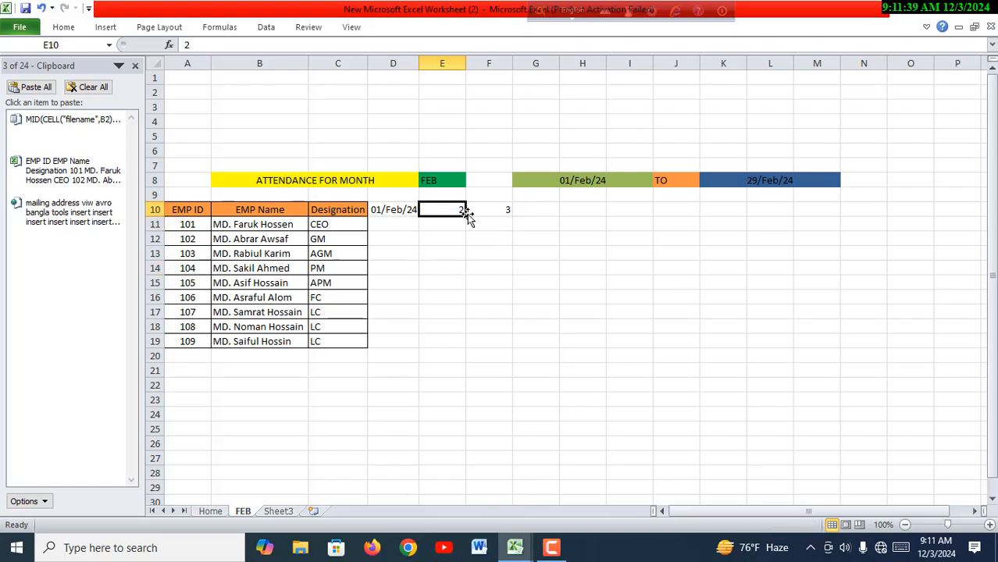
key("BackSpace")
left_click(506, 209)
key("BackSpace")
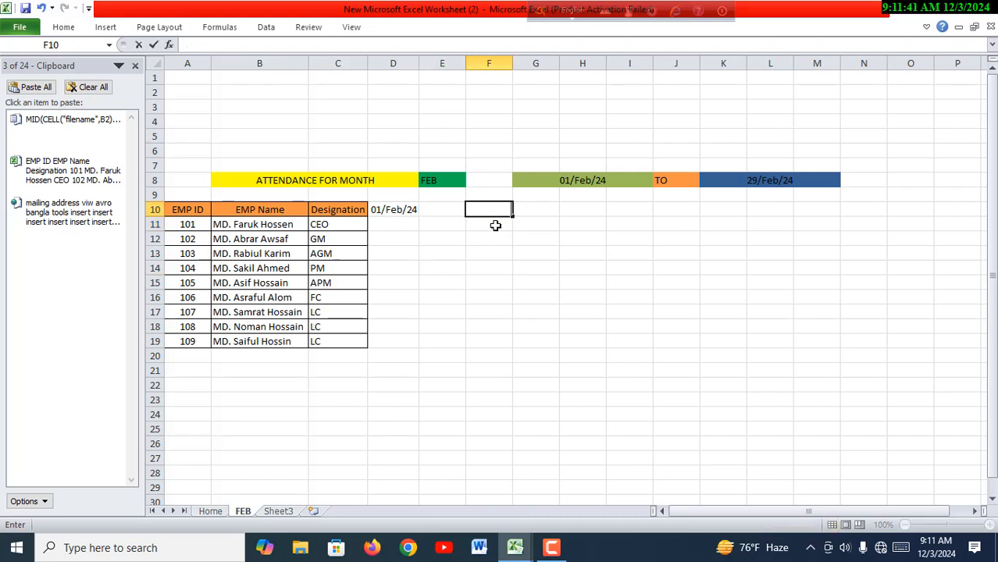
left_click(469, 252)
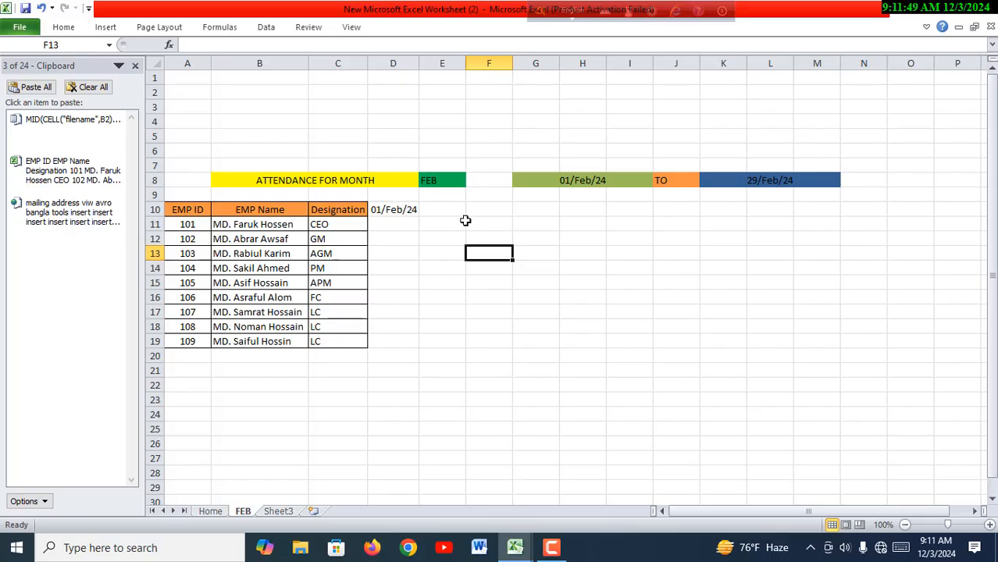
- Apply the custom number format dd to cell D10 so the date shows only its day
left_click(410, 210)
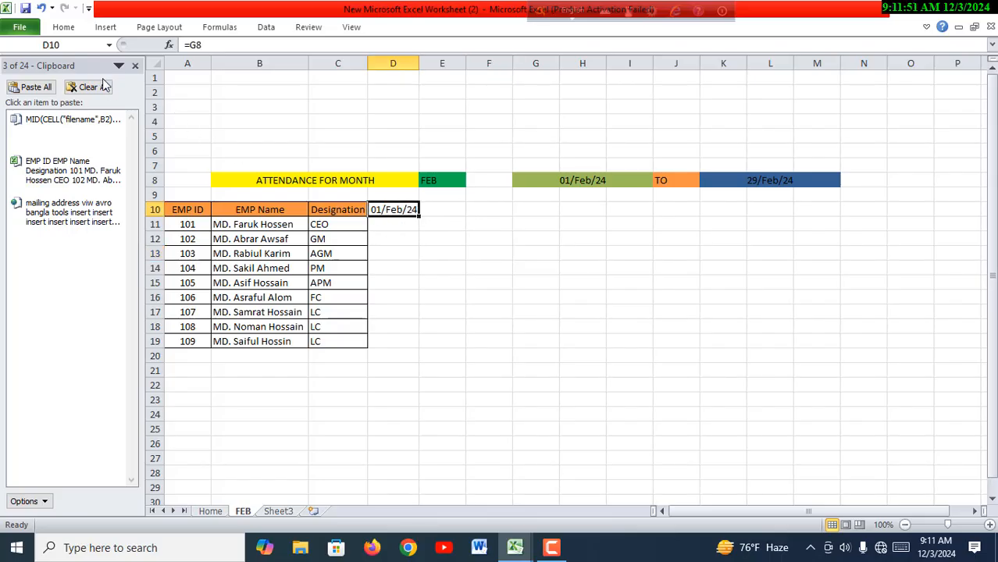
left_click(74, 30)
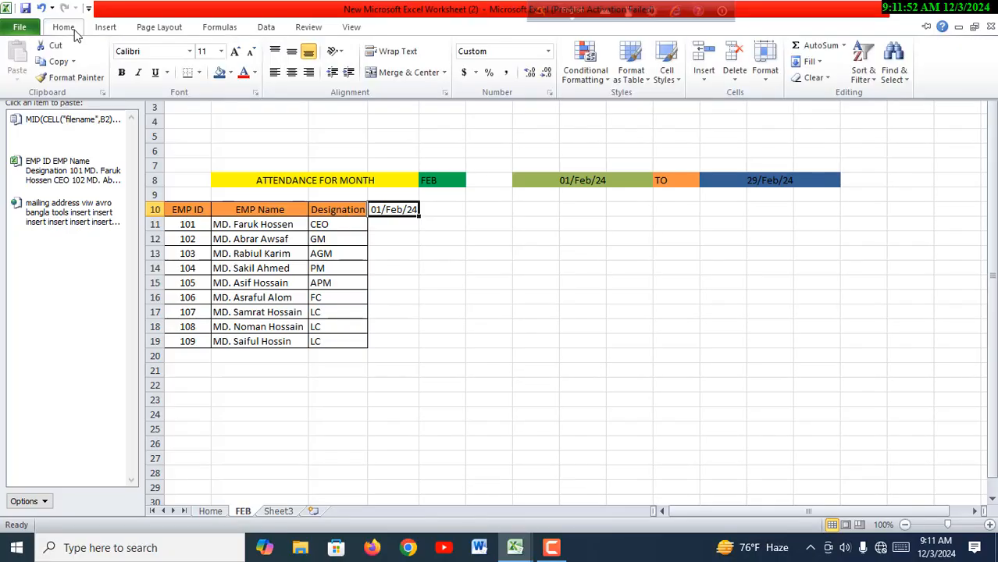
left_click(548, 94)
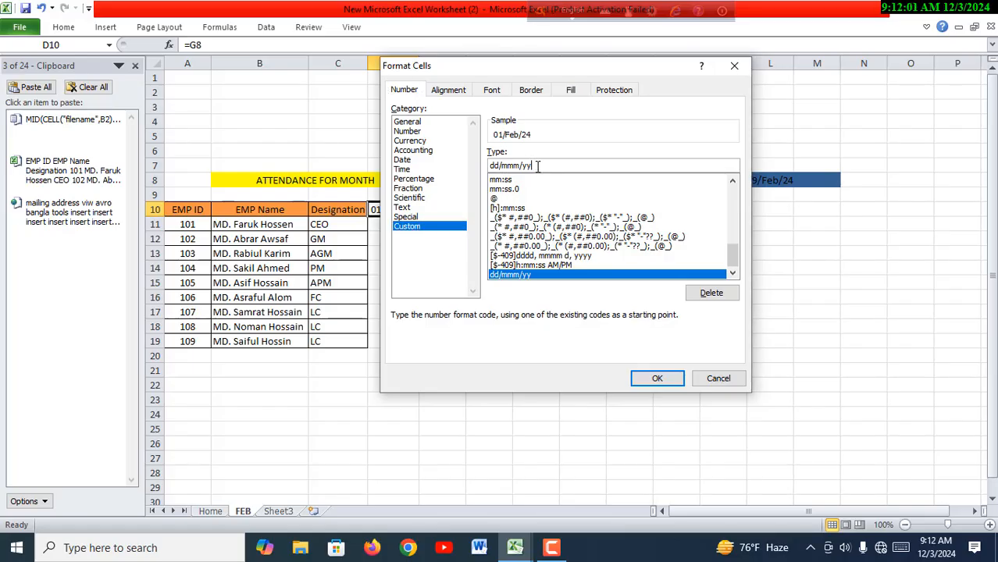
key("BackSpace")
key("BackSpace")
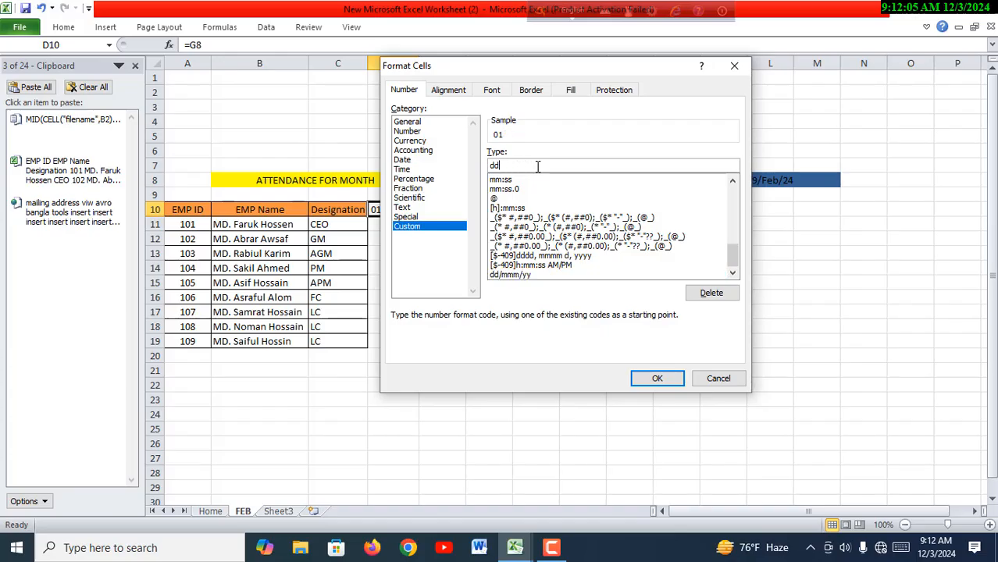
left_click(657, 378)
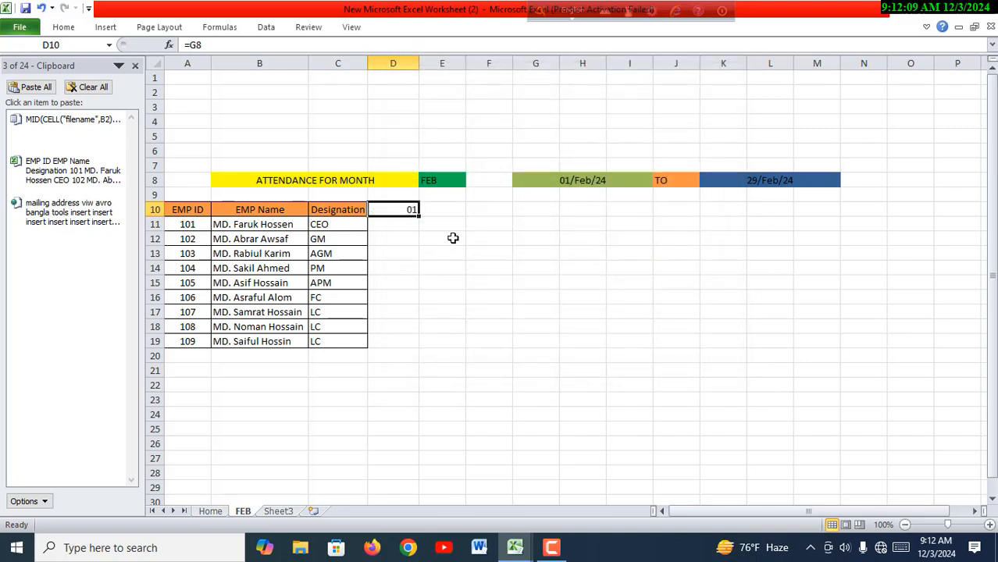
- Begin the second day's formula in cell E10 with =IF(
left_click(444, 212)
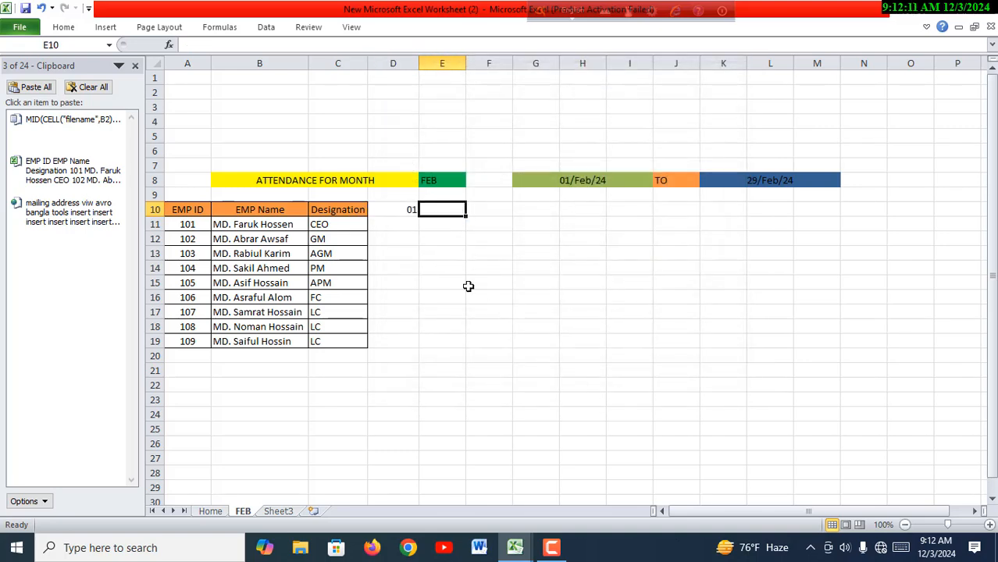
left_click(470, 284)
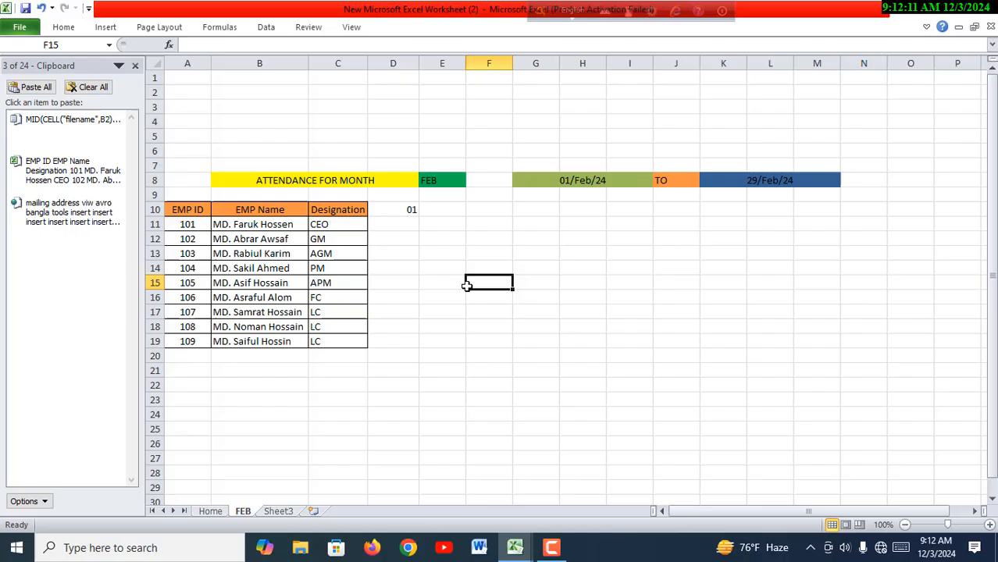
left_click(445, 211)
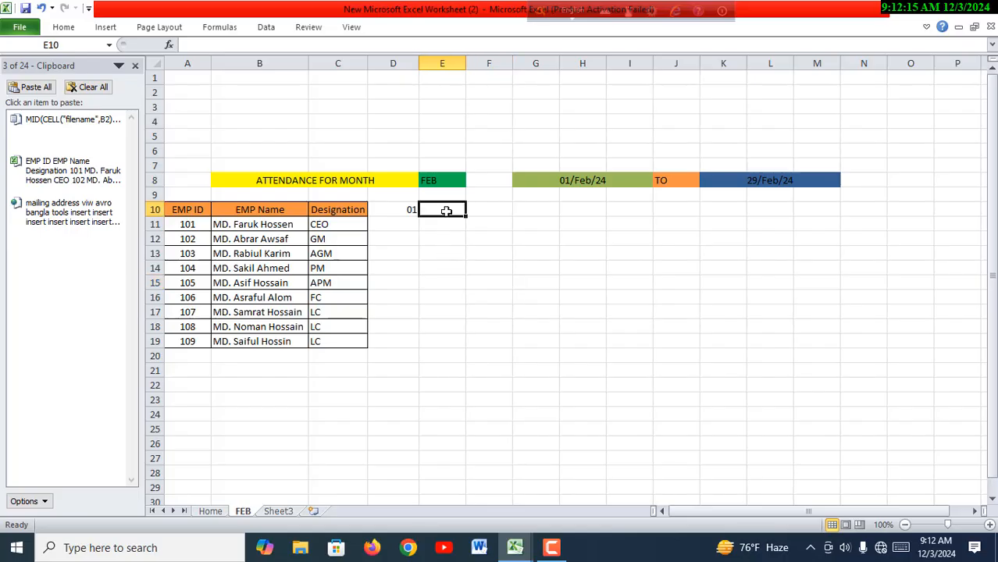
type("=")
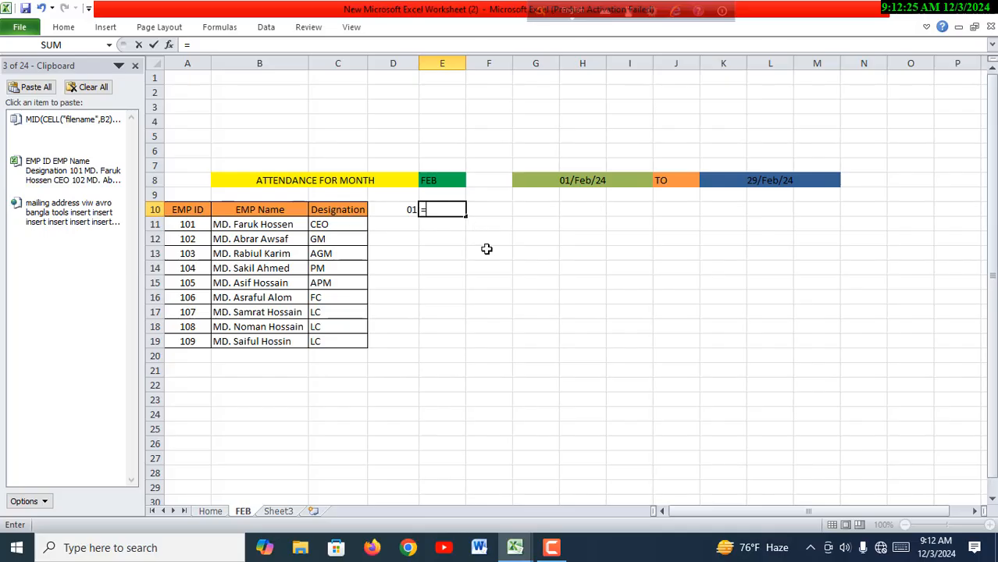
type("IF")
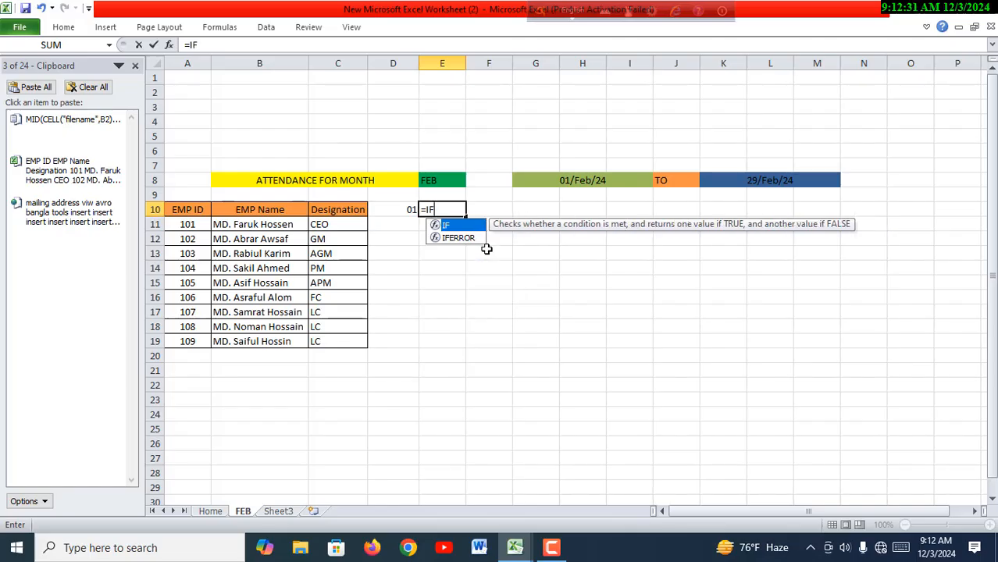
type("(")
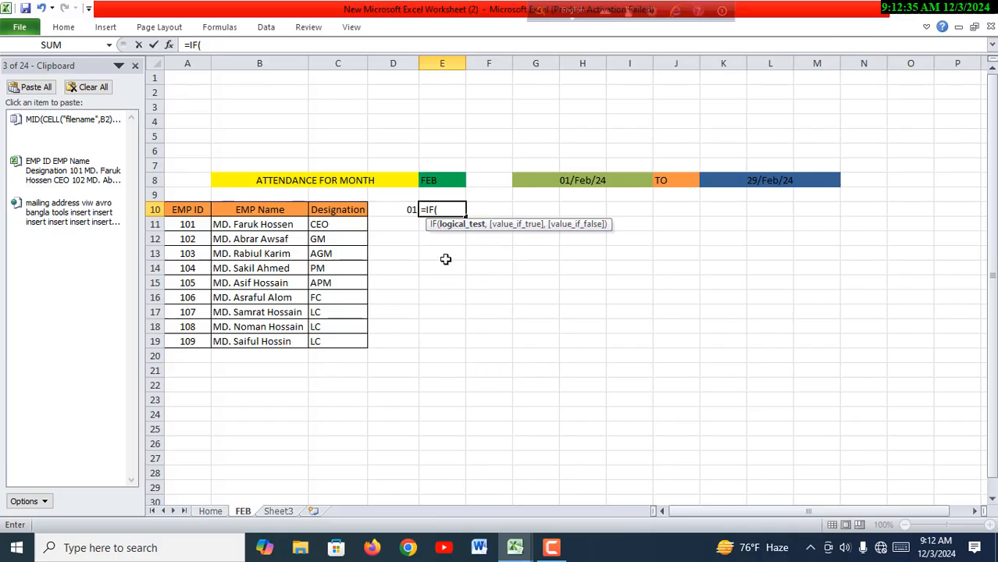
left_click(408, 211)
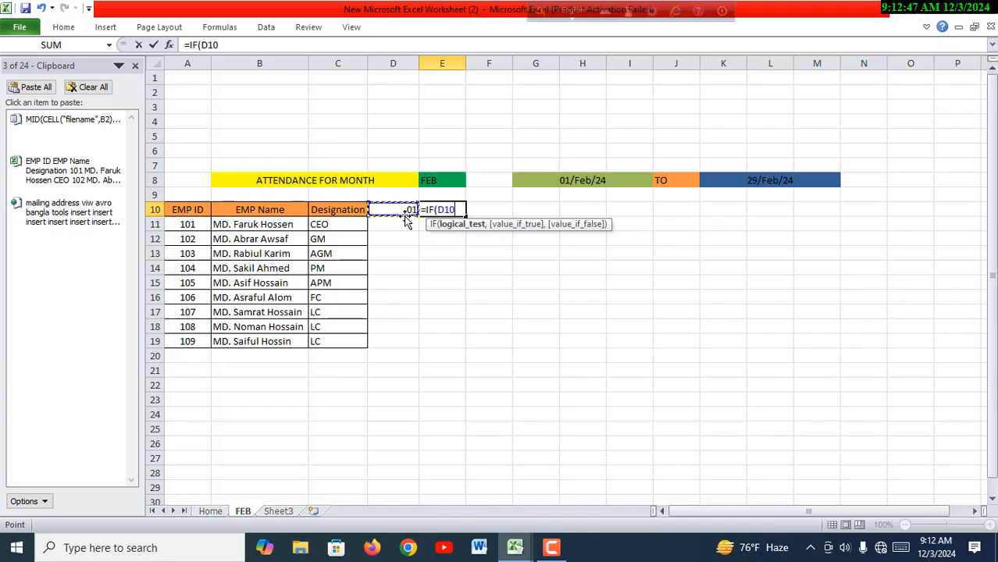
left_click(761, 182)
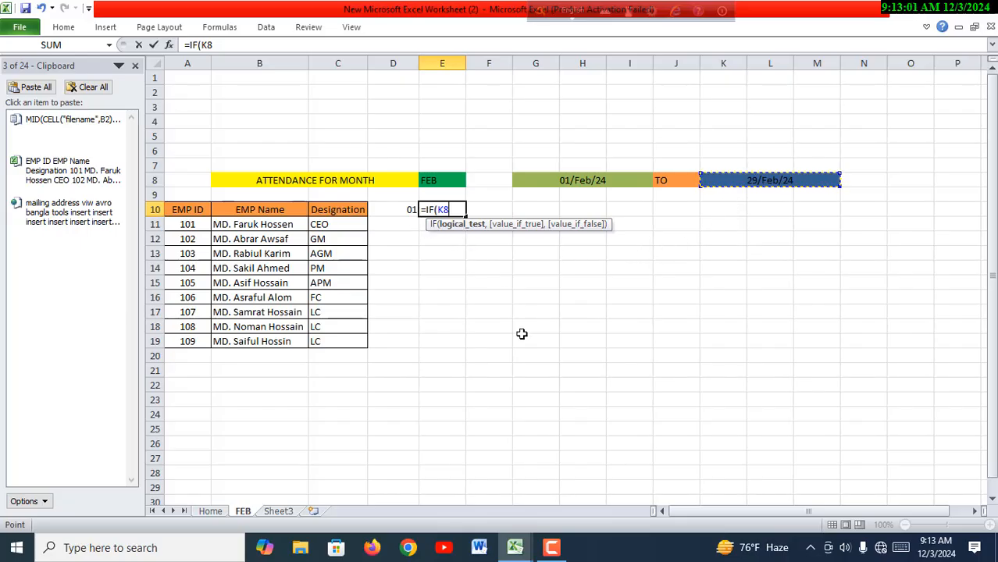
key("BackSpace")
key("BackSpace")
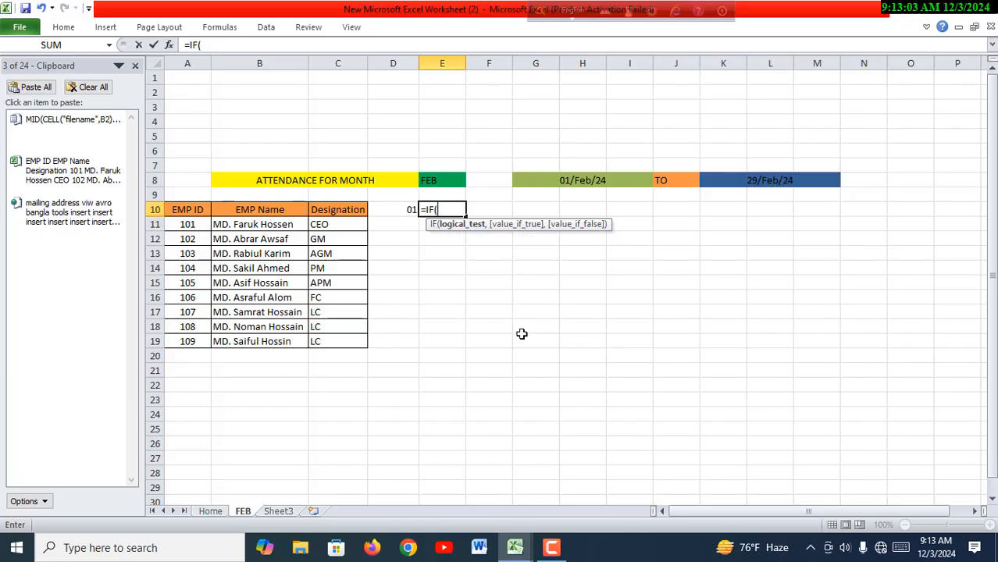
- Complete the second day's formula in cell E10 as =IF(D10<K8,D10+1,"")
left_click(406, 213)
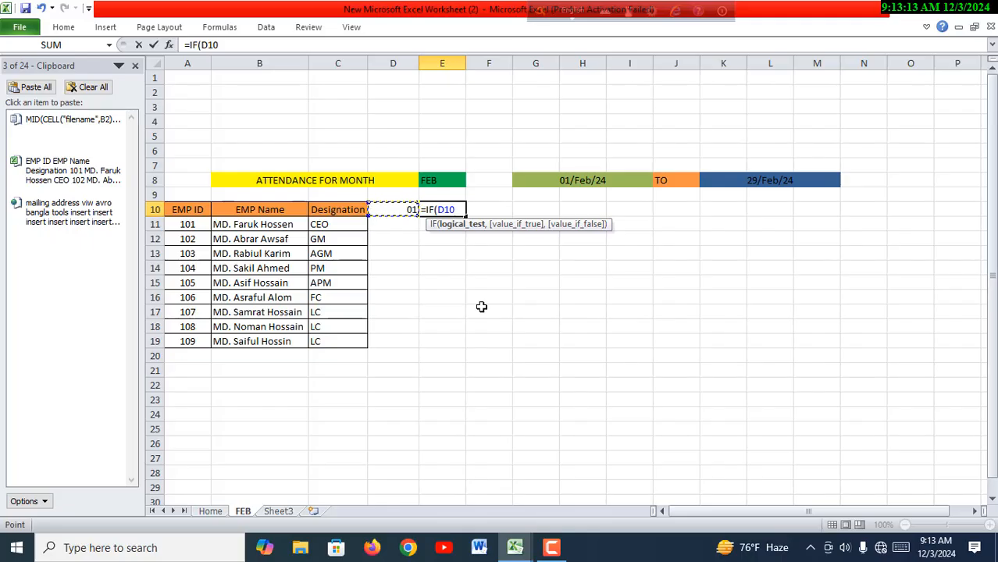
type("<")
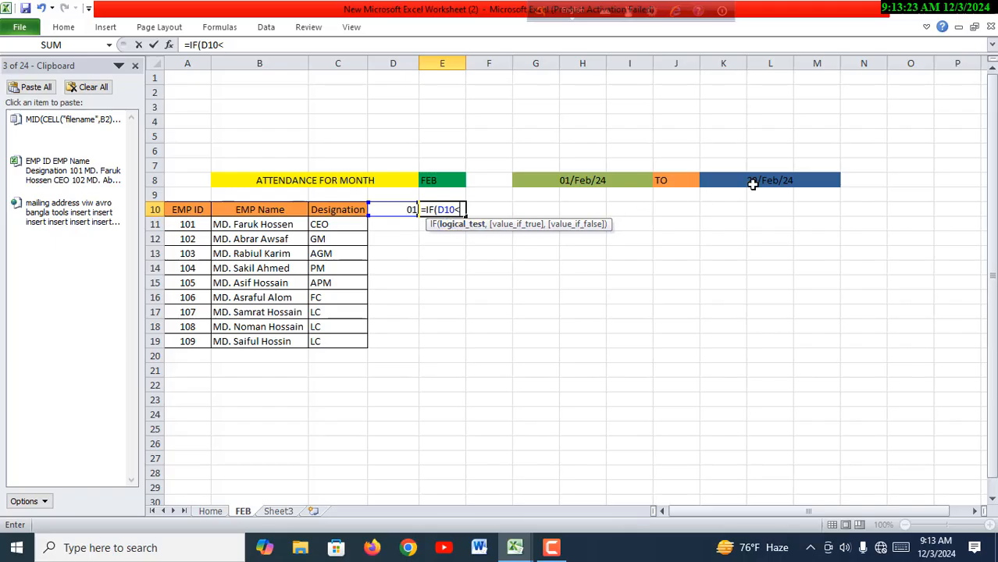
left_click(754, 182)
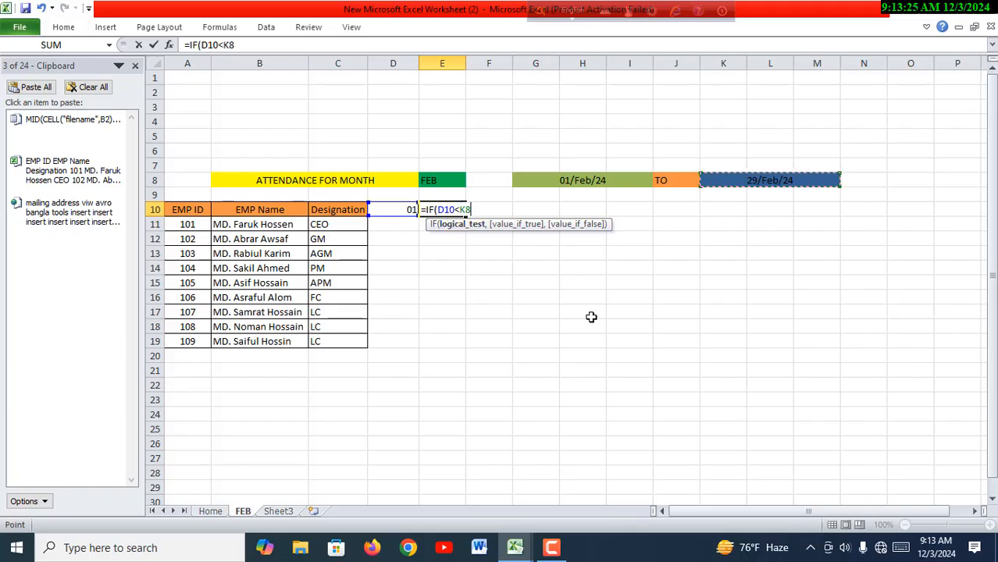
type(",")
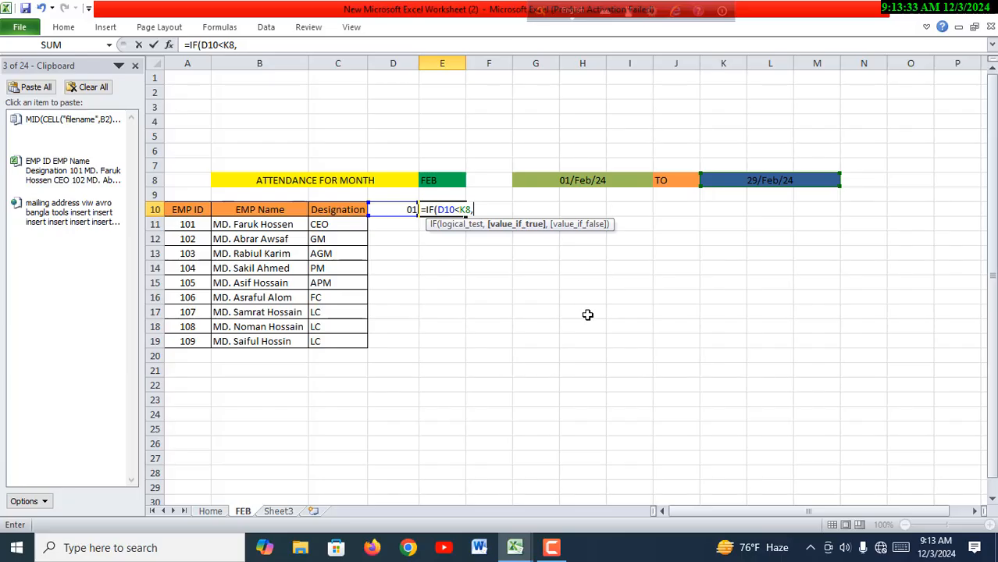
left_click(406, 208)
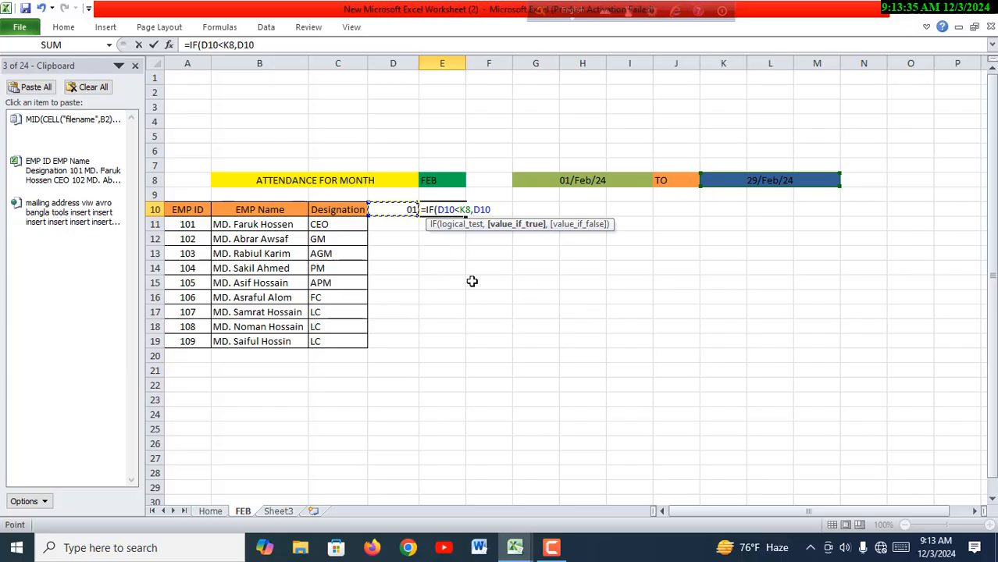
type("+1,")
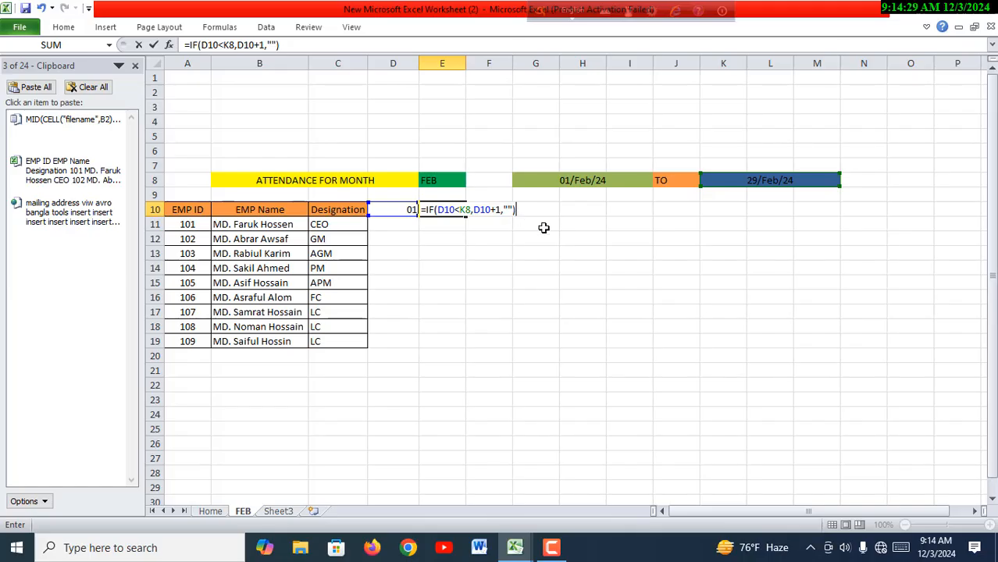
key("Return")
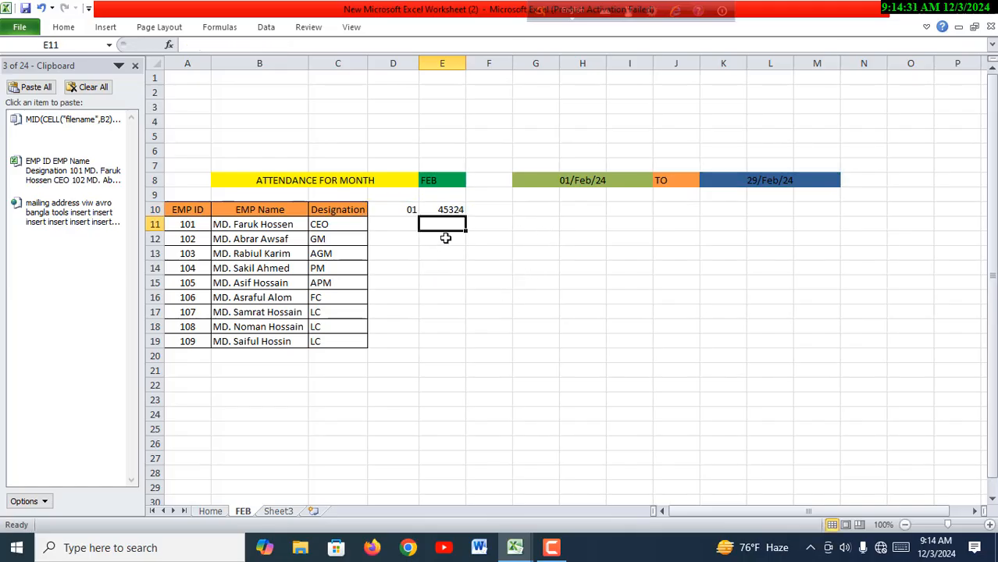
- Apply a custom two-digit day number format to cell E10 so the date shows only its day
left_click(450, 211)
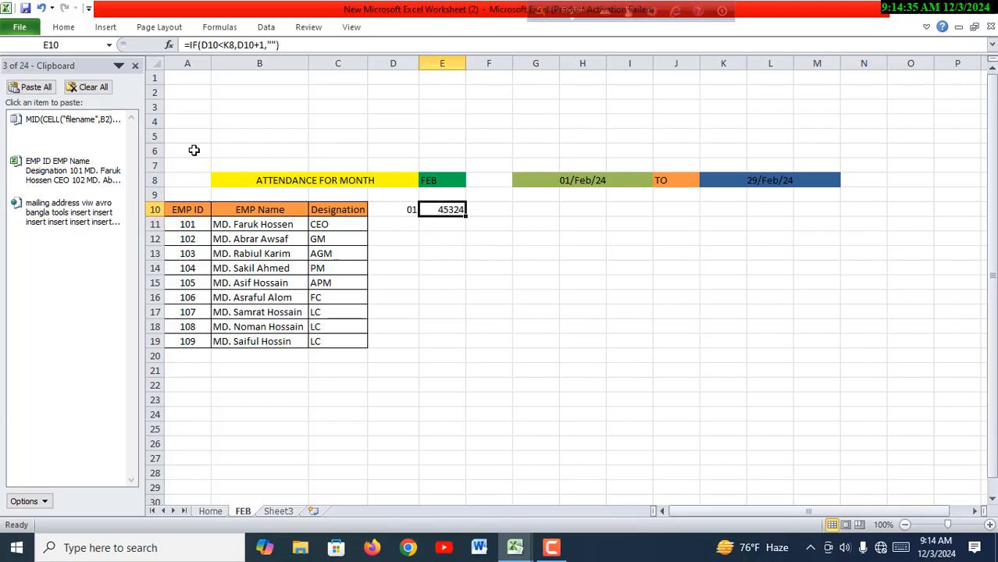
left_click(66, 29)
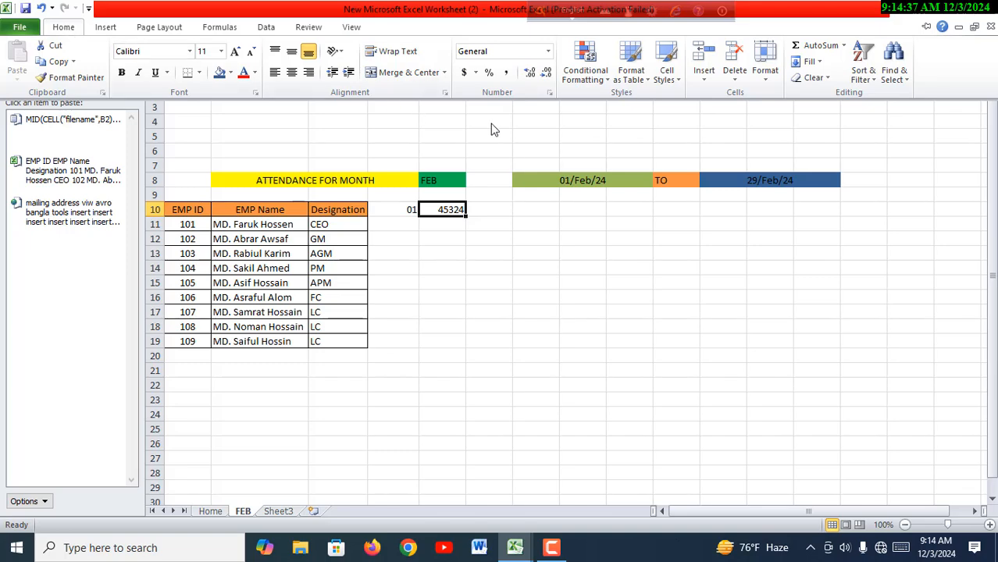
left_click(551, 95)
left_click(426, 228)
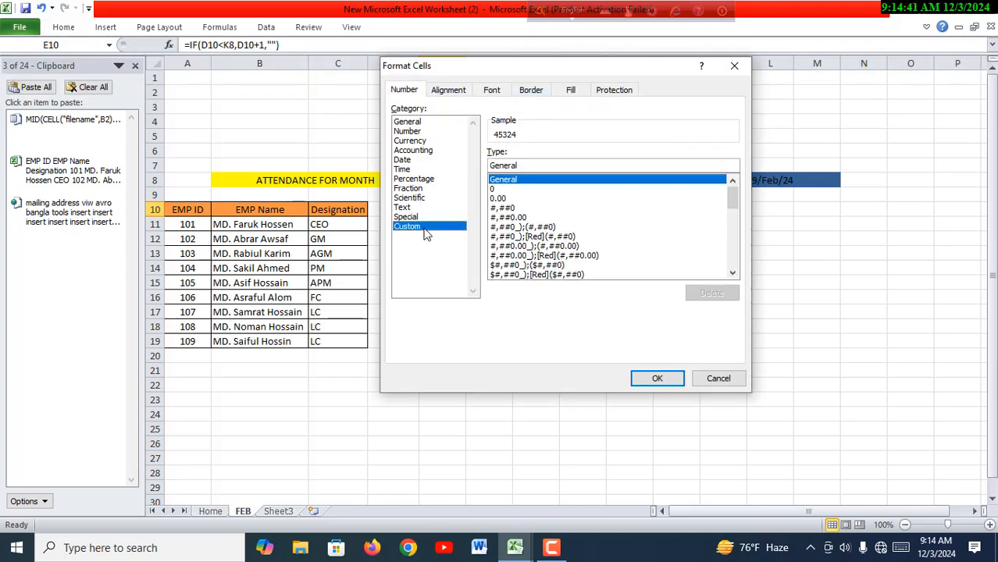
left_click(529, 169)
key("BackSpace")
key("BackSpace")
key("BackSpace")
key("BackSpace")
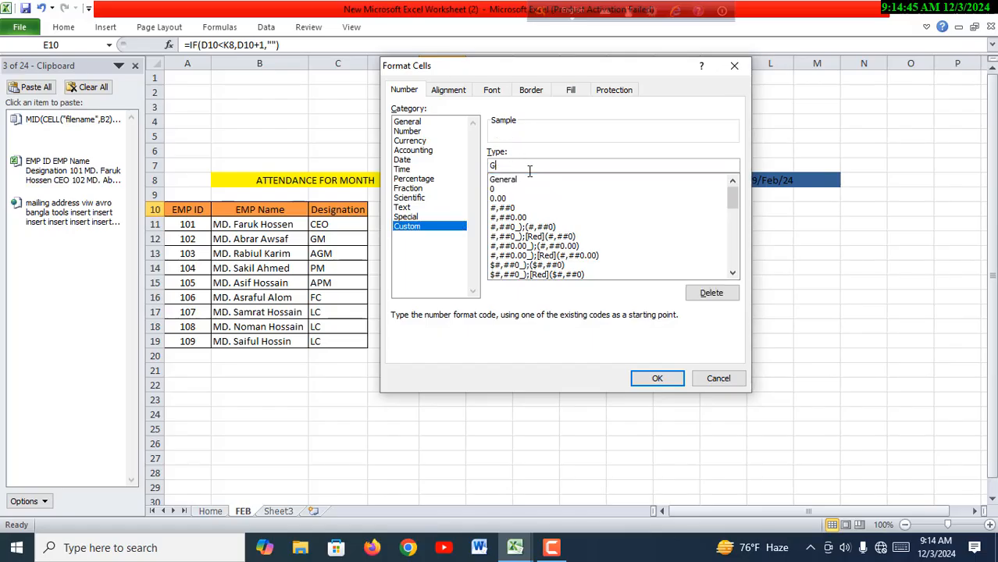
type("DD")
left_click(636, 378)
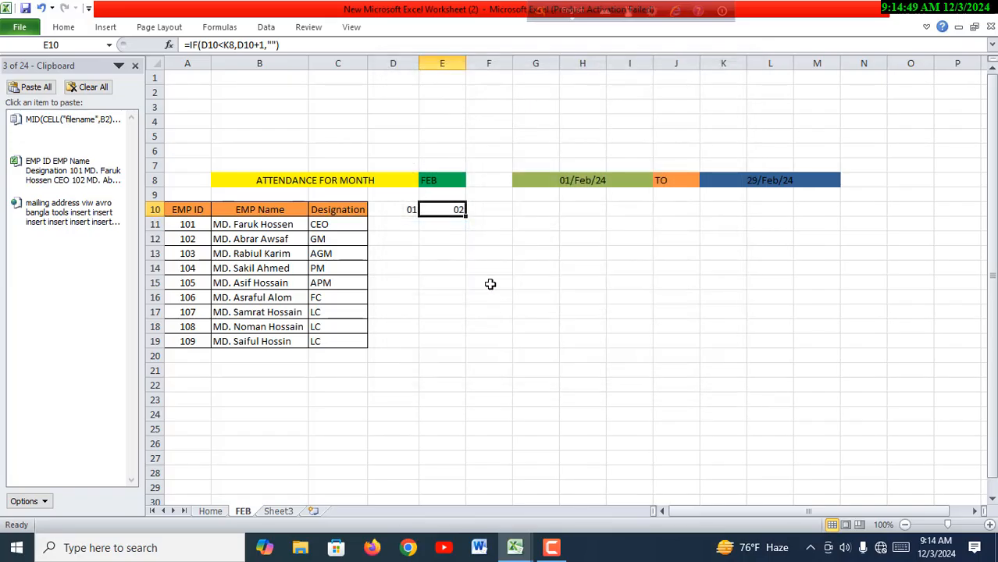
- Try to fill the day formulas from cells D10 and E10 across row 10 to column L
left_click(468, 293)
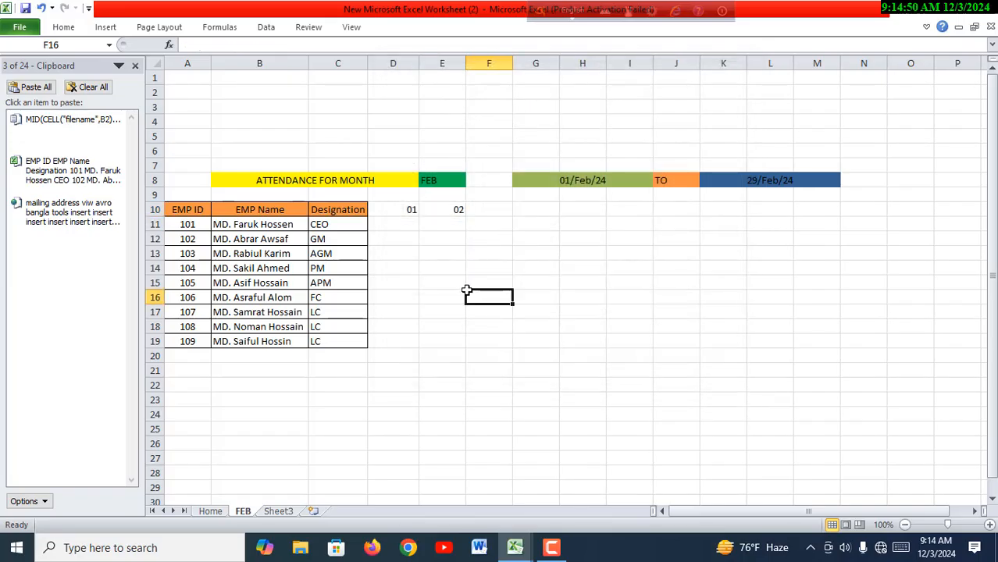
left_click(455, 211)
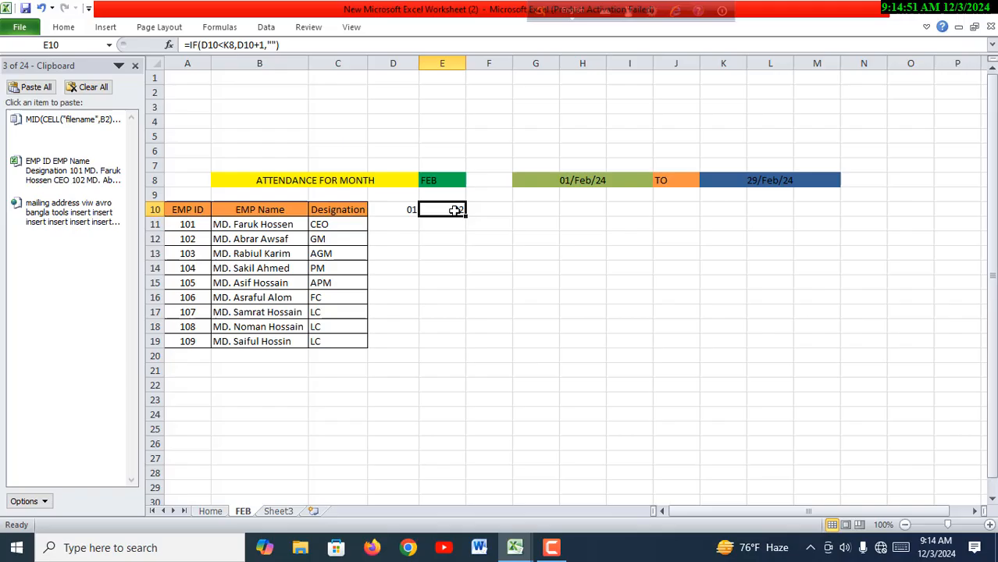
left_click_drag(465, 216, 773, 221)
left_click(668, 284)
left_click(455, 214)
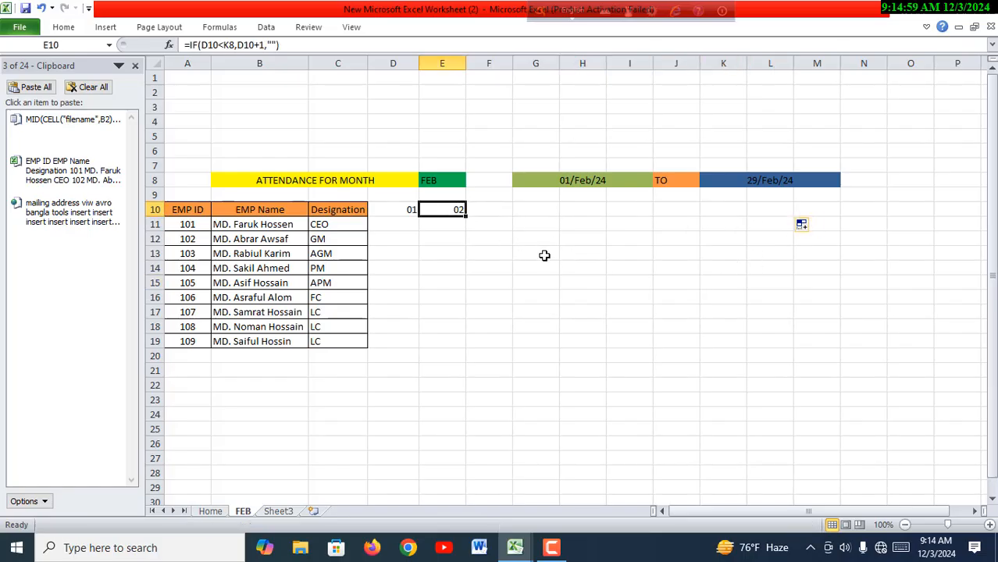
left_click(543, 255)
left_click_drag(412, 209, 694, 219)
left_click(677, 283)
left_click_drag(415, 221, 796, 214)
left_click(723, 283)
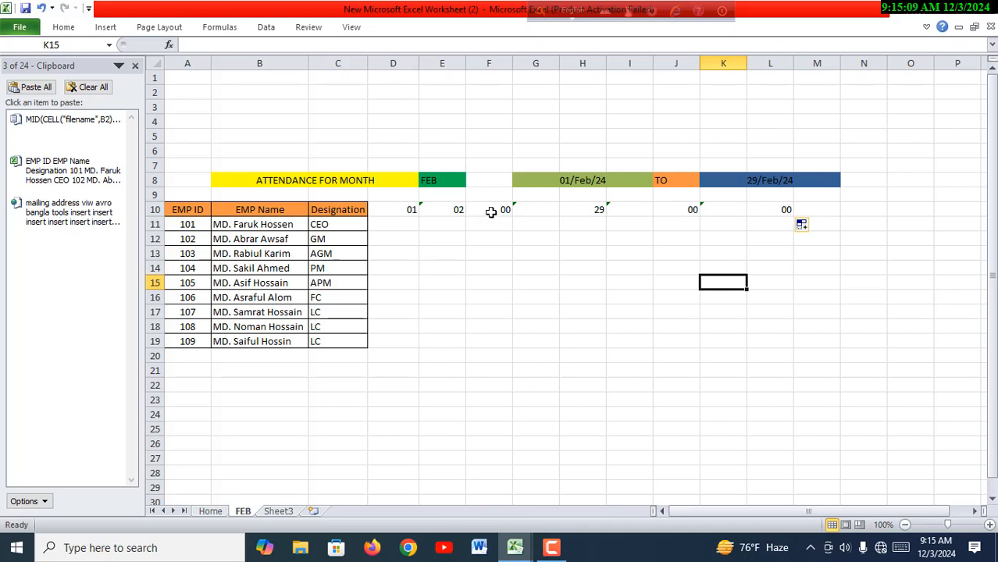
left_click_drag(493, 210, 757, 212)
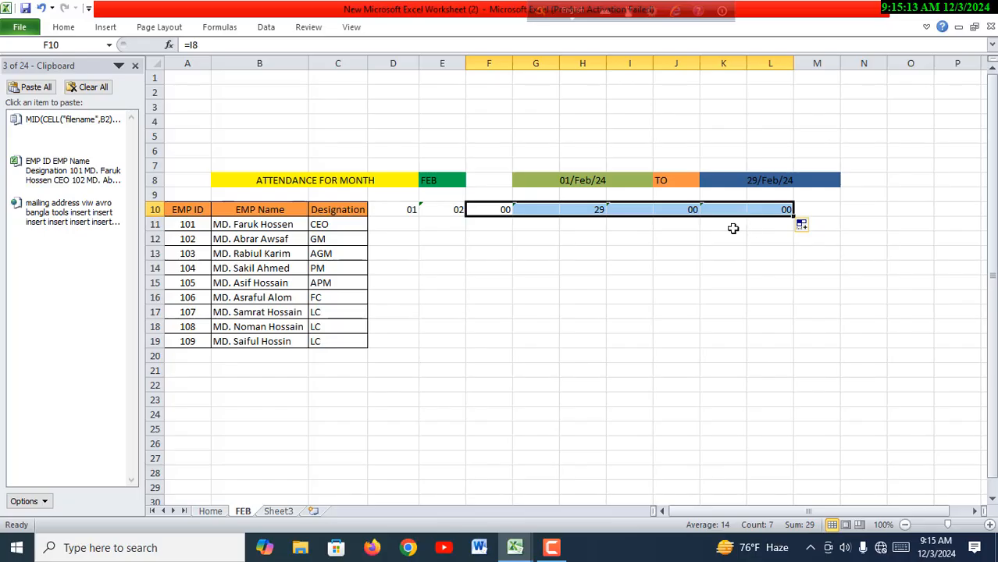
left_click(767, 279)
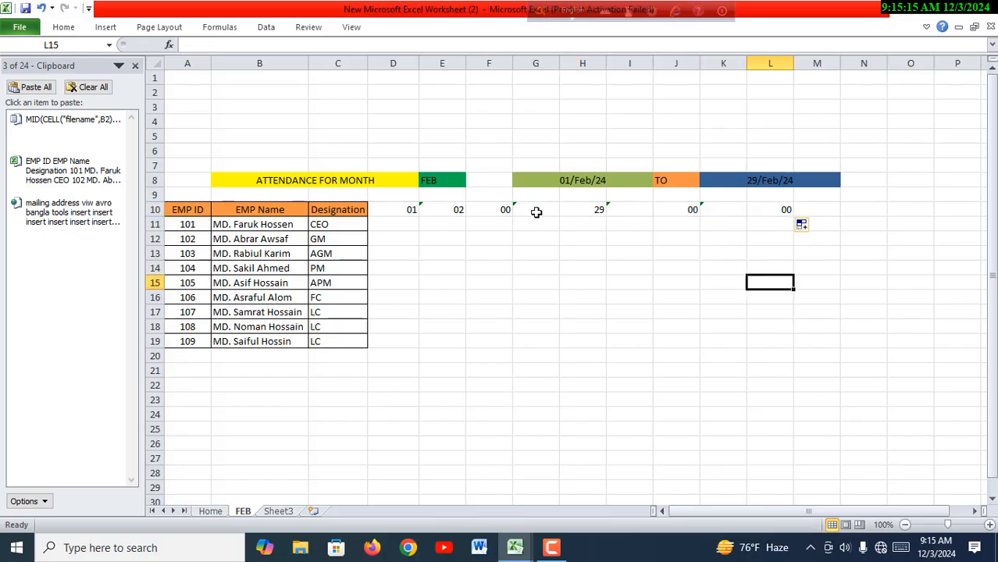
- Clear the filled day values from cells H10, J10, L10 and F10
left_click(594, 213)
key("BackSpace")
left_click(674, 215)
key("BackSpace")
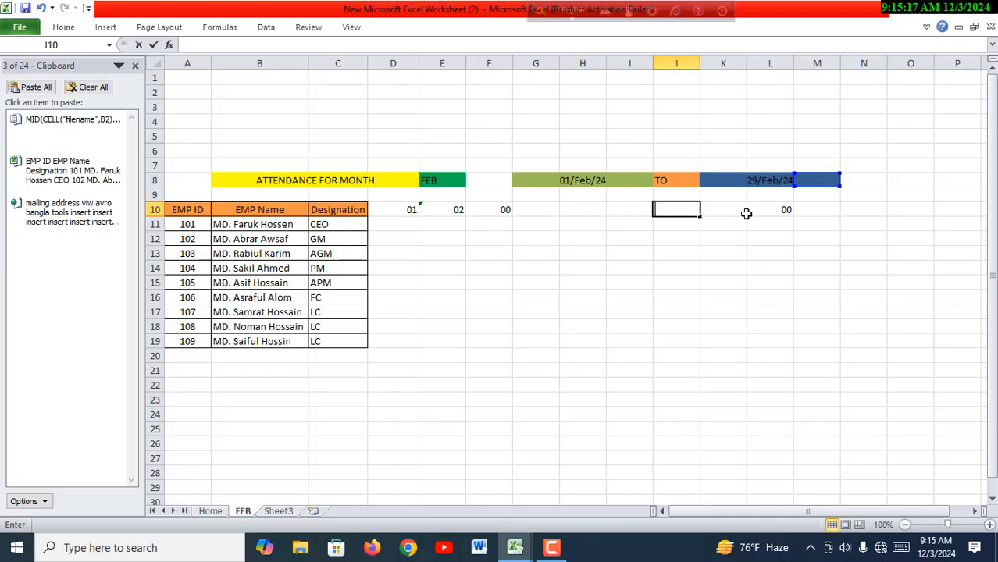
left_click(781, 212)
key("BackSpace")
left_click(504, 212)
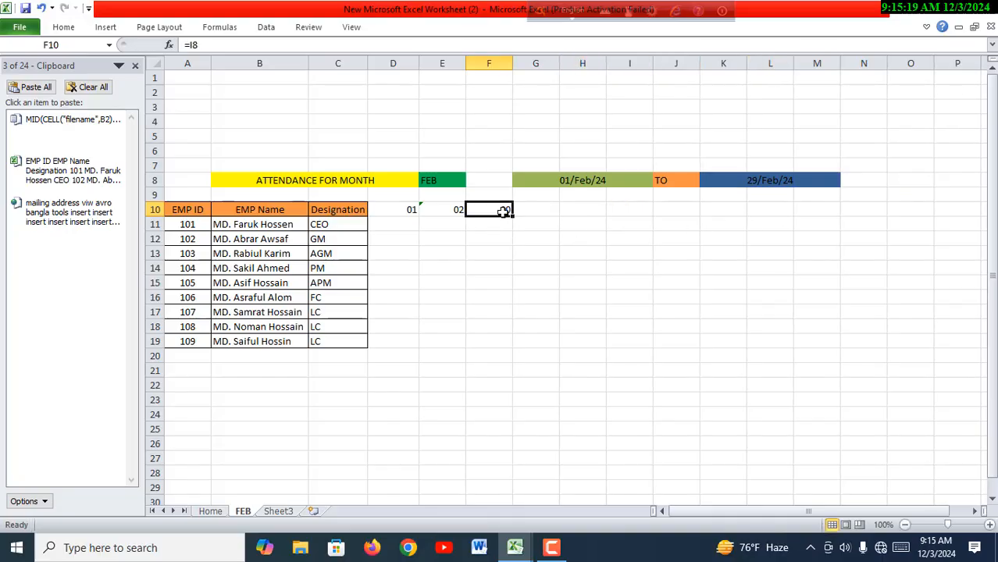
key("BackSpace")
left_click(430, 266)
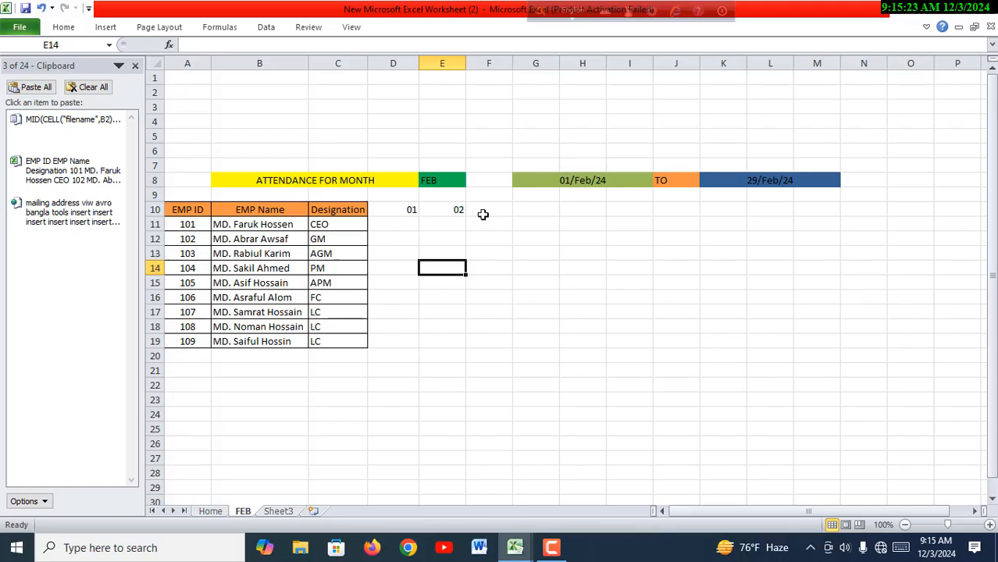
- Make the end-date reference absolute in cell E10's formula, giving =IF(D10<$K$8,D10+1,"")
double_click(449, 212)
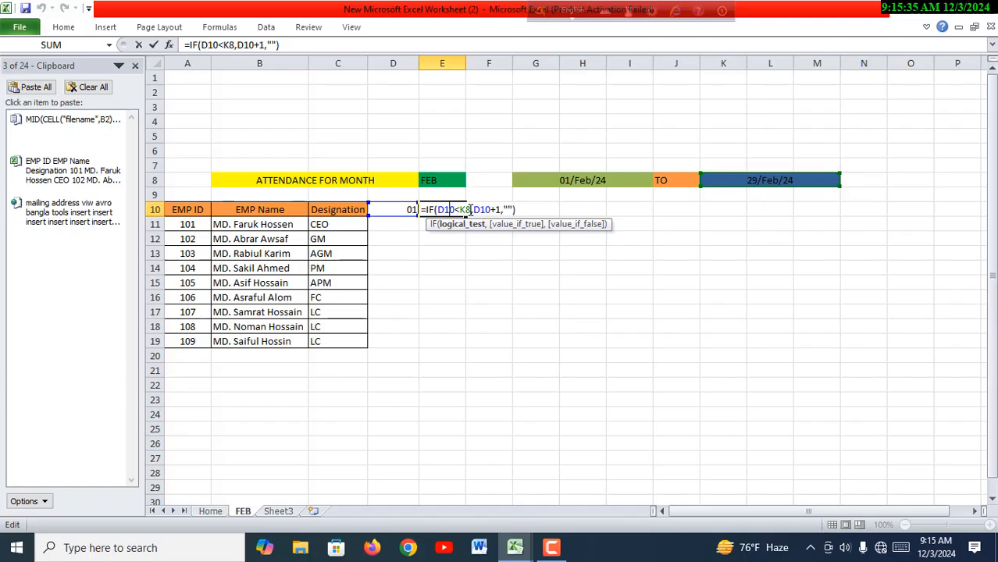
double_click(465, 209)
key("F4")
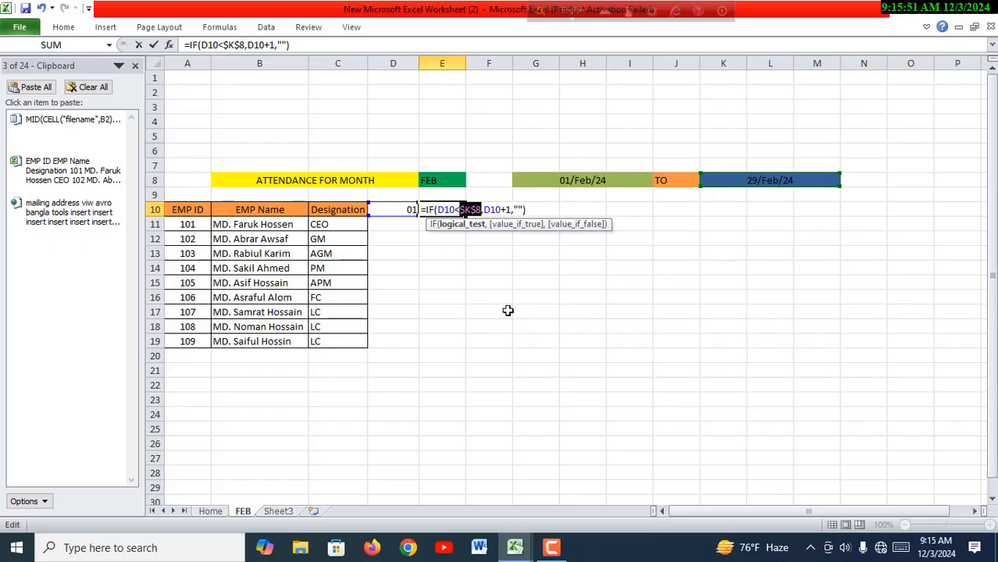
key("Return")
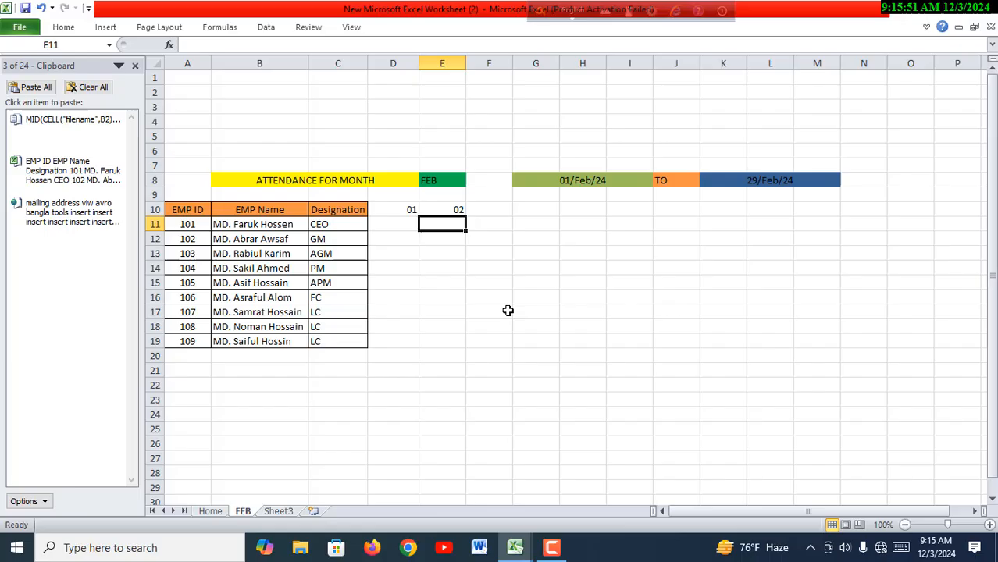
- Fill cell E10's day formula across row 10 through column AO
left_click(458, 211)
left_click_drag(467, 216, 676, 224)
left_click(673, 265)
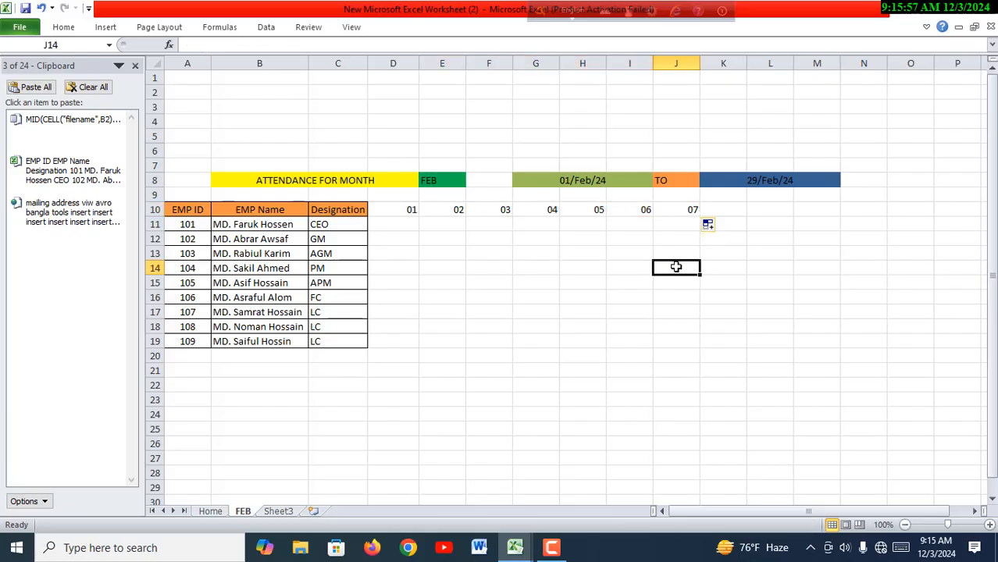
left_click(454, 210)
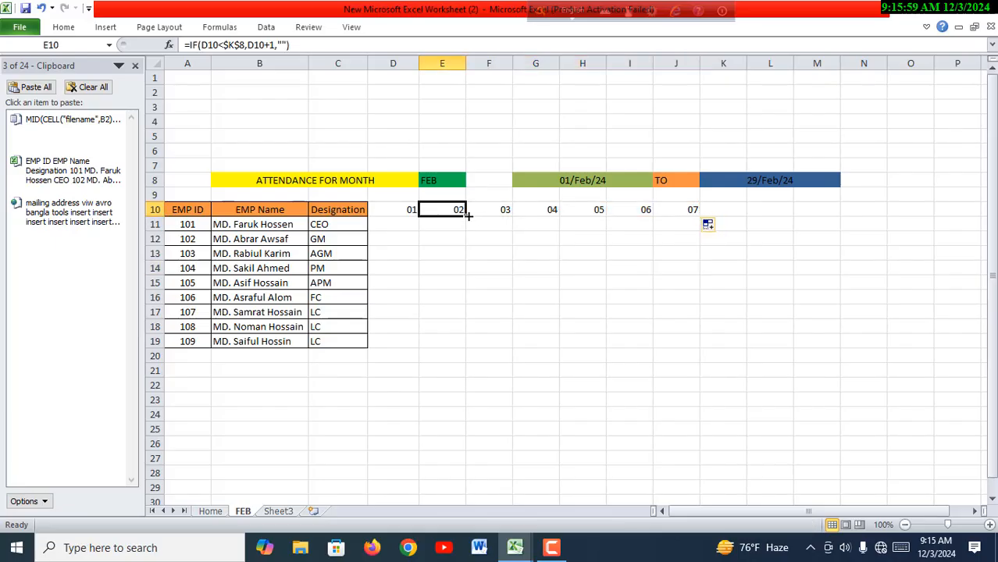
left_click_drag(468, 216, 905, 219)
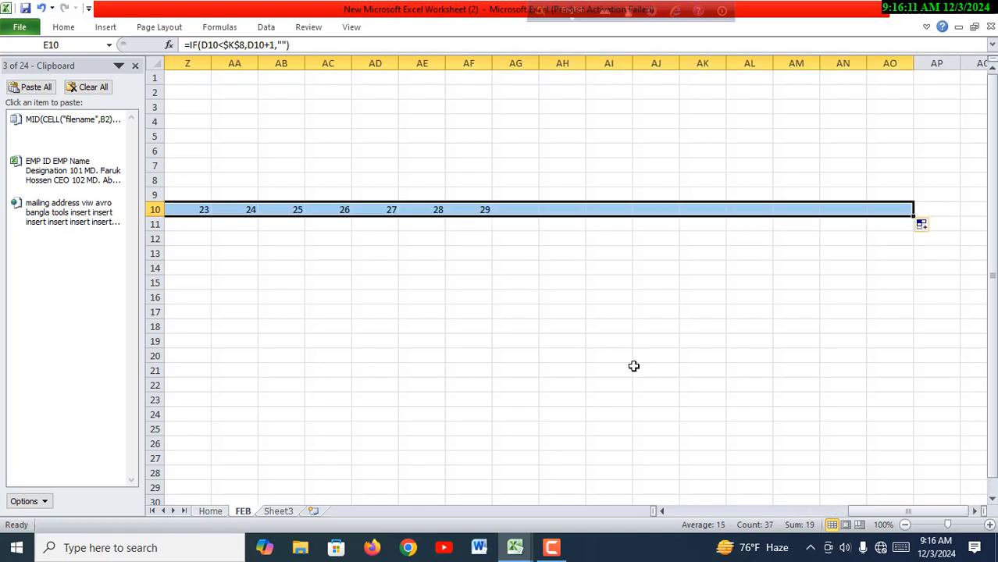
left_click_drag(908, 511, 737, 511)
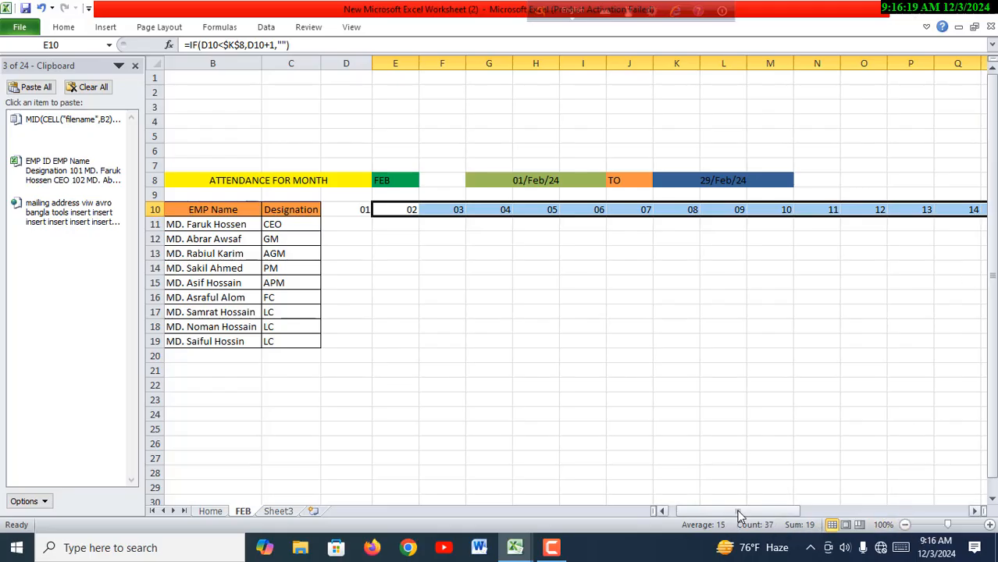
left_click_drag(764, 509, 714, 509)
left_click(644, 372)
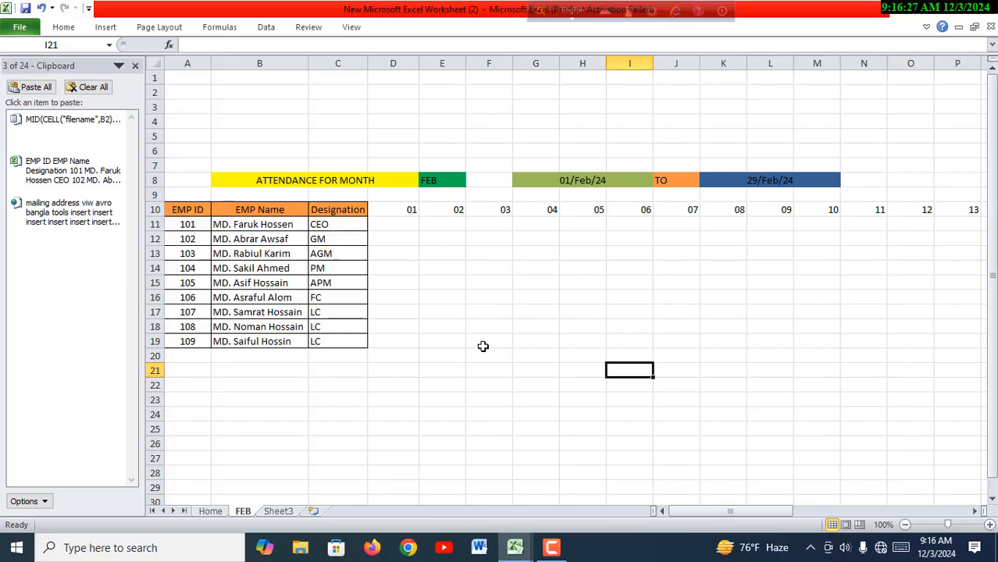
- Enter the weekday formula =TEXT(D10,"DDD") in cell D11 of the FEB sheet
left_click(388, 228)
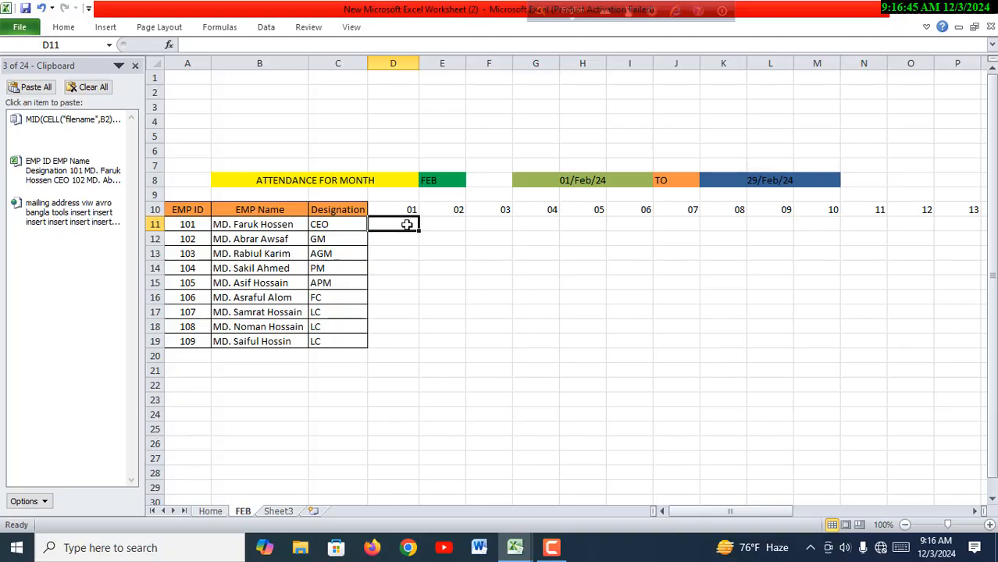
type("=")
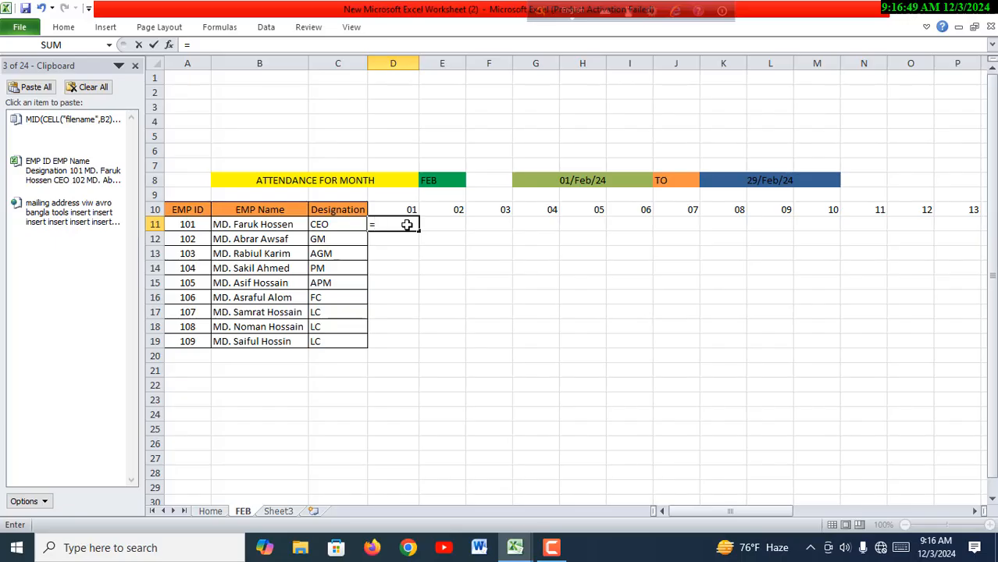
type("TE")
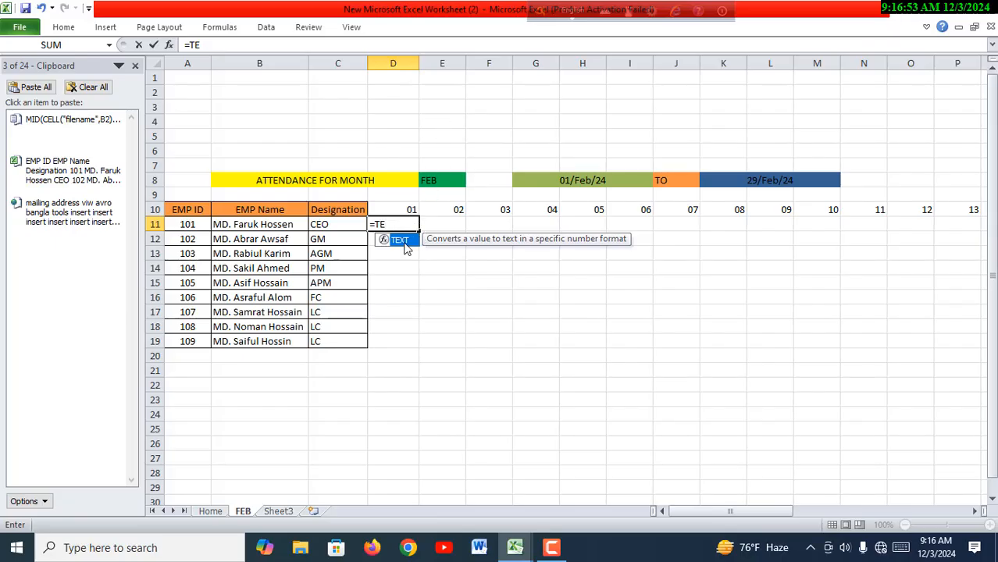
double_click(400, 239)
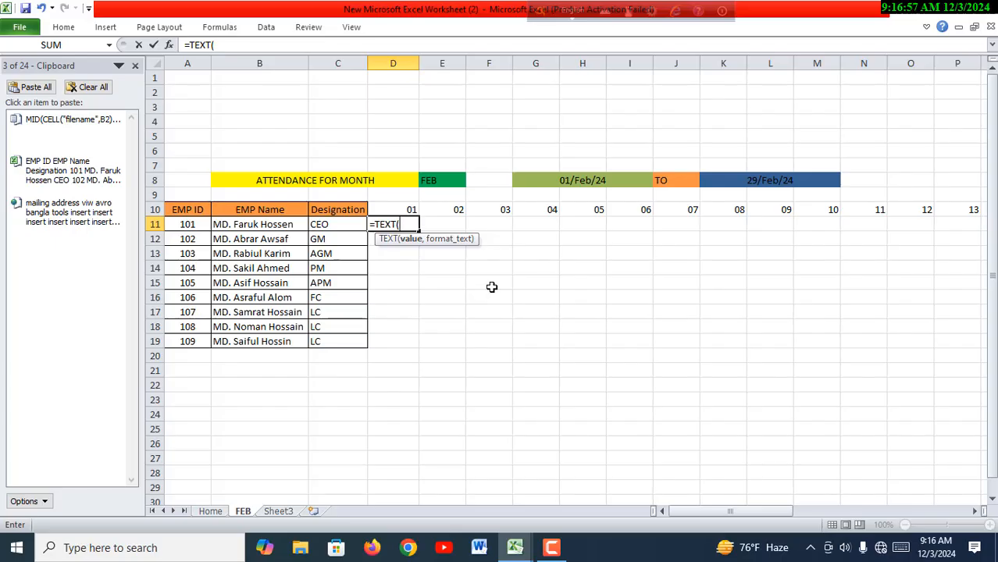
left_click(409, 211)
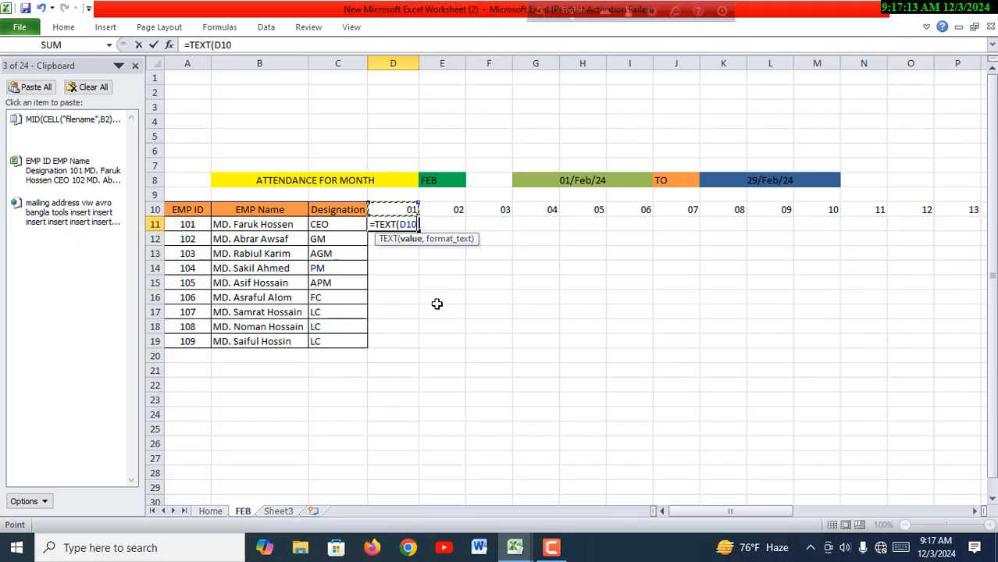
type(",")
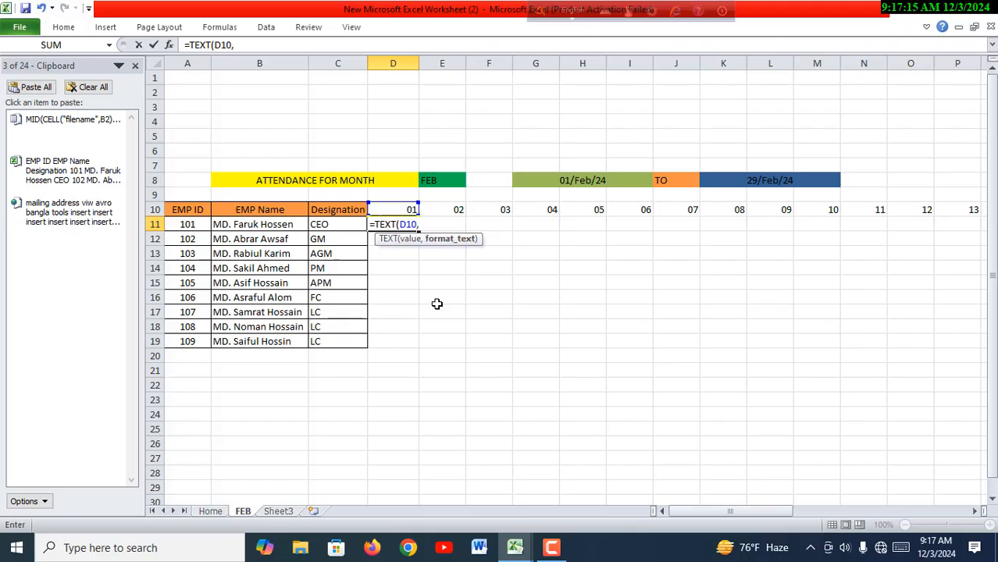
type("\"DDD")
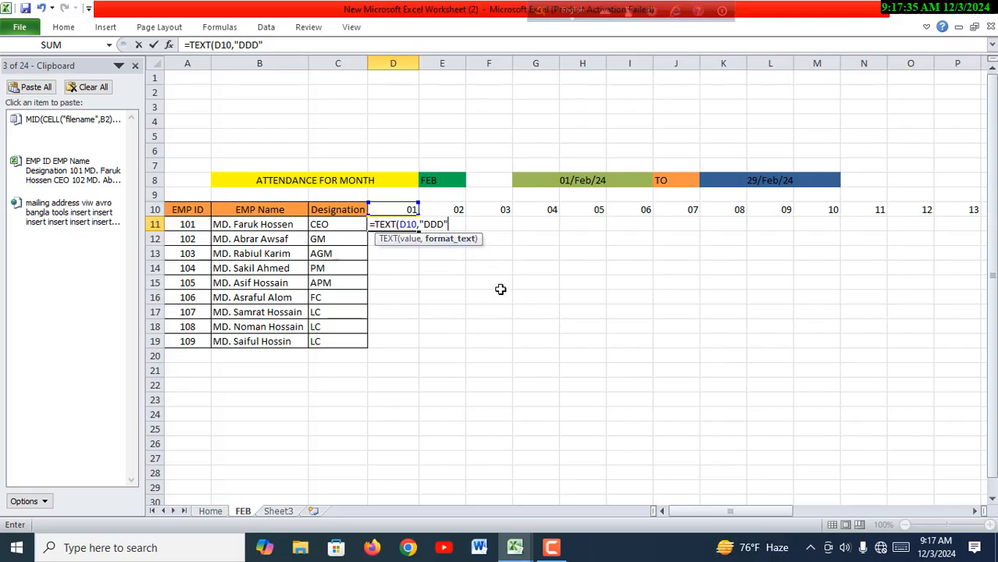
type(")")
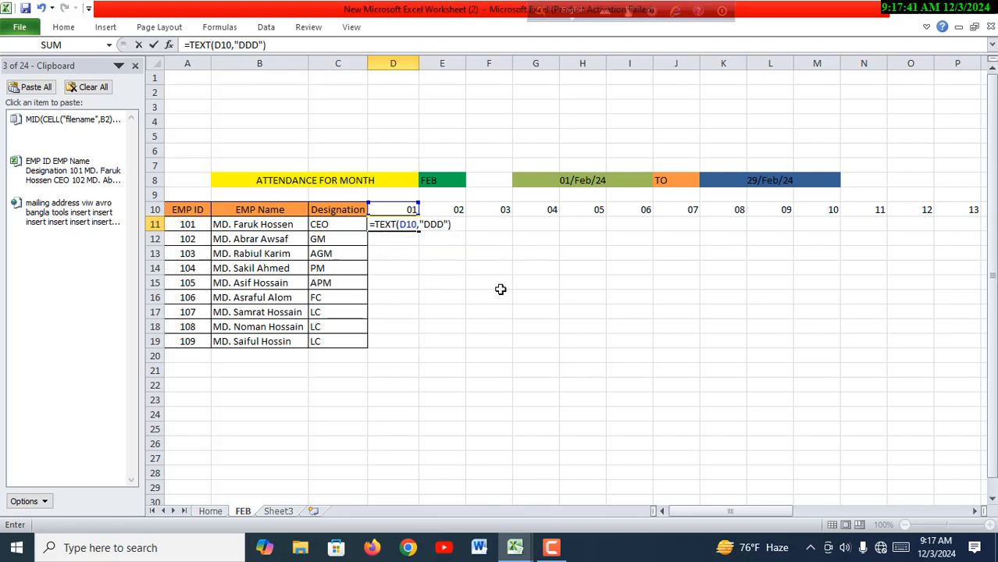
key("Return")
left_click(446, 353)
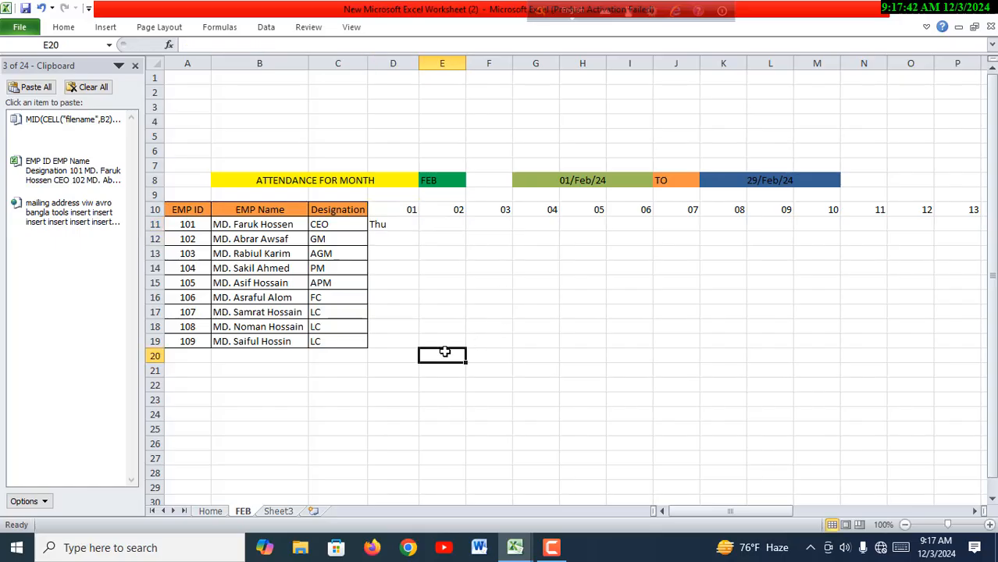
- Fill cell D11's weekday formula across row 11 through column AH
left_click(403, 228)
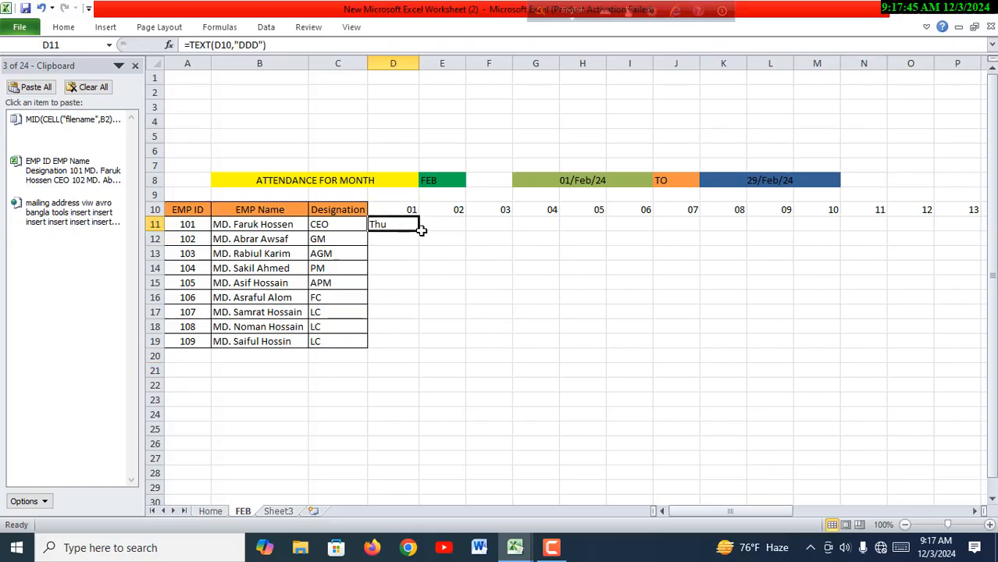
left_click_drag(419, 230, 742, 247)
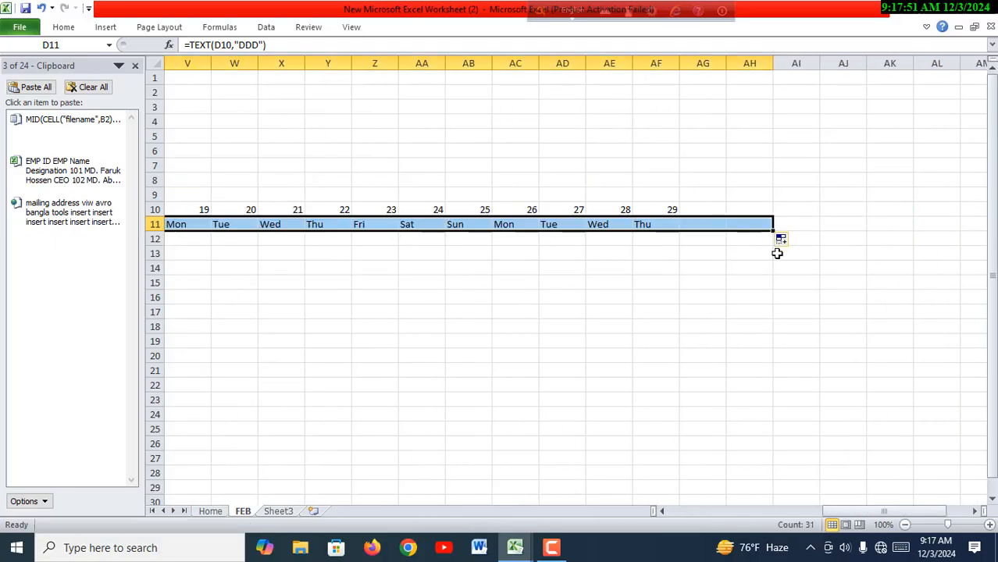
left_click(826, 427)
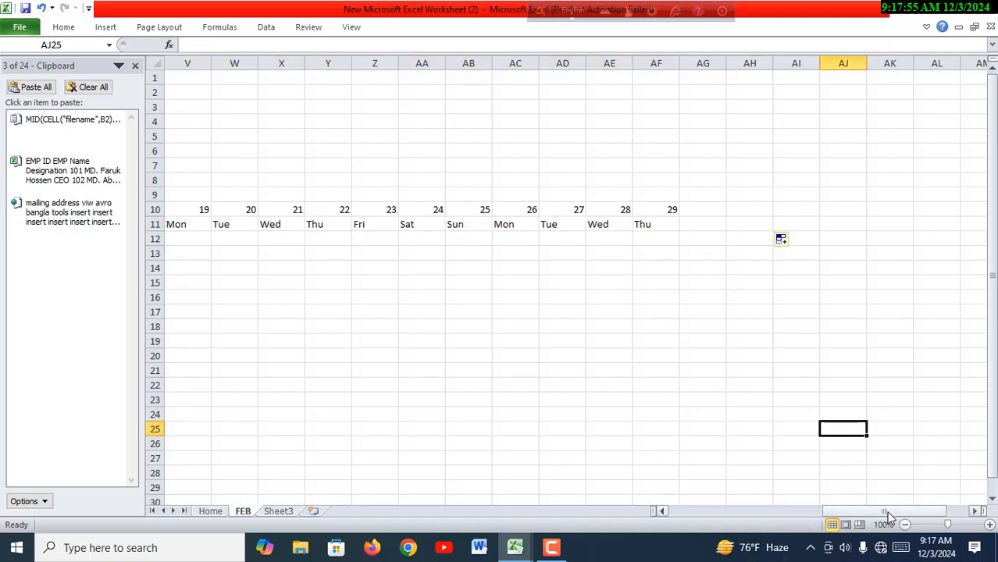
- Apply all borders to the attendance grid D10:AH19
left_click_drag(886, 514, 722, 505)
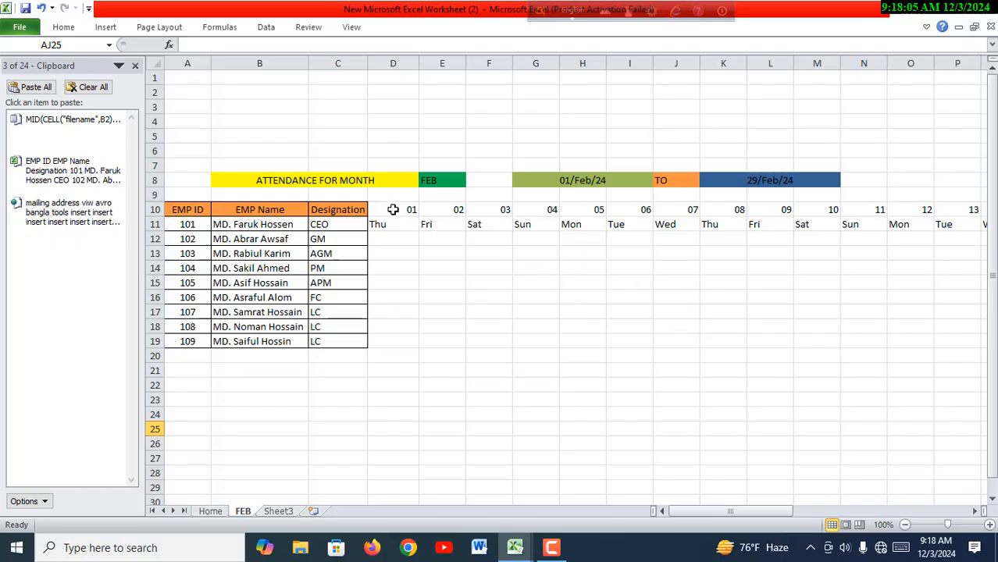
left_click_drag(389, 209, 437, 341)
left_click_drag(516, 340, 677, 336)
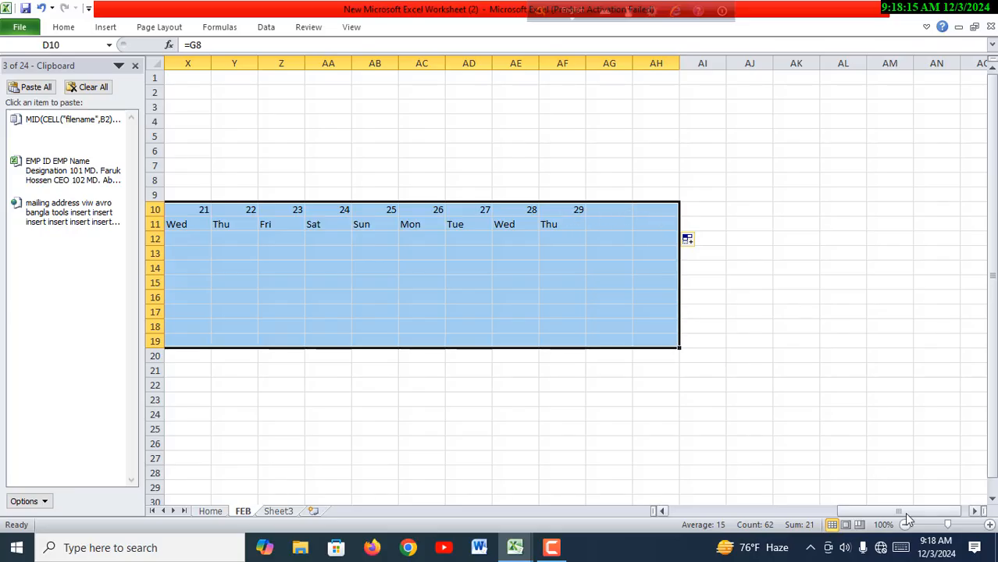
left_click_drag(898, 511, 720, 505)
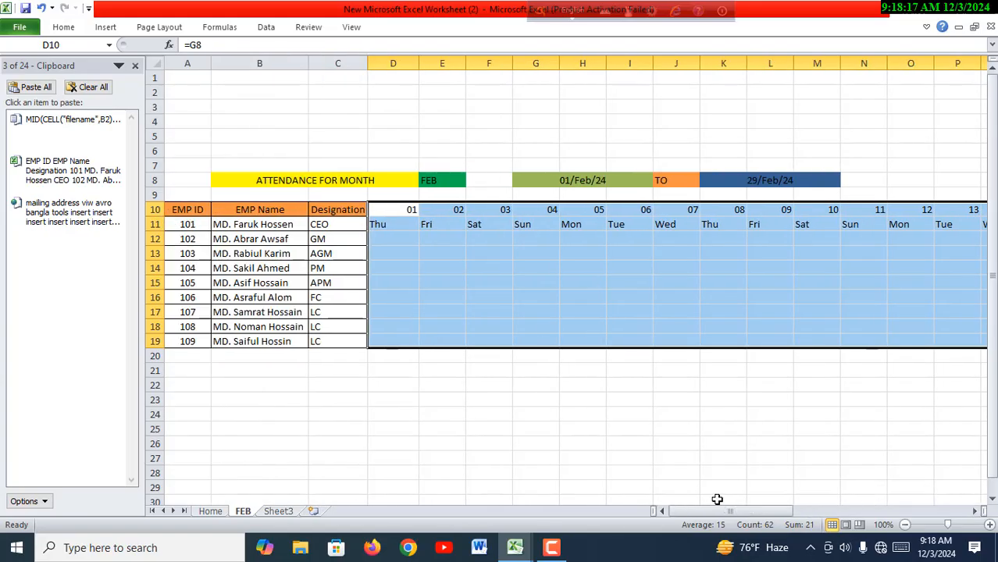
left_click(66, 27)
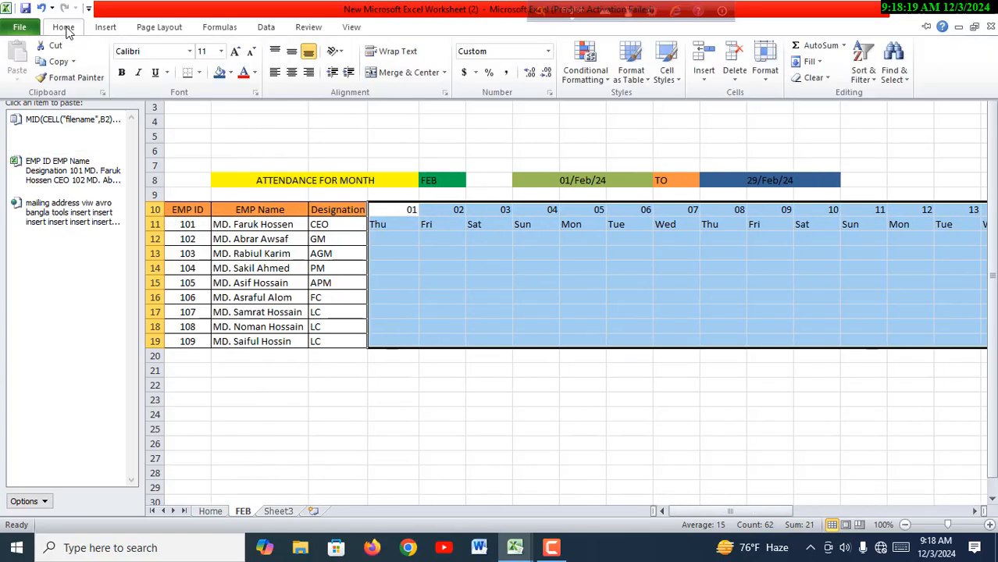
left_click(199, 74)
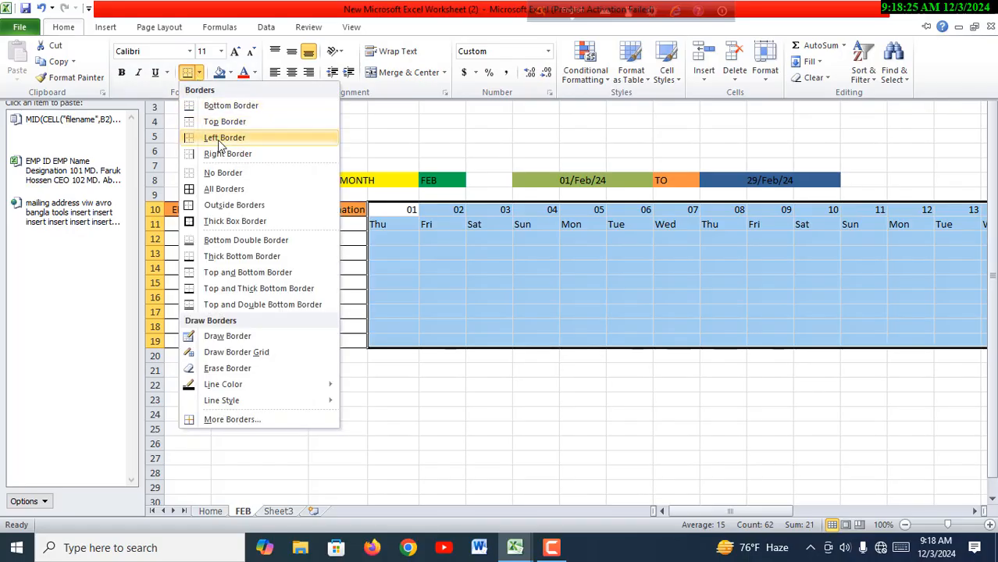
left_click(228, 193)
left_click(399, 410)
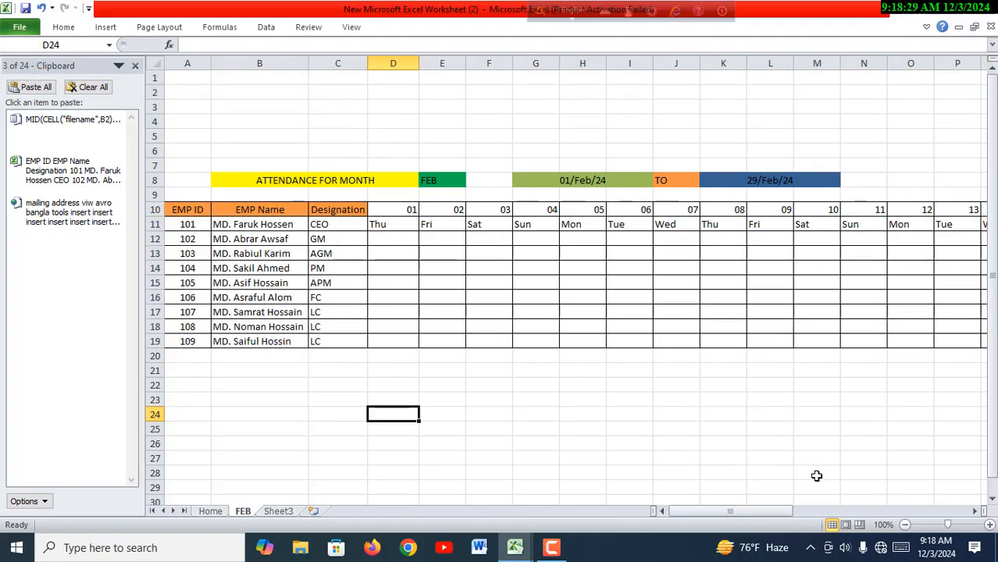
- Select the whole FEB sheet and autofit all column widths to their contents
mouse_move(732, 511)
left_mouse_down()
mouse_move(827, 506)
mouse_move(732, 512)
mouse_move(837, 517)
mouse_move(728, 512)
left_mouse_up()
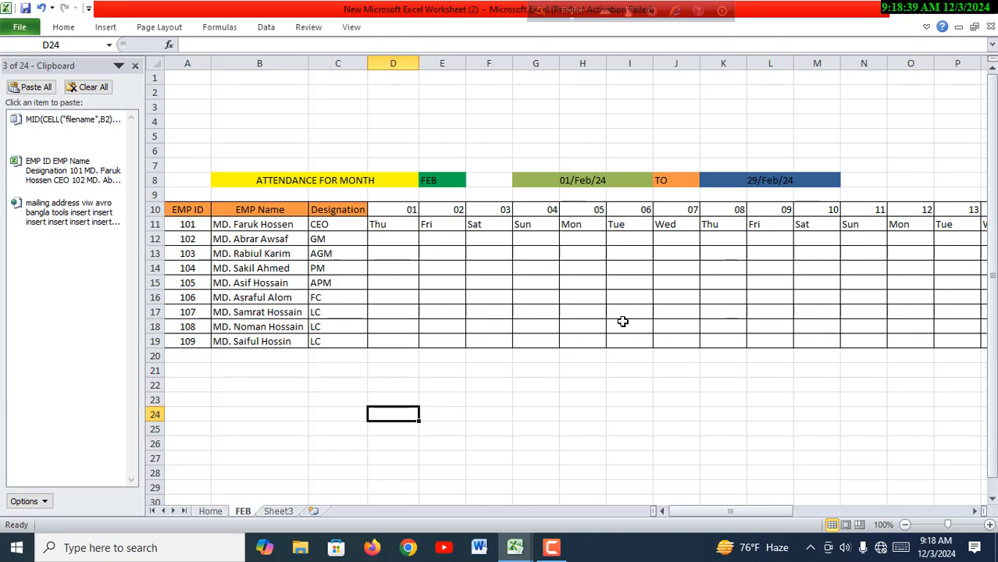
left_click(155, 63)
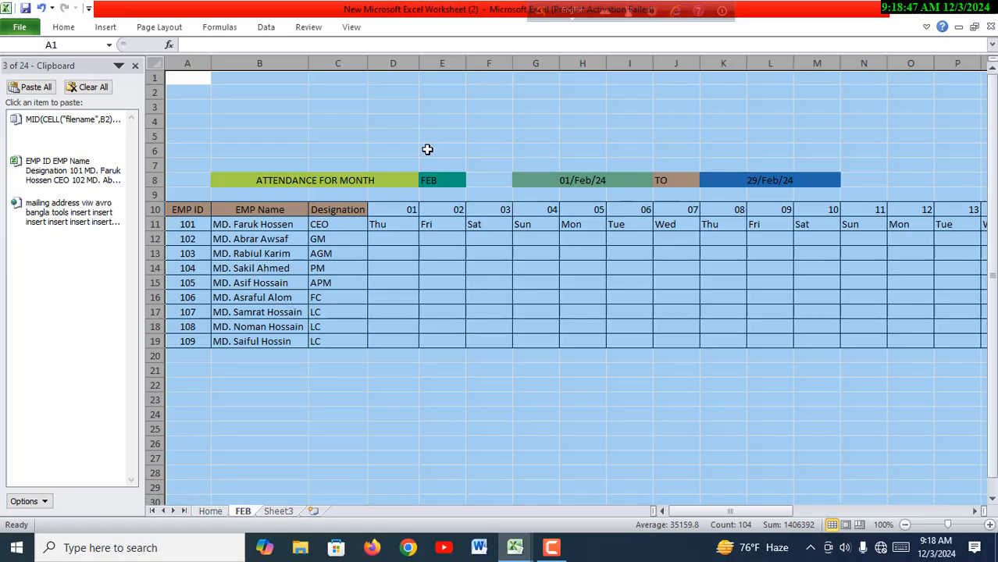
double_click(419, 58)
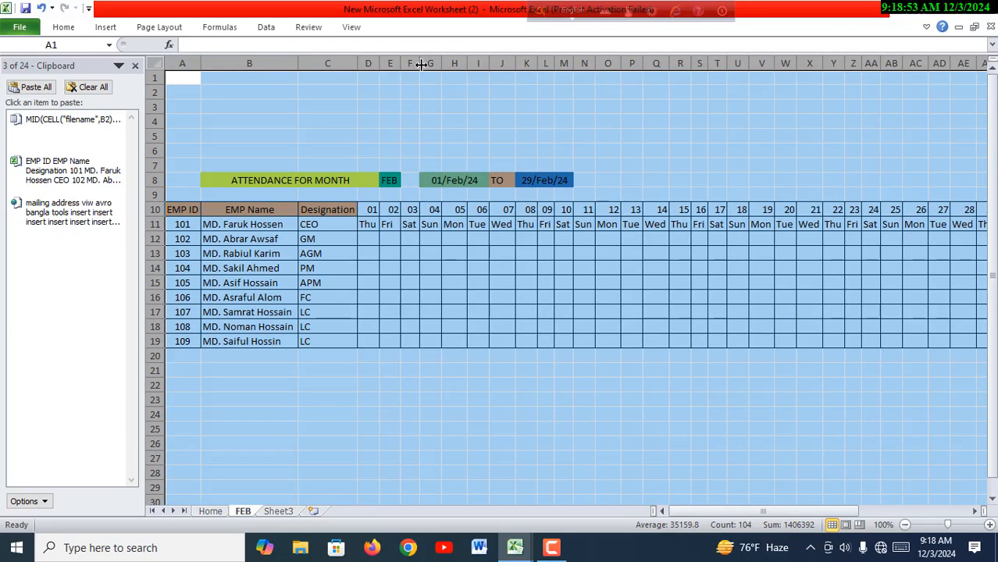
left_click(544, 428)
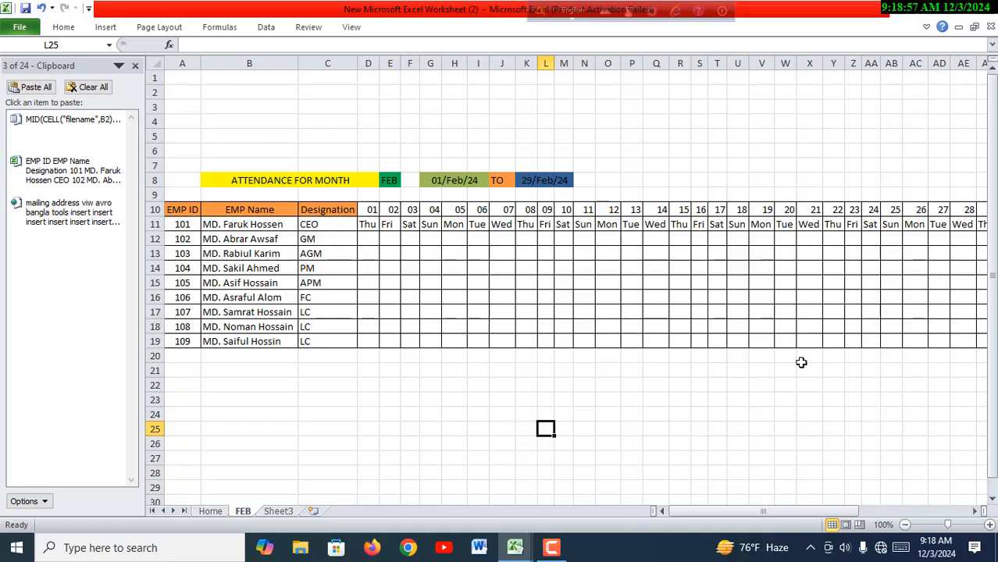
left_click_drag(763, 512, 734, 505)
left_click(391, 240)
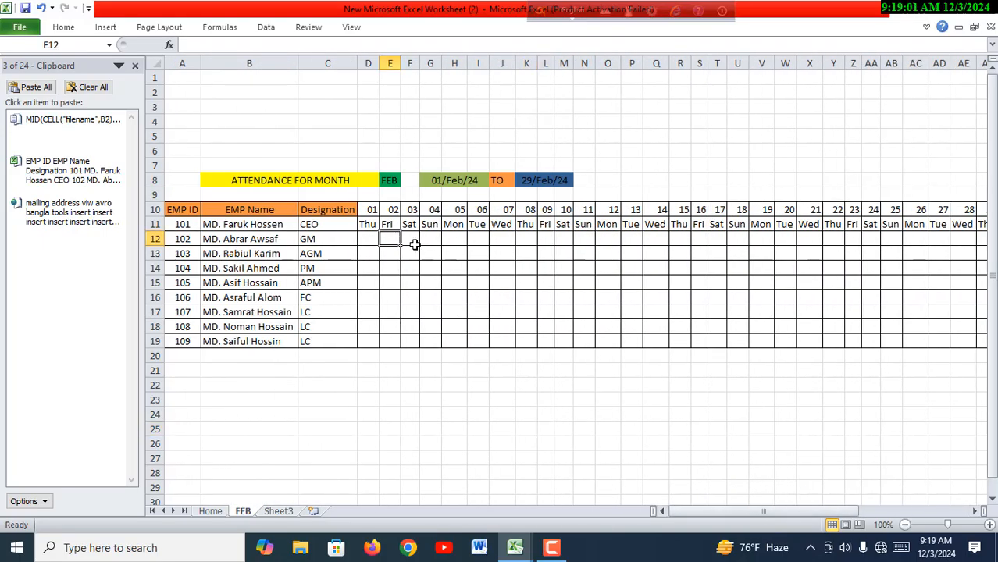
left_click(408, 242)
left_click(430, 250)
left_click(456, 239)
left_click(462, 256)
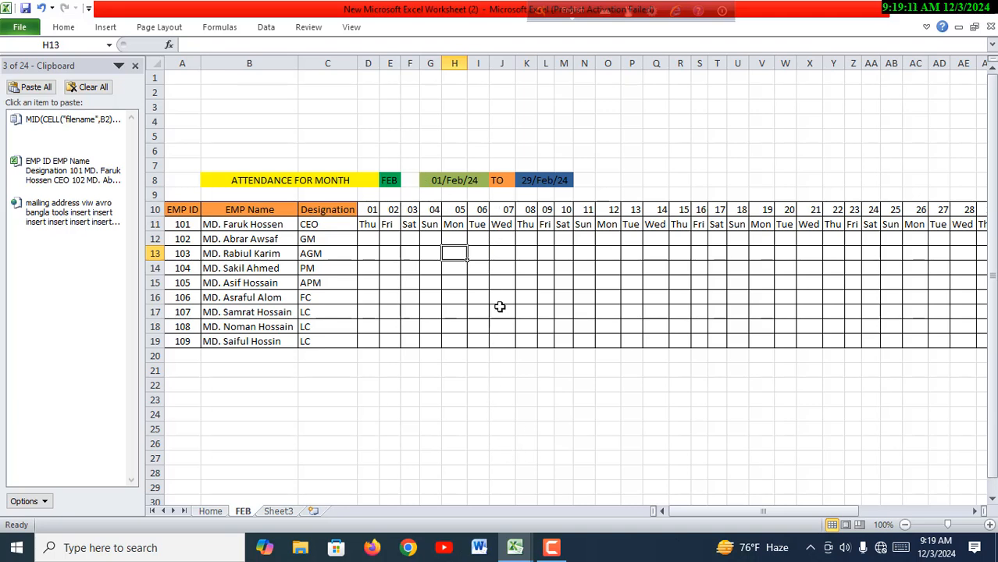
- Examine the Friday column highlighting on the FEB, JUN and MAR sheets of the 12 Month Salary Dynamic workbook and return to the new worksheet
mouse_move(515, 549)
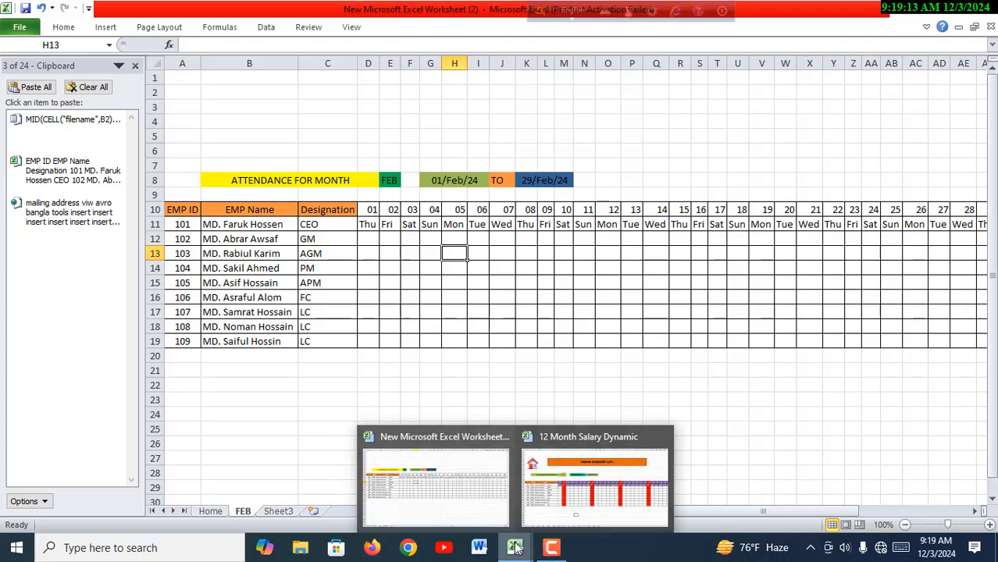
left_click(554, 522)
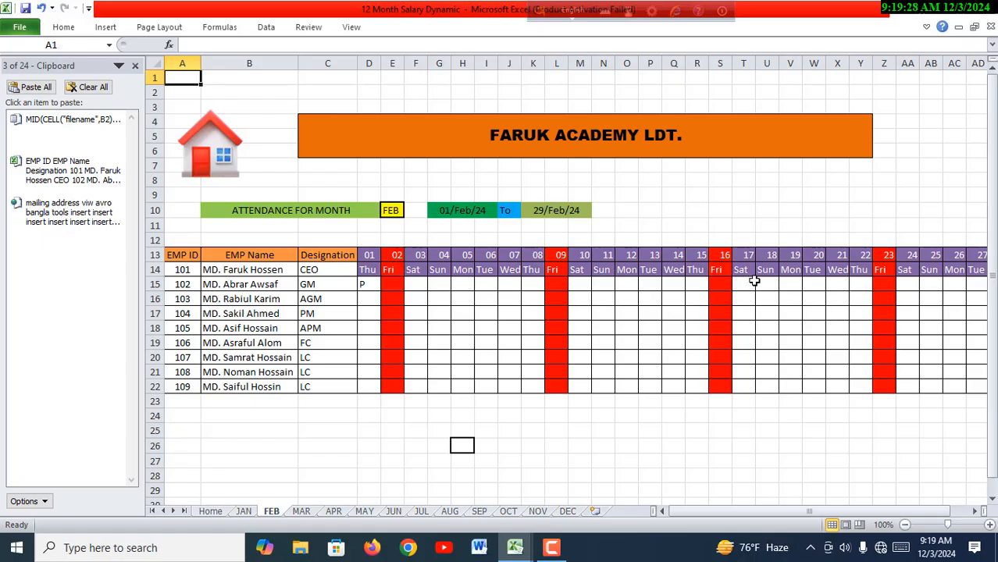
left_click(186, 147)
left_click(503, 313)
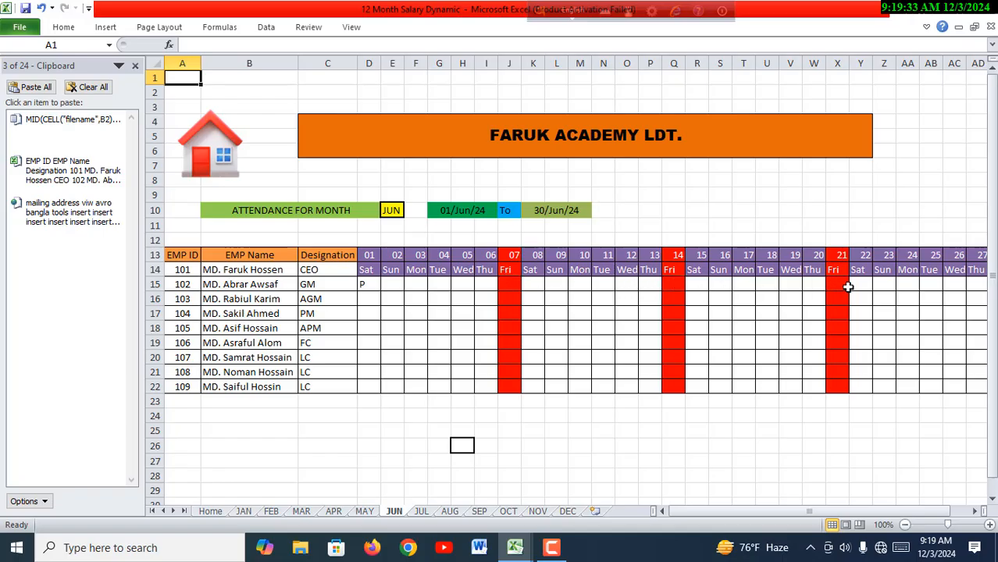
left_click(236, 173)
left_click(655, 209)
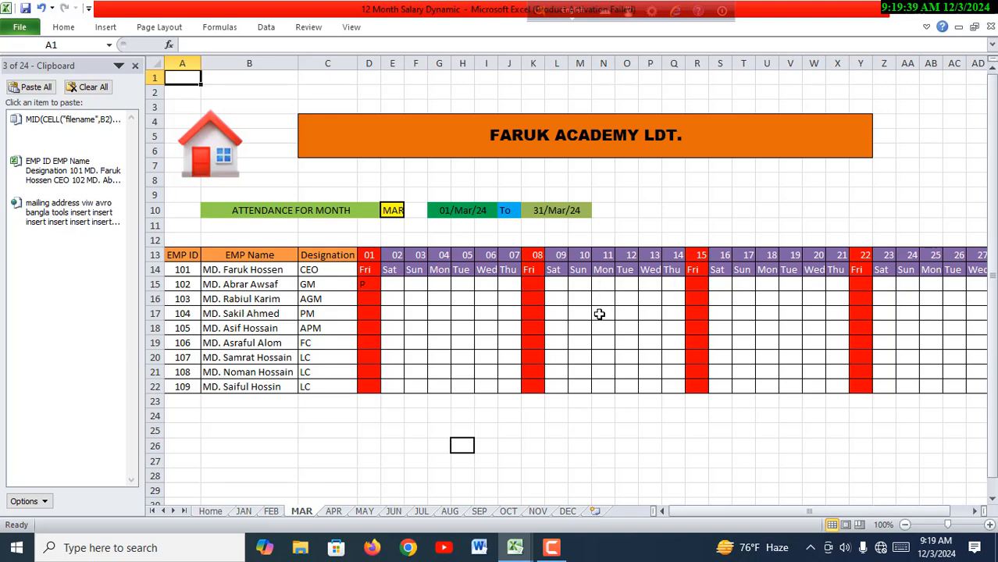
mouse_move(529, 553)
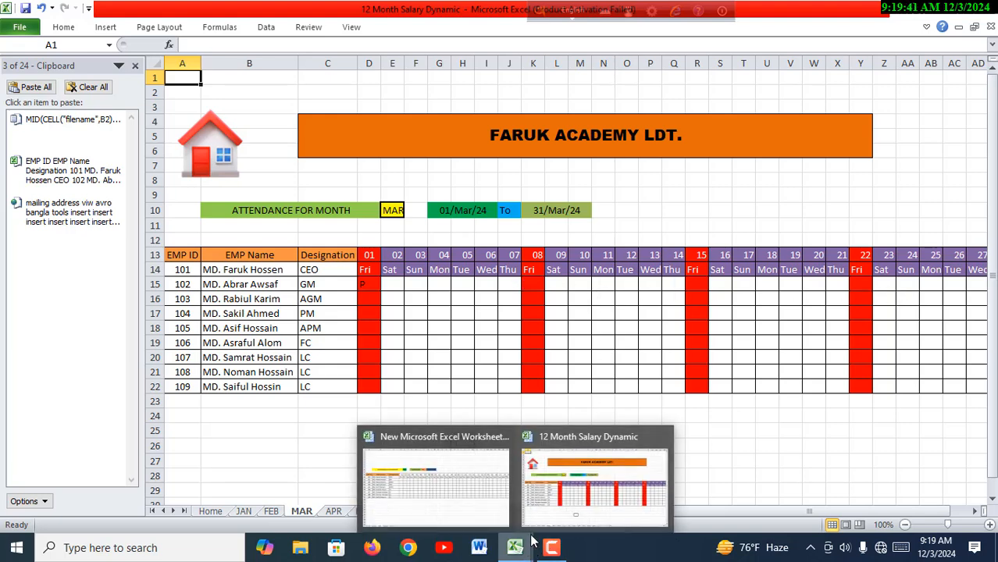
left_click(488, 513)
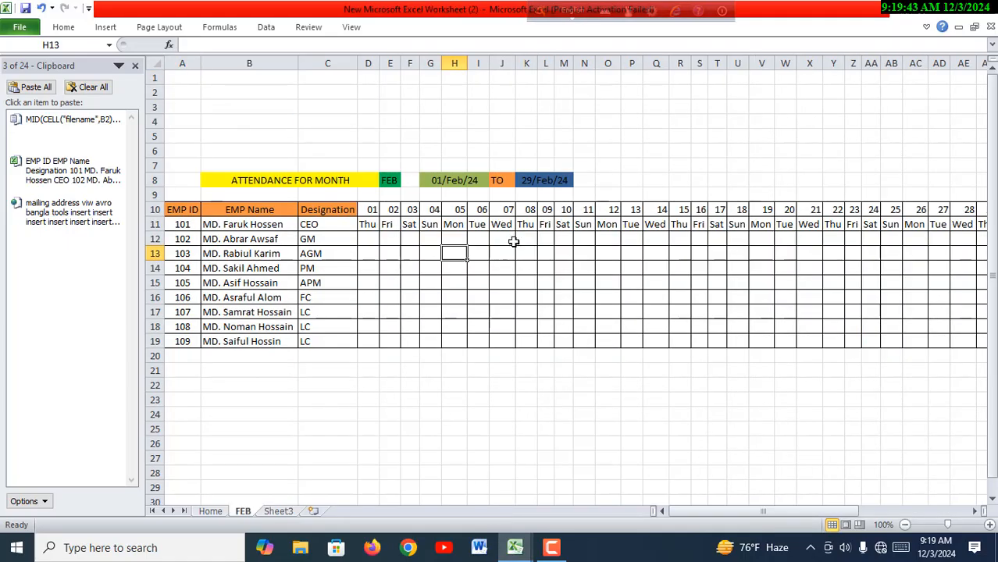
- Start a new conditional formatting rule for the attendance grid D10:AH19 that uses a formula to determine which cells to format
left_click(370, 239)
left_click_drag(434, 442, 430, 428)
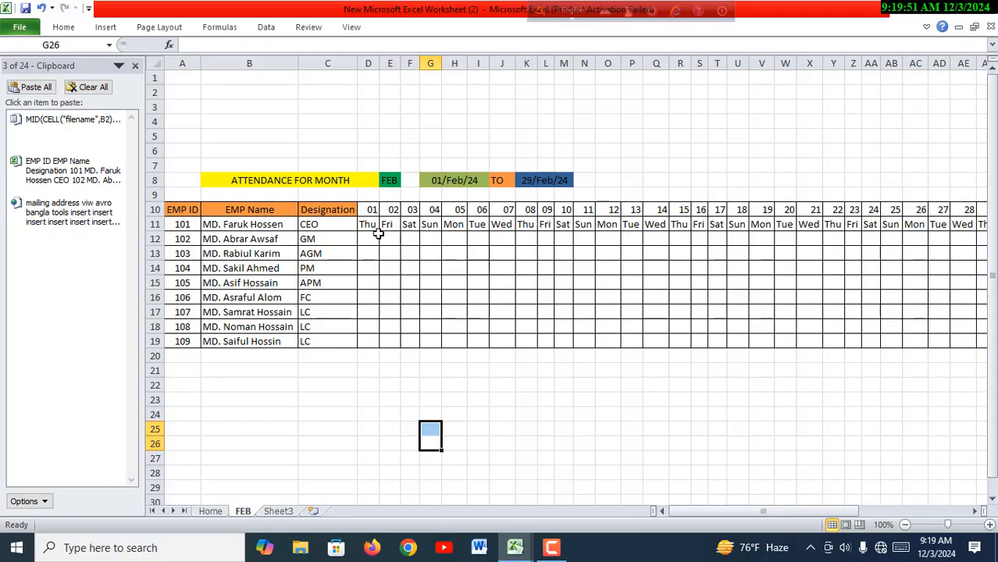
left_click_drag(371, 214, 938, 341)
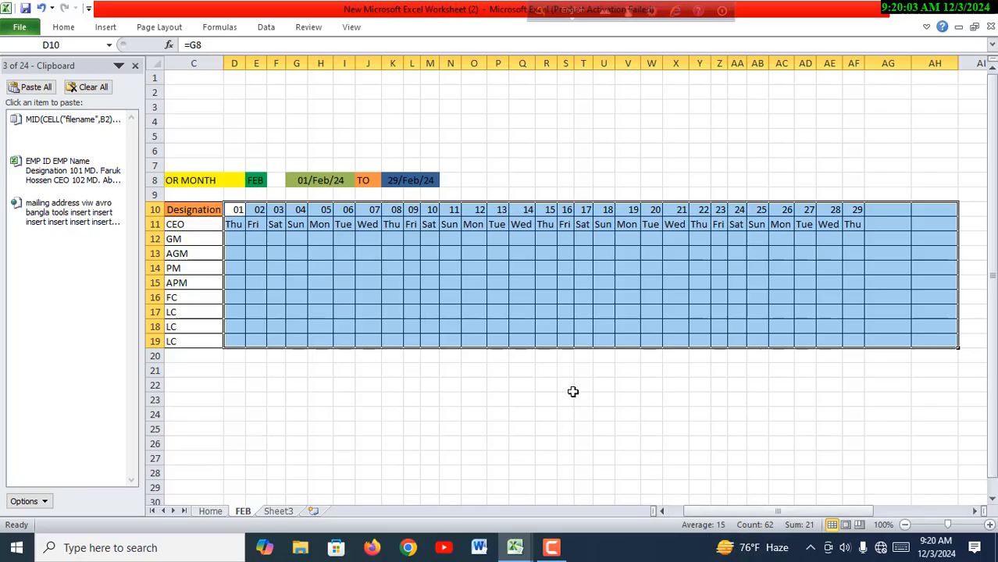
left_click_drag(773, 515, 758, 517)
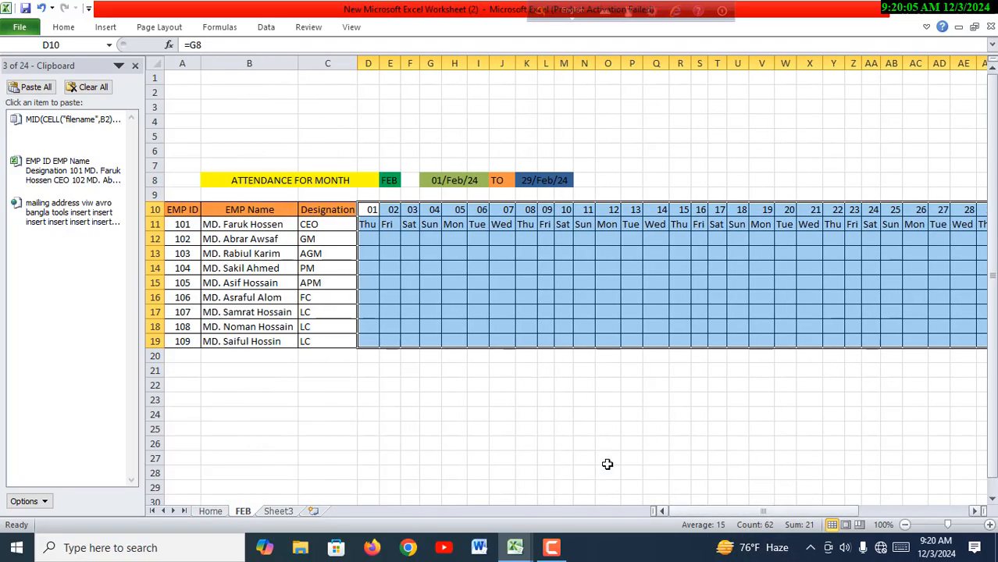
left_click(63, 27)
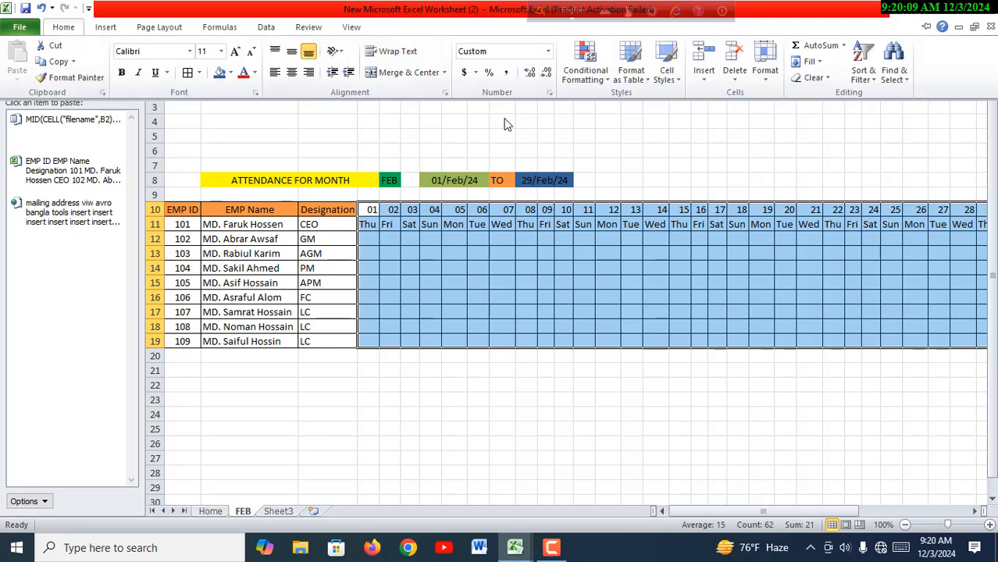
left_click(611, 84)
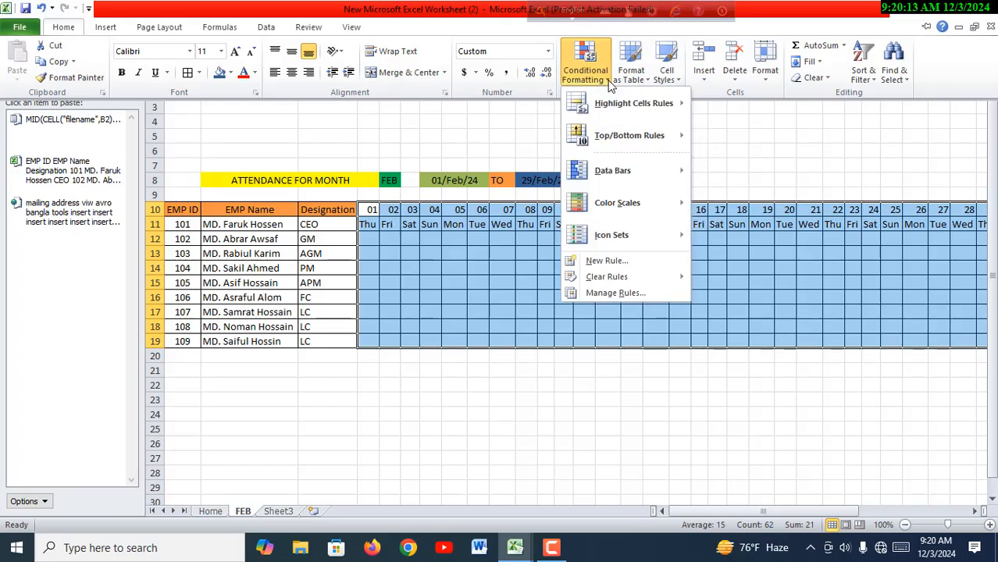
left_click(624, 262)
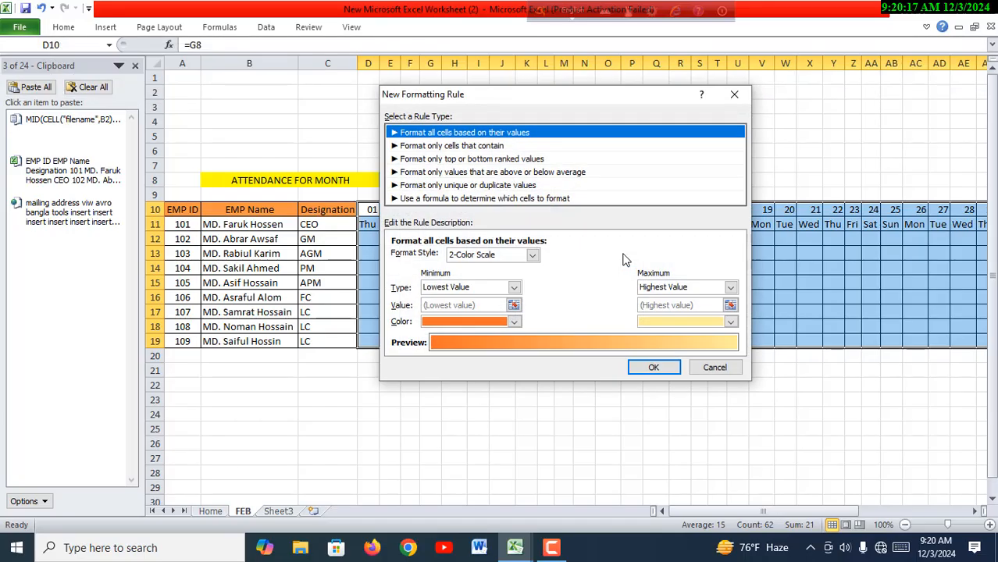
left_click(428, 200)
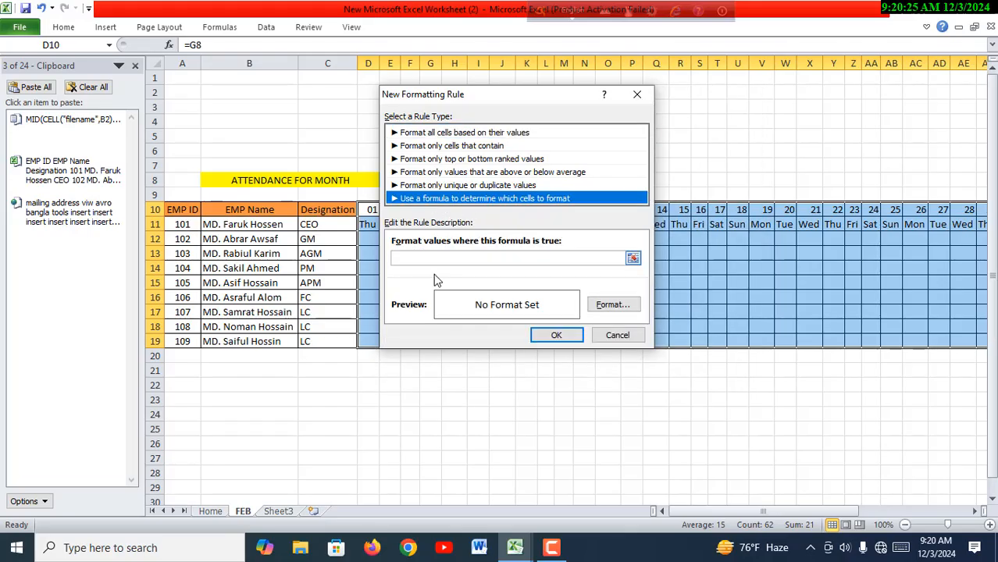
- Enter the beginning of the rule's formula, =$D$11=", referencing the first weekday header cell
left_click(419, 257)
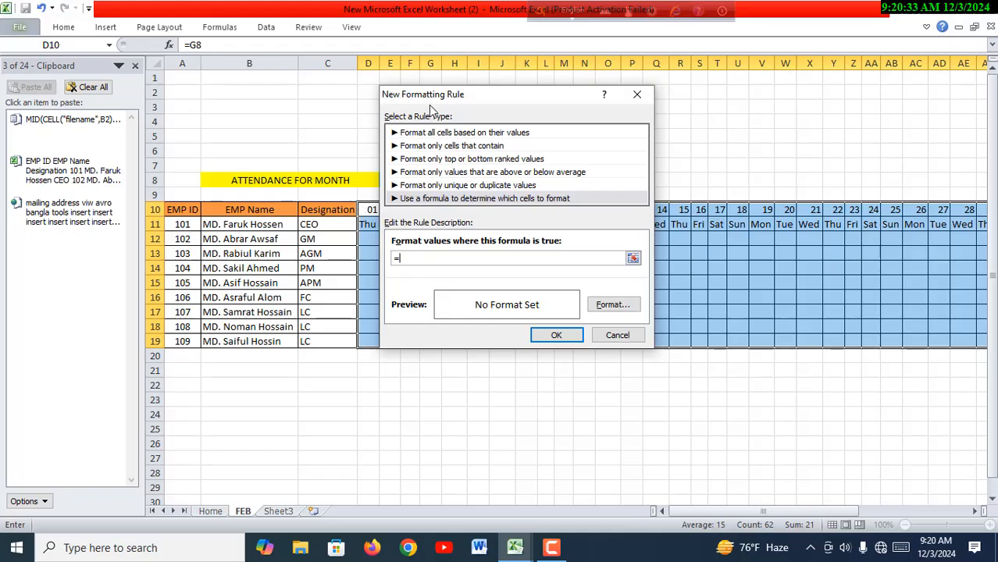
left_click_drag(429, 107, 522, 114)
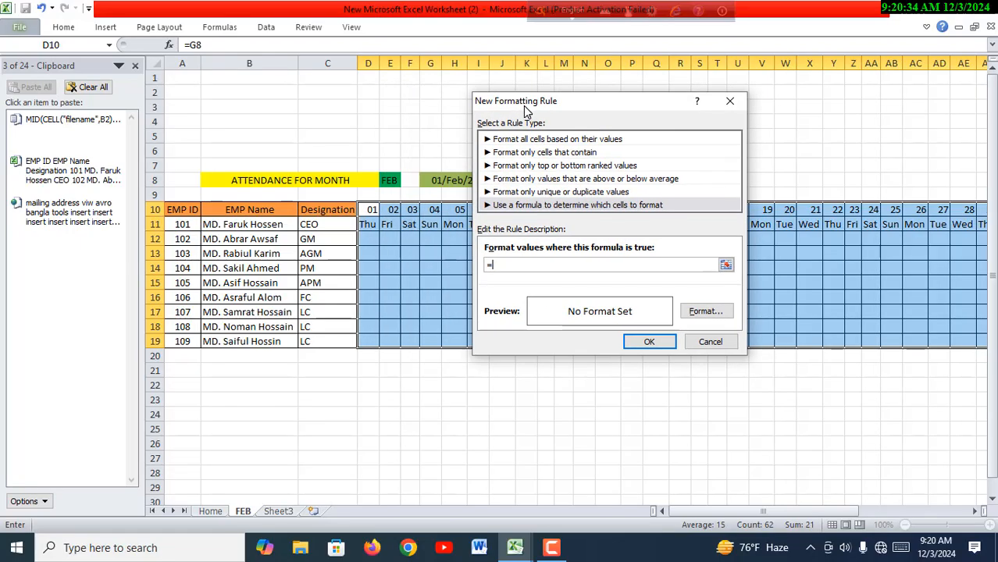
left_click(372, 226)
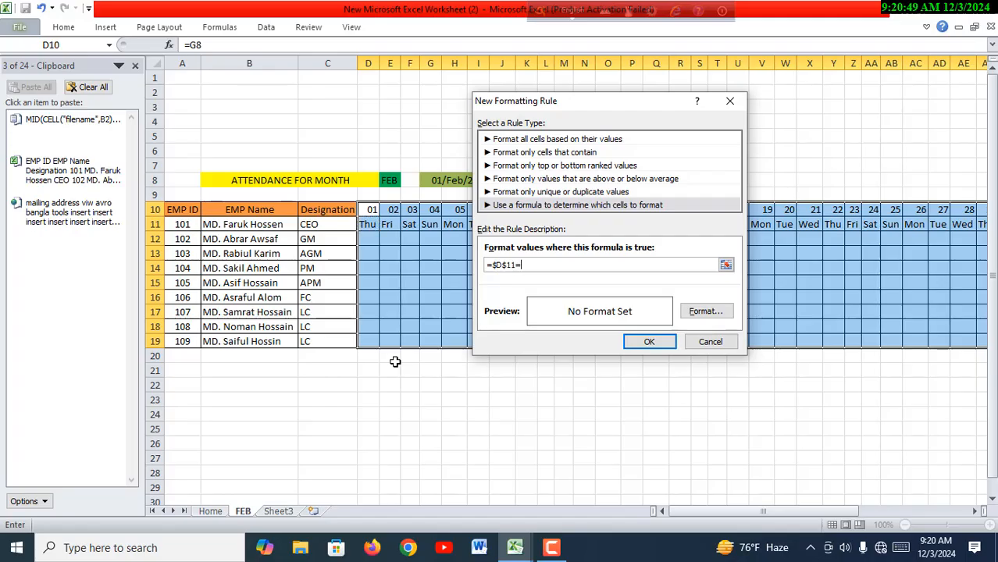
type("=\"FRI")
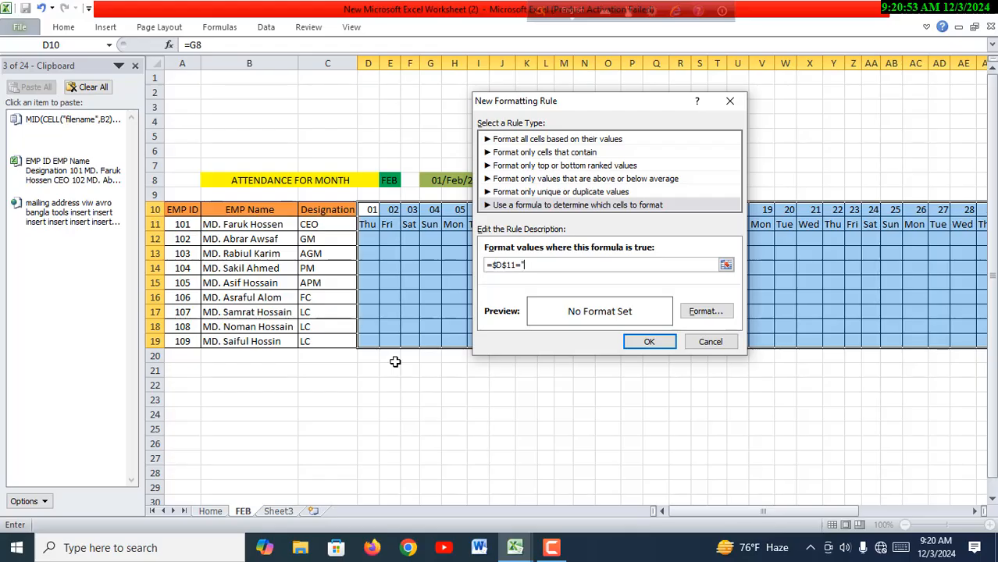
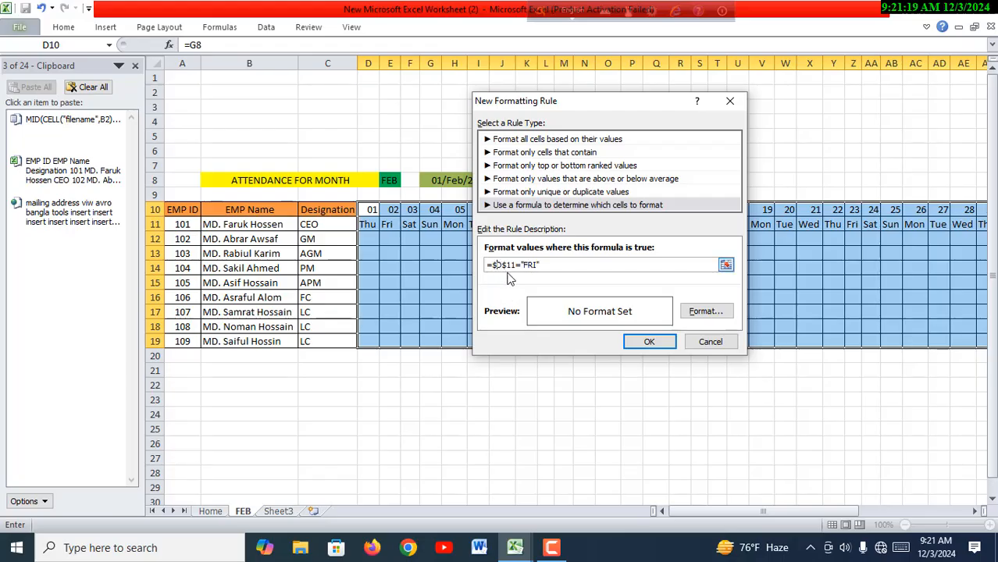
- Complete the rule's formula as =D$11="FRI", keeping only the row reference absolute
key("BackSpace")
key("BackSpace")
type("D")
- Give the Friday rule a red background fill and apply it to the attendance grid
left_click(706, 311)
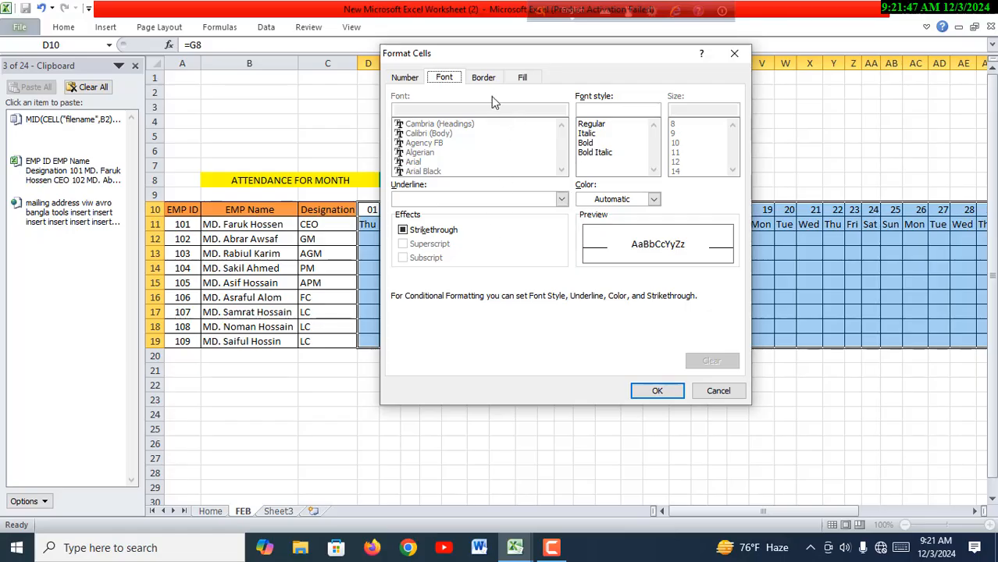
left_click(523, 79)
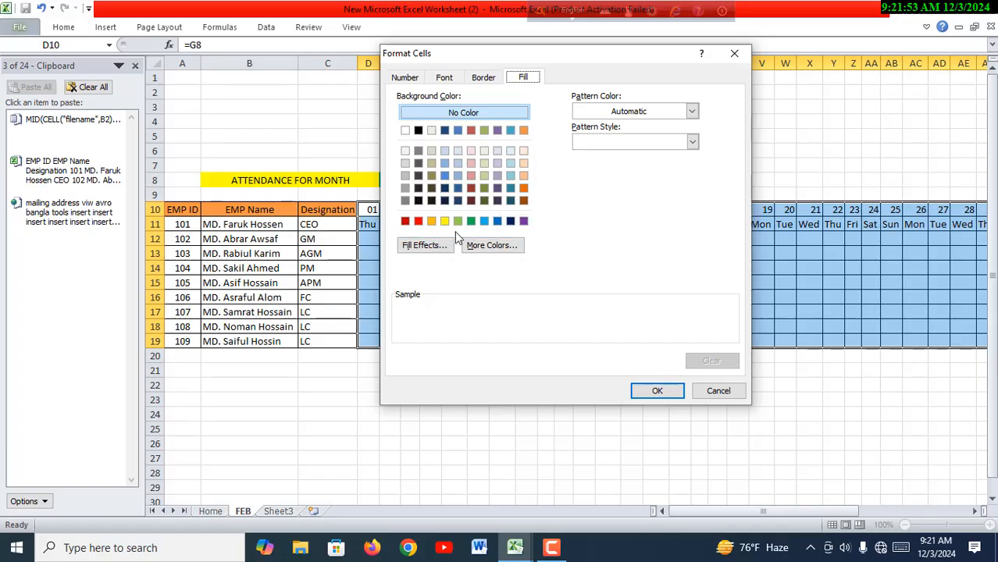
left_click(419, 222)
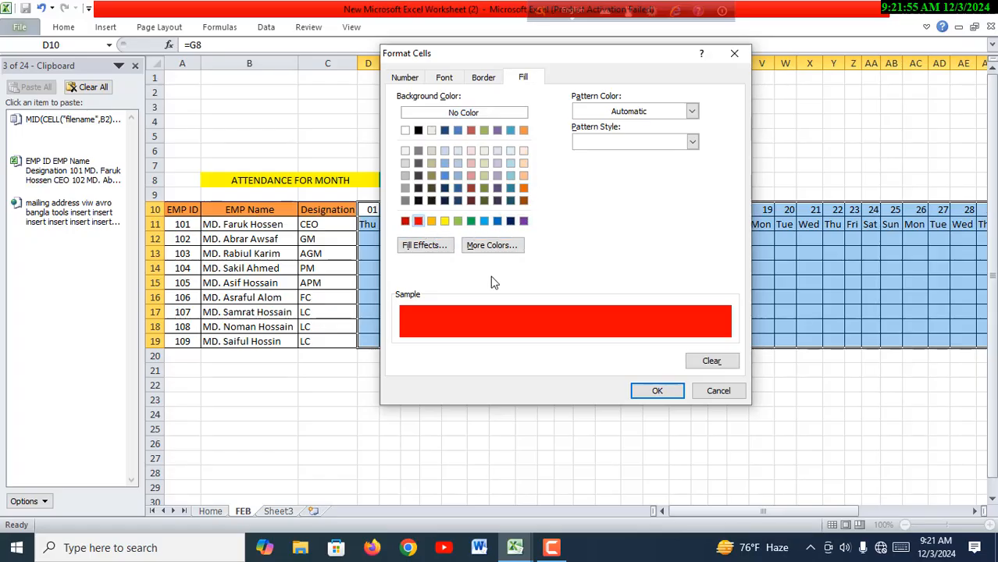
left_click(657, 391)
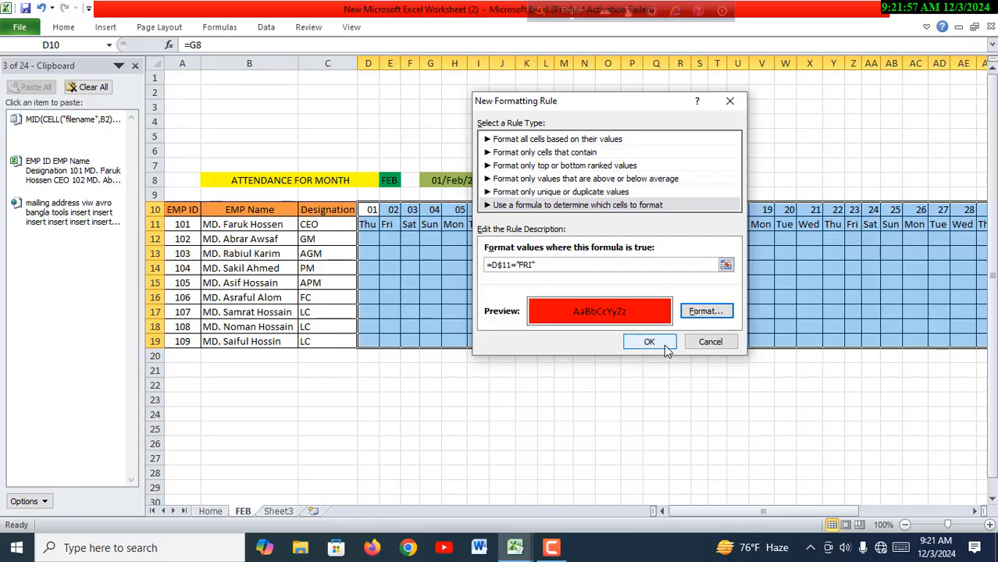
left_click(650, 342)
left_click(712, 474)
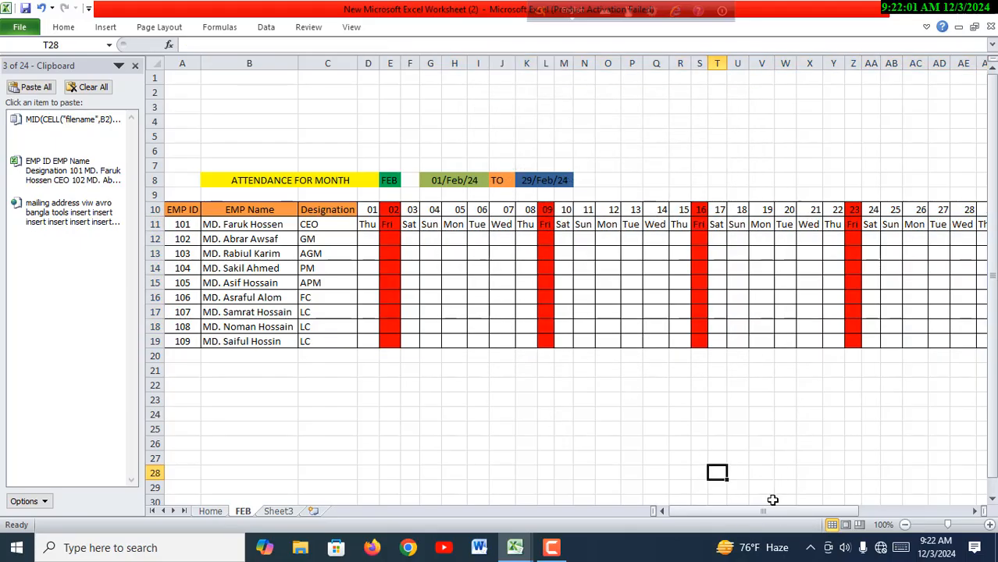
- Rename the FEB sheet as JAN to test the automatic dates and Friday highlighting
left_click_drag(762, 514, 742, 509)
double_click(245, 512)
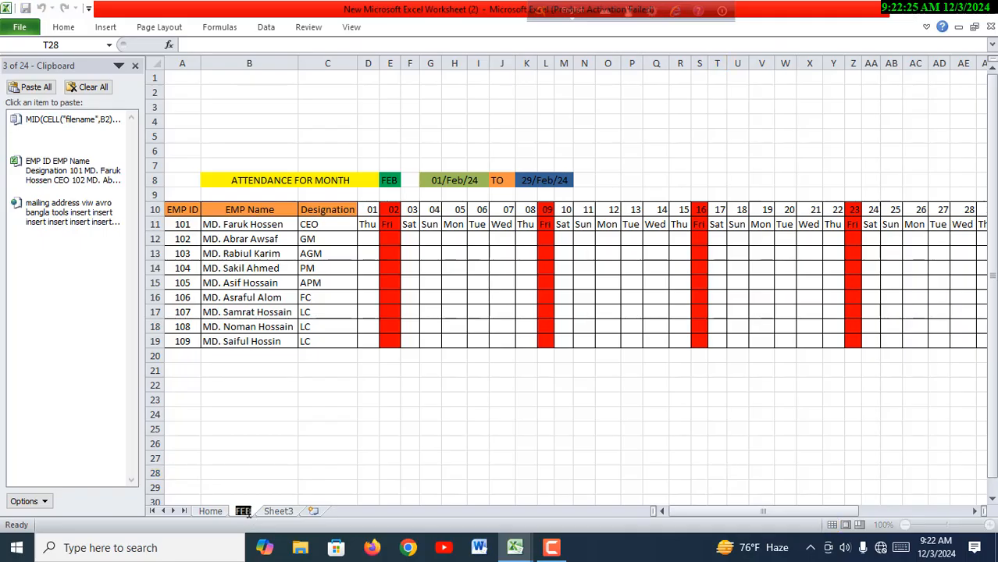
type("JAN")
key("Return")
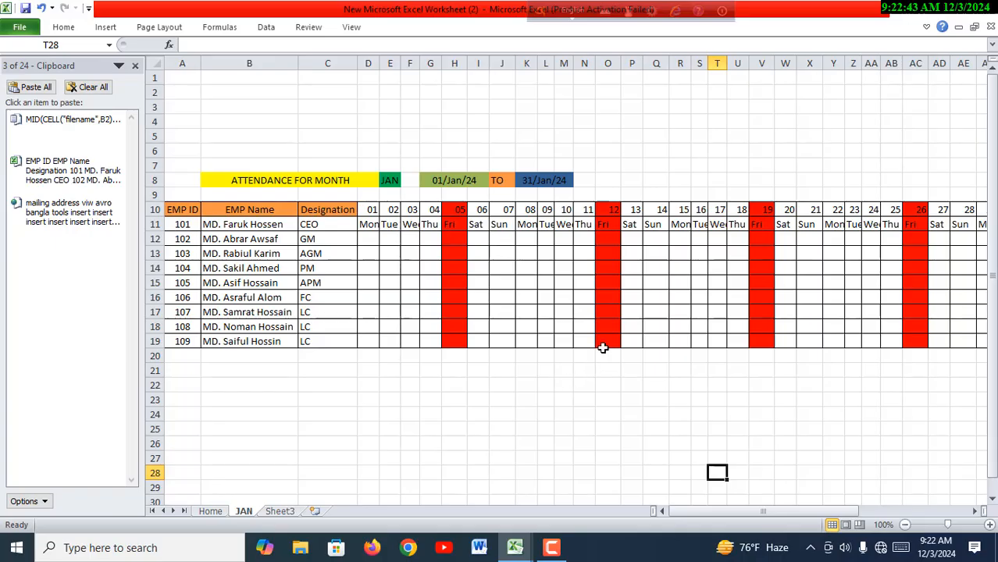
- Examine the home icon link and the MAY button in the 12 Month Salary Dynamic workbook and return to the new worksheet
mouse_move(522, 551)
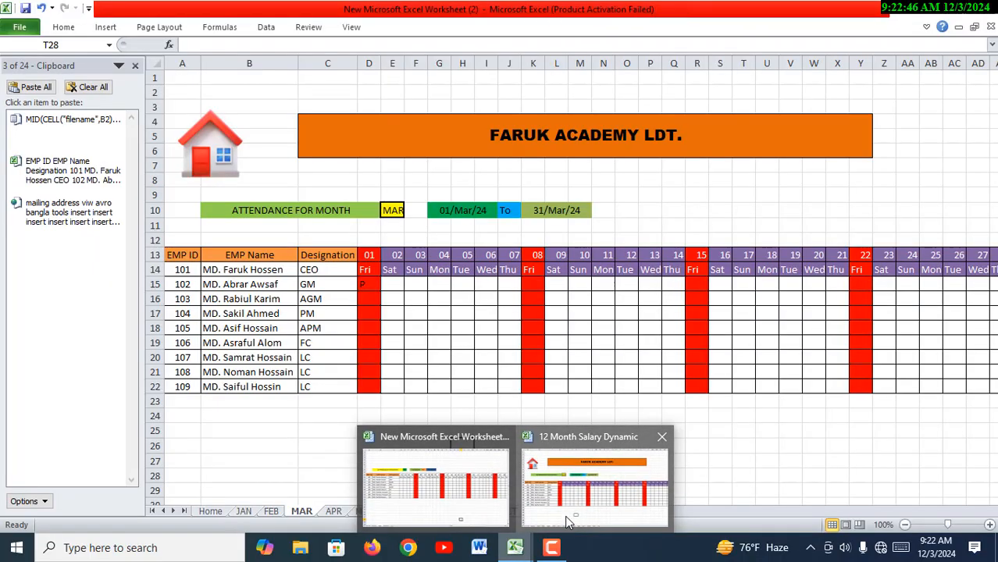
left_click(567, 522)
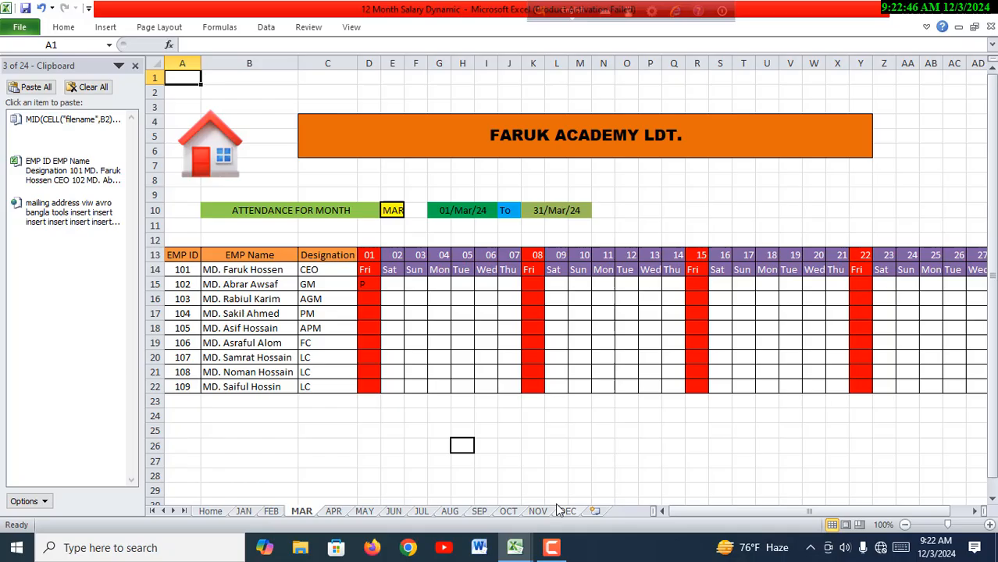
left_click(213, 153)
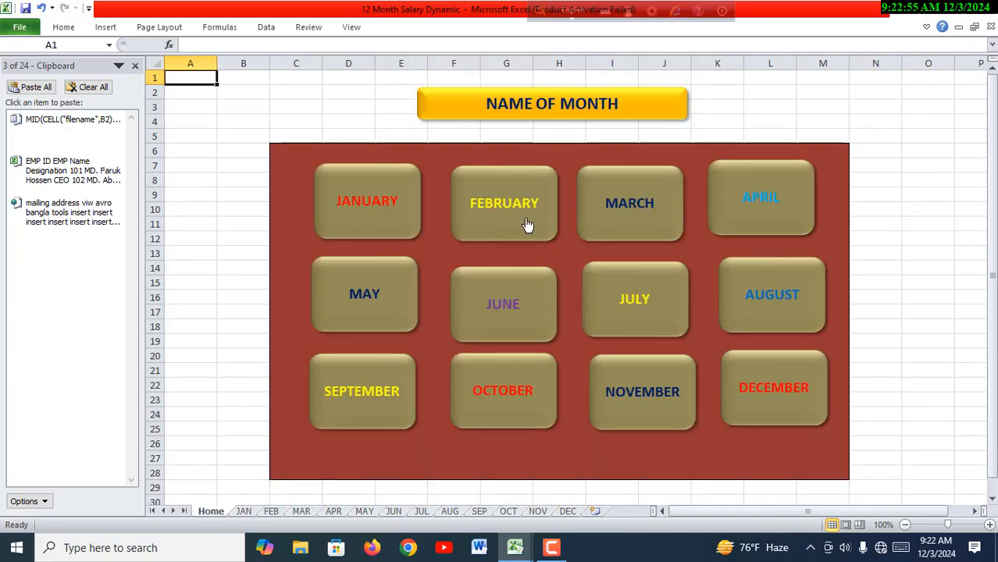
left_click(392, 299)
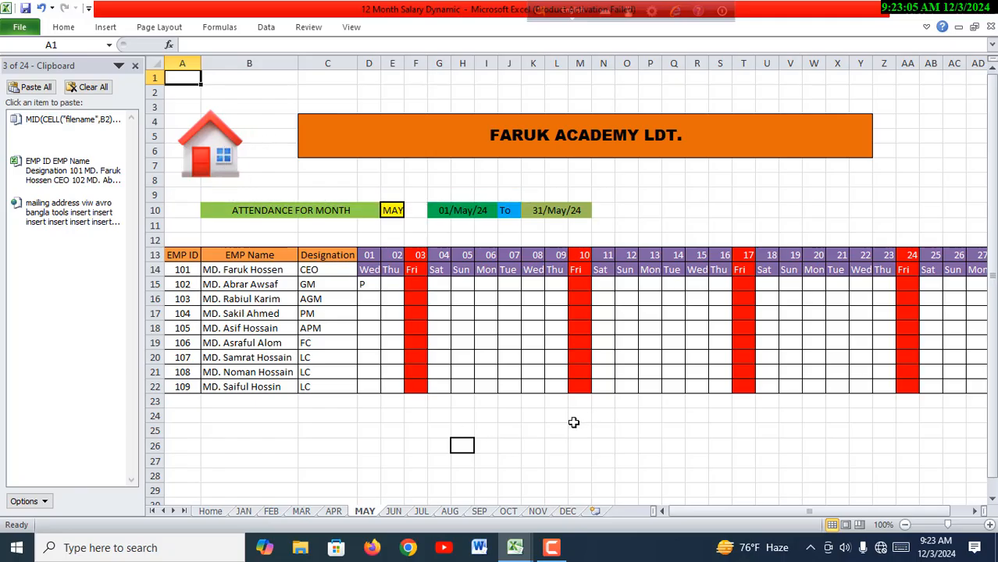
mouse_move(522, 553)
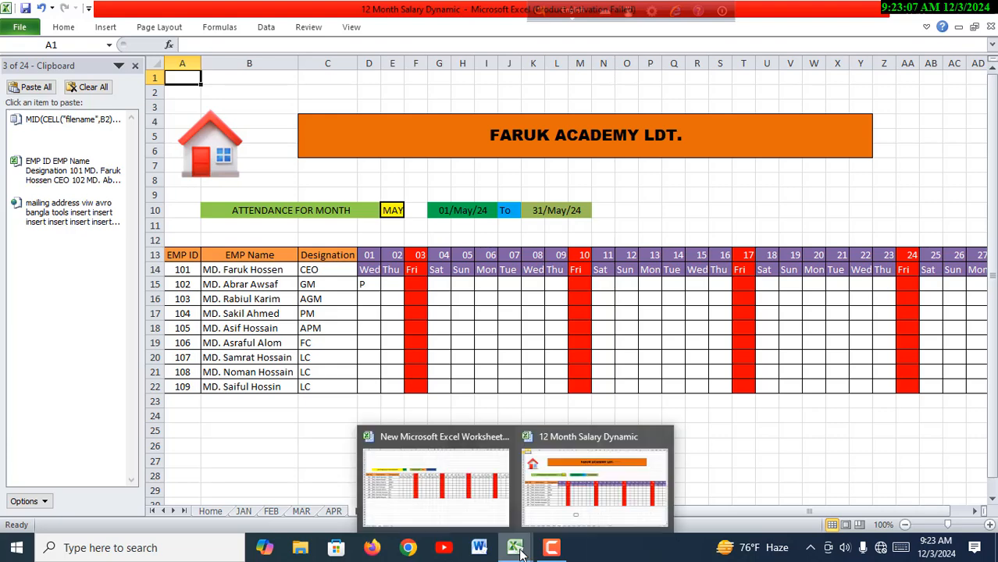
left_click(479, 518)
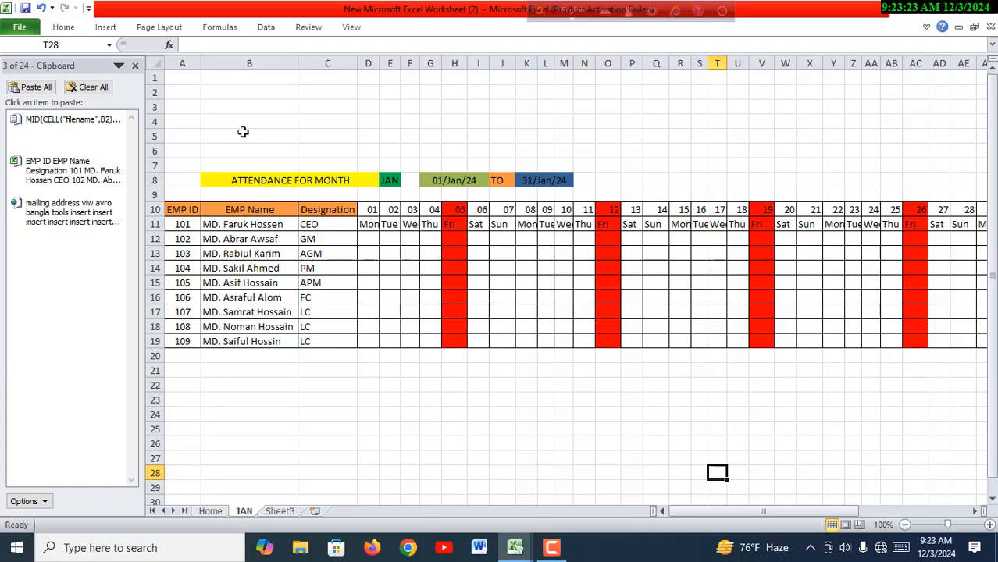
left_click(240, 122)
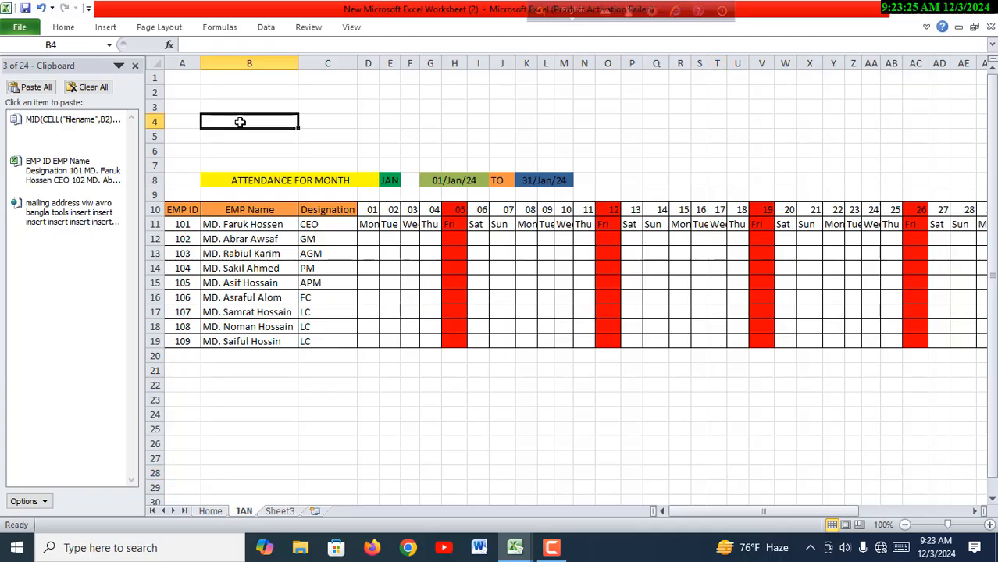
type("HJO")
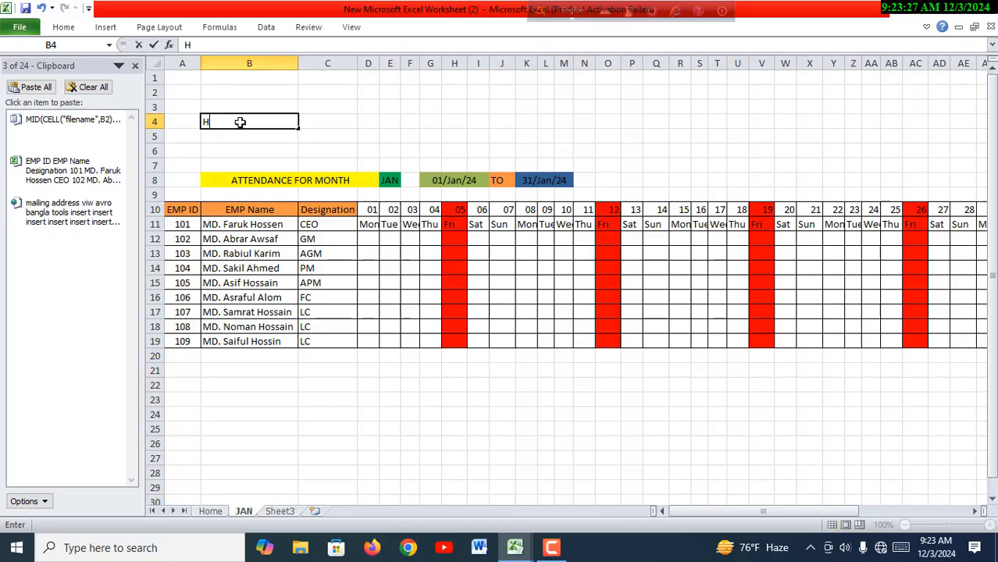
key("BackSpace")
key("BackSpace")
type("ME PNG I")
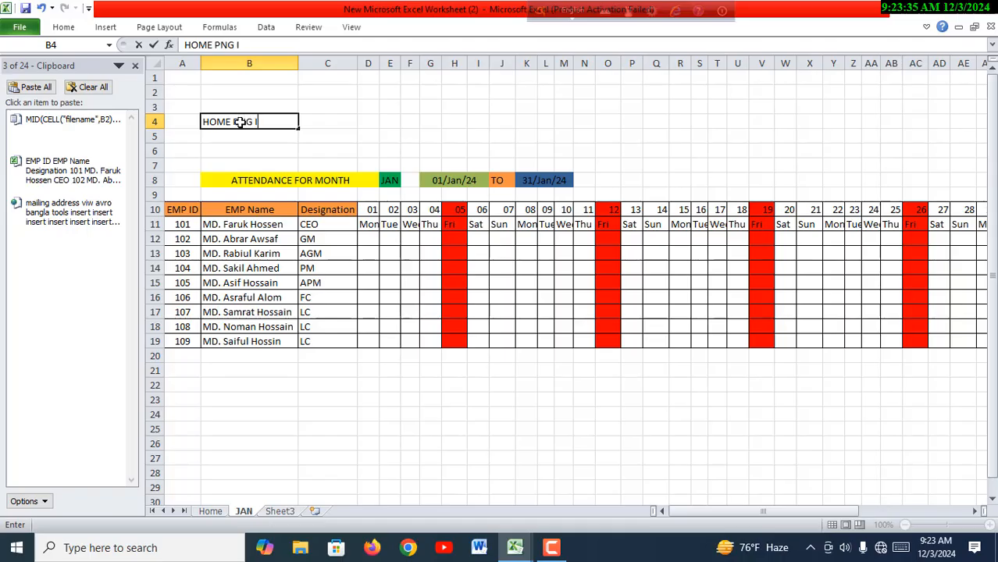
type("CON")
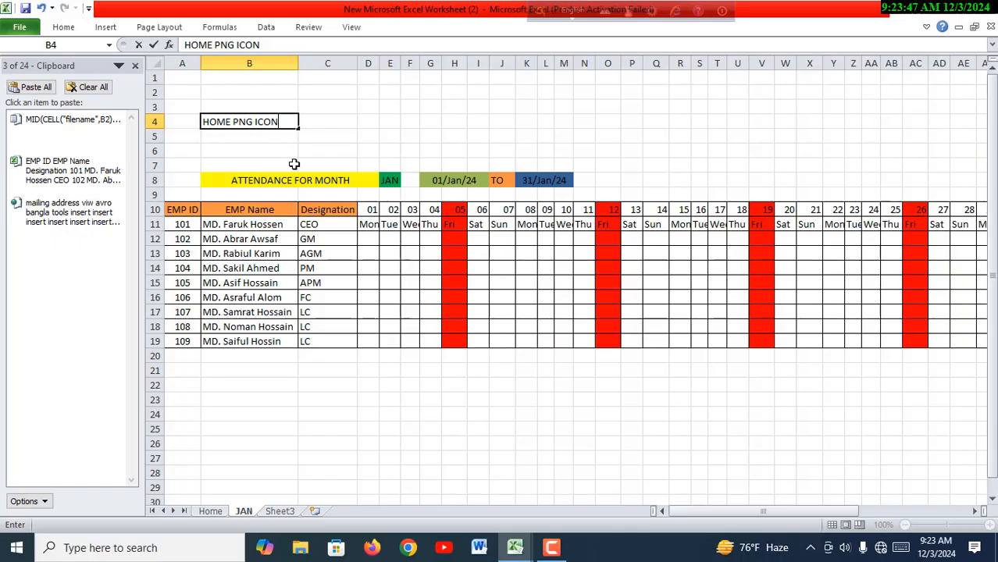
key("BackSpace")
key("BackSpace")
key("BackSpace")
key("BackSpace")
key("BackSpace")
key("BackSpace")
key("BackSpace")
key("BackSpace")
key("BackSpace")
key("BackSpace")
key("BackSpace")
key("BackSpace")
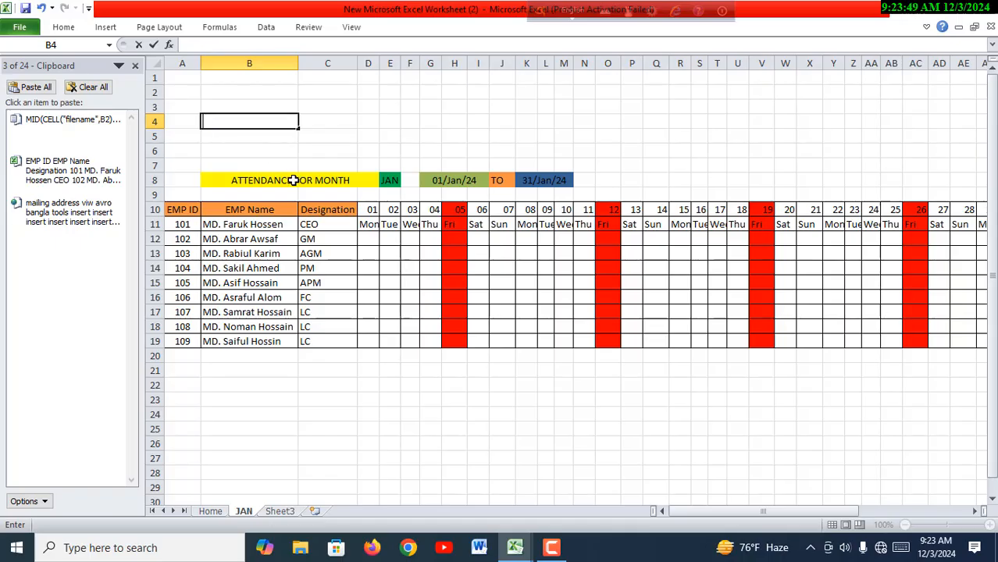
- Insert the icons8-home-94 picture from the Downloads folder at cell B24 of the JAN sheet
left_click(286, 409)
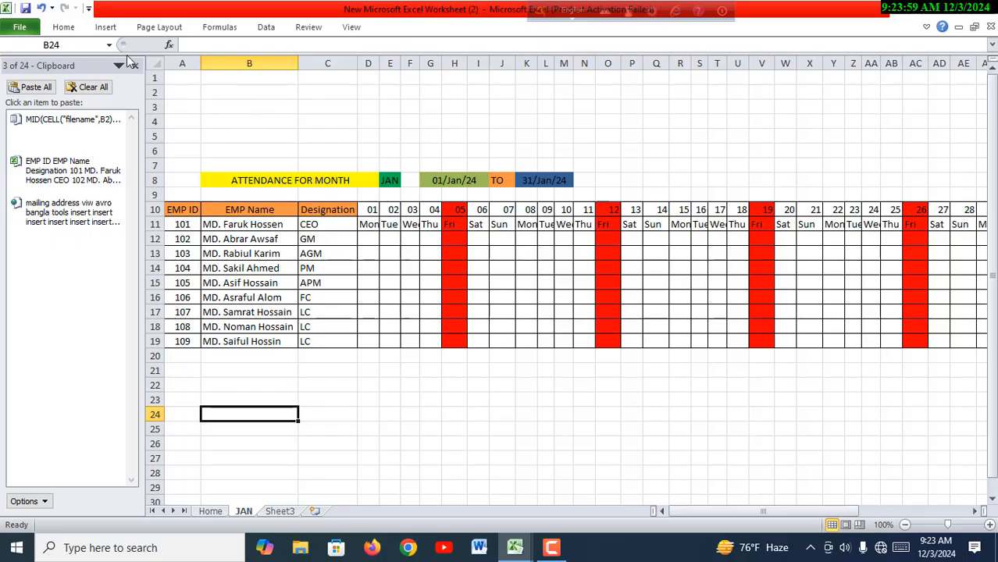
left_click(113, 30)
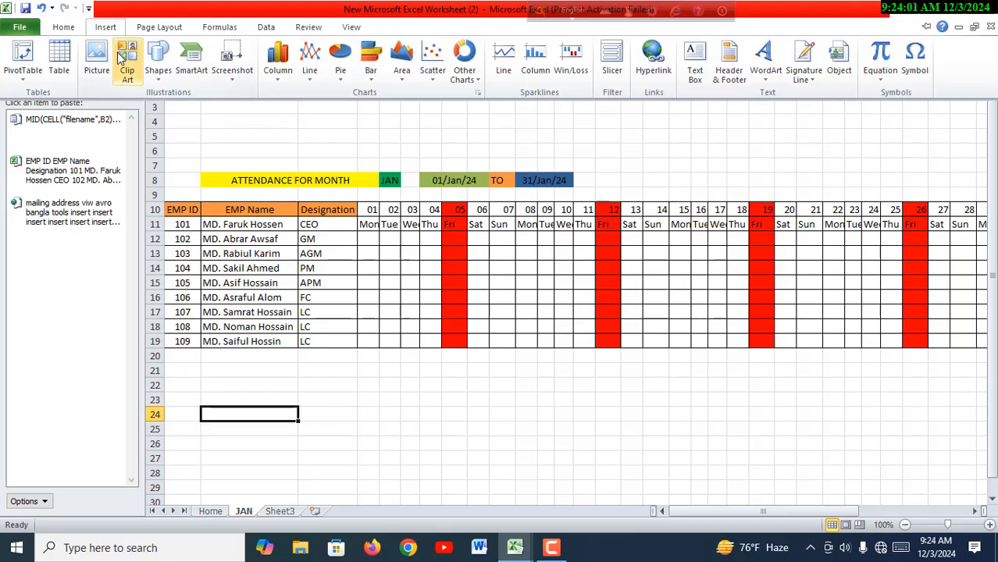
left_click(104, 64)
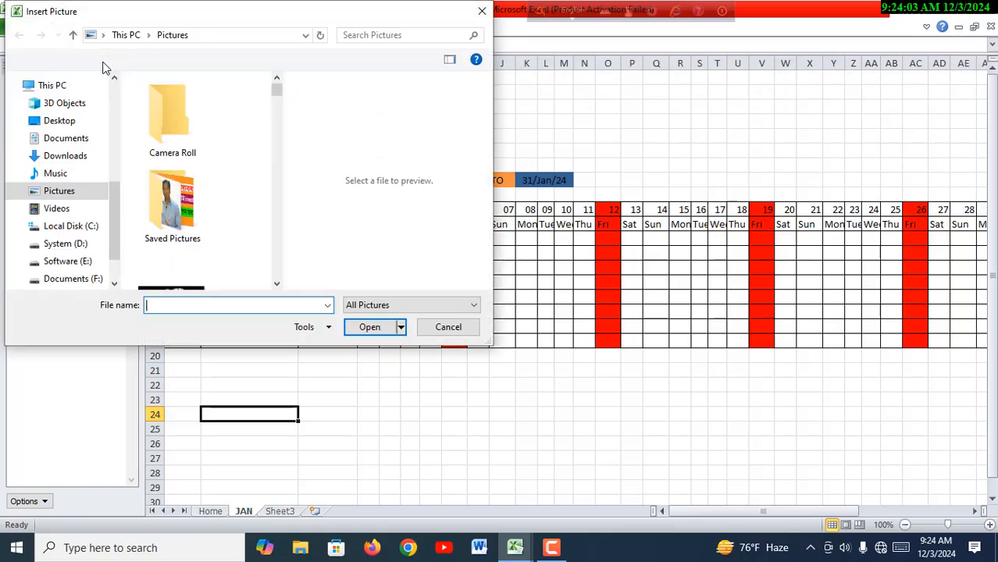
left_click(87, 159)
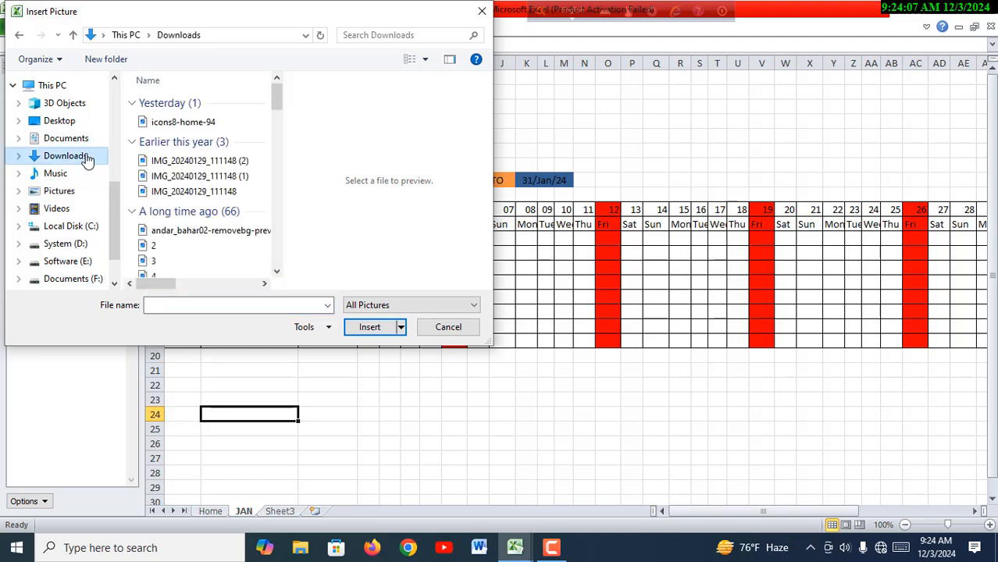
left_click(187, 127)
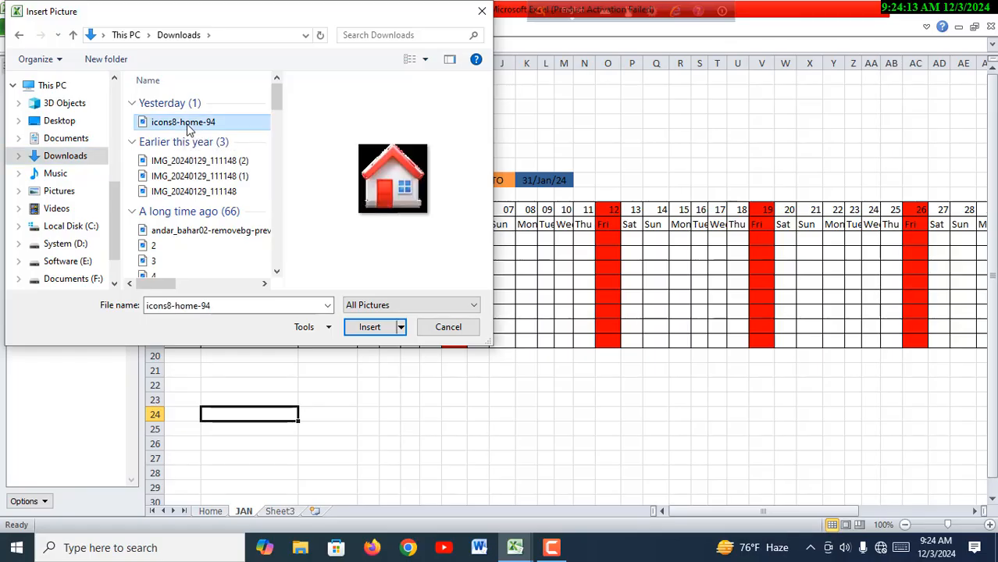
left_click(370, 327)
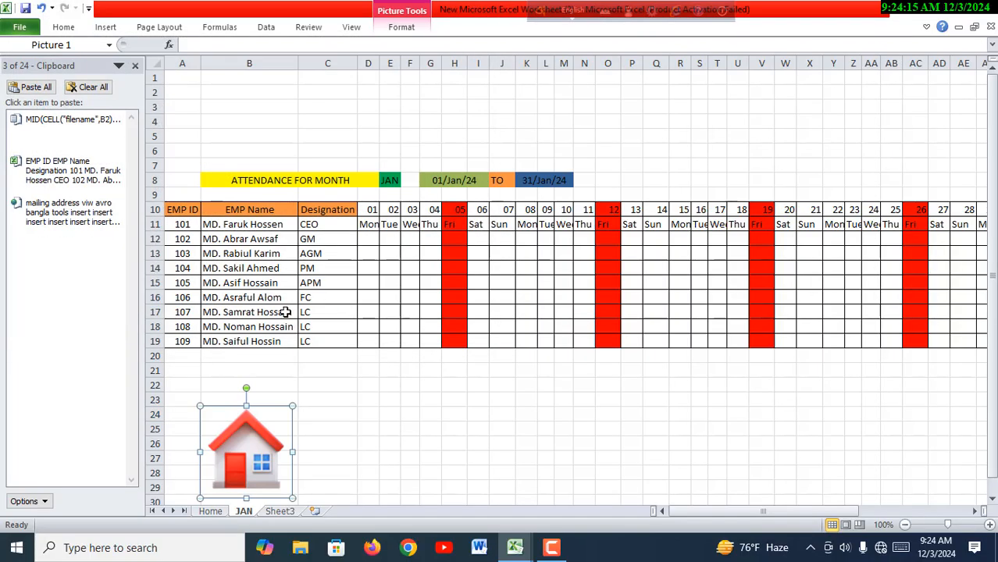
- Place the home icon above the ATTENDANCE FOR MONTH title and shrink it to about 0.91" high by 0.96" wide
left_click_drag(269, 461, 244, 145)
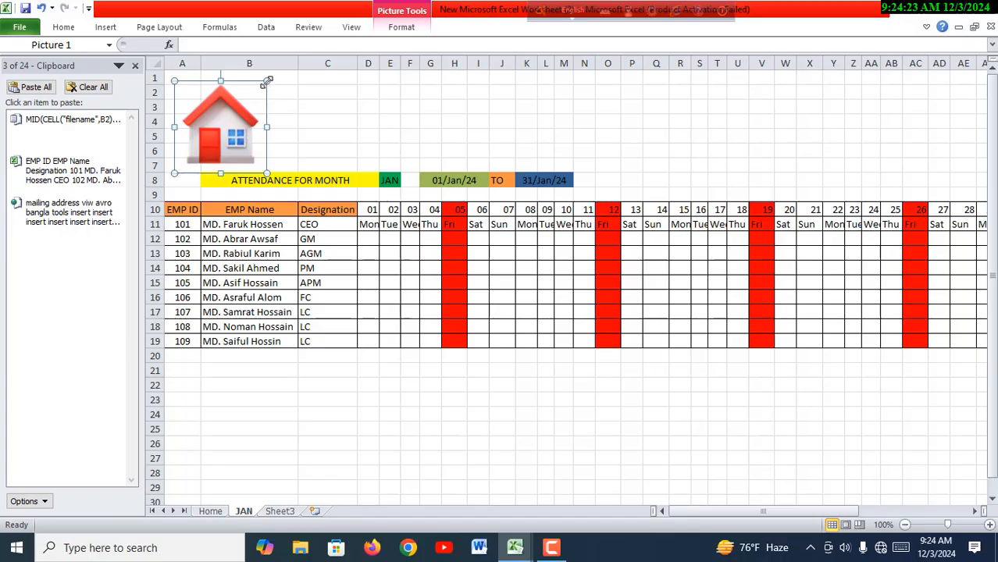
mouse_move(267, 82)
left_mouse_down()
mouse_move(218, 133)
mouse_move(272, 73)
left_mouse_up()
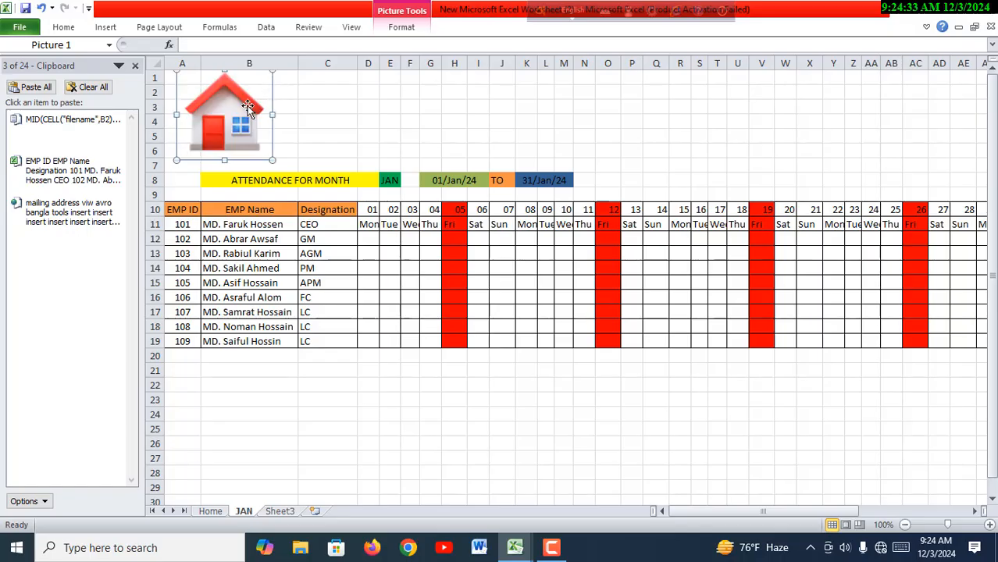
left_click_drag(247, 107, 234, 121)
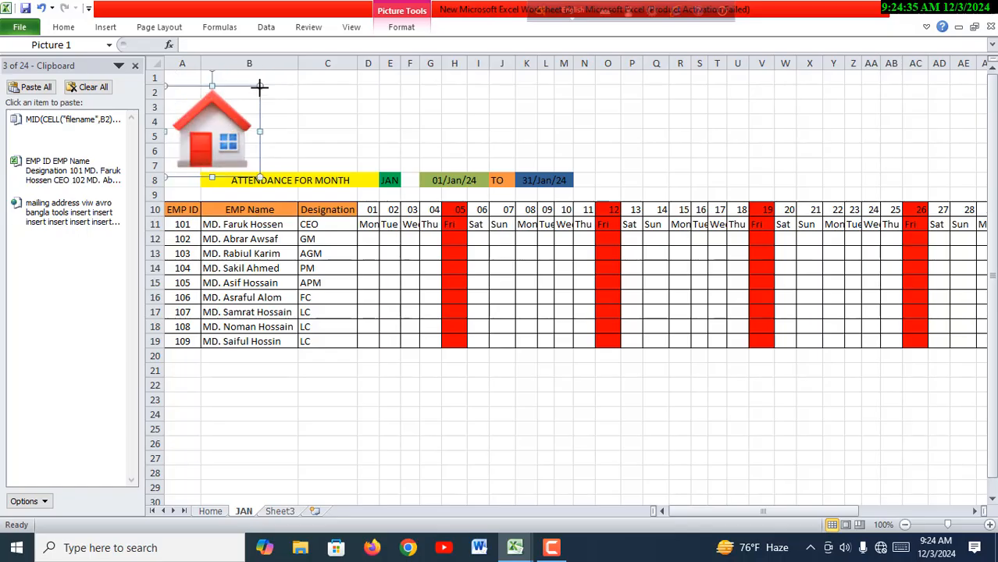
left_click_drag(260, 87, 234, 116)
left_click_drag(209, 147, 239, 129)
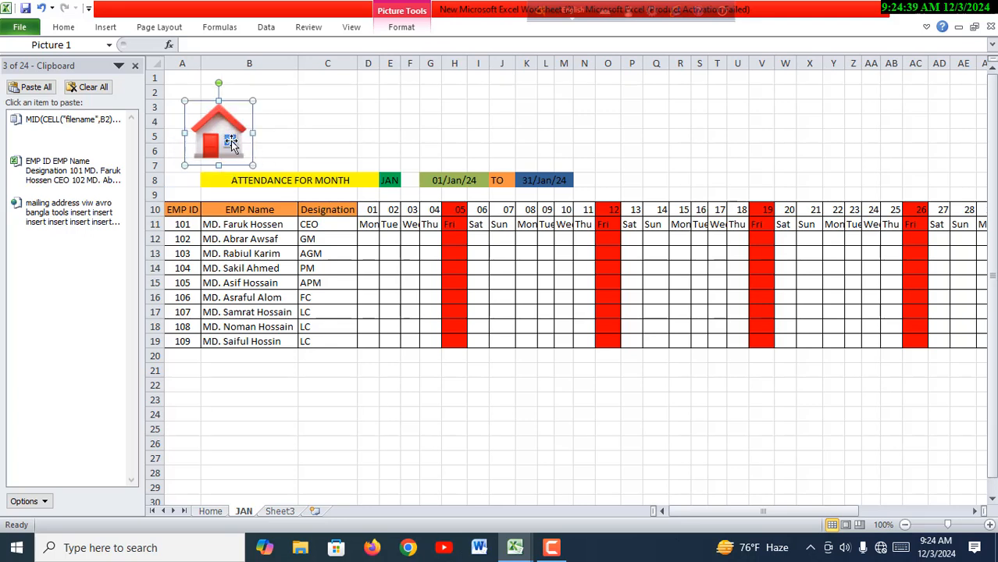
left_click(390, 428)
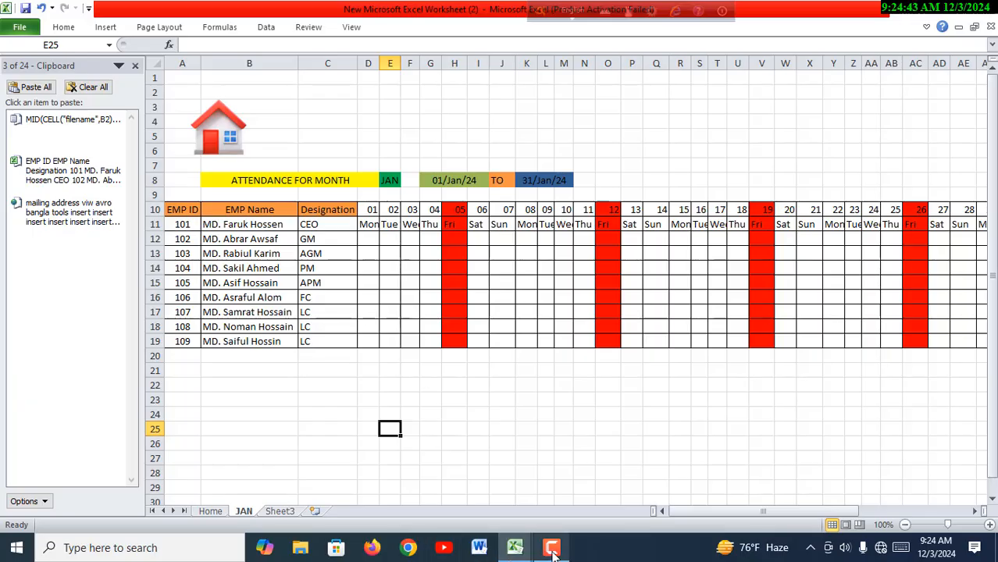
- Examine the home icon's link in the 12 Month Salary Dynamic workbook and the new workbook's Home sheet, returning to the JAN sheet
mouse_move(515, 548)
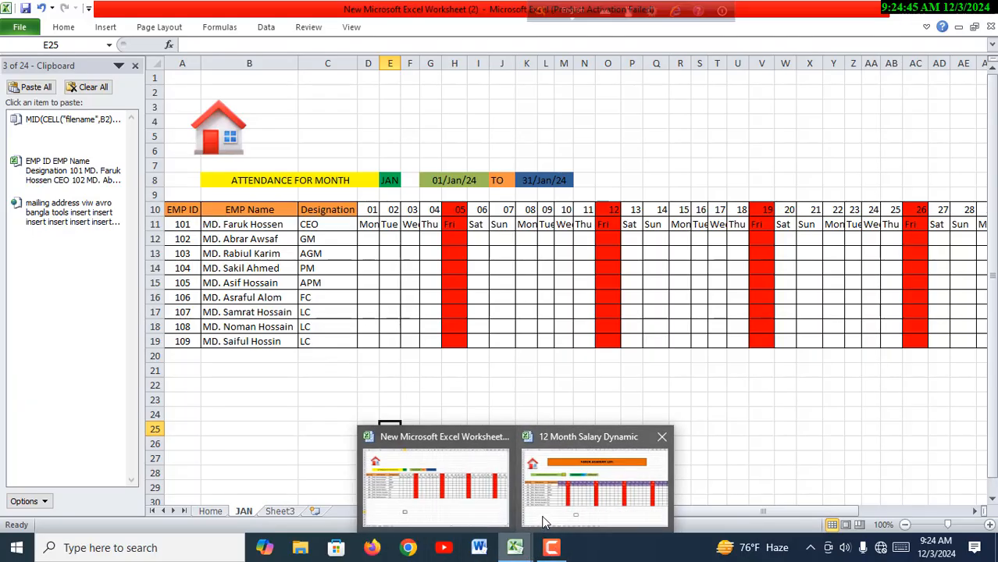
left_click(544, 521)
left_click(227, 152)
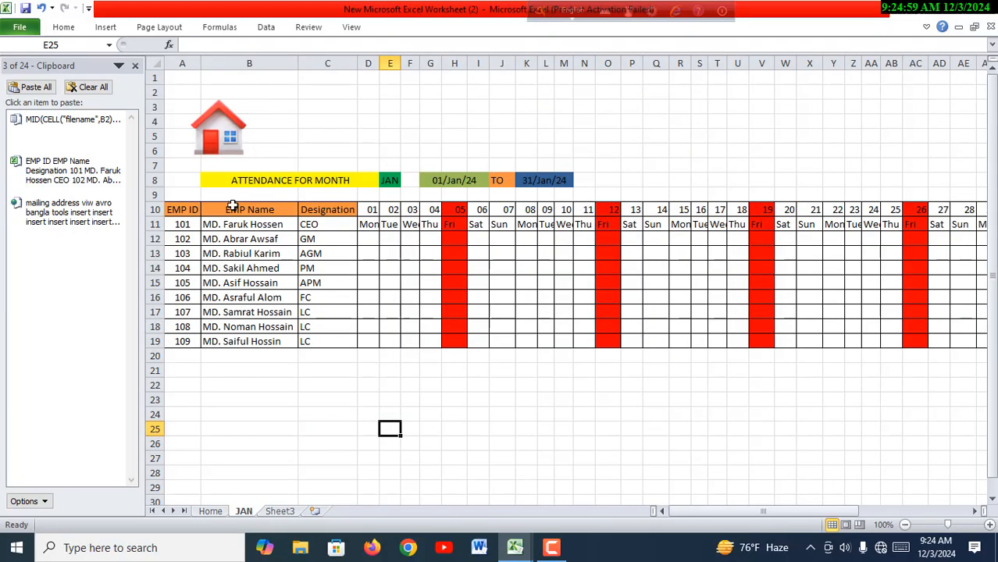
left_click(211, 512)
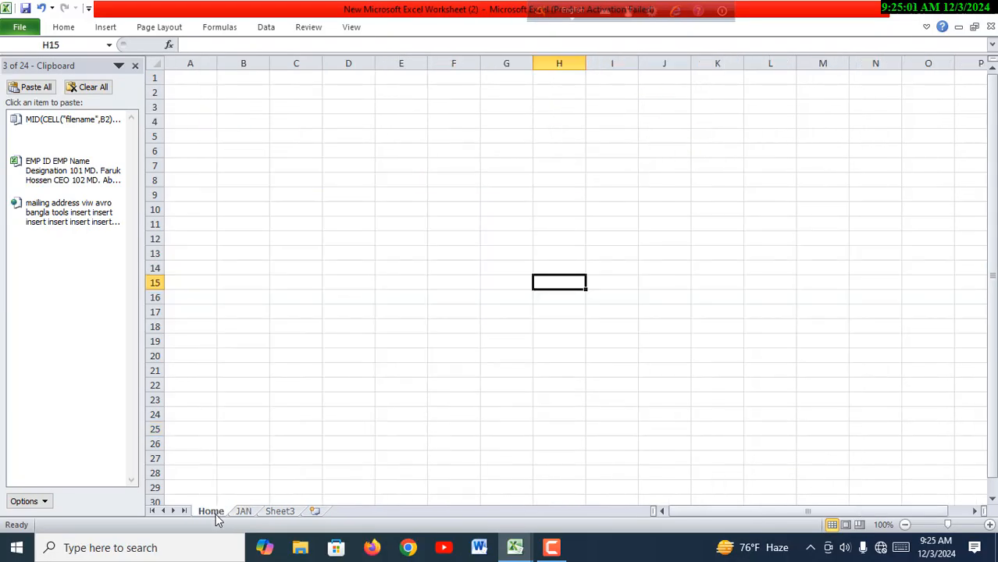
left_click(243, 512)
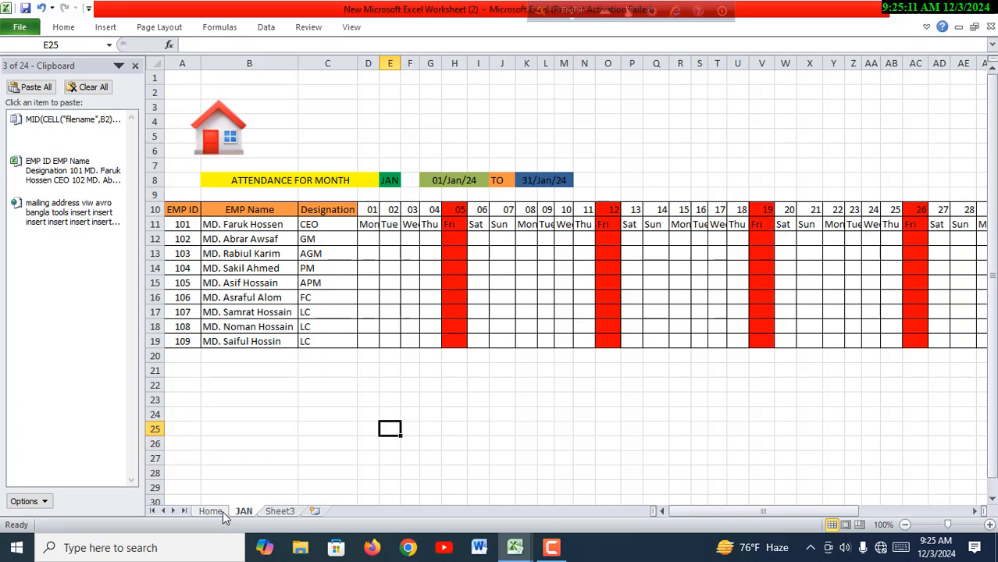
- Hyperlink the home icon on the JAN sheet to cell A1 of this workbook's Home sheet
left_click(218, 128)
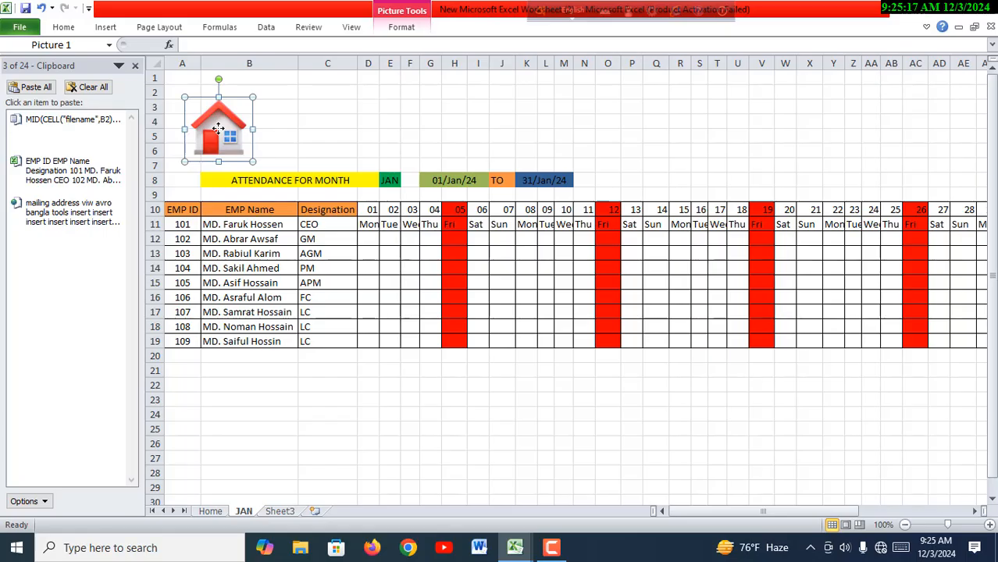
right_click(218, 128)
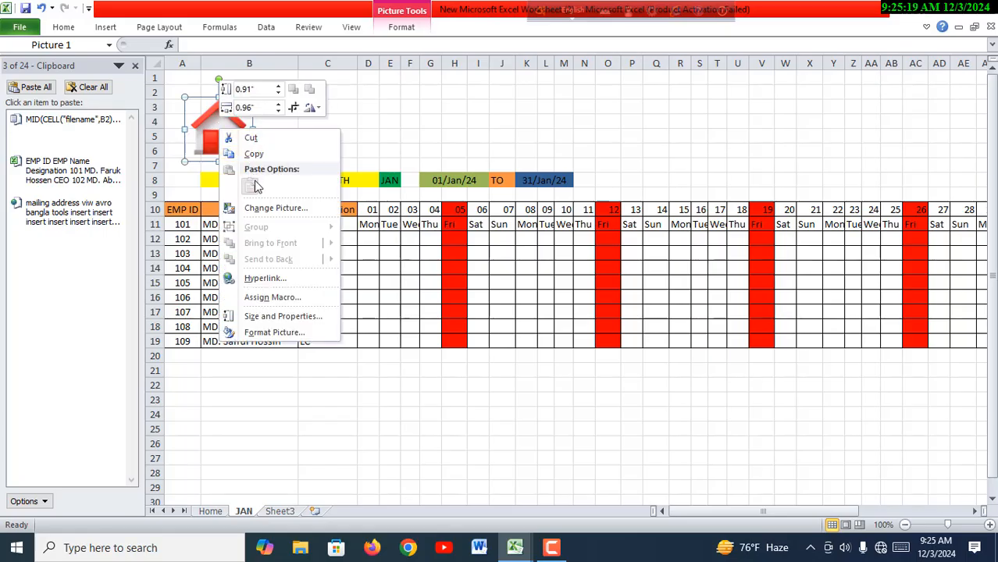
left_click(265, 279)
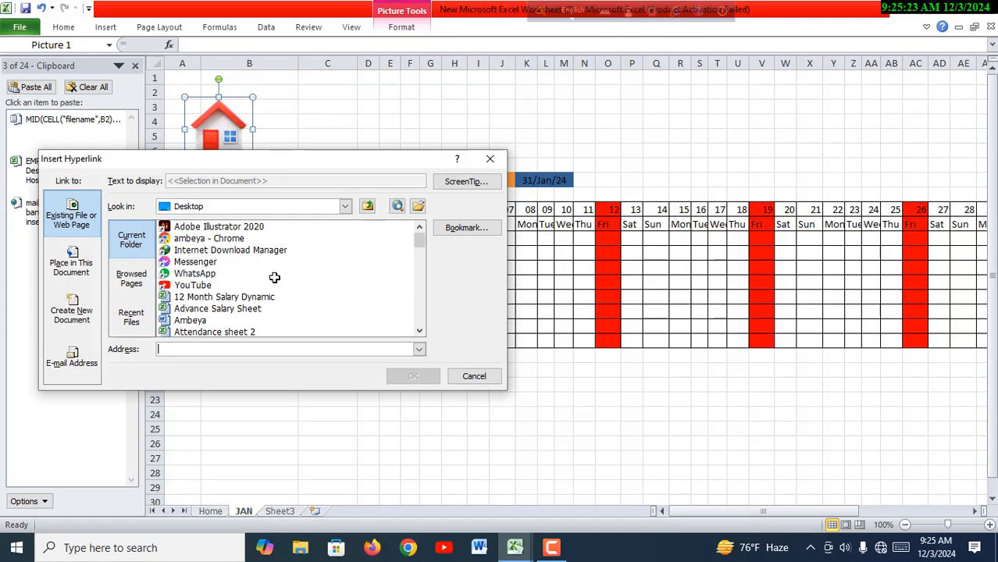
left_click(83, 268)
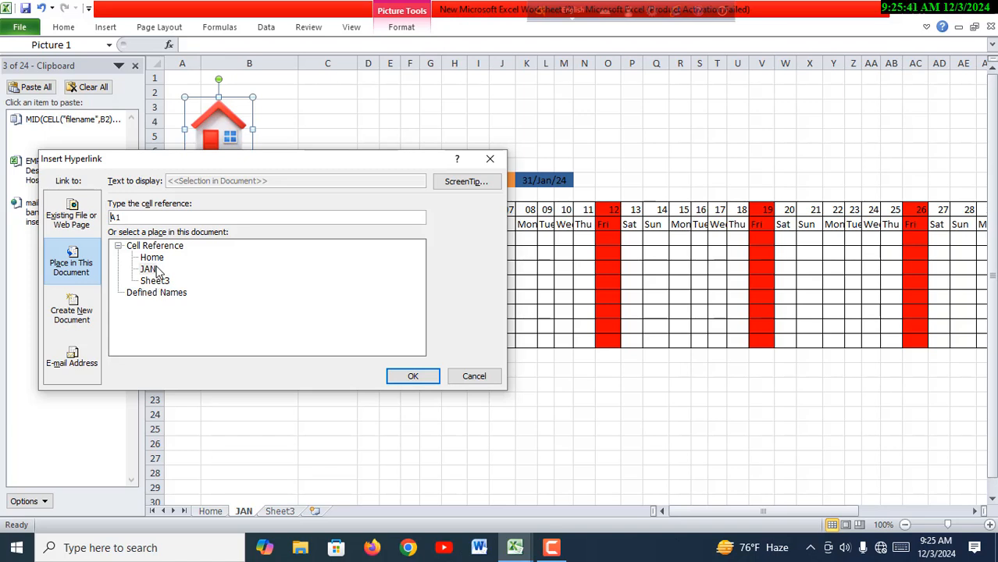
left_click(153, 259)
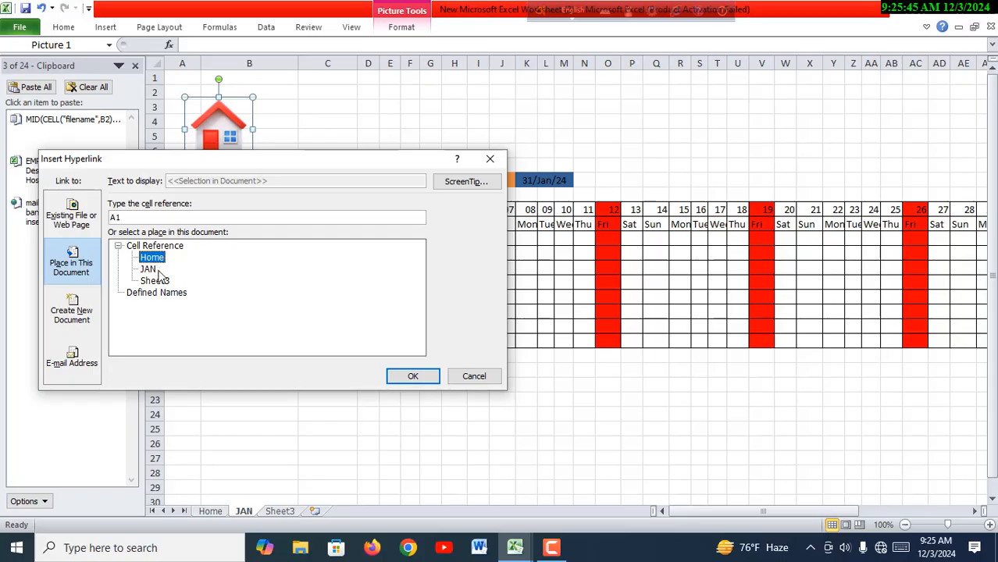
left_click(413, 377)
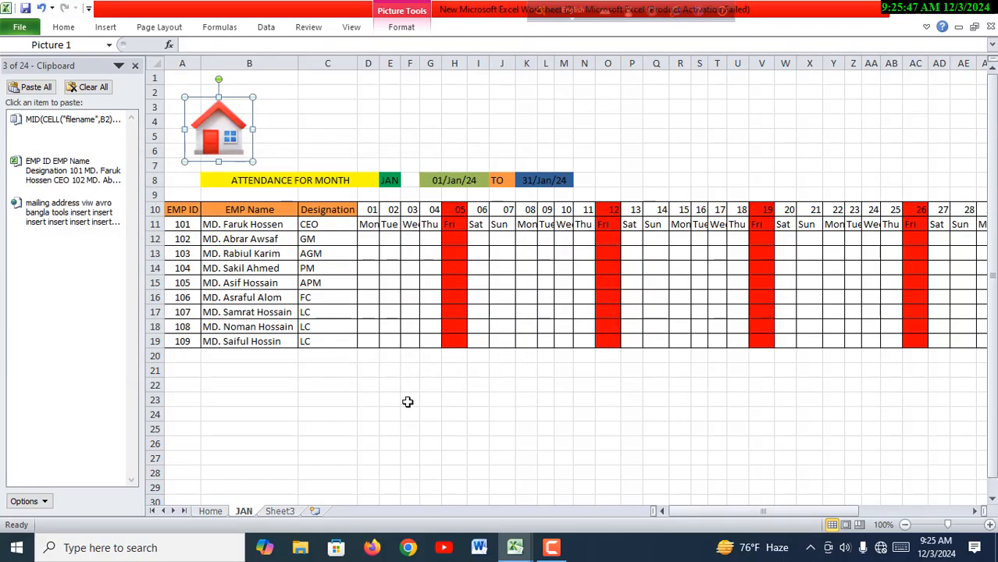
left_click(408, 410)
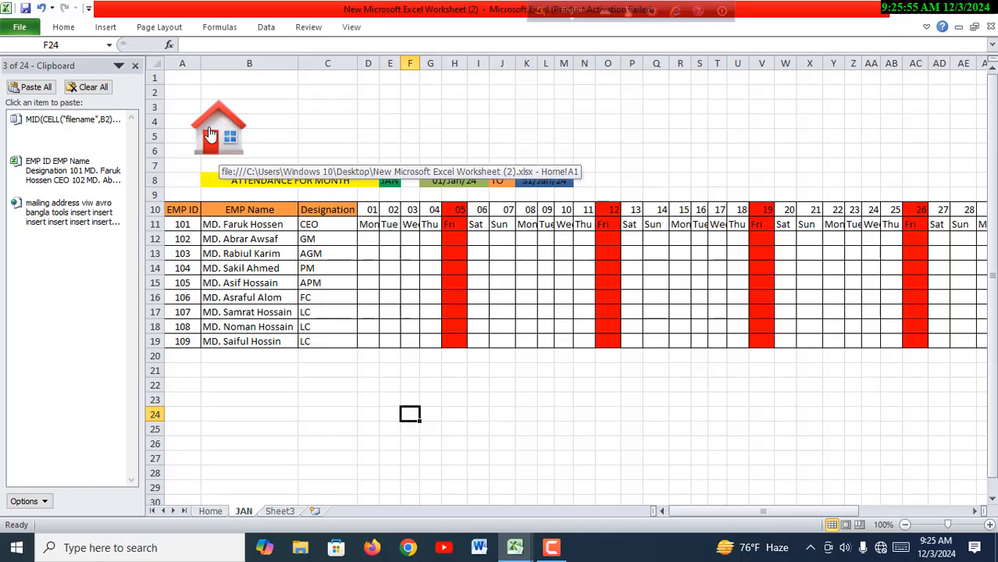
- View the new workbook's Home sheet and return to the JAN sheet
left_click(213, 512)
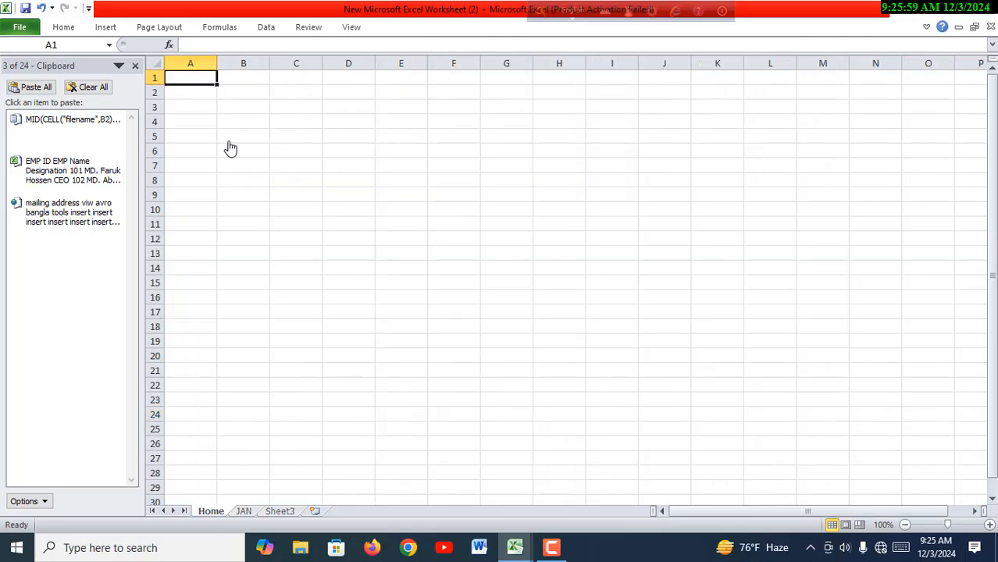
left_click(248, 512)
key("ctrl+Page_Up")
left_click(243, 512)
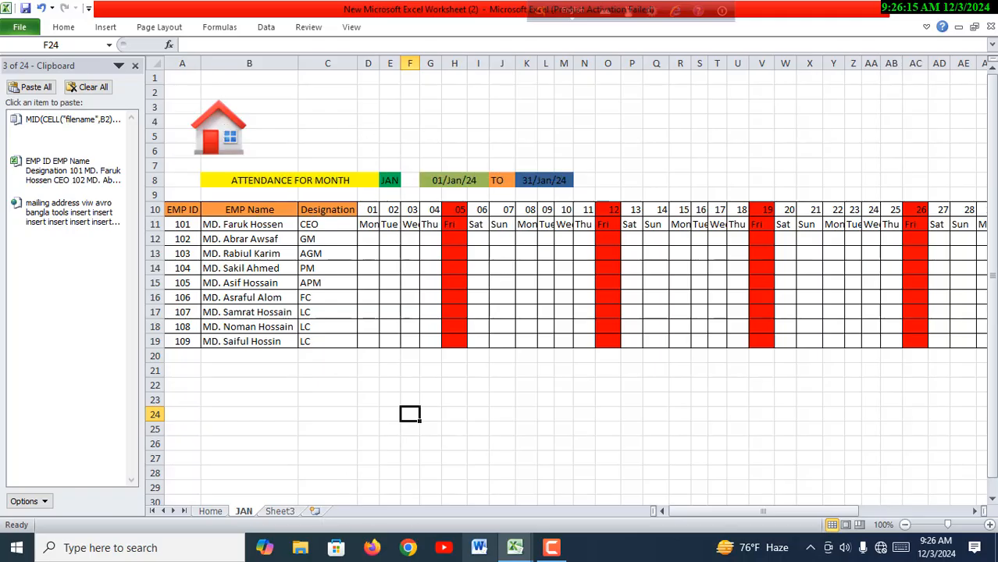
- Test the SEPTEMBER and MAY buttons and the home icon links in the 12 Month Salary Dynamic workbook, returning to the new worksheet
mouse_move(525, 551)
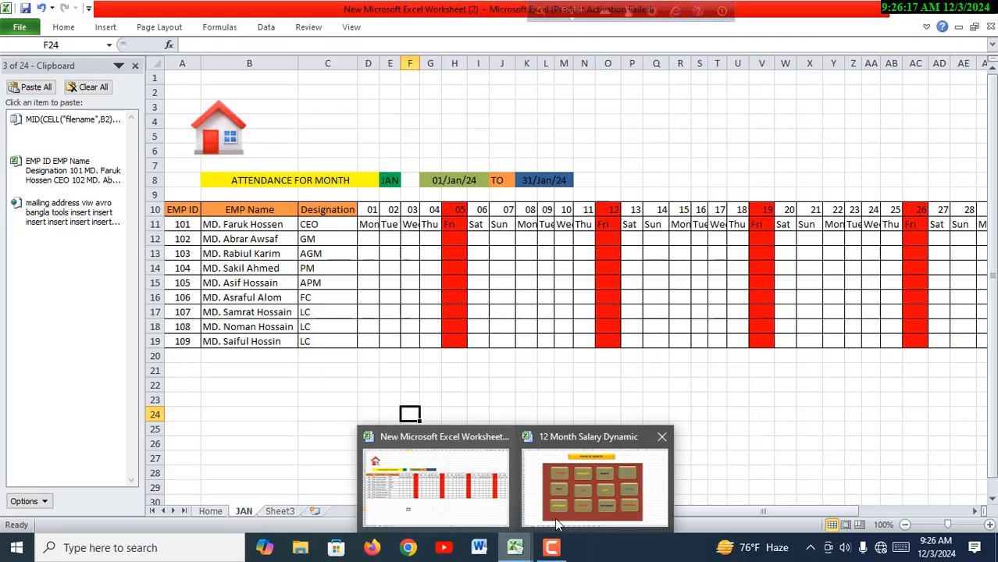
left_click(533, 492)
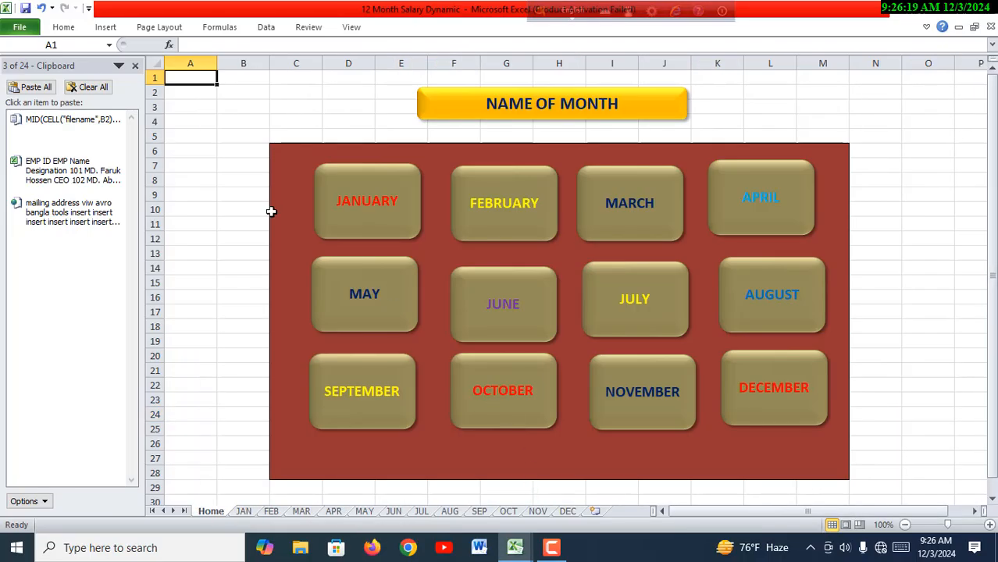
left_click(364, 400)
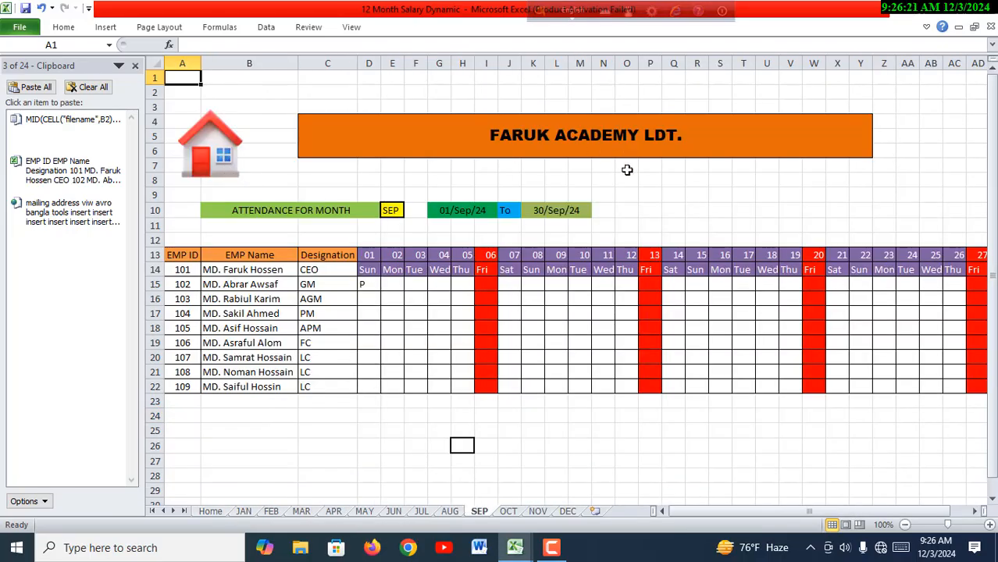
left_click(224, 153)
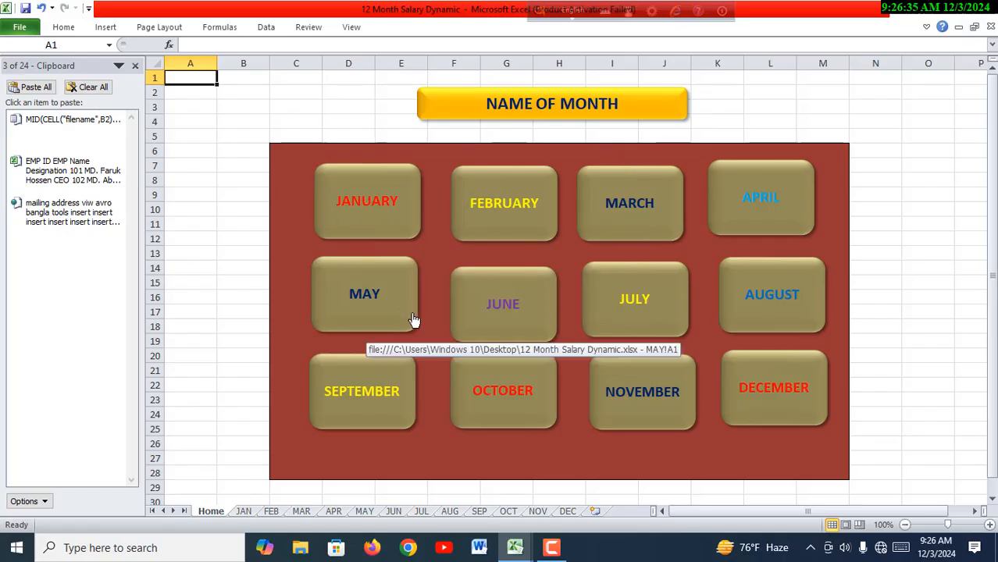
left_click(388, 300)
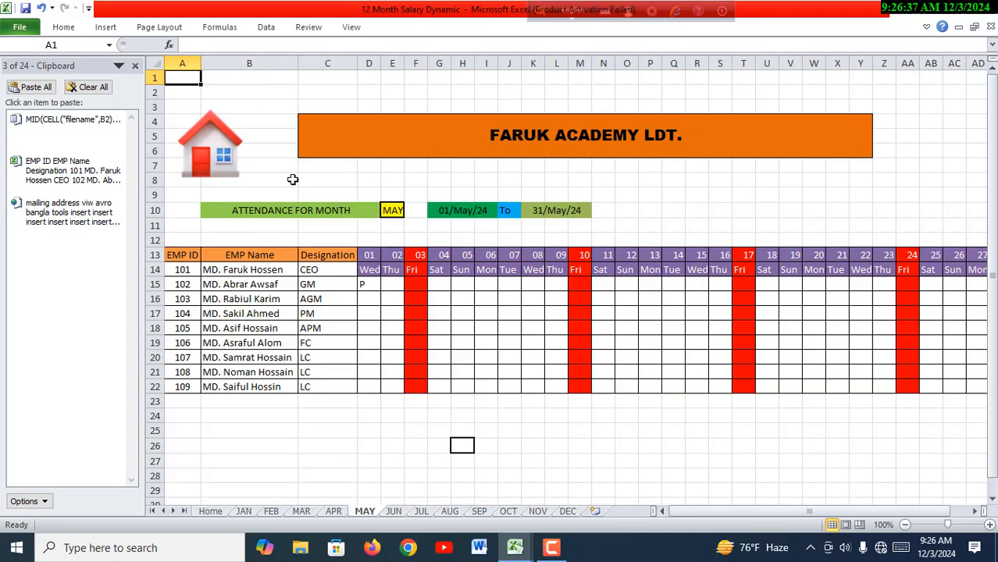
left_click(219, 160)
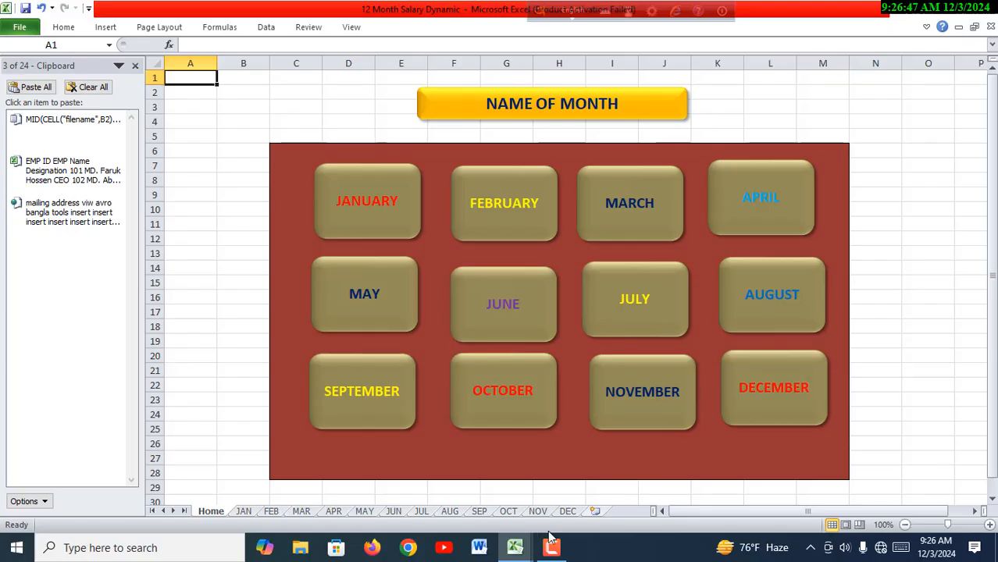
mouse_move(524, 546)
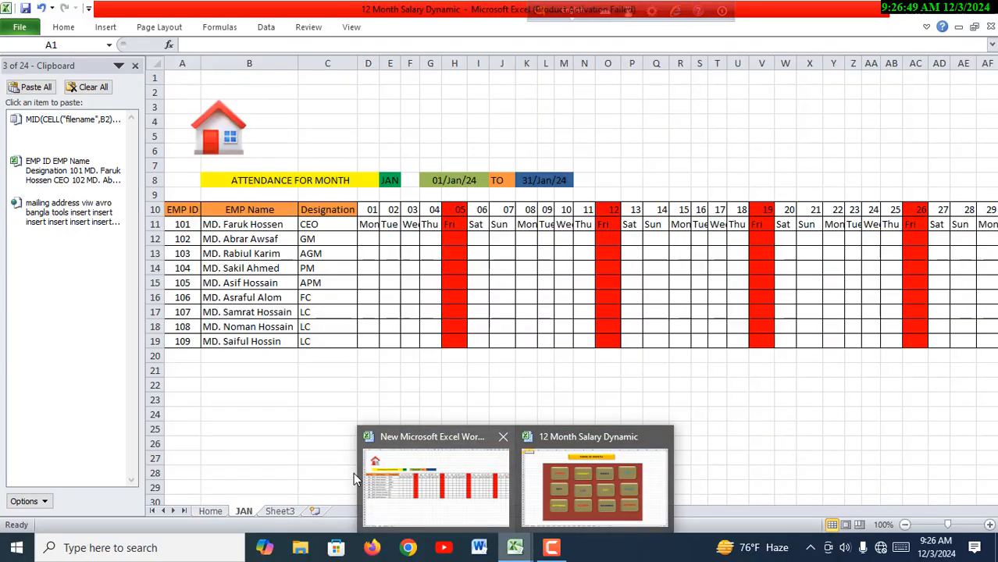
left_click(356, 472)
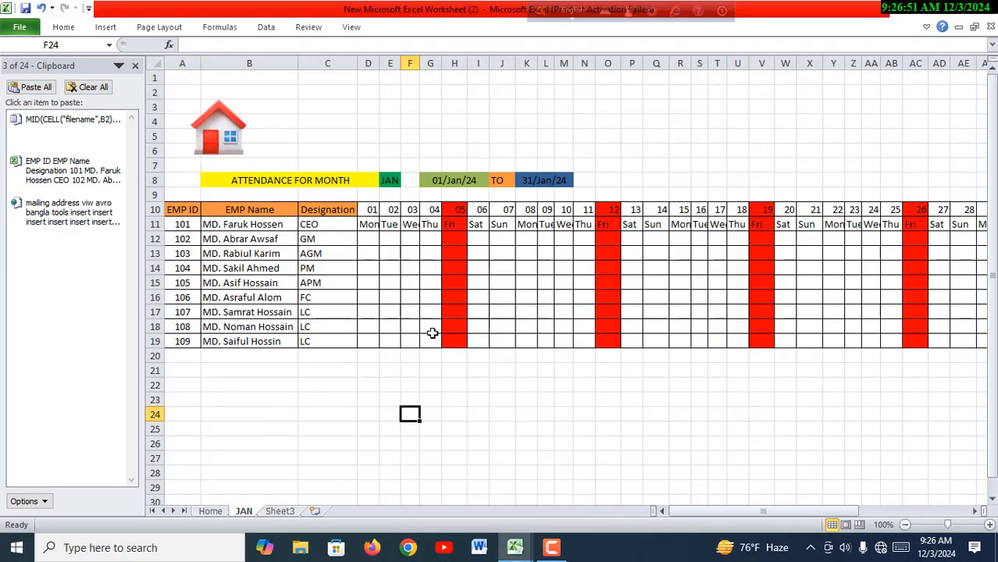
- Follow the home icon's link to the Home sheet and merge and center the range C5:M25
left_click(235, 135)
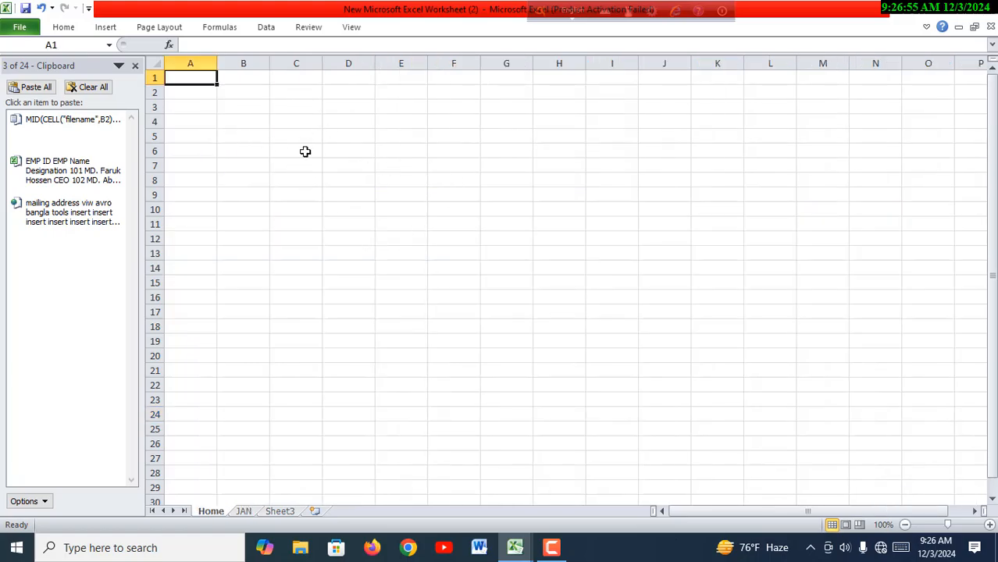
left_click_drag(303, 142, 805, 424)
left_click(67, 28)
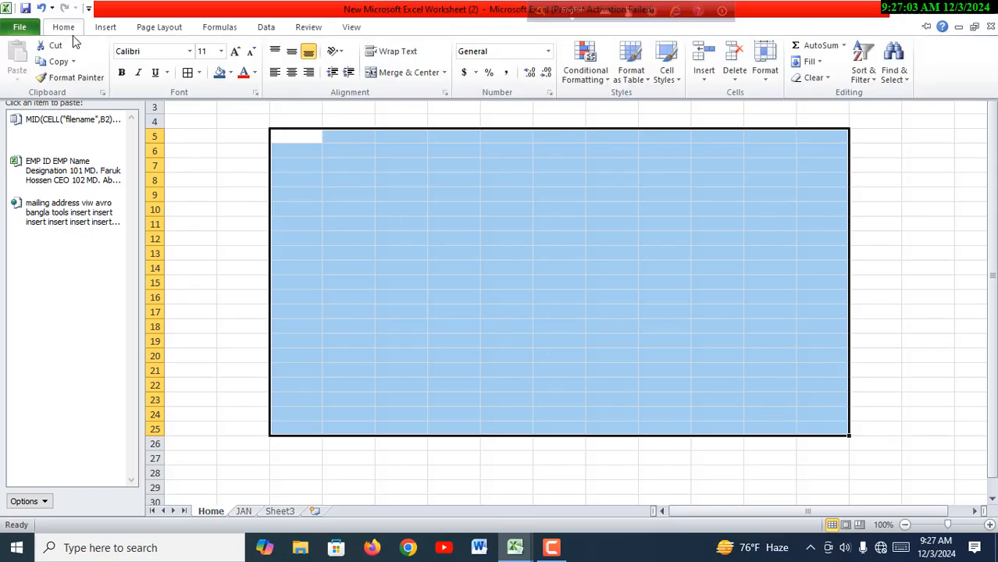
left_click(404, 74)
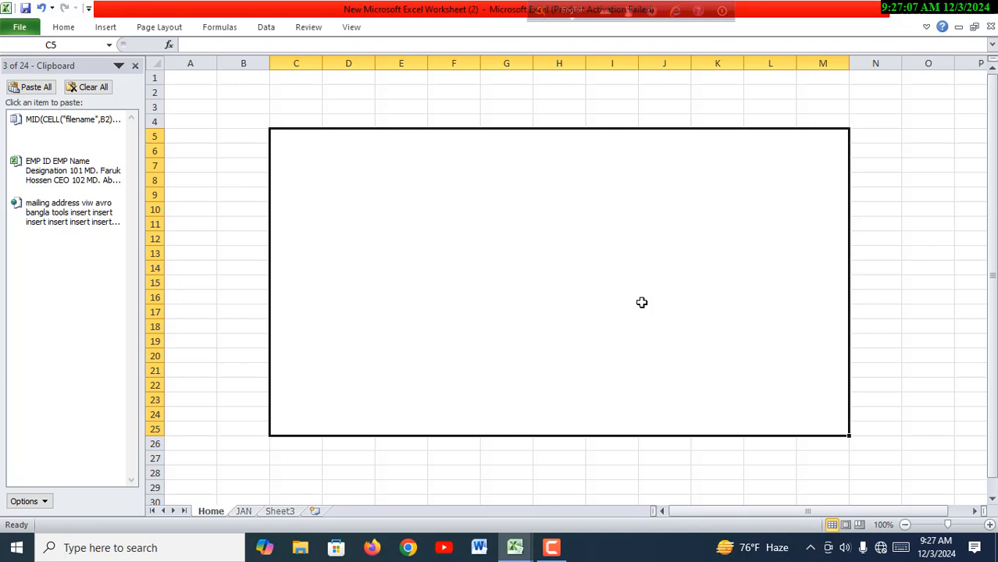
- Draw a rounded rectangle about 1.24" high by 1.64" wide in the upper-left area of the merged block
left_click(107, 27)
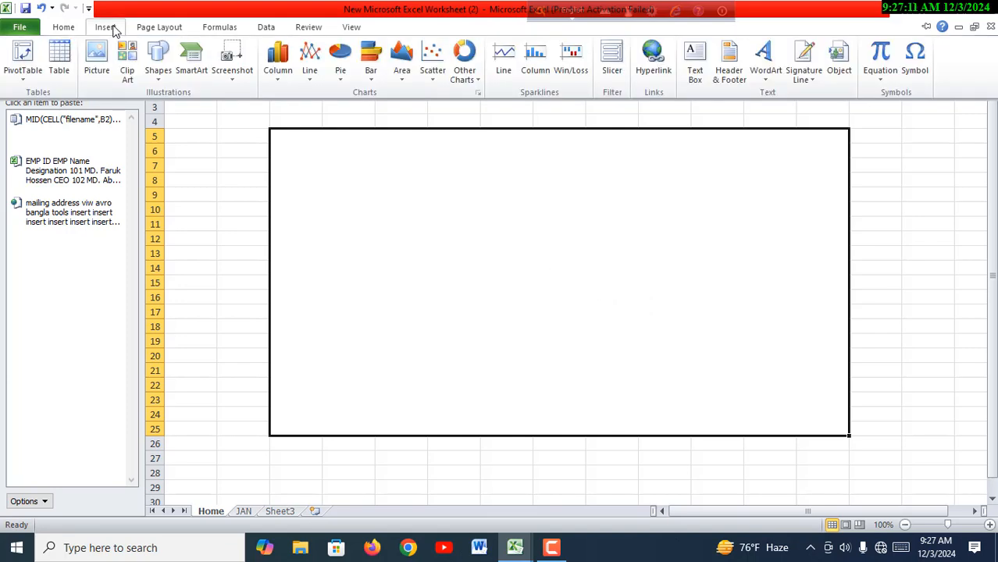
left_click(158, 78)
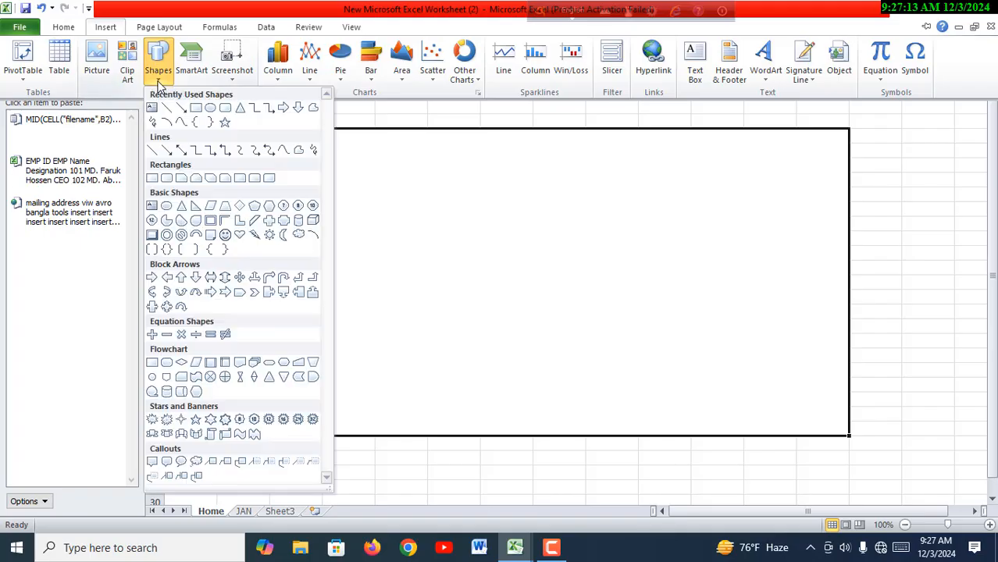
left_click(229, 113)
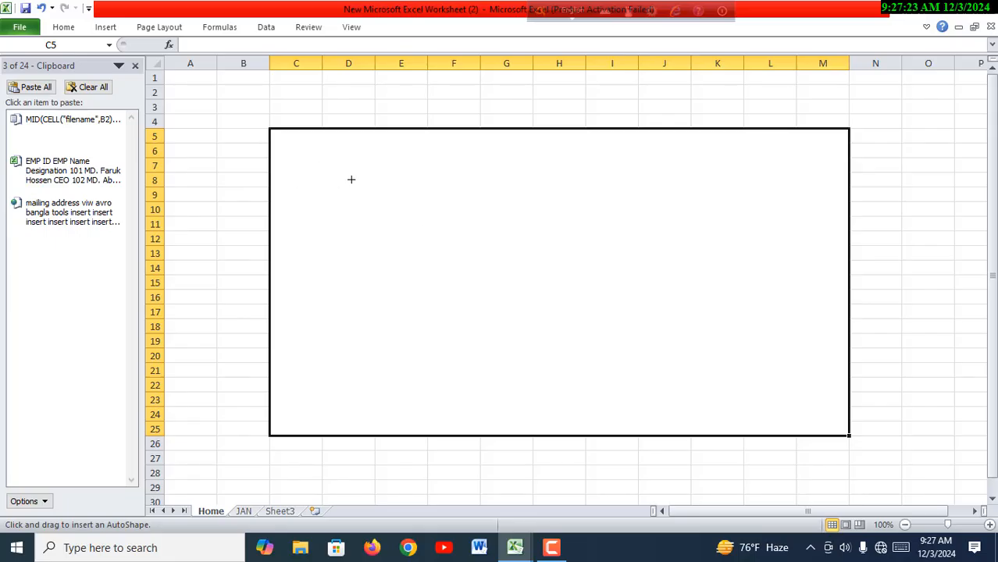
mouse_move(306, 163)
left_mouse_down()
mouse_move(367, 243)
mouse_move(423, 251)
left_mouse_up()
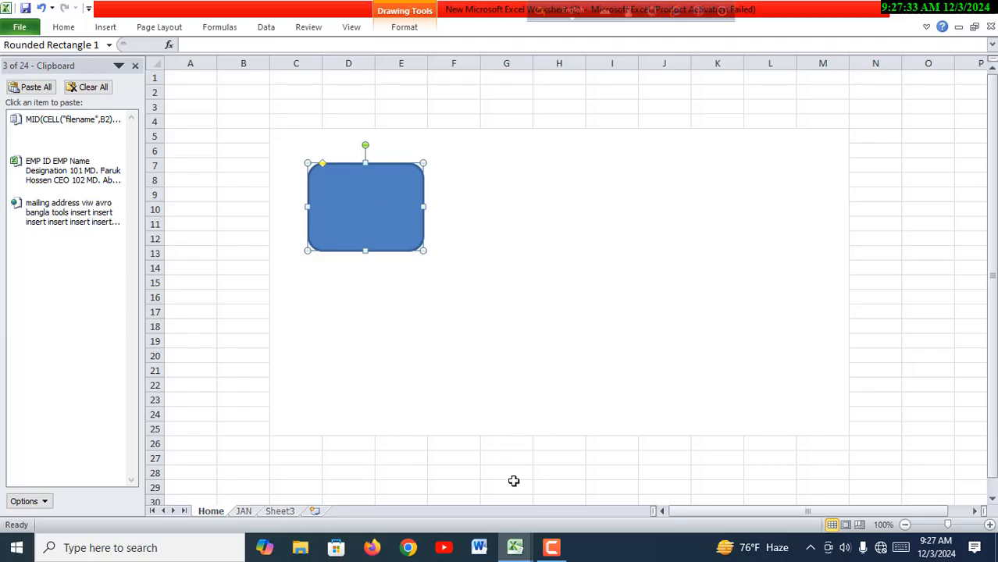
- Examine the month button design on the 12 Month Salary Dynamic workbook's Home sheet and return to the new workbook
mouse_move(517, 551)
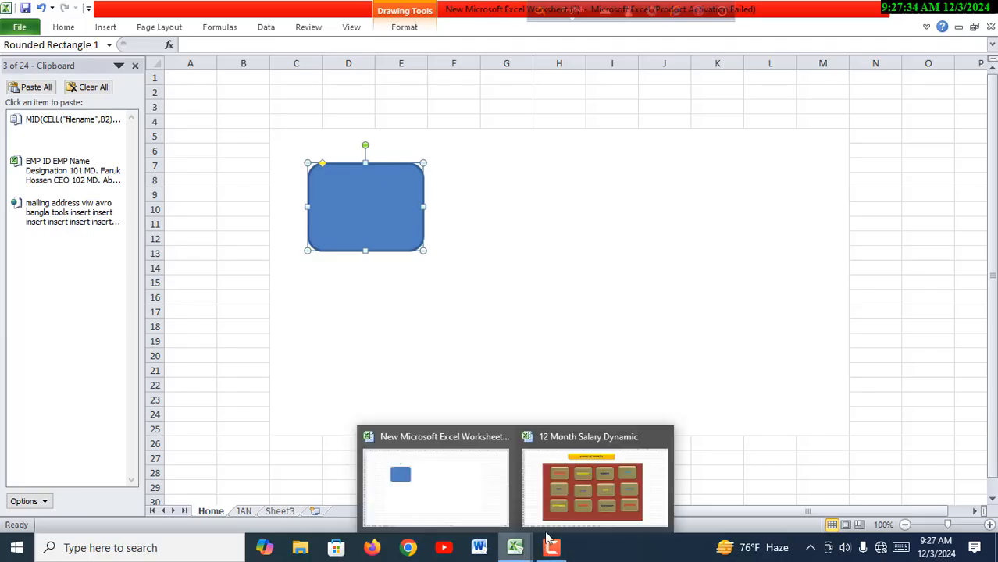
left_click(656, 488)
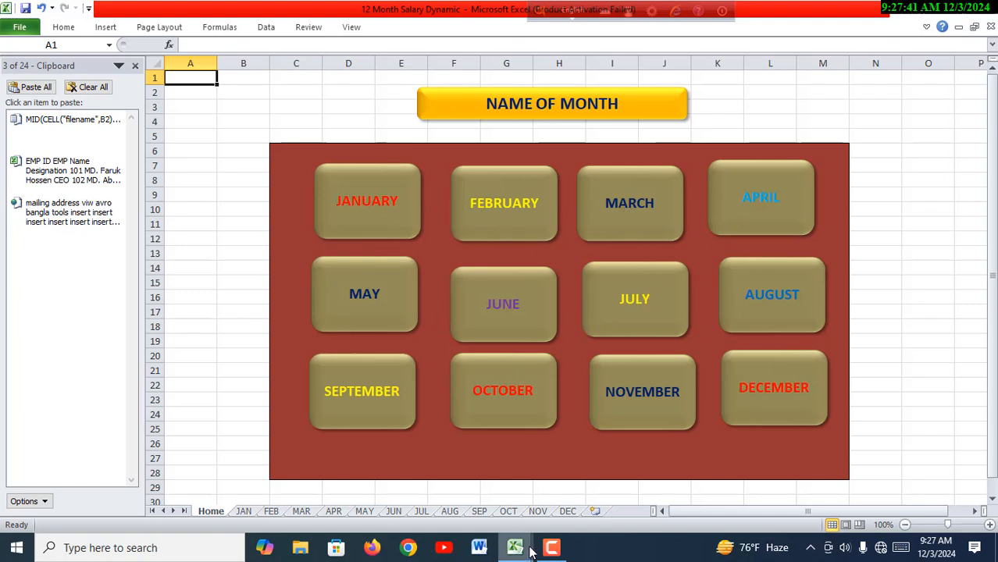
mouse_move(530, 552)
left_click(486, 485)
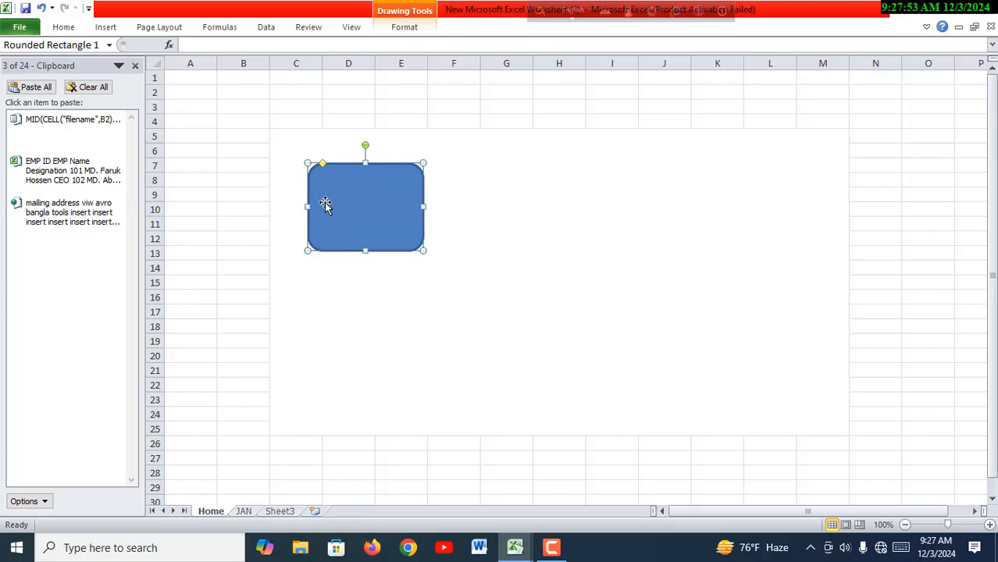
- Fill the rounded rectangle with the darker orange theme color
left_click(64, 29)
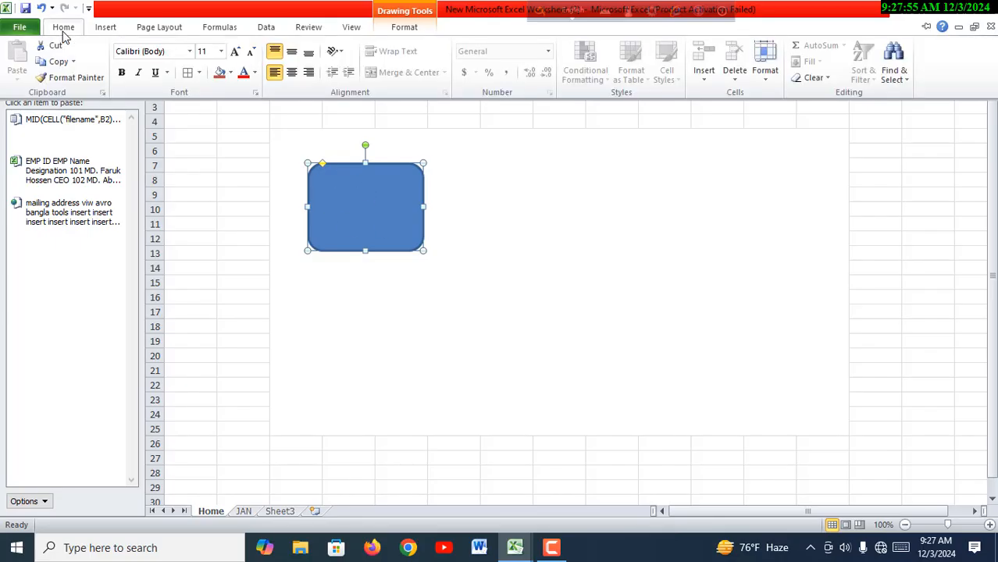
left_click(231, 73)
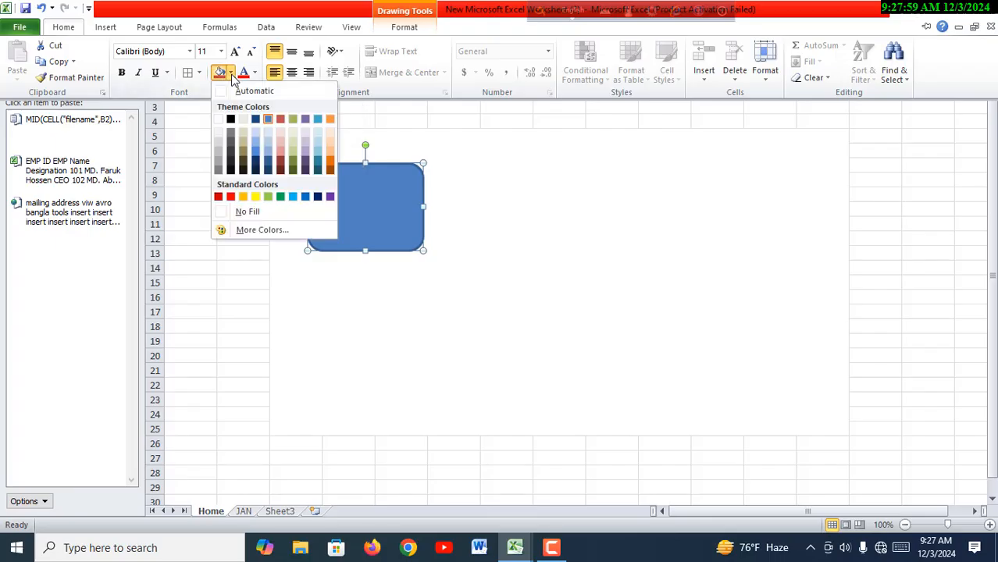
left_click(331, 162)
left_click(458, 245)
- Apply the Preset 2 shape effect to the orange rounded rectangle
left_click(385, 215)
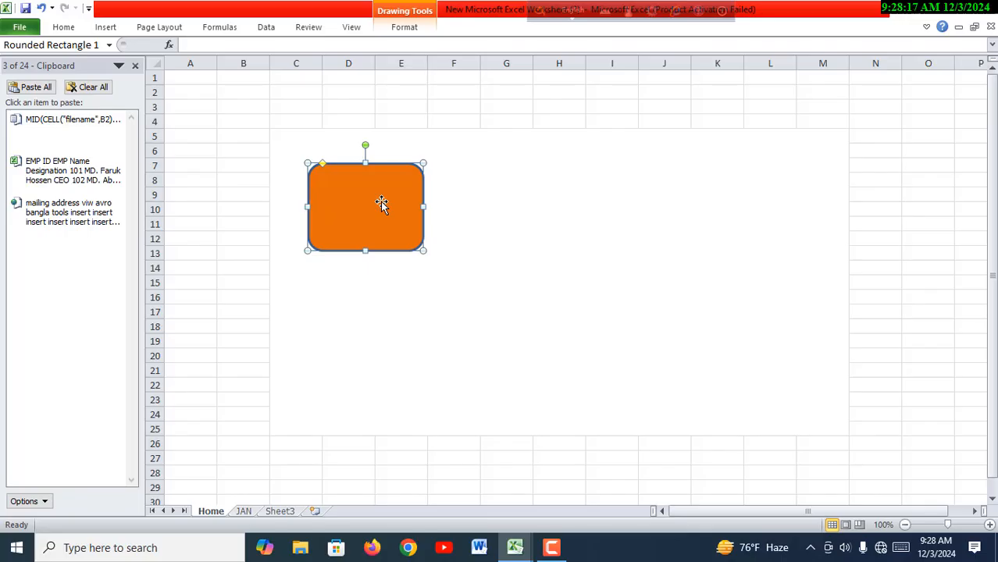
left_click(409, 30)
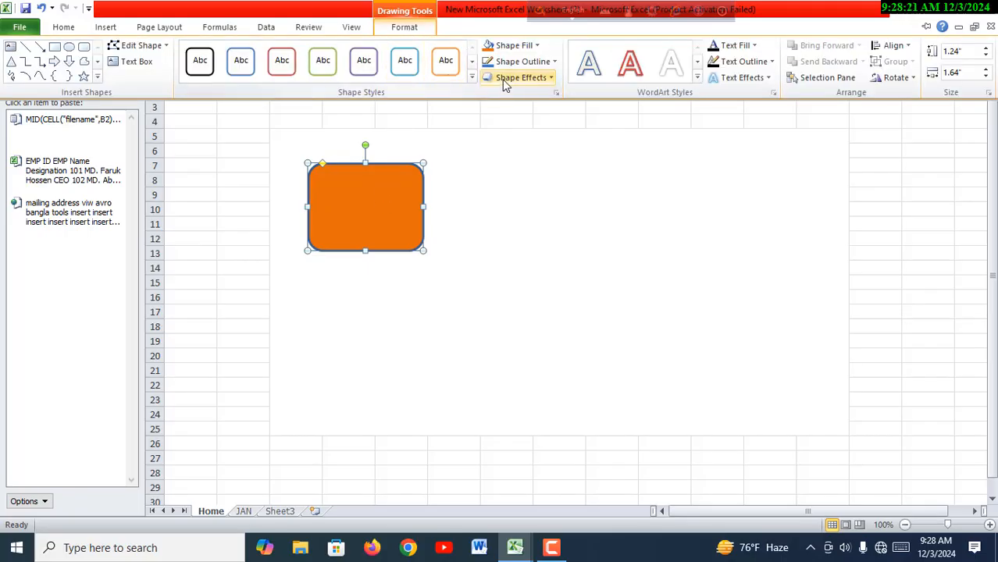
left_click(552, 81)
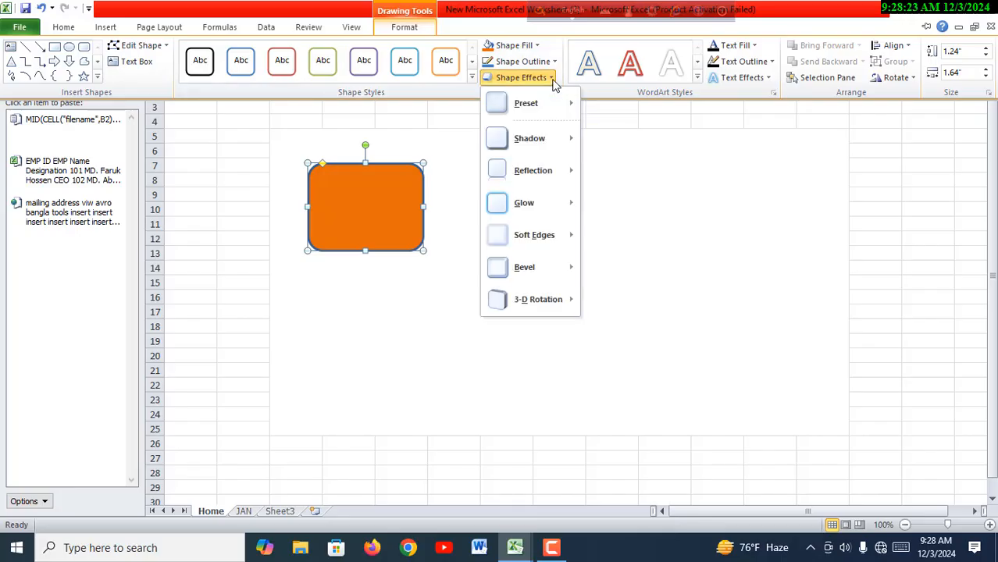
mouse_move(523, 114)
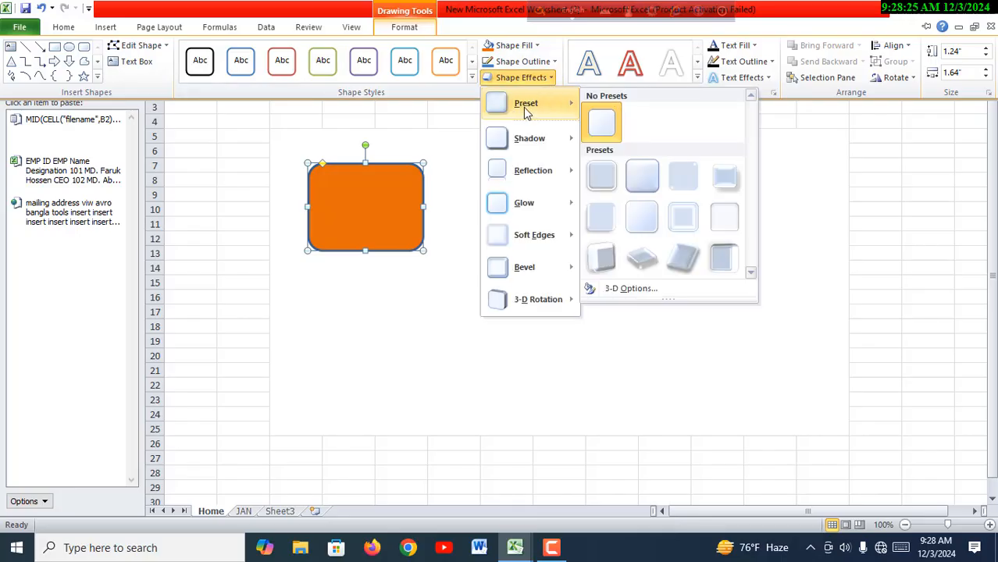
left_click(641, 178)
- Apply the outer shadow offset straight downward to the orange rounded rectangle
left_click(397, 203)
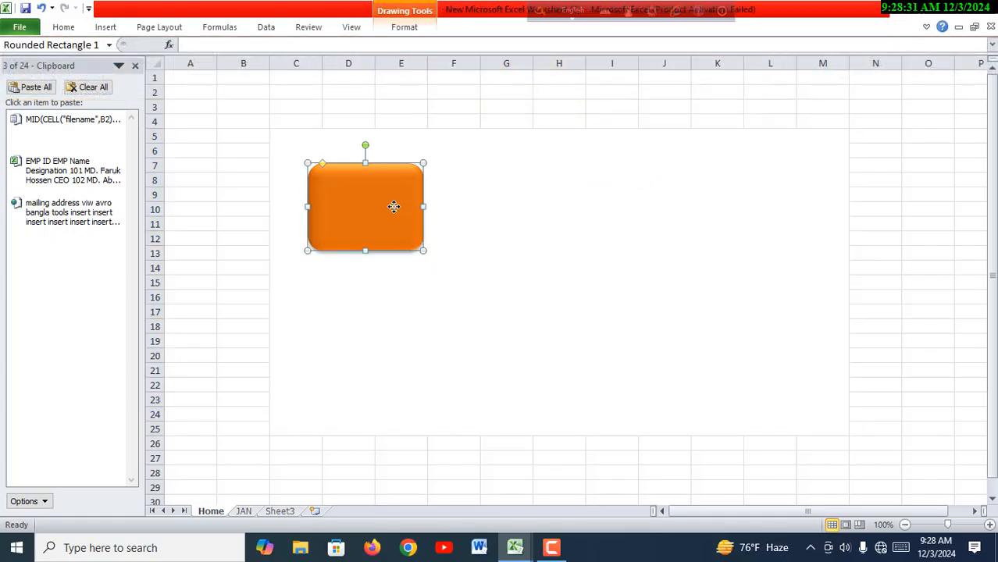
left_click(406, 31)
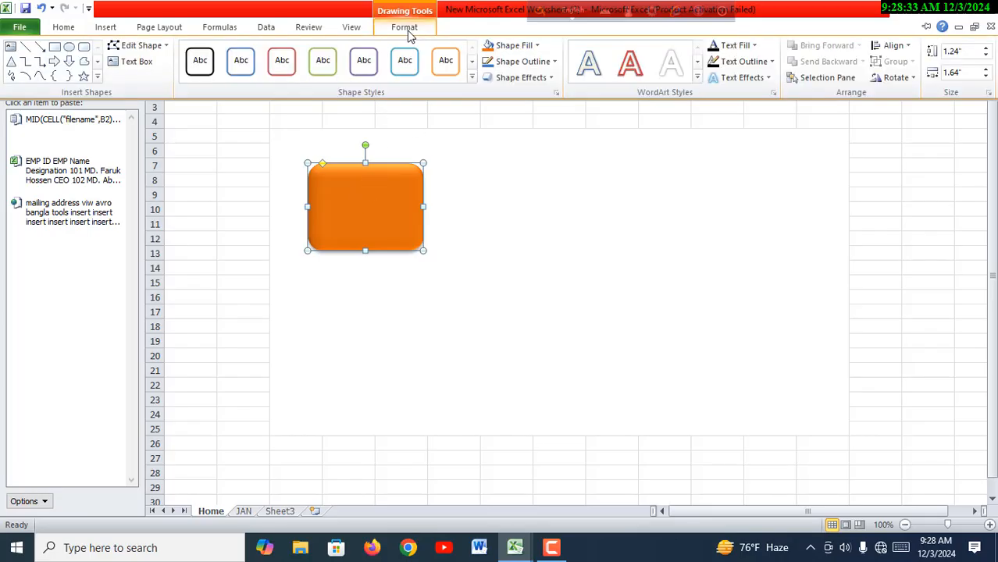
left_click(549, 78)
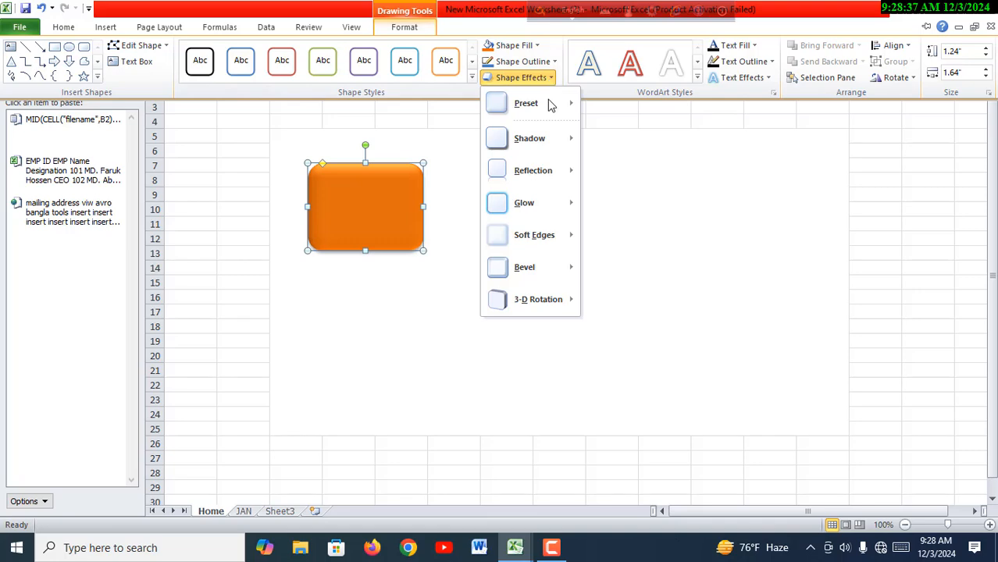
mouse_move(512, 146)
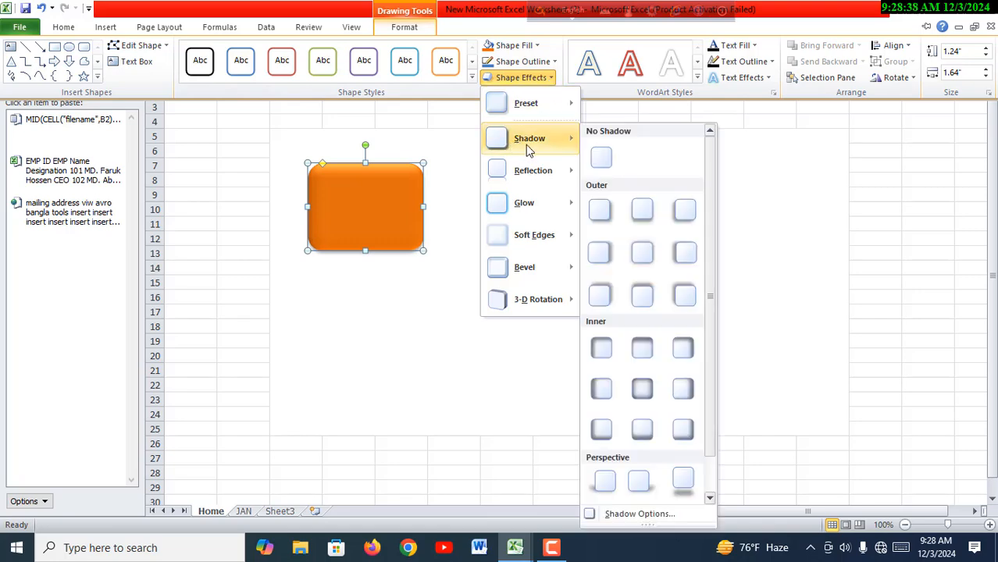
left_click(642, 214)
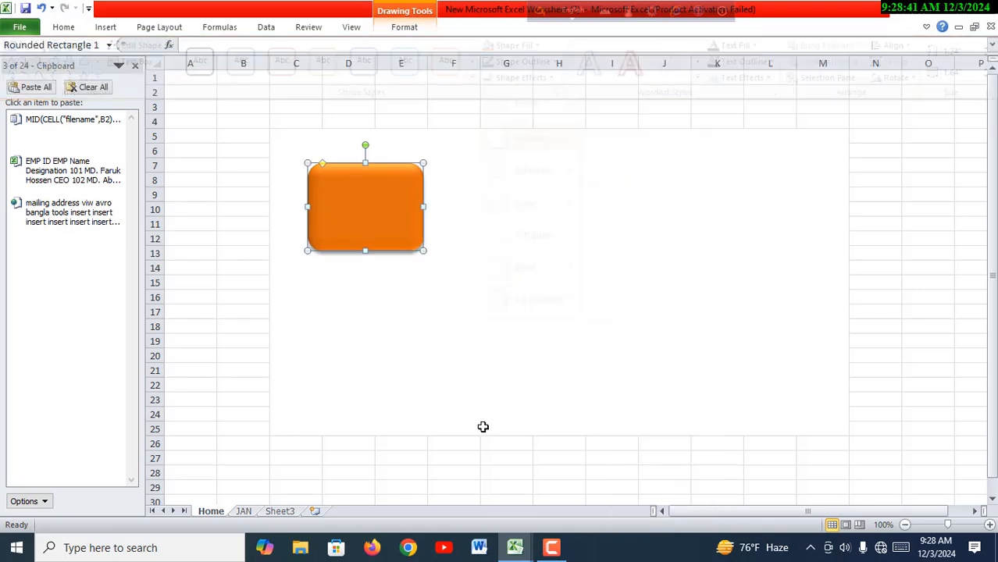
left_click(483, 425)
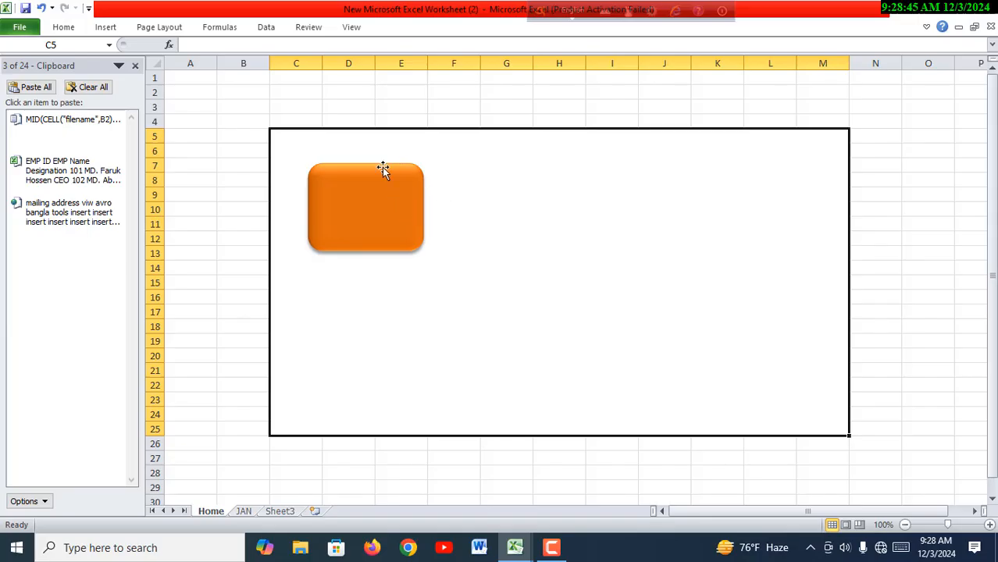
- Label the orange rounded rectangle JAN
left_click(360, 209)
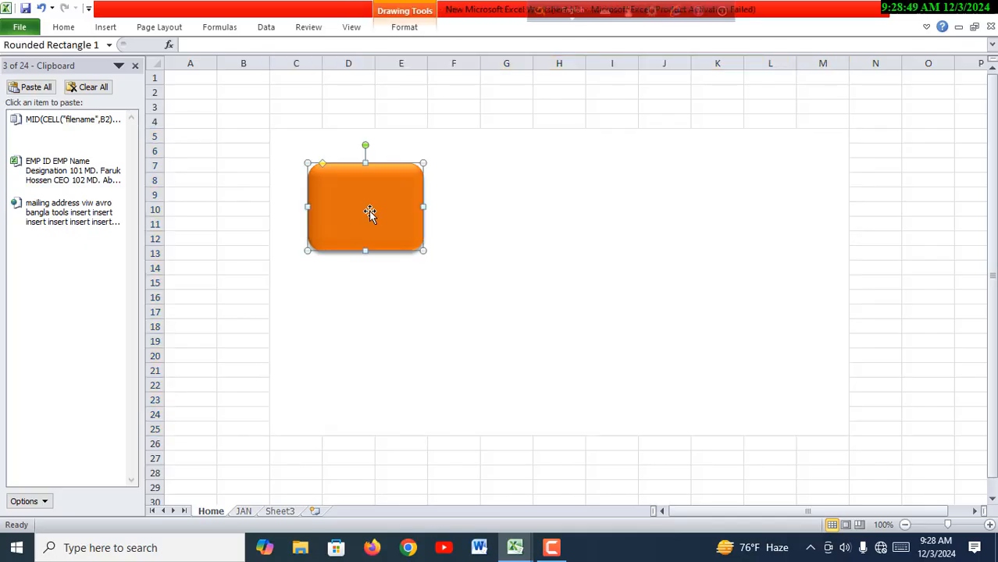
type("JAN")
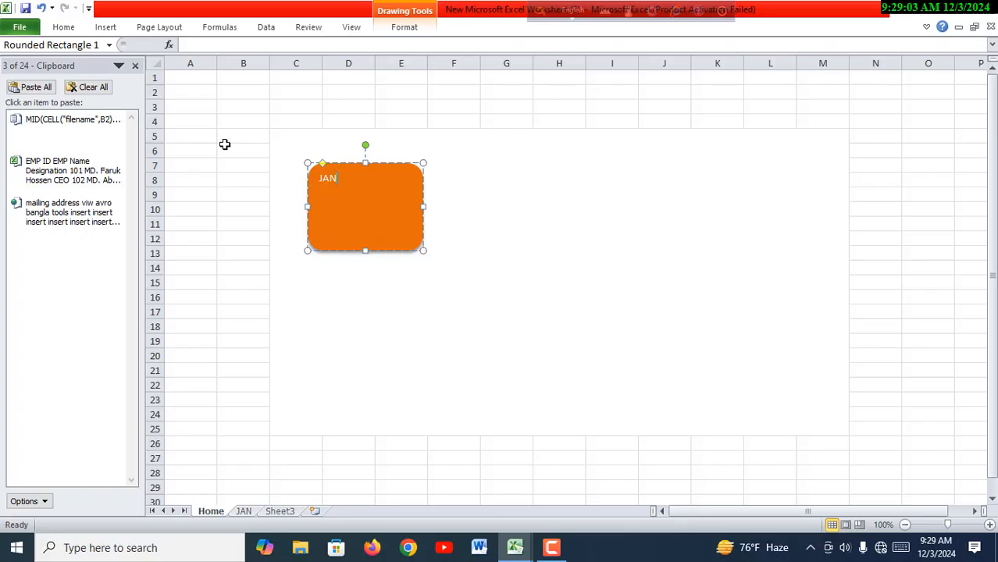
left_click(70, 32)
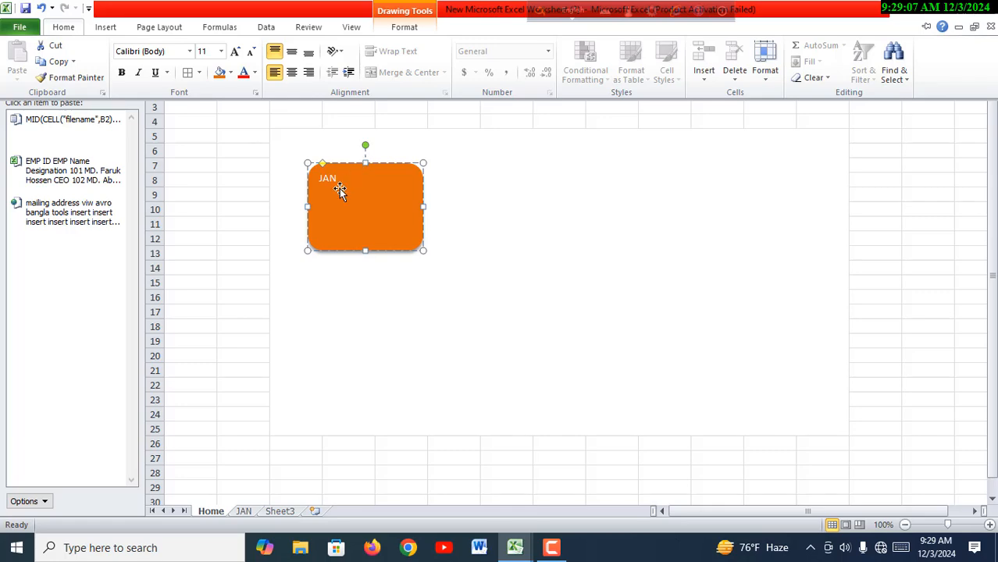
left_click(420, 259)
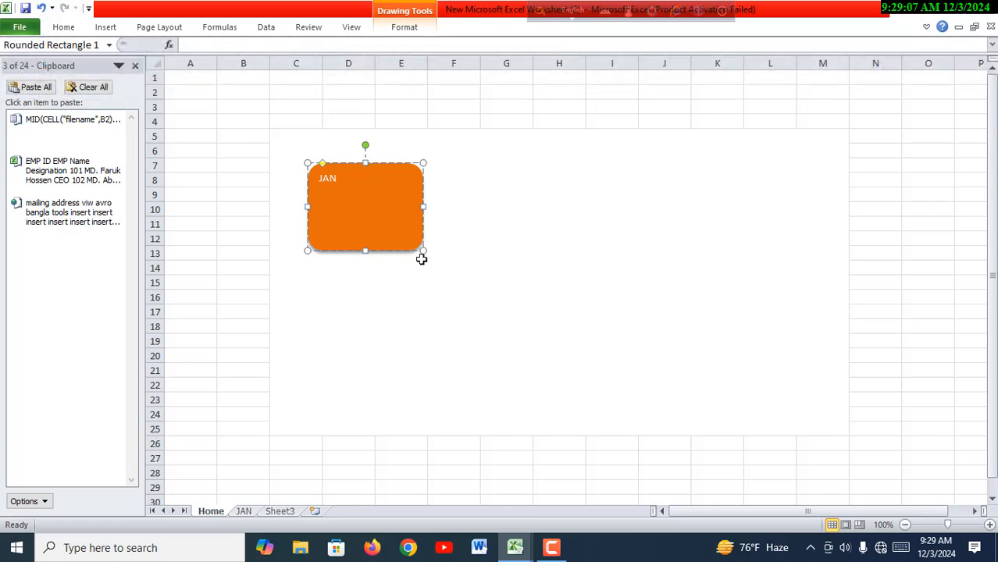
- Center the JAN label horizontally and vertically inside the rounded rectangle
double_click(337, 178)
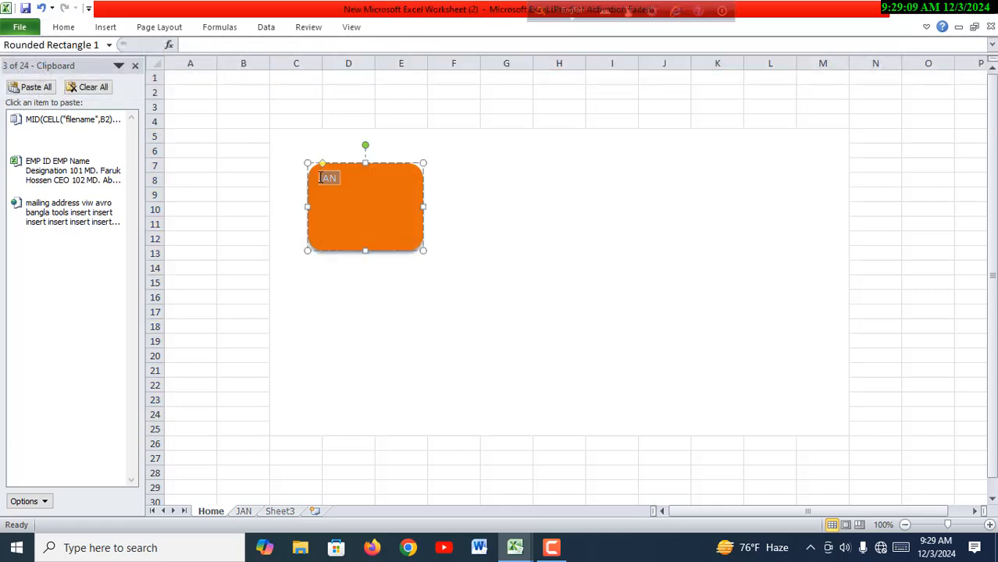
left_click(64, 27)
left_click(289, 68)
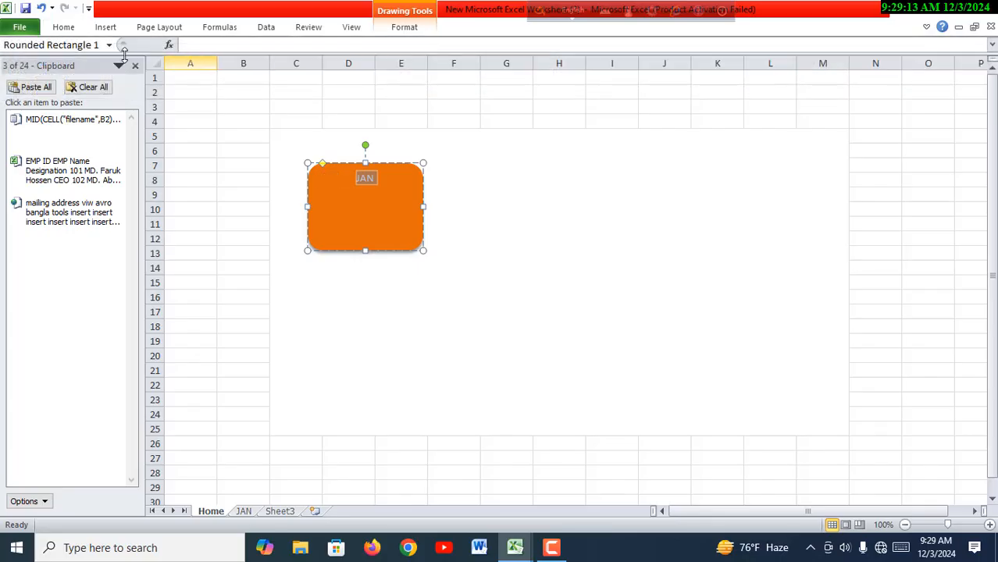
left_click(68, 32)
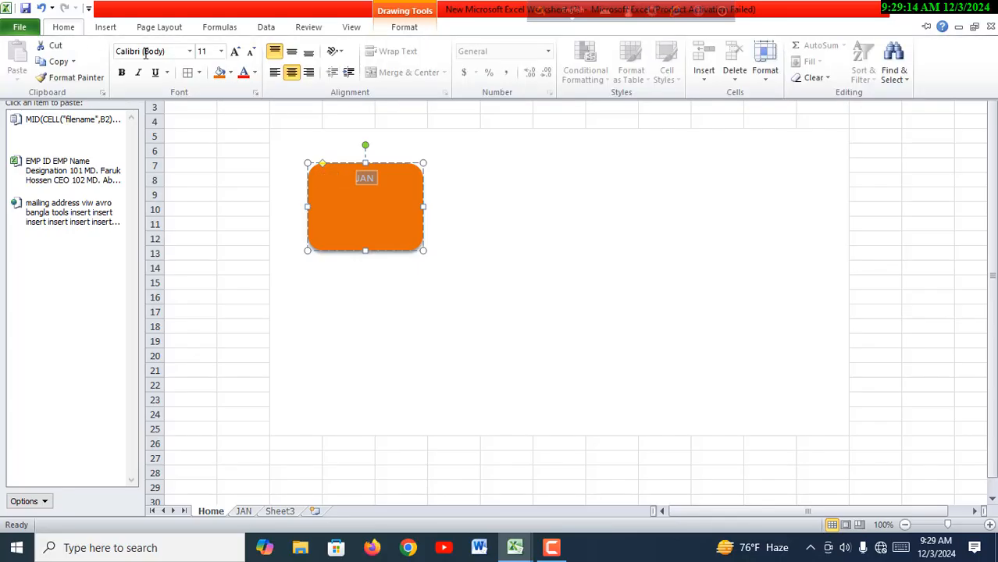
left_click(292, 53)
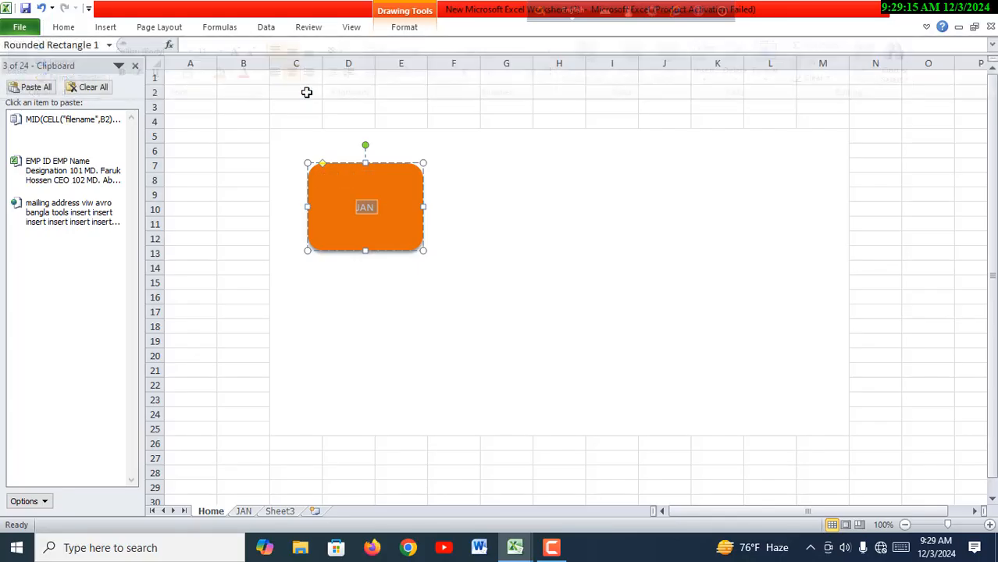
- Color the JAN label text standard red
left_click(67, 29)
left_click(256, 76)
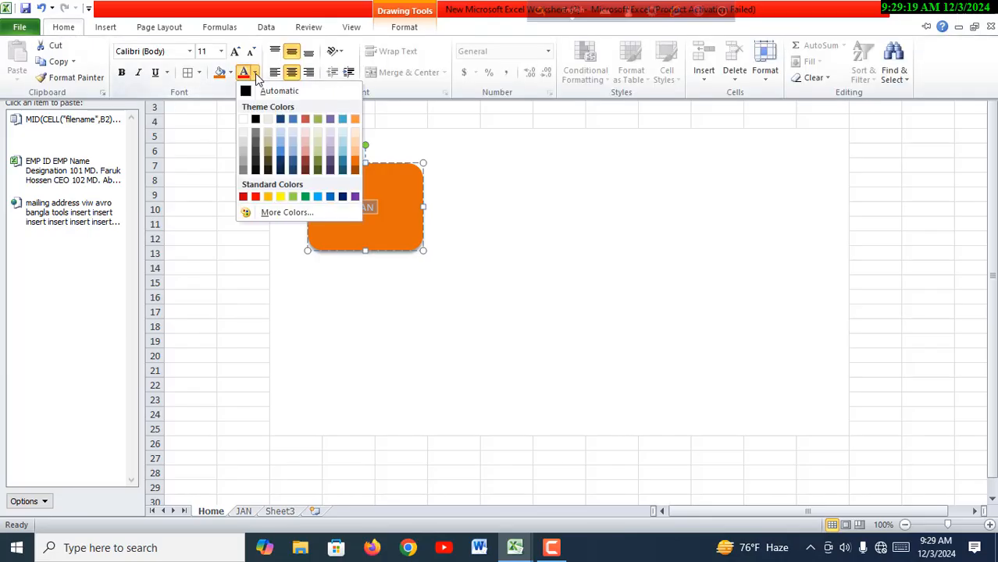
left_click(255, 196)
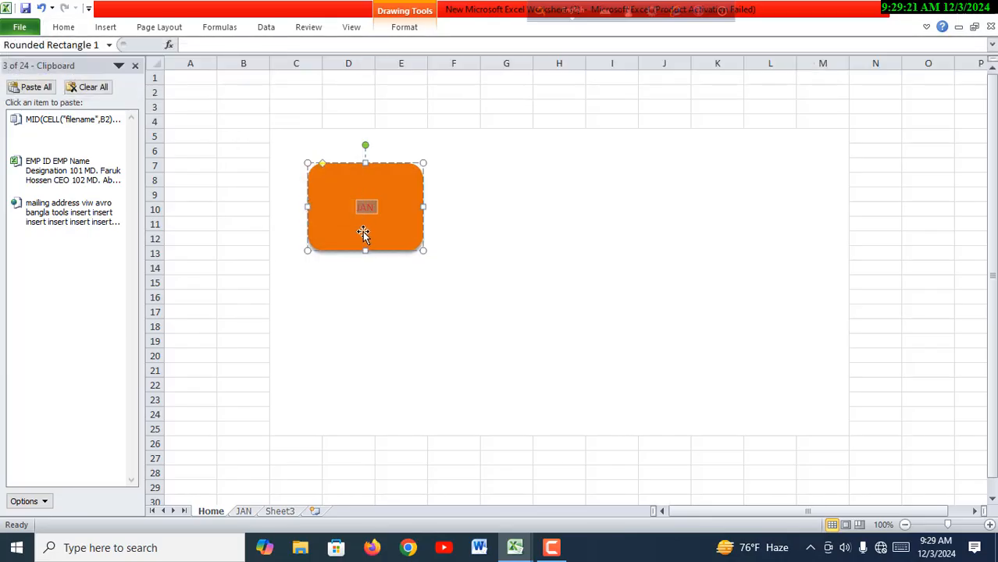
- Set the JAN label to font size 18 and make it bold
left_click(66, 28)
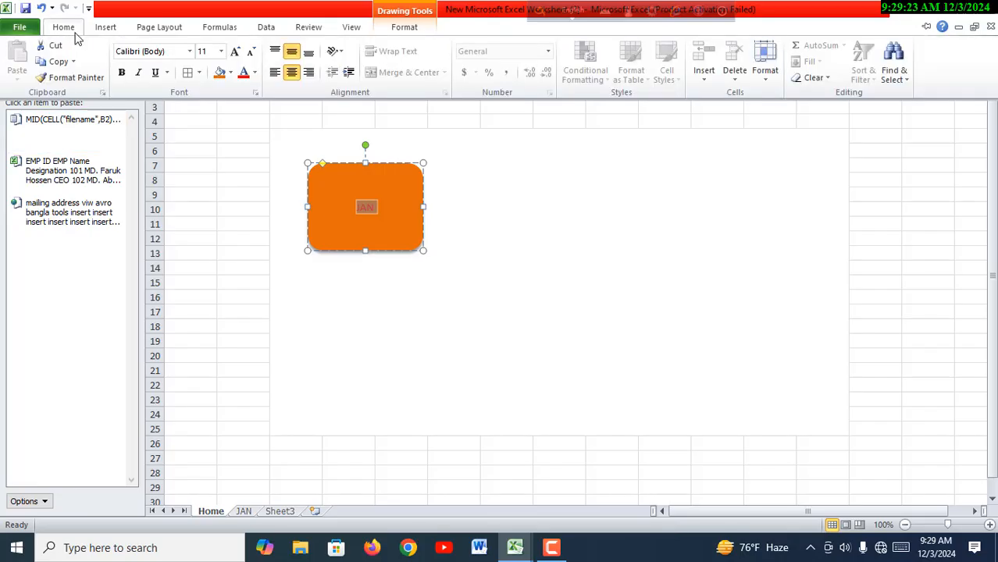
left_click(222, 52)
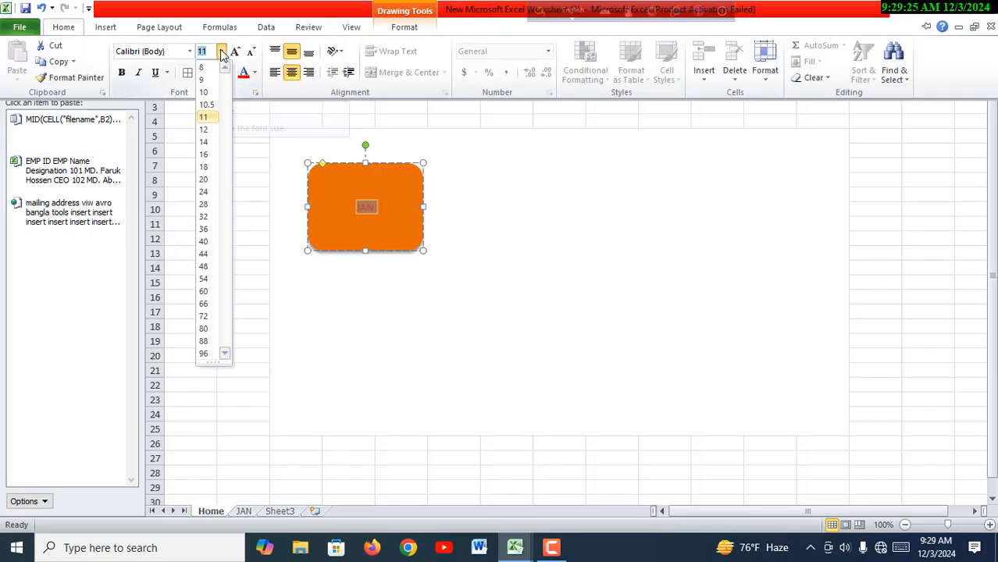
left_click(214, 169)
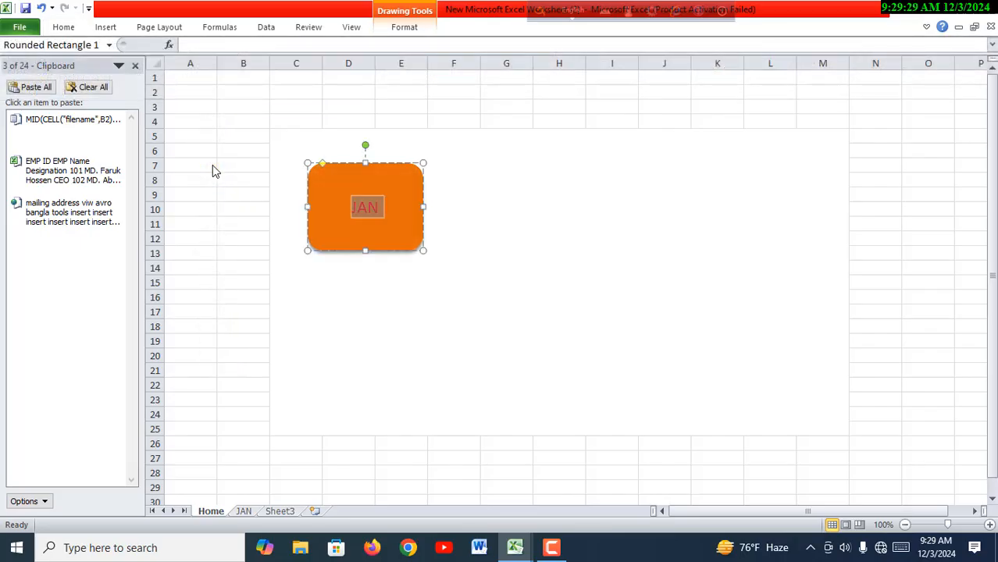
left_click(72, 30)
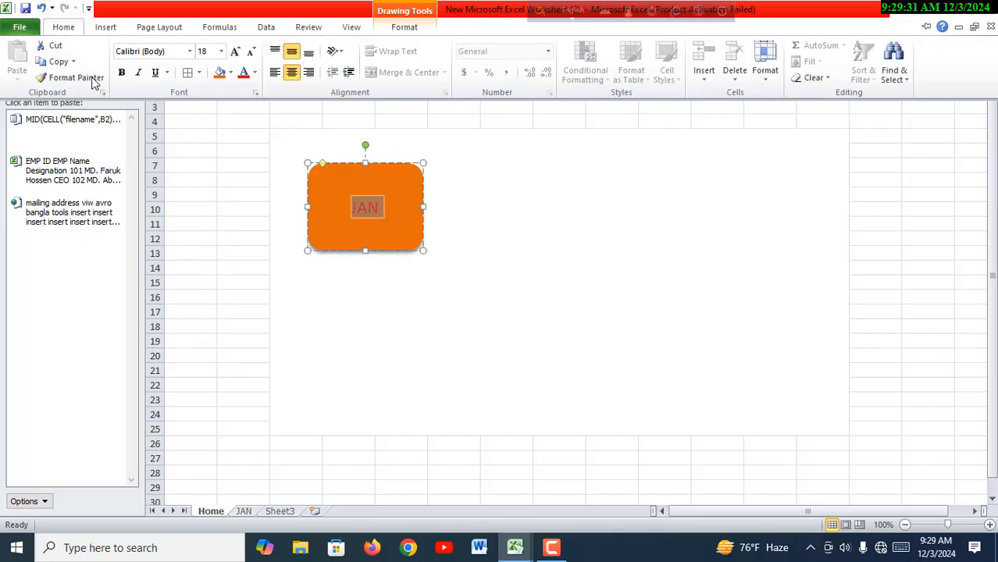
left_click(128, 76)
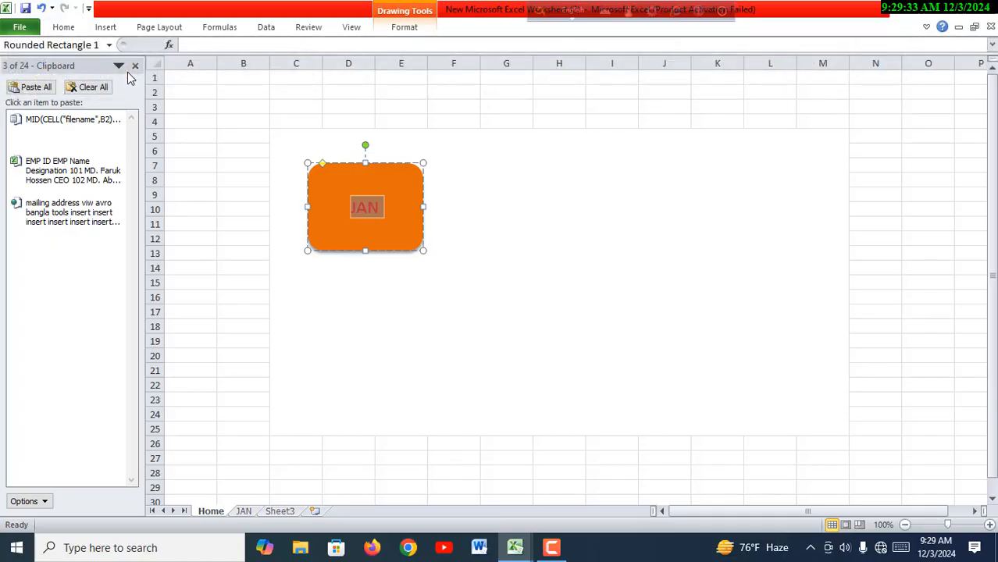
left_click(401, 285)
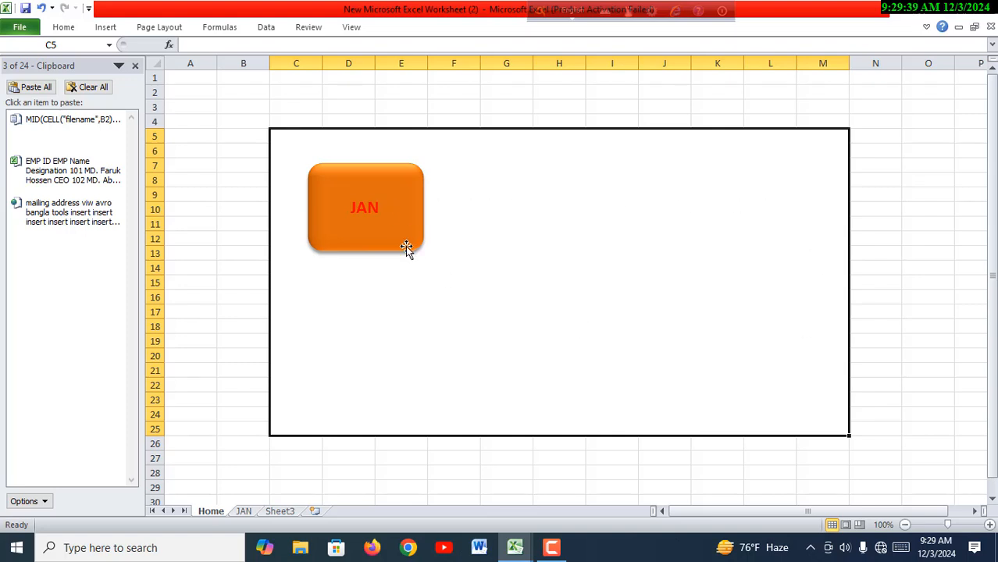
- Duplicate the JAN button repeatedly to create the buttons for the other months
left_click(395, 224)
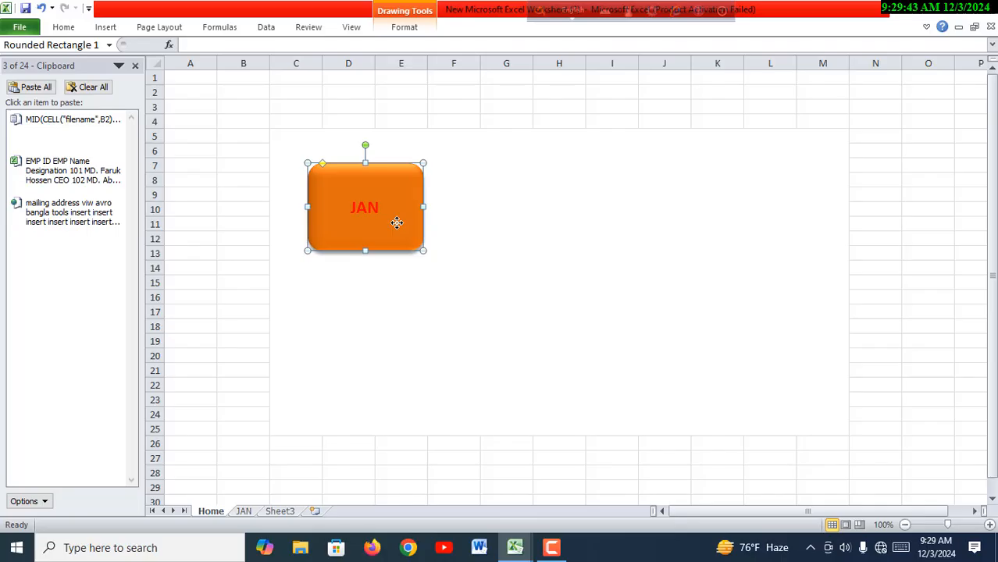
key("ctrl+d")
key("ctrl+d")
key("ctrl+d")
key("ctrl+d")
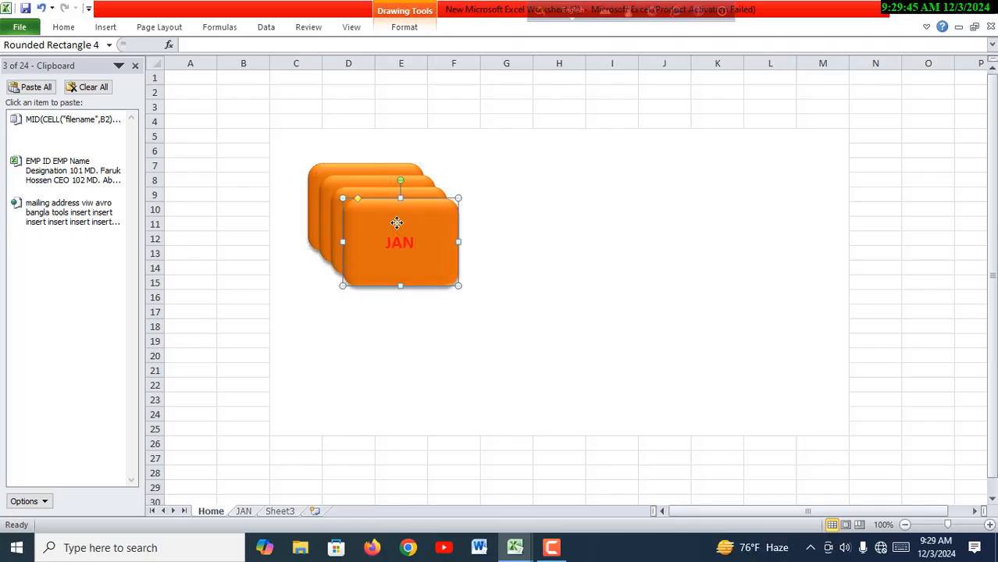
key("ctrl+d")
key("ctrl+d")
key("ctrl+d")
key("ctrl+d")
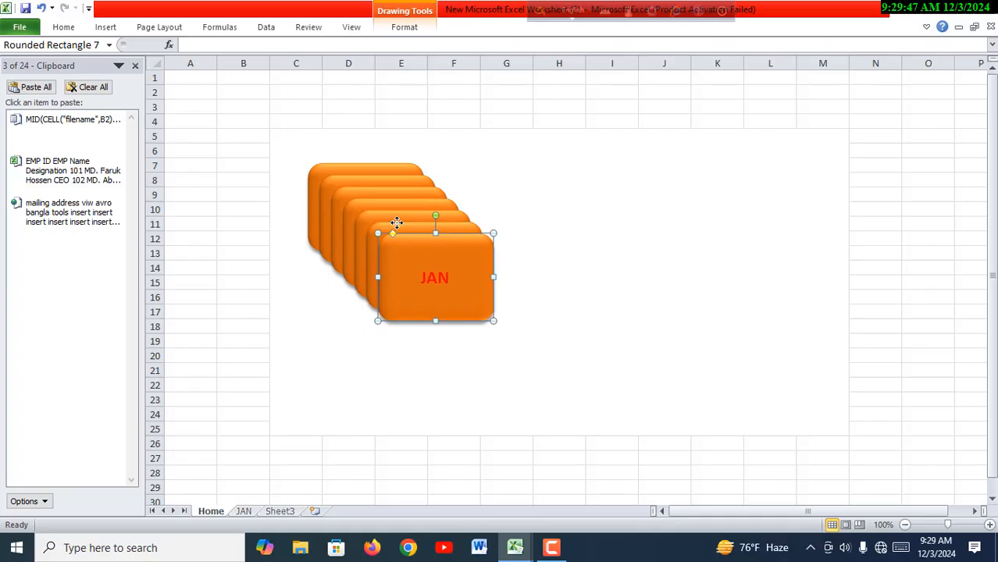
key("ctrl+d")
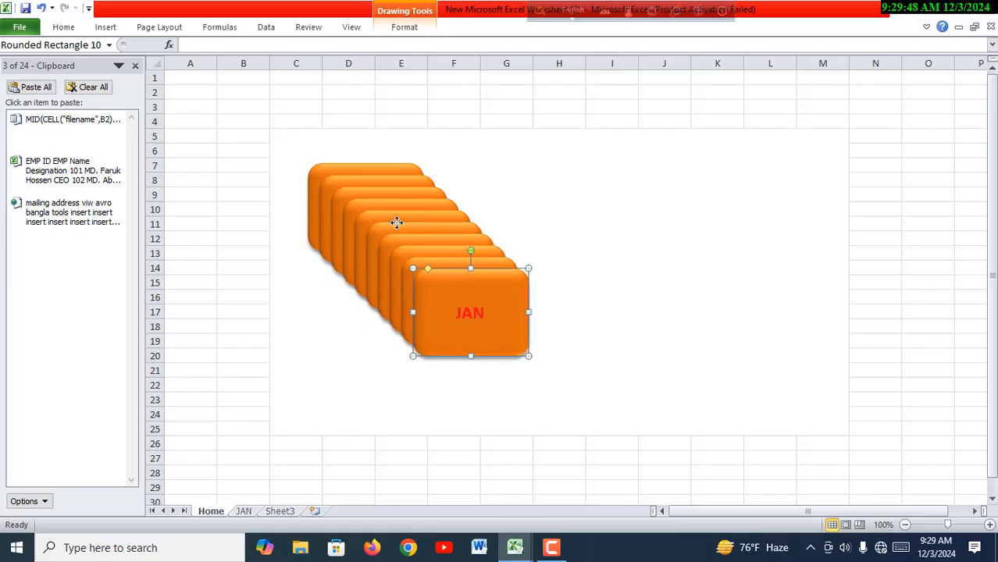
- Arrange the month buttons inside the merged block in three rows of four
left_click_drag(507, 334, 818, 204)
left_click(496, 321)
left_click_drag(497, 321, 814, 315)
left_click_drag(471, 333, 810, 433)
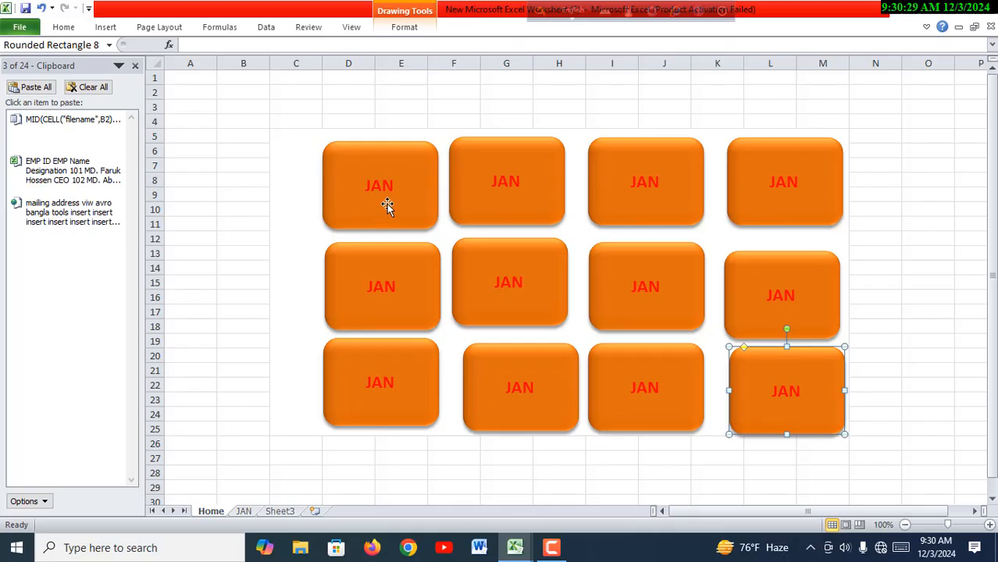
- Relabel the second and third buttons of the first row as FEB and MAR
double_click(508, 180)
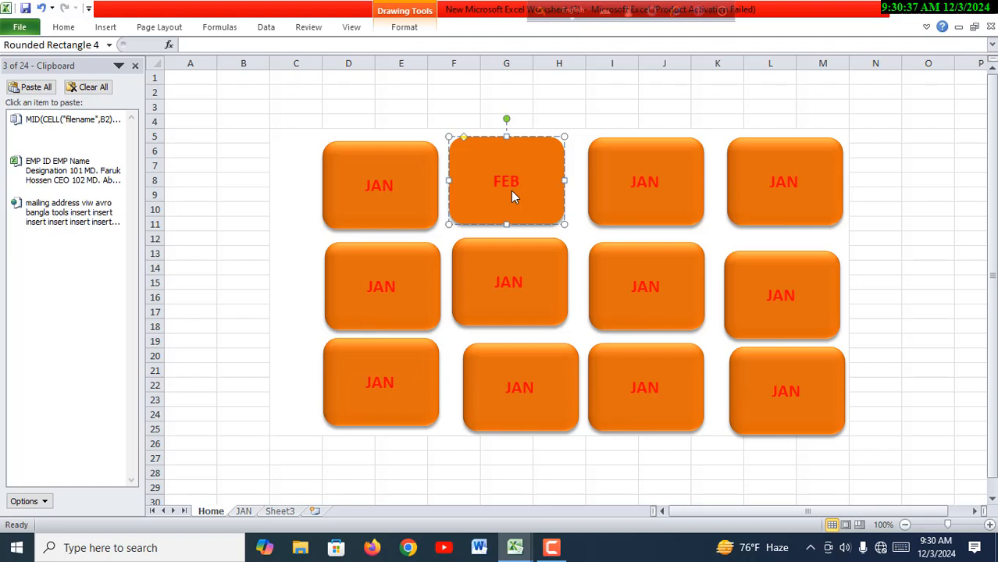
double_click(660, 179)
type("MAR")
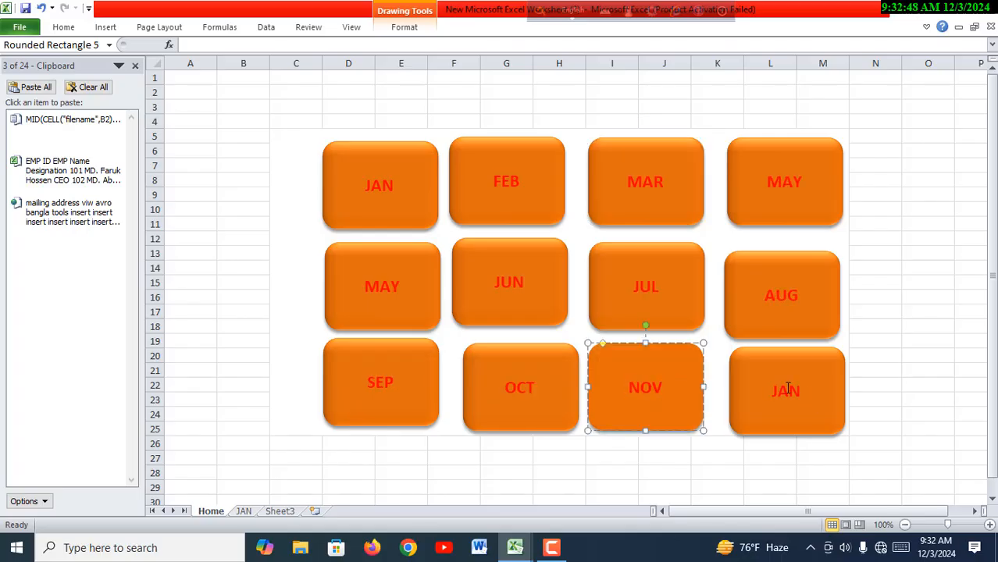
- Relabel the last button of the third row as DEC
double_click(796, 390)
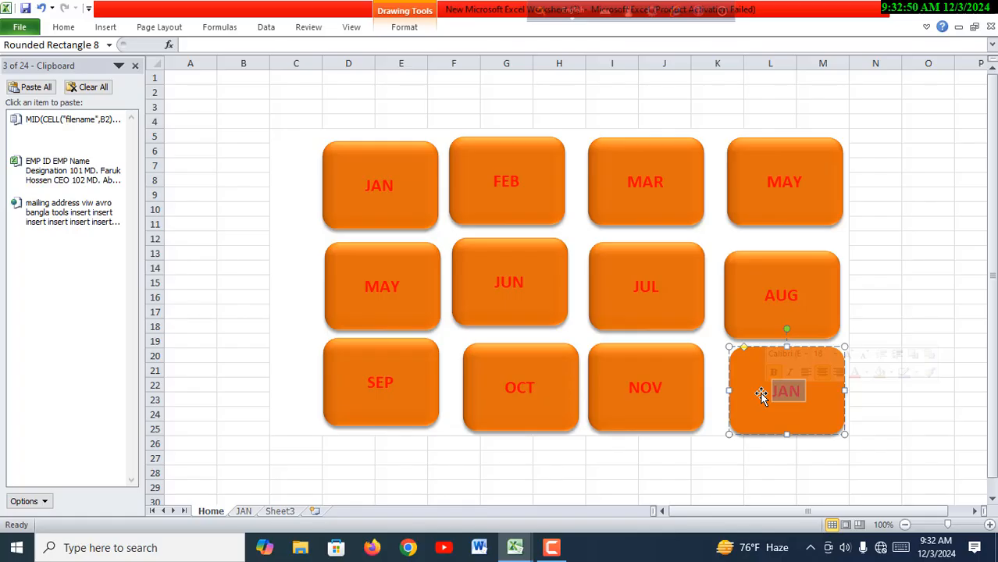
type("DE")
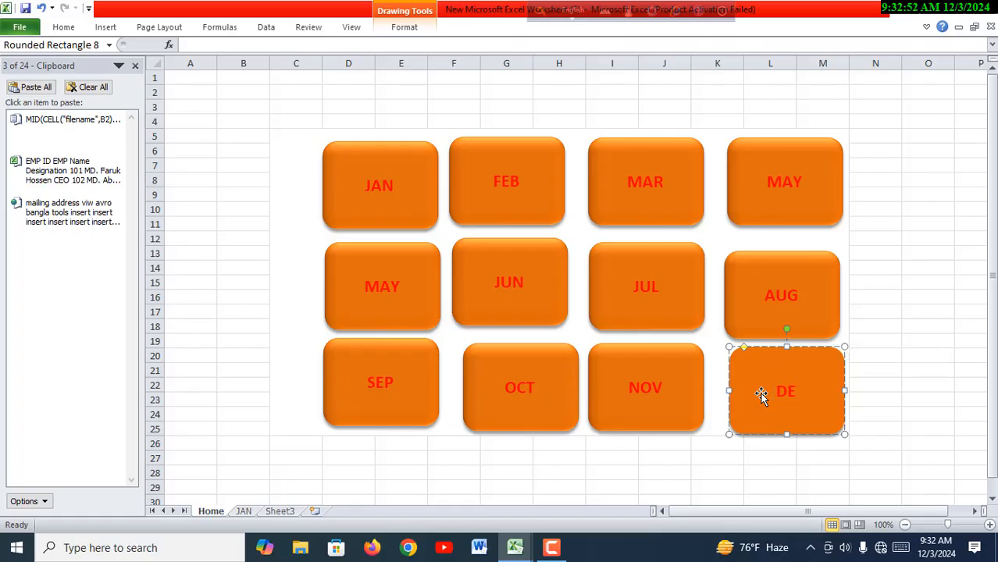
type("C")
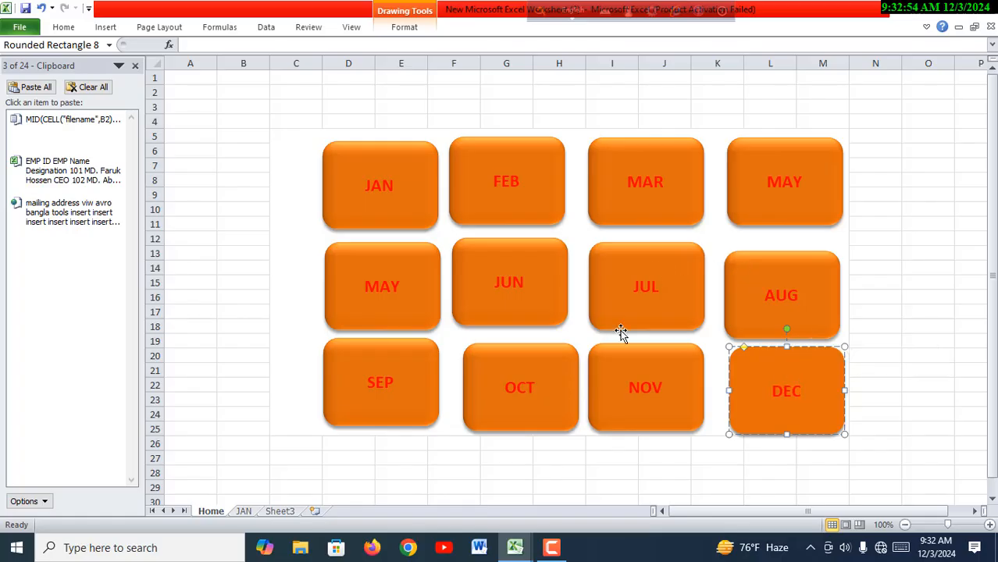
left_click(629, 463)
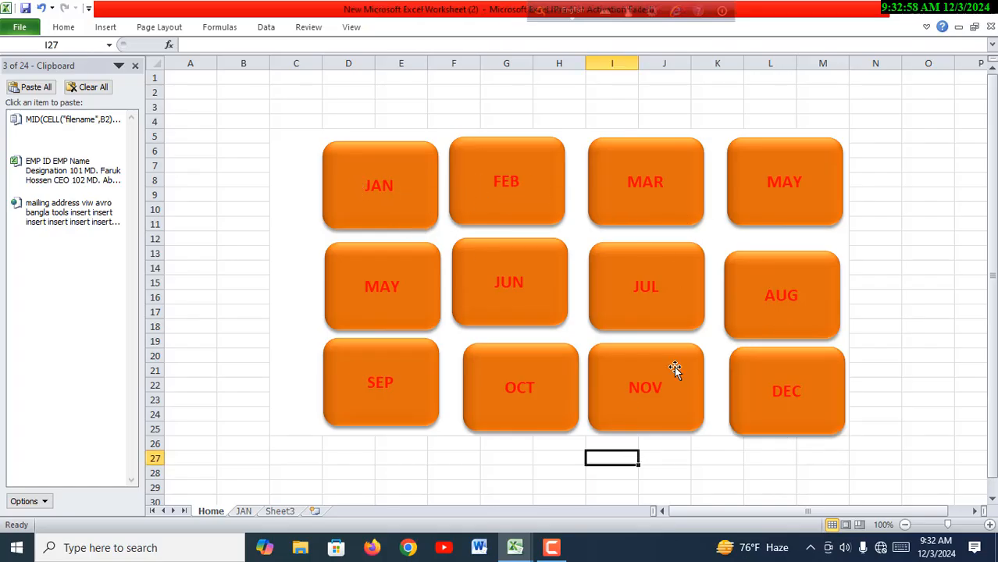
- Change the font colour of the FEB button's label to the standard yellow
double_click(519, 178)
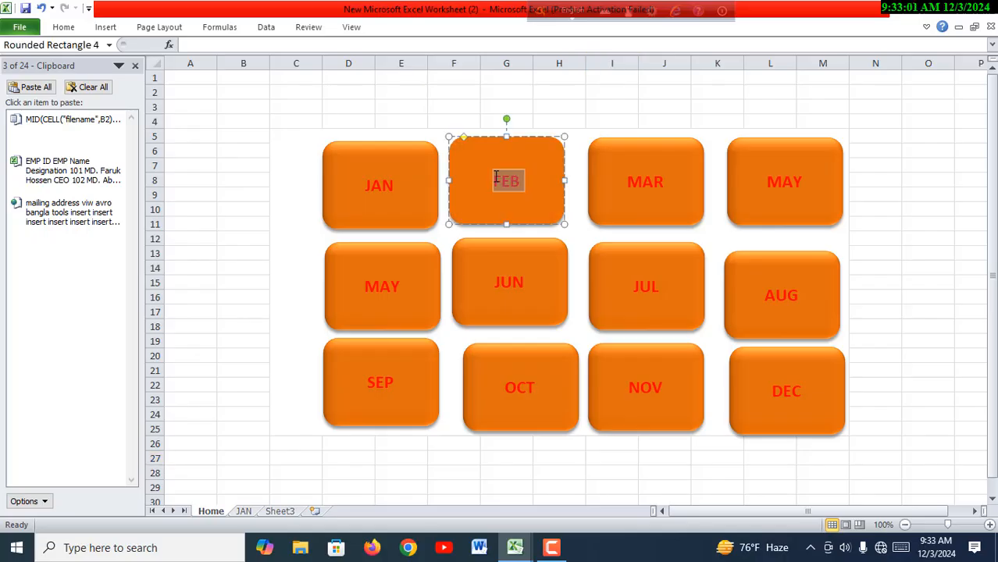
left_click(73, 28)
left_click(254, 71)
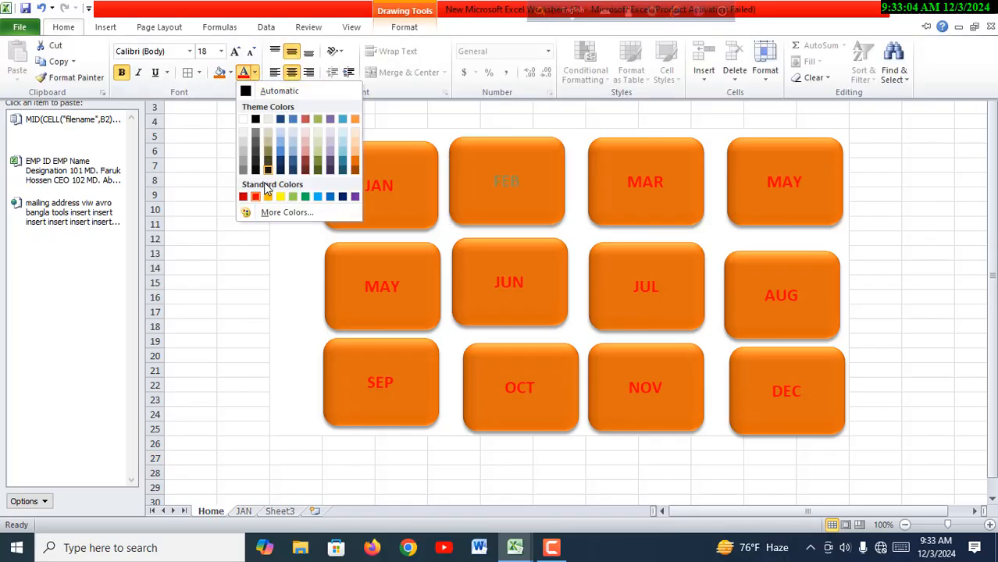
left_click(280, 196)
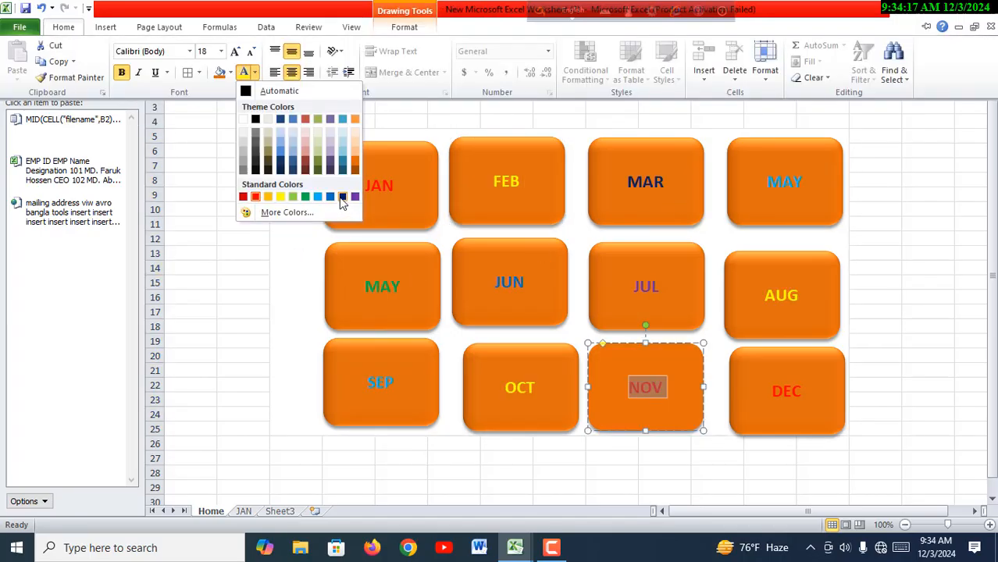
left_click(342, 196)
- Change the font colour of the DEC button's label to yellow and deselect the buttons
left_click(613, 458)
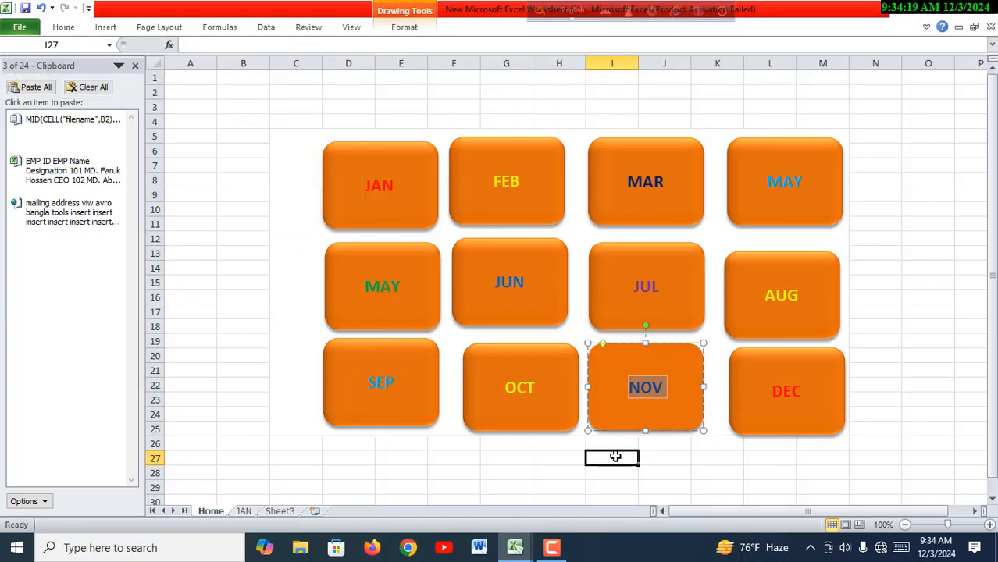
double_click(800, 390)
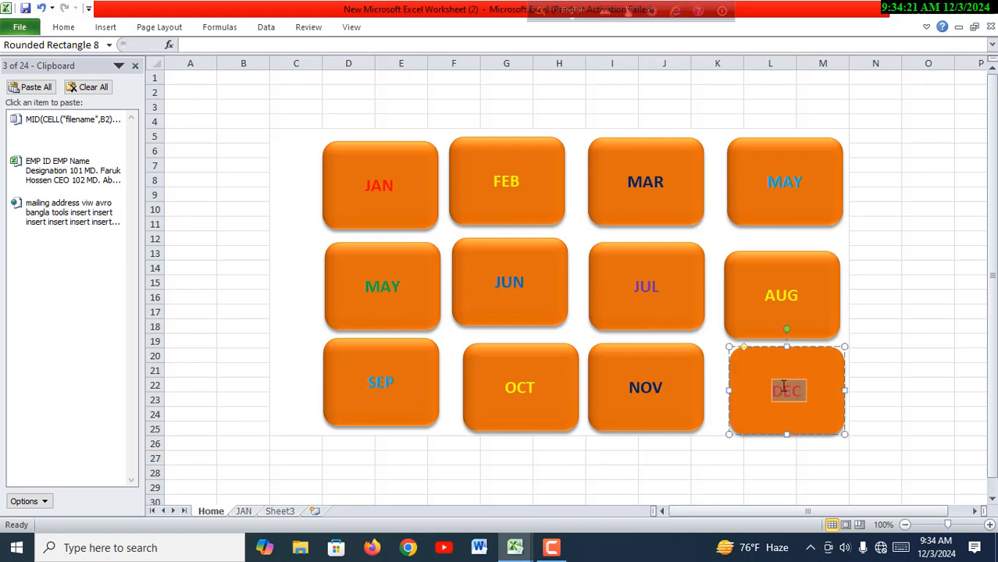
left_click(63, 26)
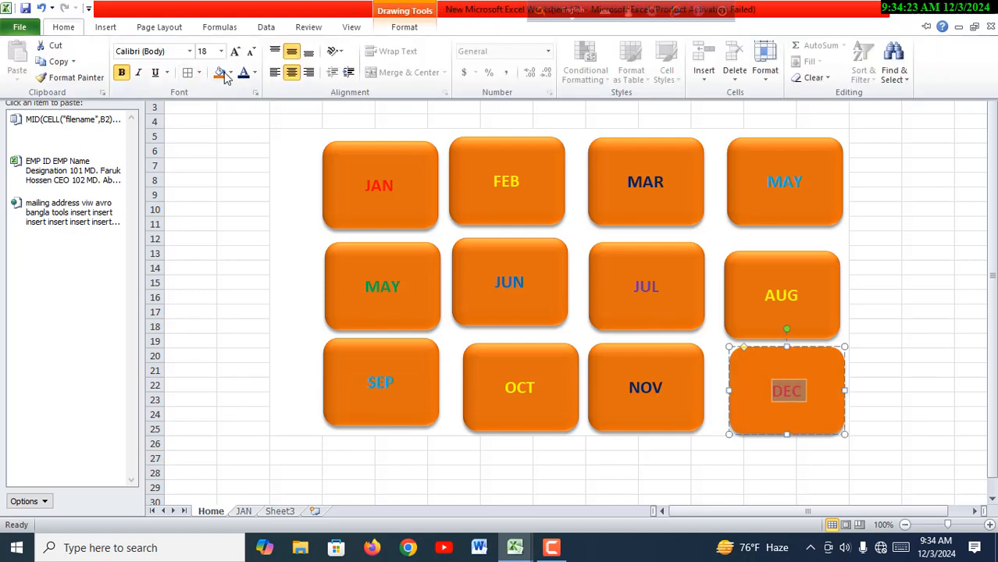
left_click(253, 74)
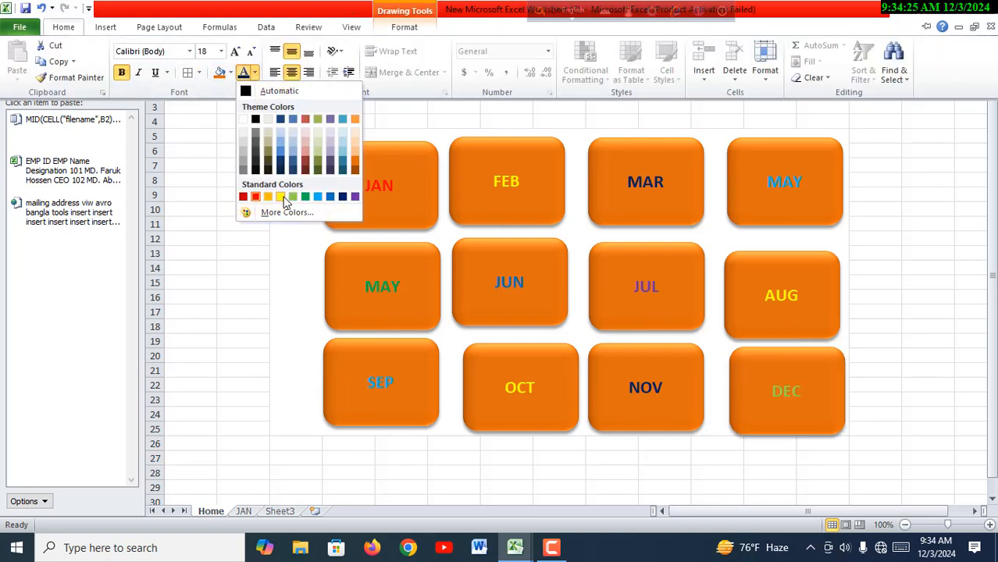
left_click(301, 240)
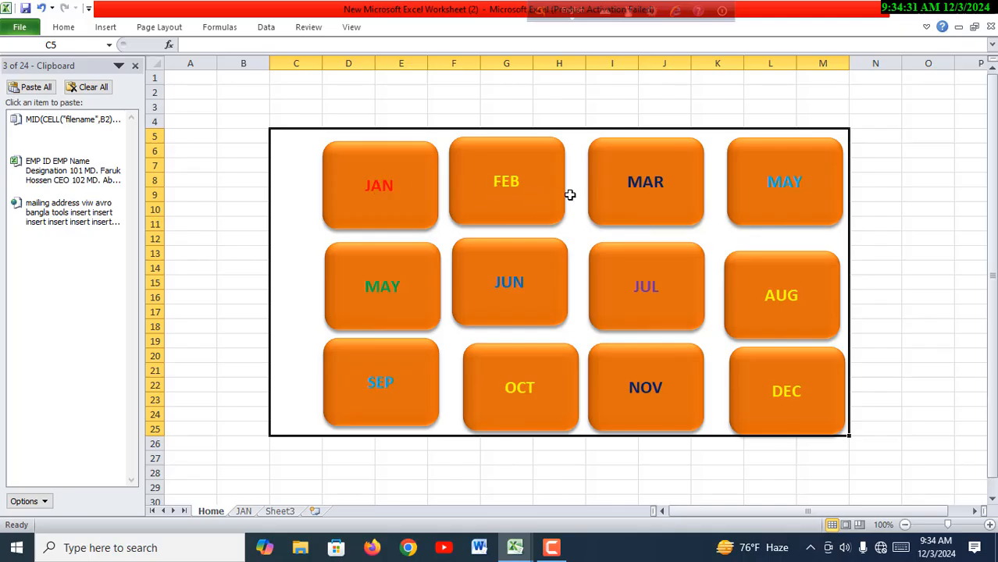
left_click(890, 282)
left_click(531, 274)
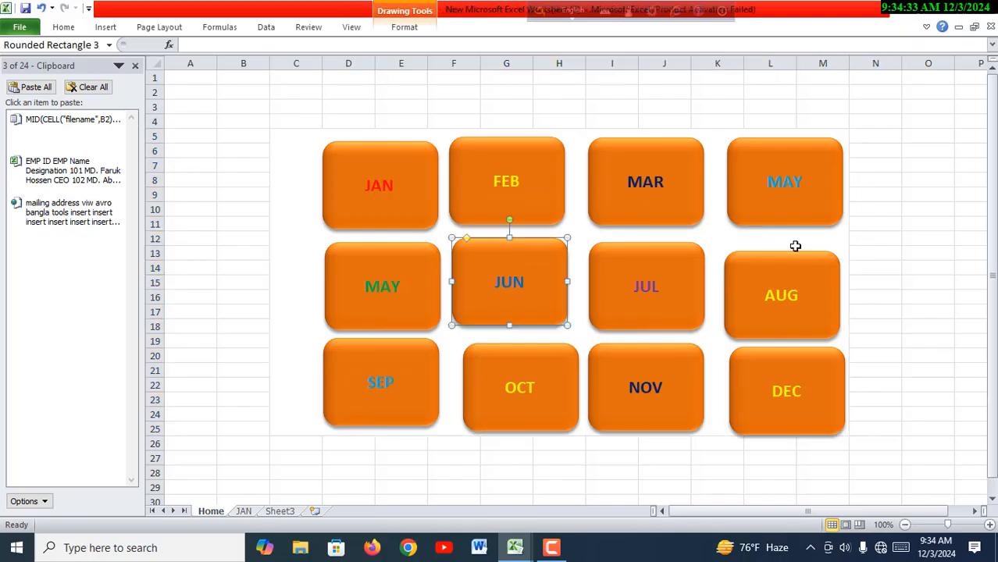
left_click(872, 254)
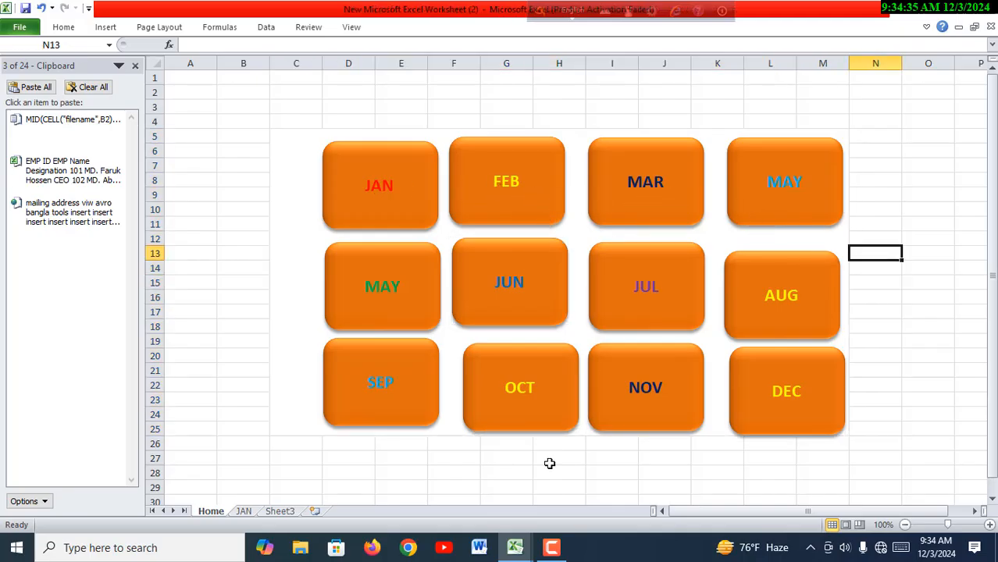
- Look at the finished Home sheet in the 12 Month Salary Dynamic workbook and return to the New Microsoft Excel Worksheet (2) workbook
mouse_move(515, 551)
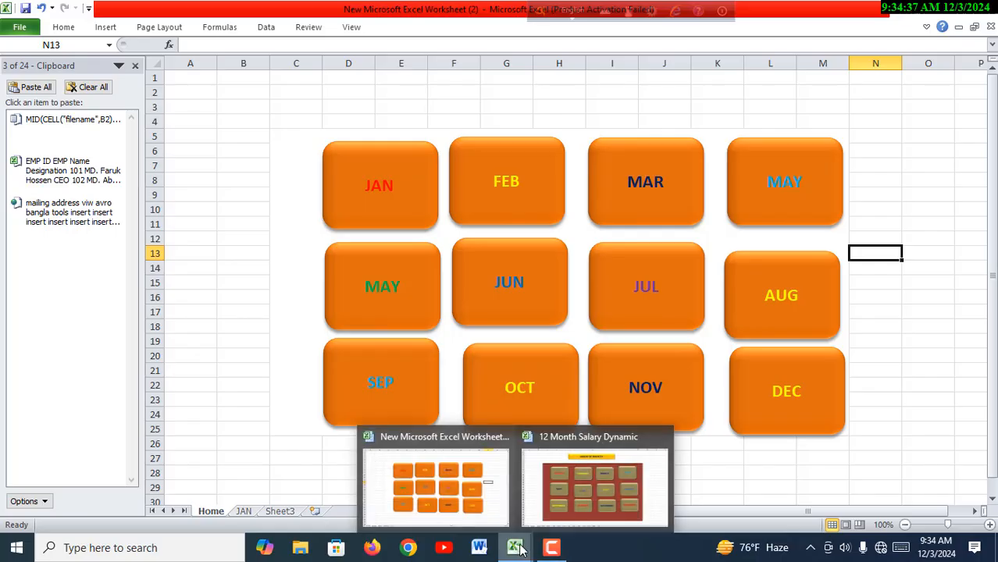
left_click(648, 491)
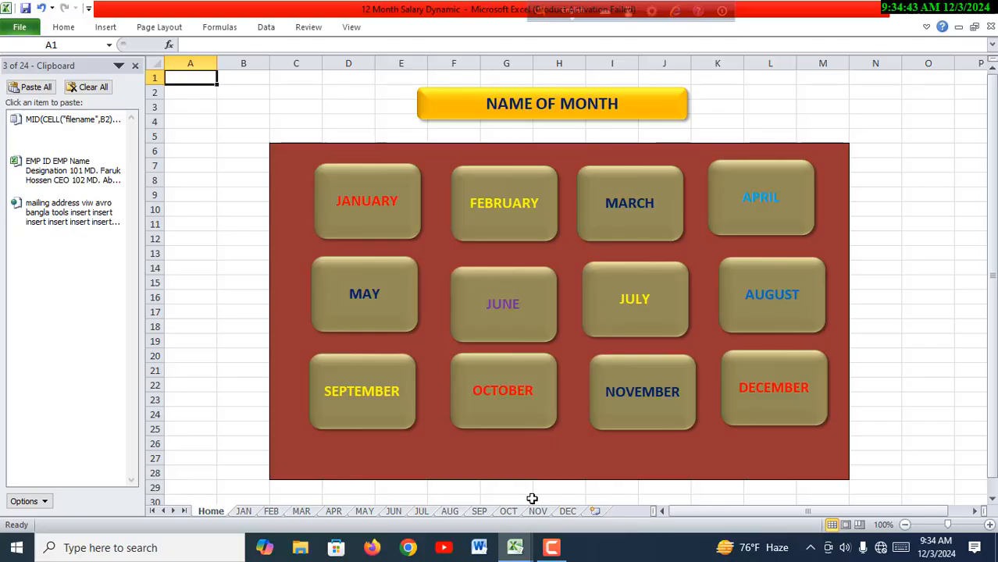
mouse_move(524, 553)
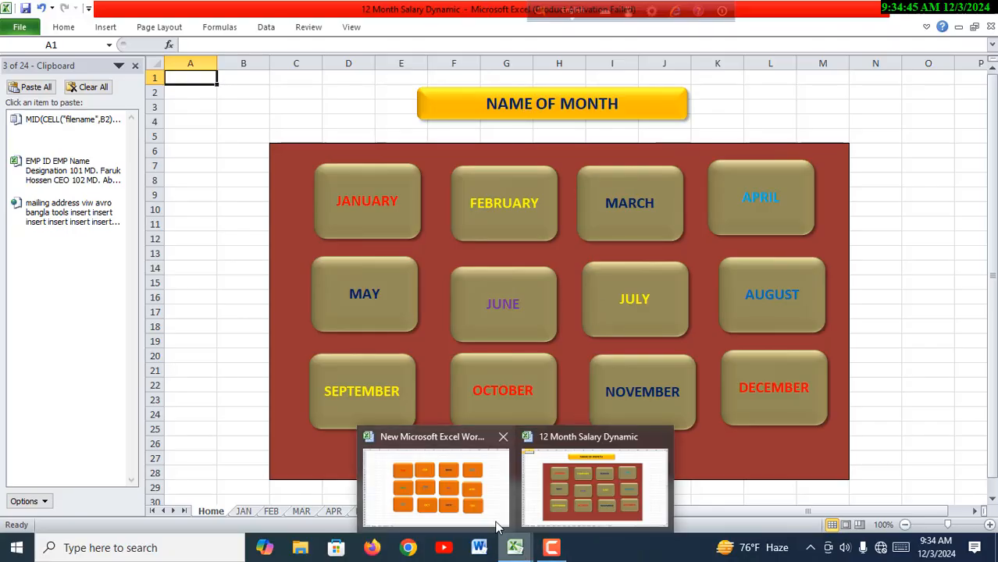
left_click(497, 520)
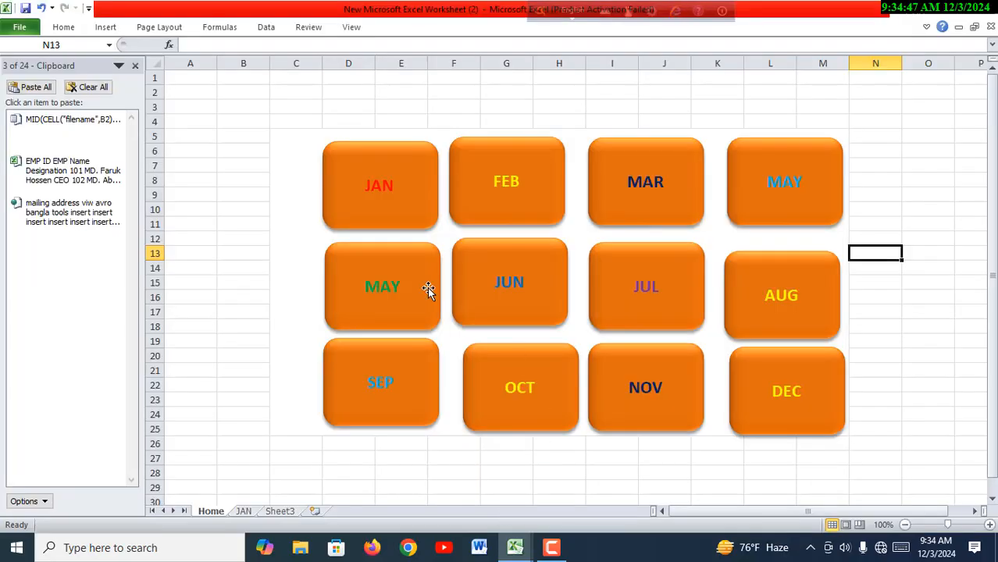
- Fill the merged block behind the month buttons with Olive Green, Accent 3, Lighter 40%
left_click(300, 216)
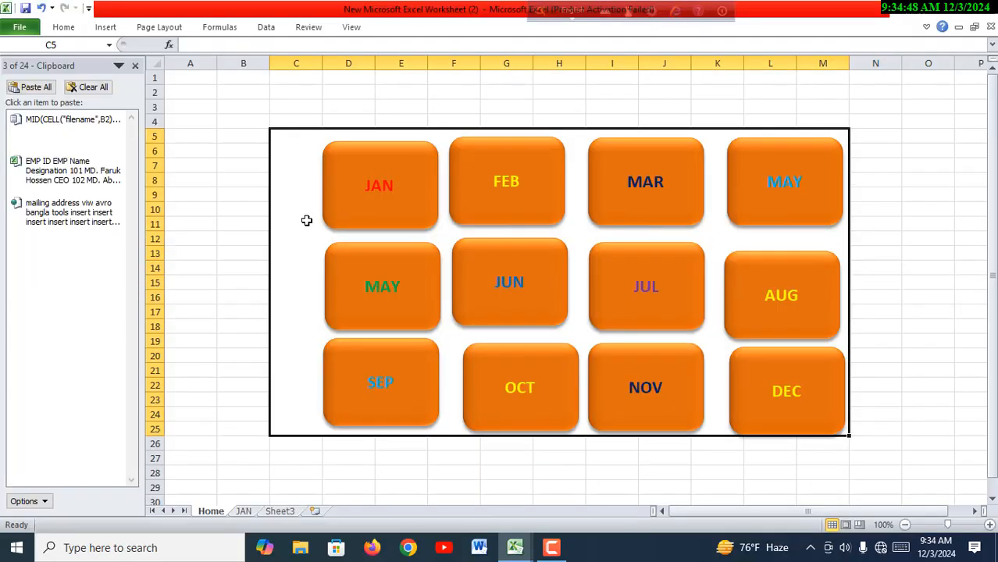
left_click(73, 30)
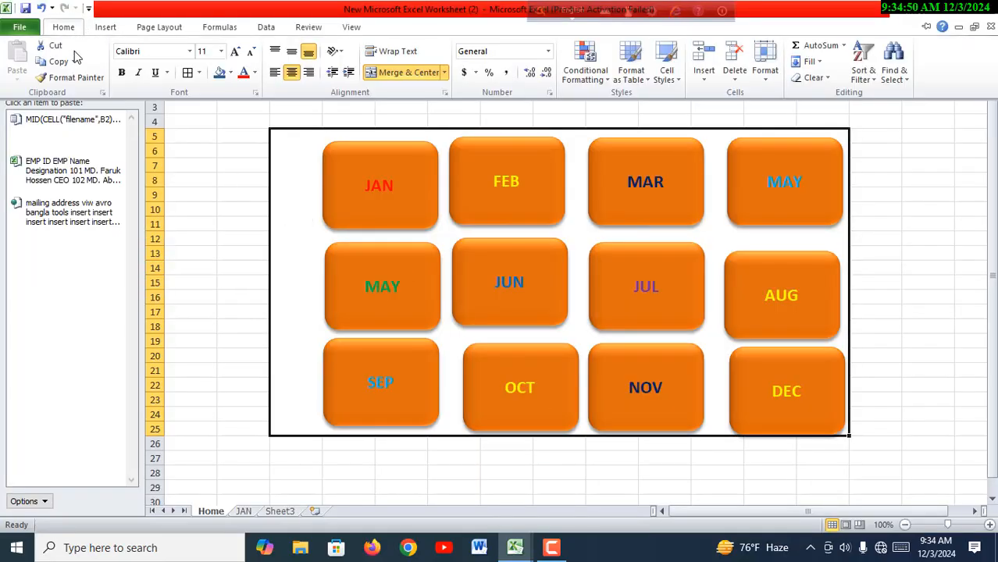
left_click(230, 73)
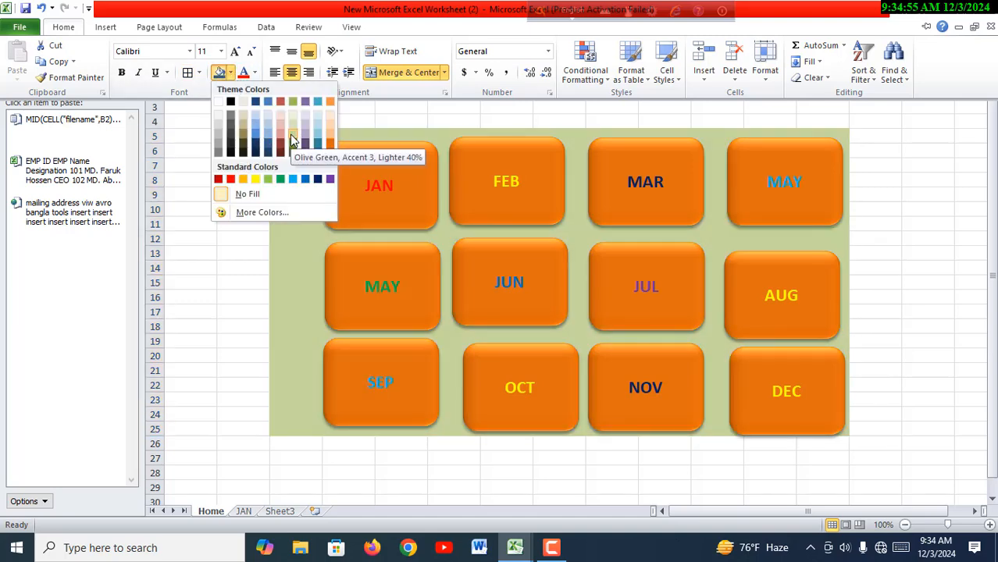
left_click(289, 134)
left_click(555, 462)
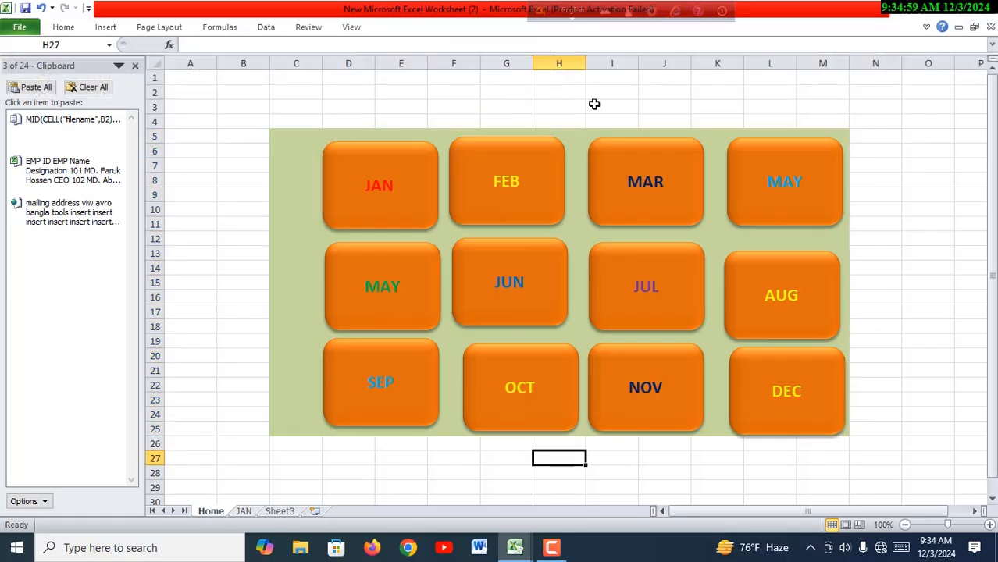
- Draw a rectangle about 3.91" wide and 0.45" high, centred above the block of month buttons, as a title banner
left_click(109, 28)
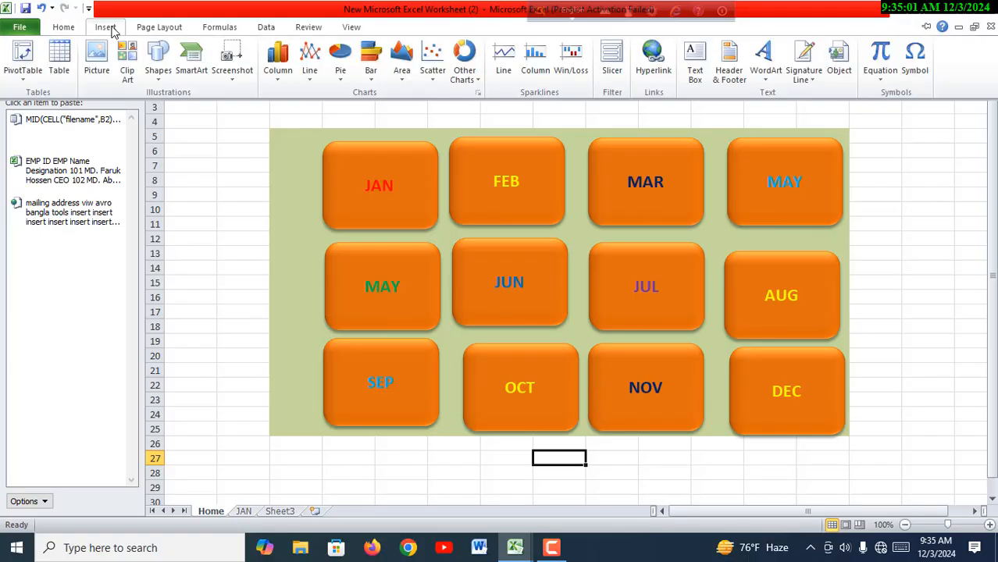
left_click(159, 72)
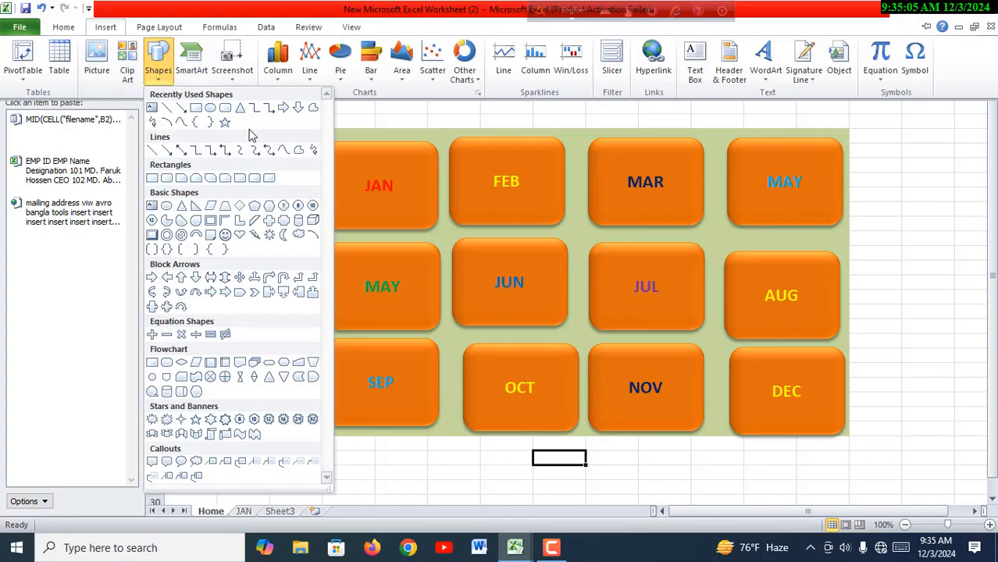
left_click(197, 109)
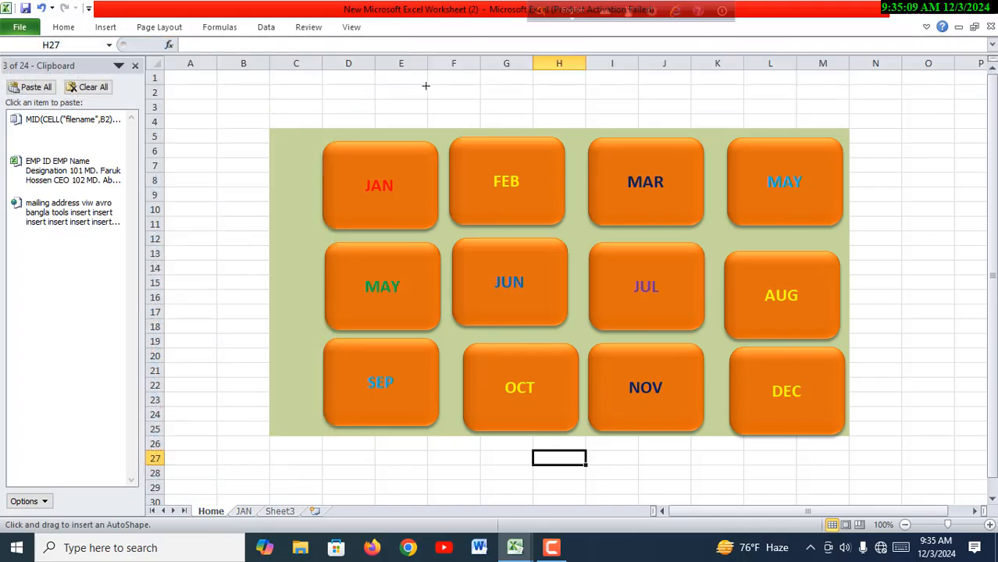
mouse_move(426, 86)
left_mouse_down()
mouse_move(521, 107)
mouse_move(700, 117)
left_mouse_up()
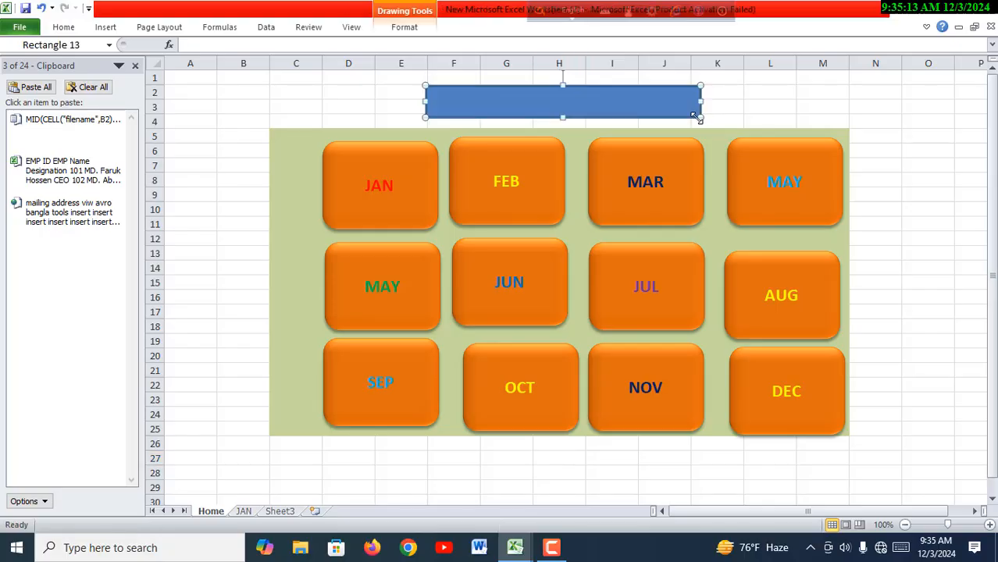
- Apply the second preset shape effect to the banner rectangle and enter NAME OF MONTH as its text
left_click(413, 32)
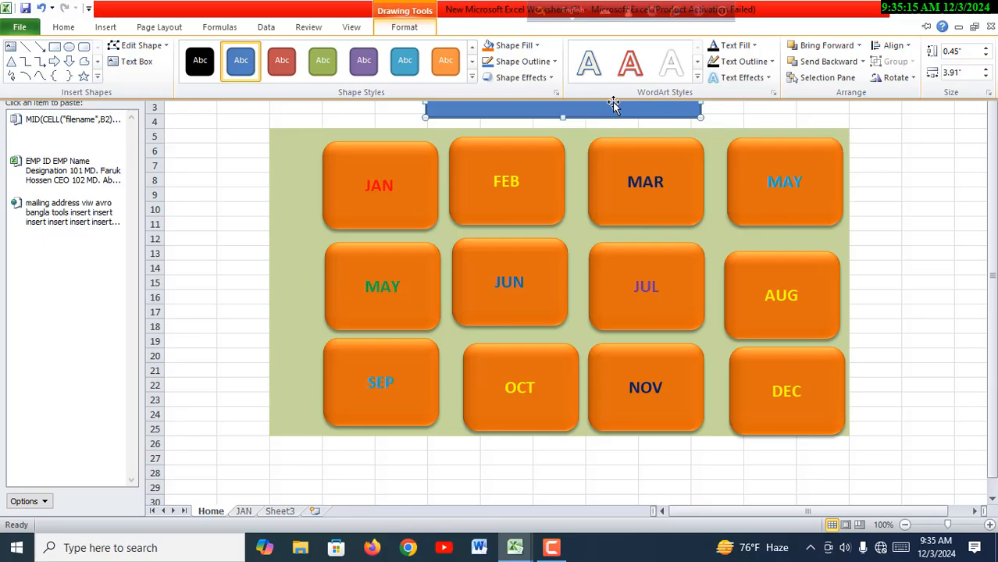
left_click(550, 79)
mouse_move(542, 106)
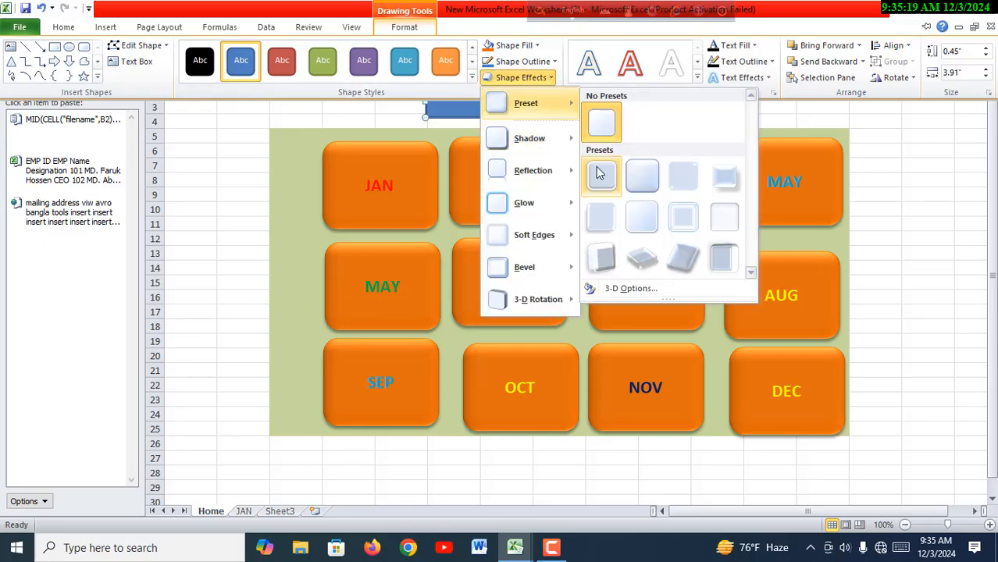
left_click(643, 174)
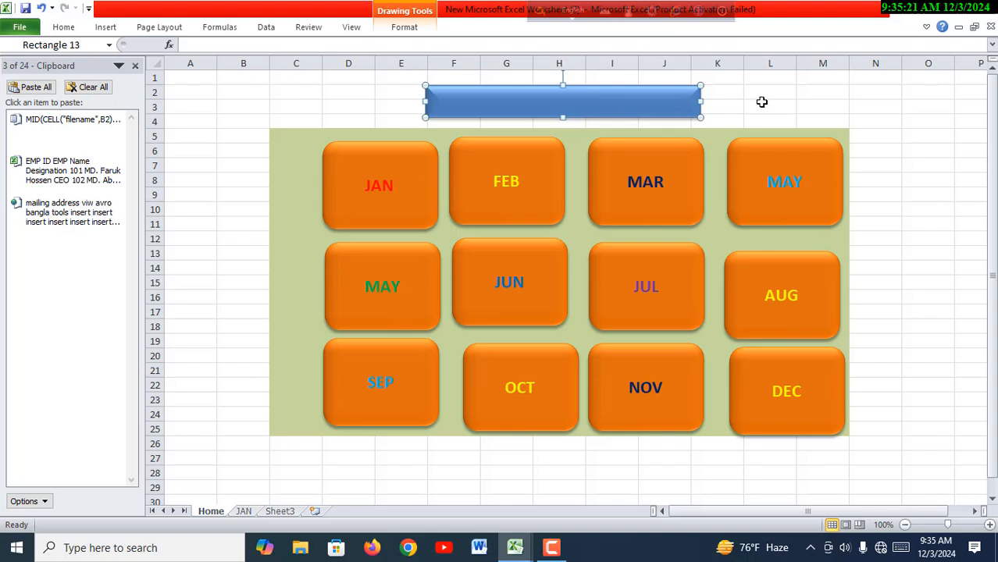
left_click(756, 106)
left_click(522, 107)
type("NAME OF MONTH")
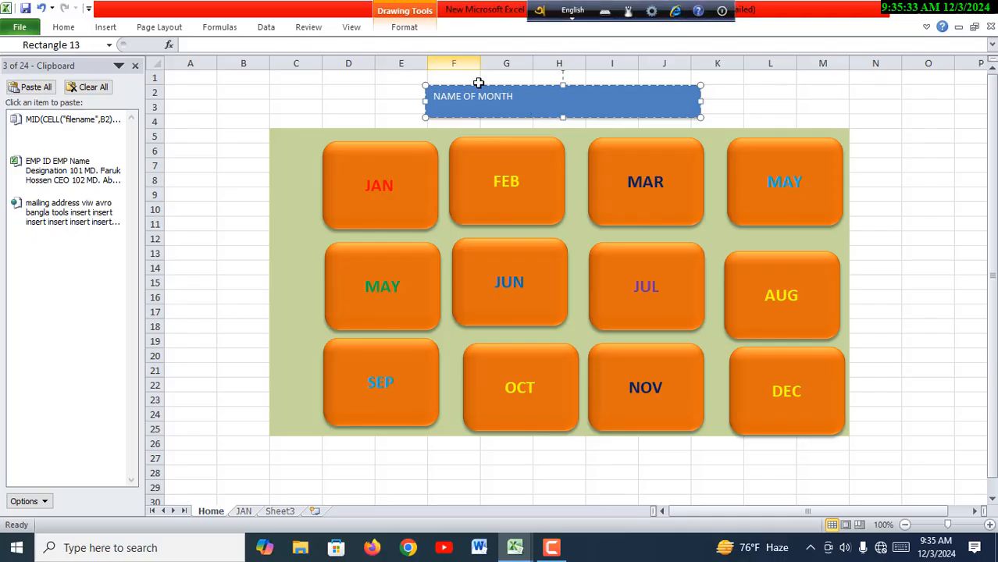
- Make the NAME OF MONTH banner text bold and set its font size to 18
left_click(70, 31)
left_click(123, 73)
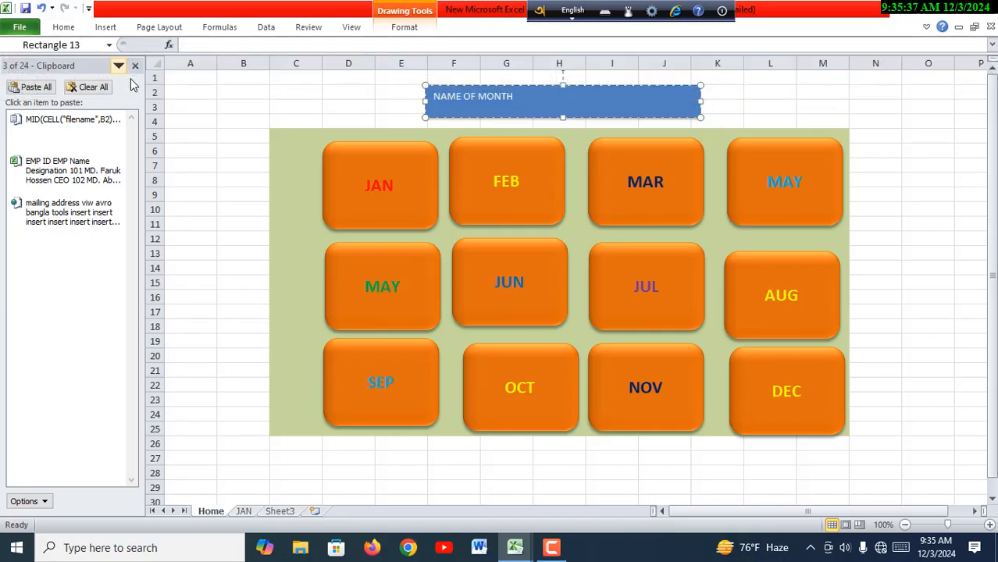
left_click(515, 97)
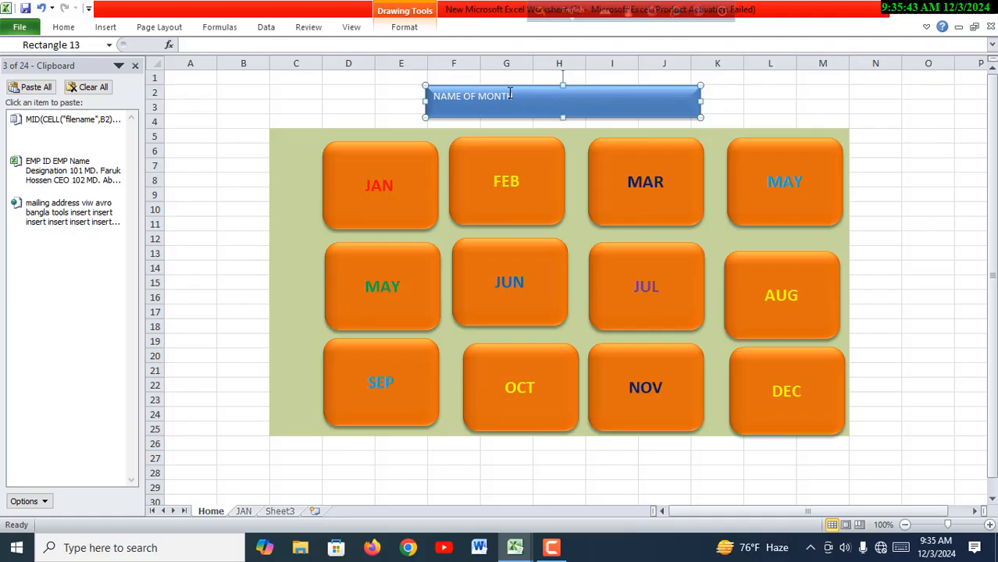
left_click(511, 95)
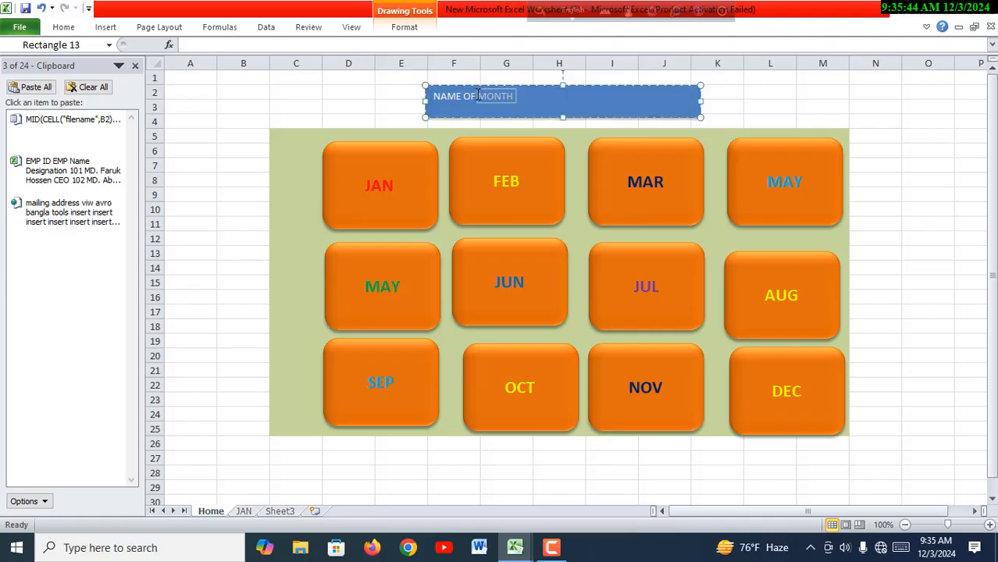
left_click(63, 27)
left_click(67, 28)
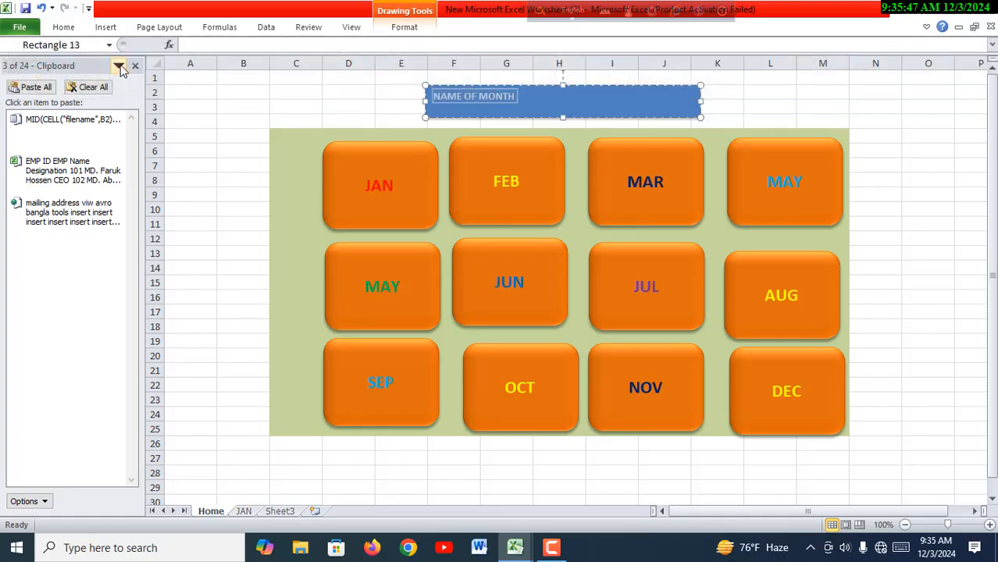
left_click(67, 29)
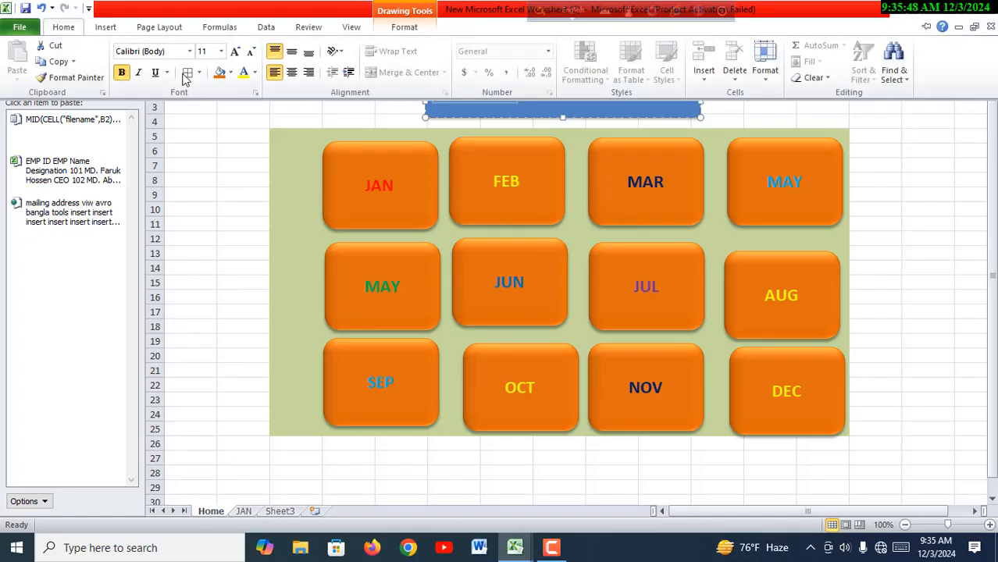
left_click(221, 51)
left_click(212, 167)
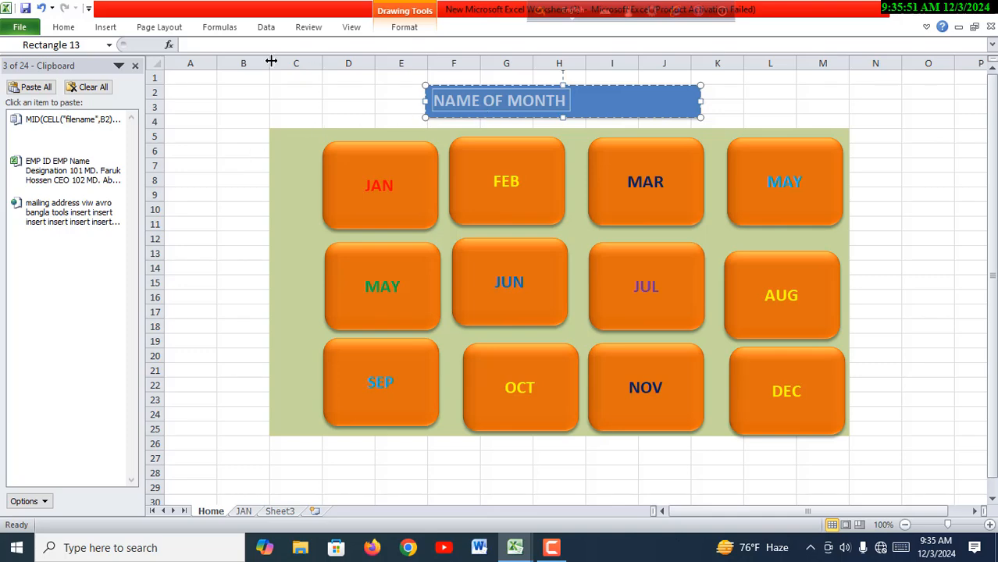
- Centre the NAME OF MONTH text horizontally in the banner and colour it yellow
left_click(68, 28)
left_click(292, 74)
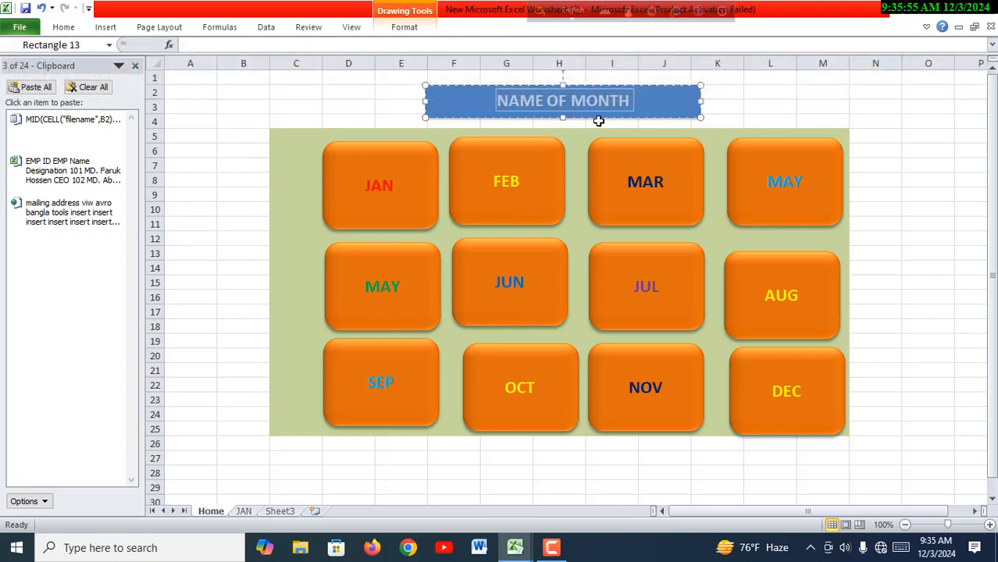
left_click(65, 27)
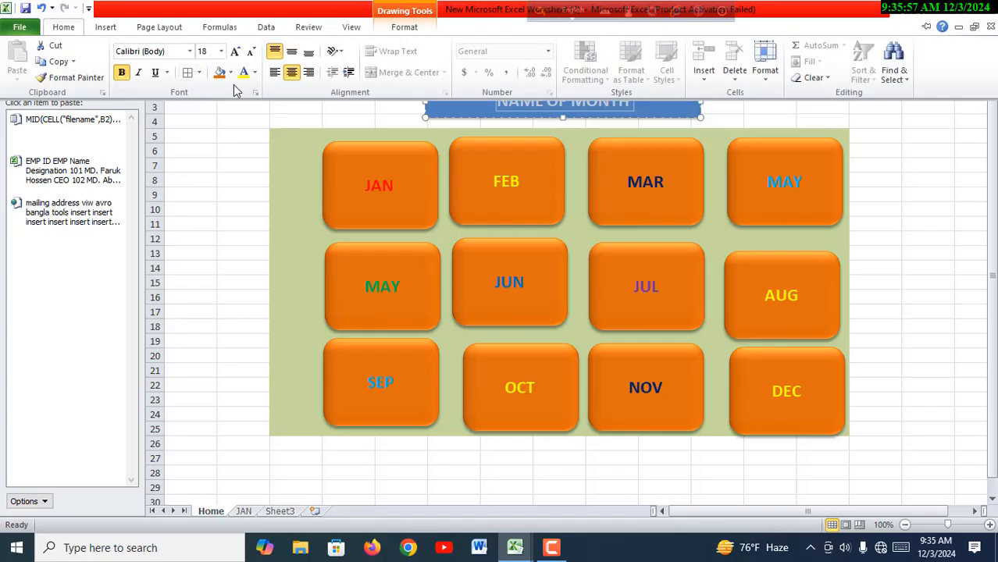
left_click(254, 72)
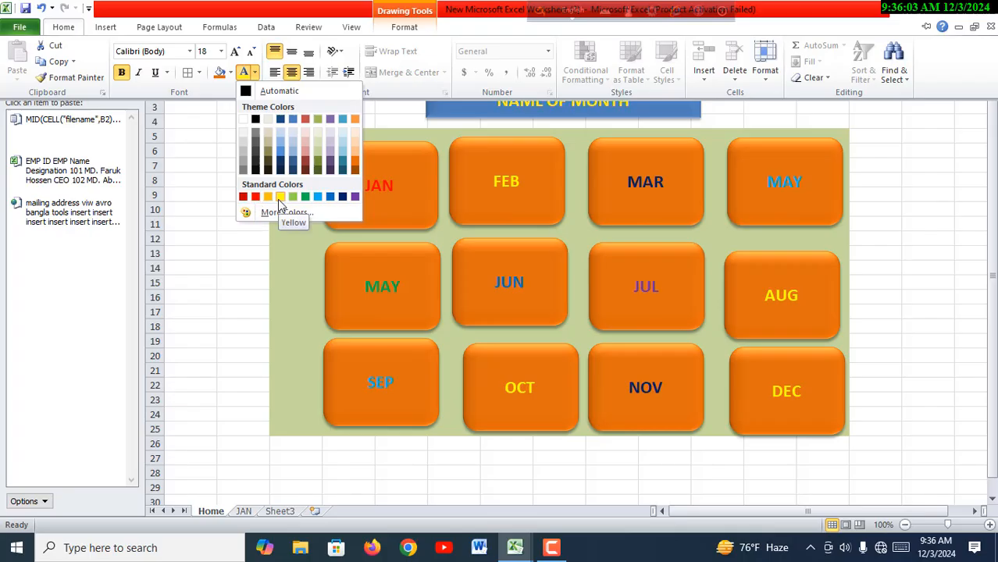
left_click(262, 278)
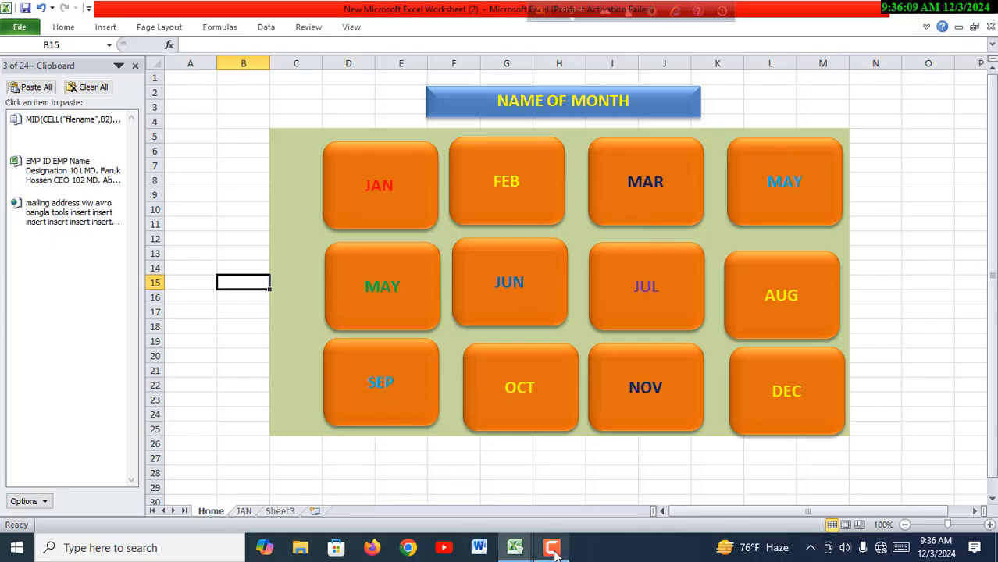
- Check in the 12 Month Salary Dynamic workbook how the home icon and FEBRUARY button navigate, and return to the New Microsoft Excel Worksheet (2) workbook
mouse_move(527, 554)
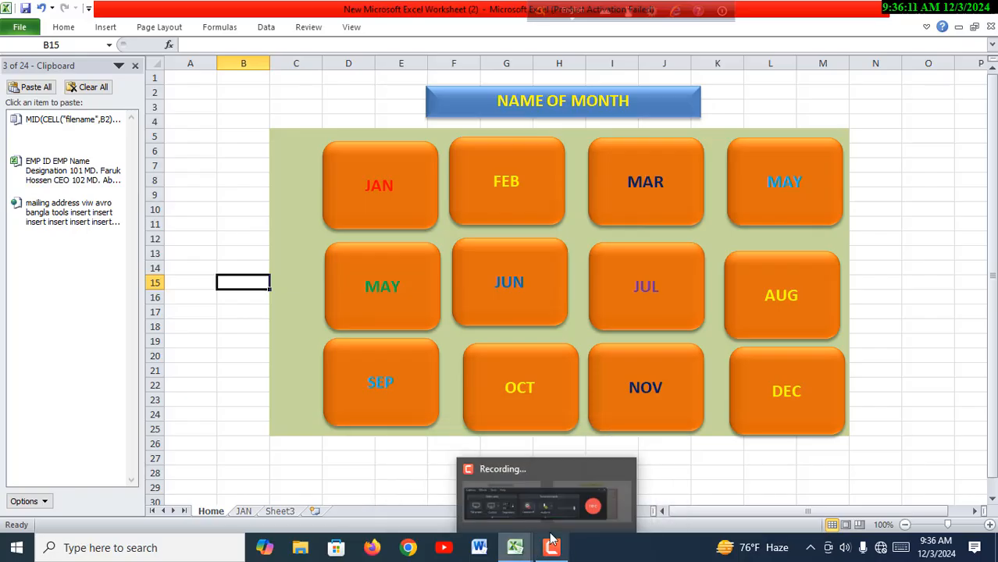
left_click(651, 473)
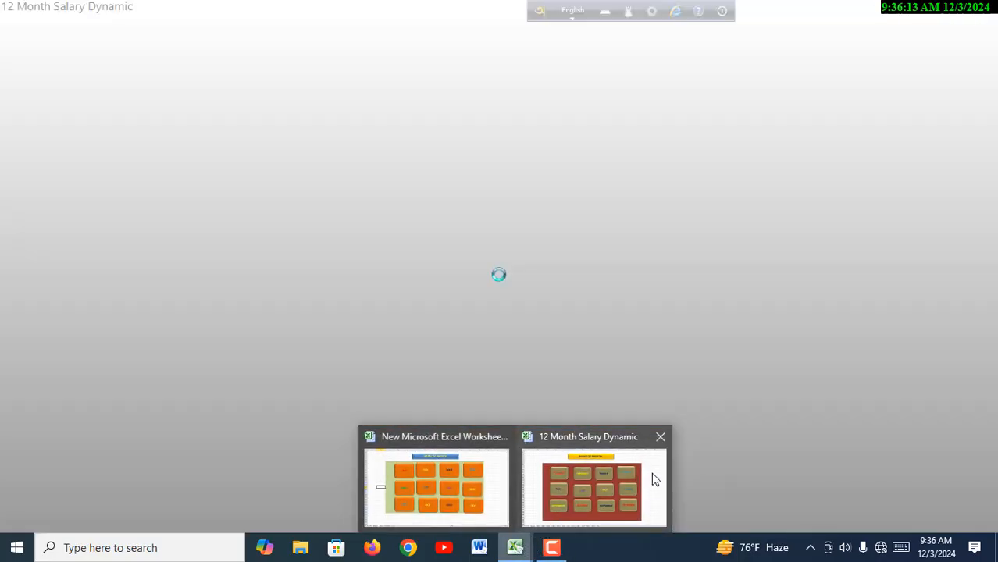
left_click(343, 409)
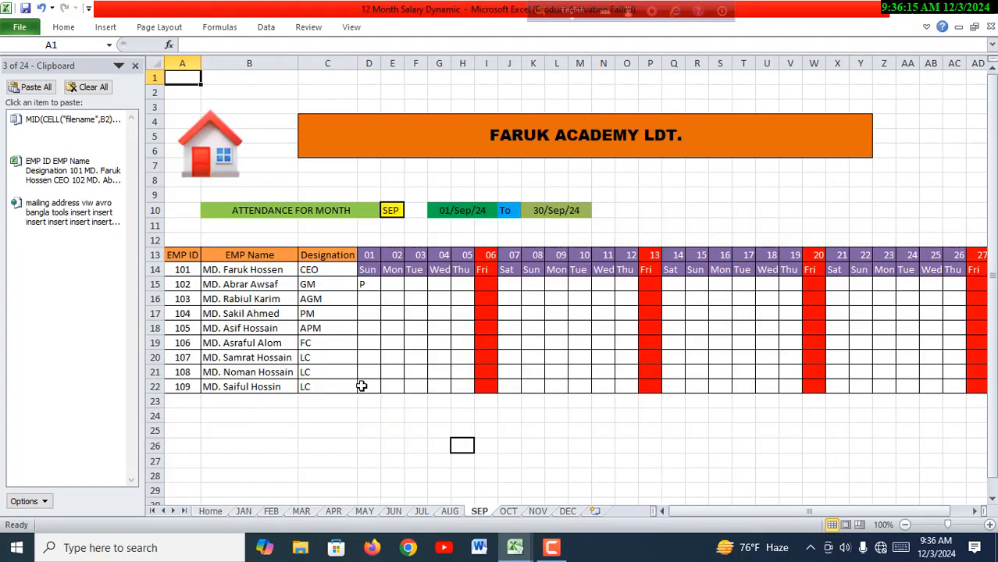
left_click(221, 147)
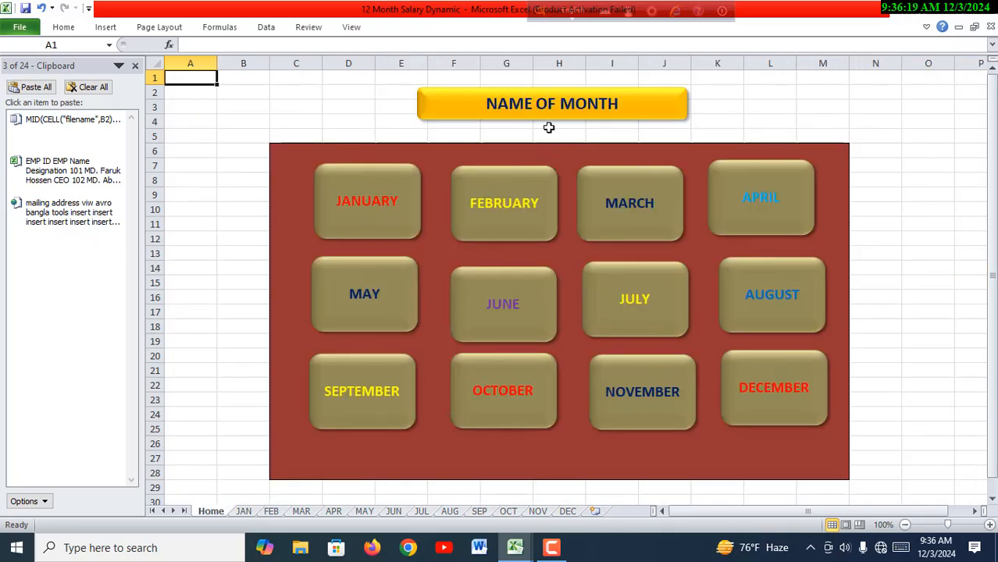
left_click(517, 219)
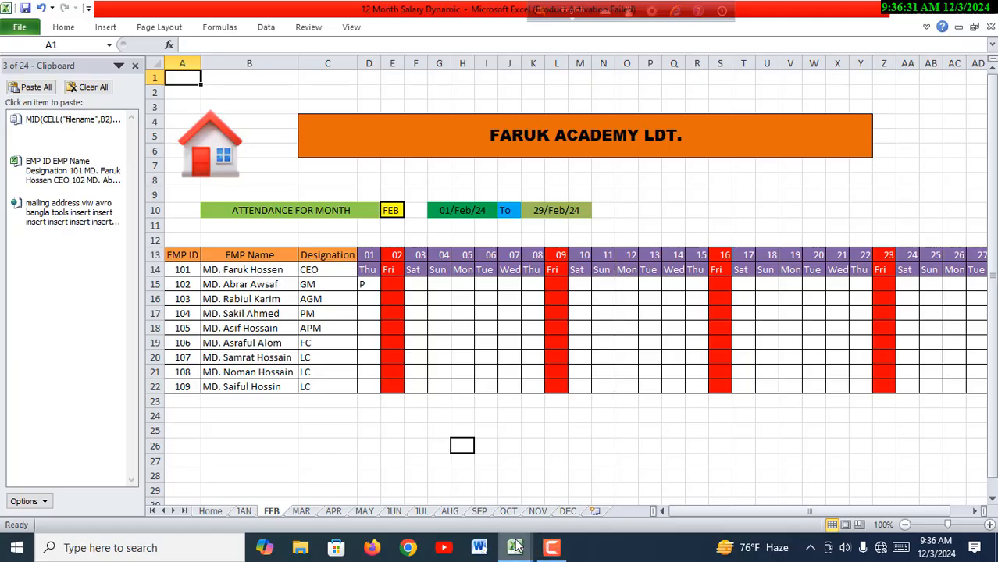
mouse_move(515, 546)
left_click(488, 504)
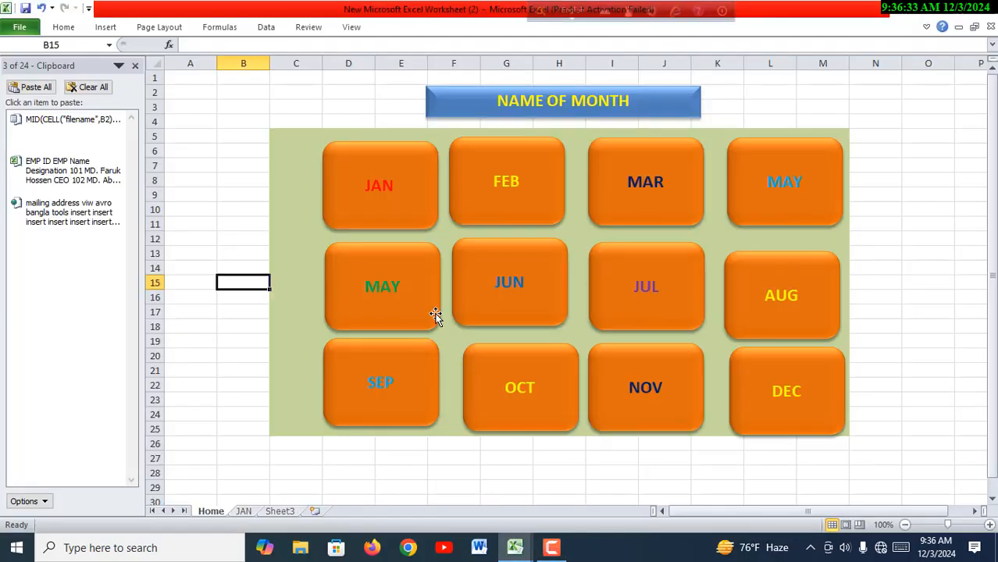
- Test the JAN sheet's home icon and the JAN, FEB and MAR buttons on the Home sheet, ending on the JAN sheet
left_click(244, 511)
left_click(233, 137)
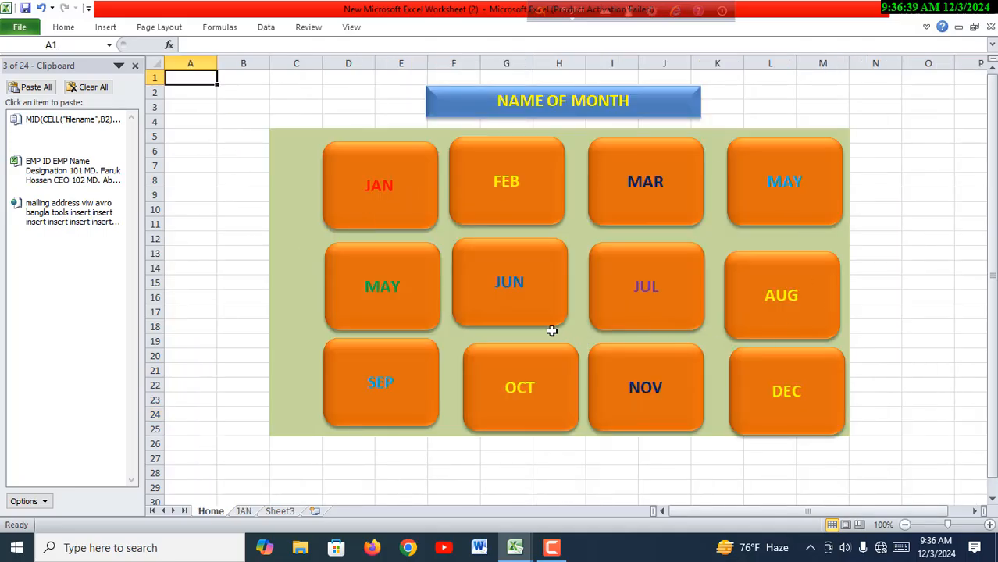
left_click(358, 195)
left_click(519, 187)
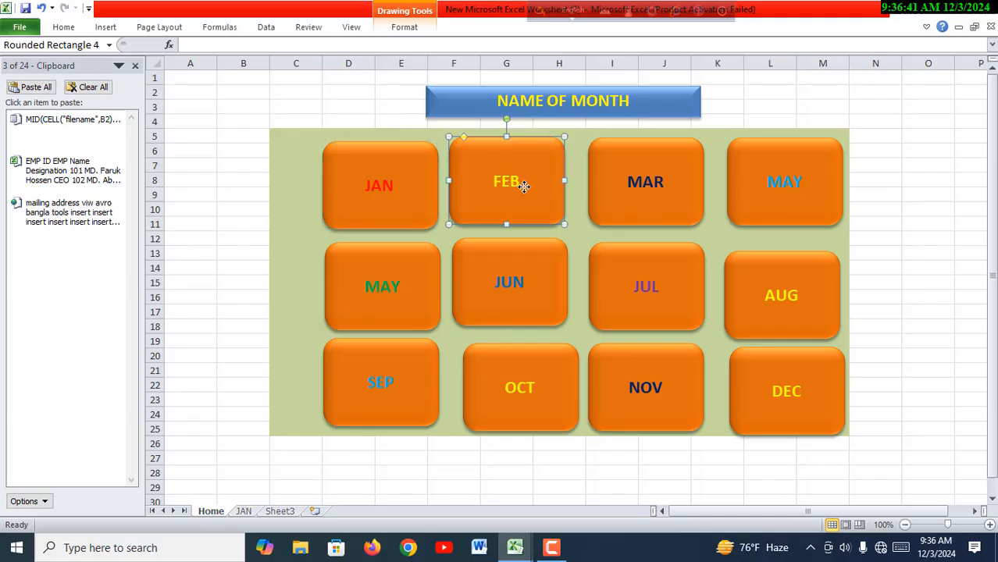
left_click(642, 192)
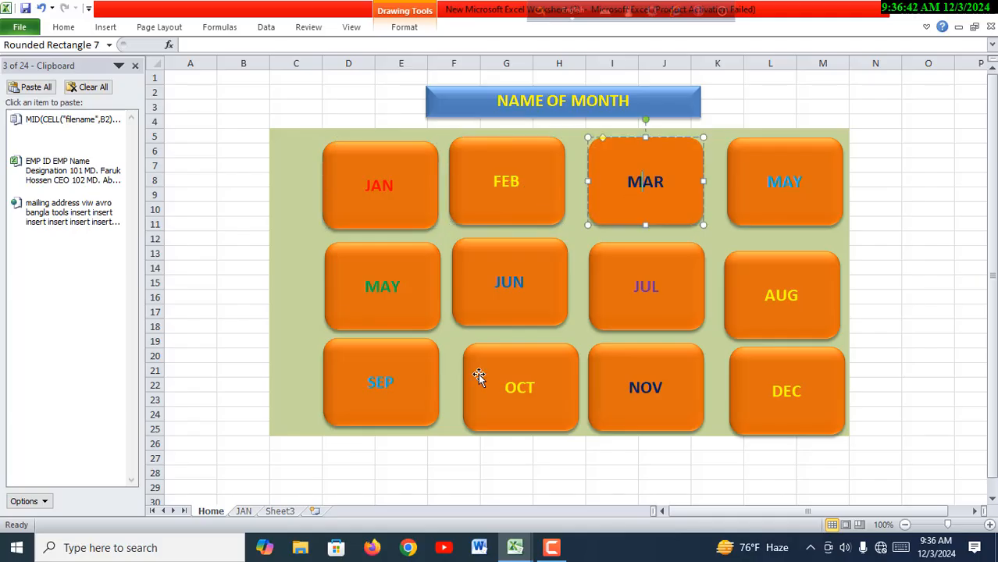
left_click(246, 512)
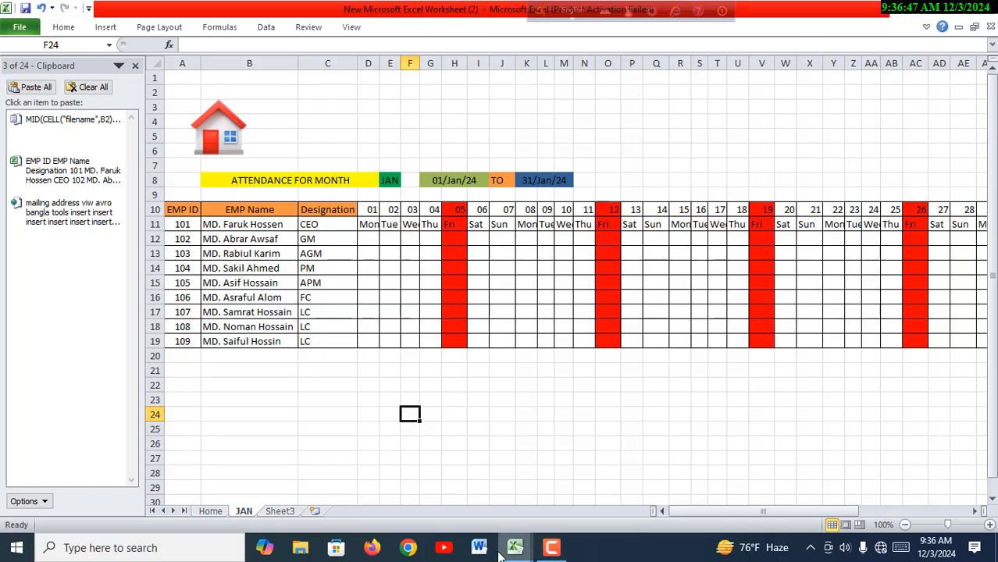
- Review the home icon and FEBRUARY button links in the 12 Month Salary Dynamic workbook again, and return to the JAN sheet being built
mouse_move(515, 545)
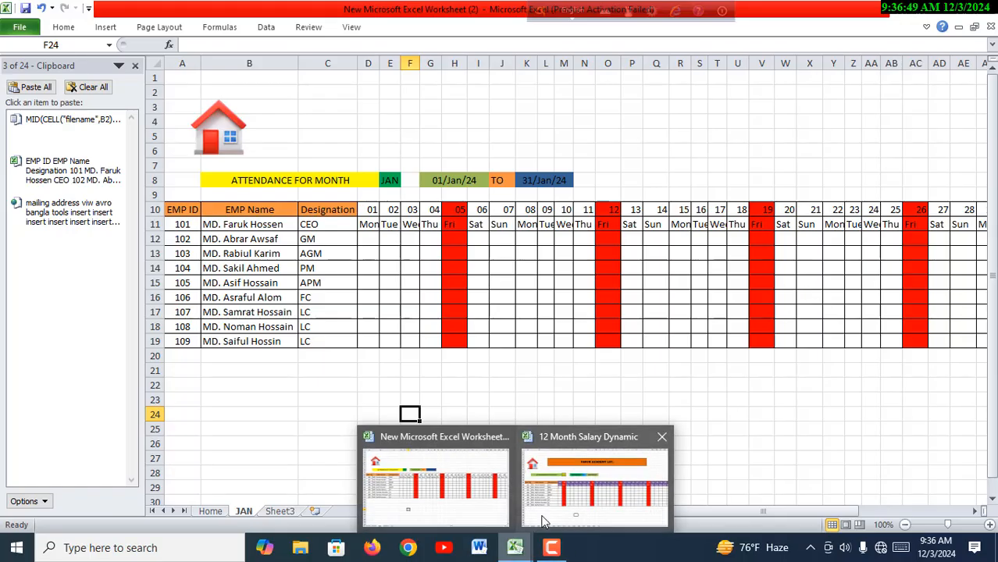
left_click(539, 511)
left_click(236, 181)
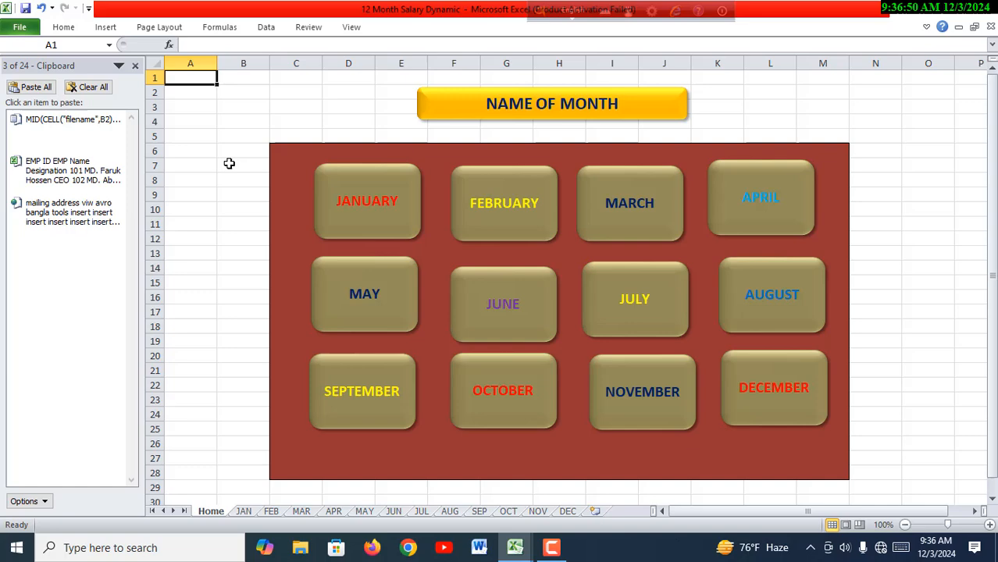
left_click(525, 227)
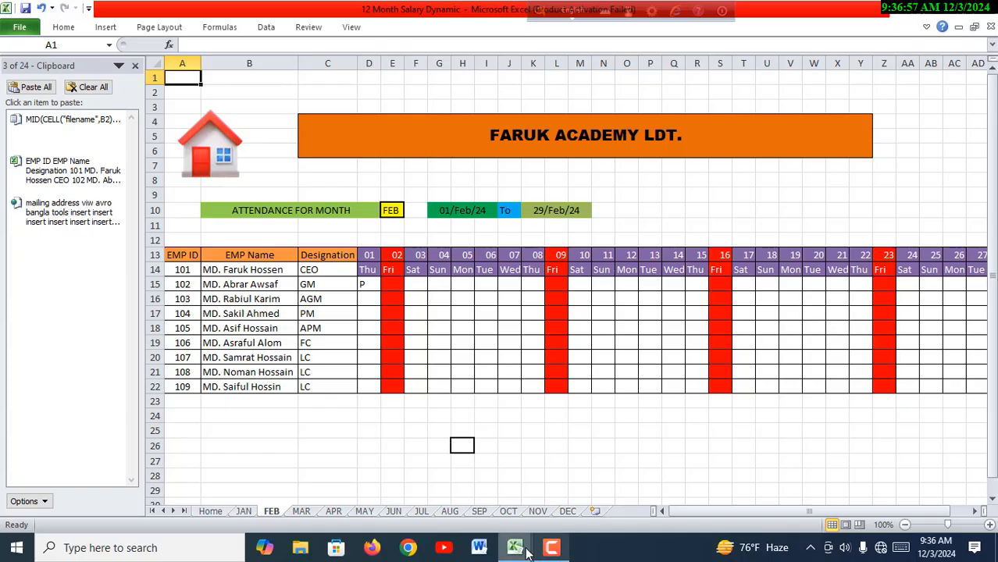
mouse_move(525, 550)
left_click(483, 519)
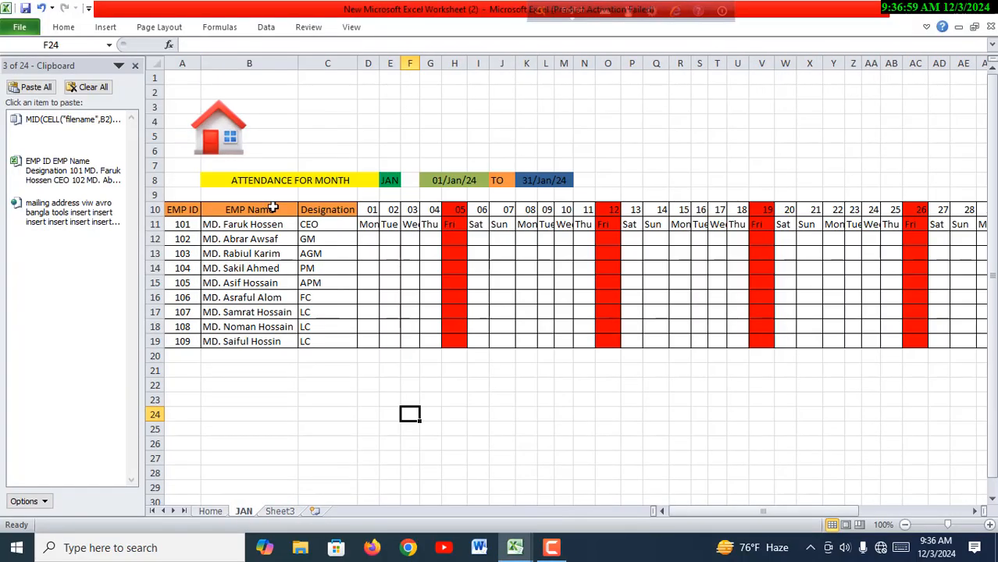
- Go to the Home sheet through the home icon and nudge the FEB button slightly up and right and the JUL button slightly down and right
left_click(235, 152)
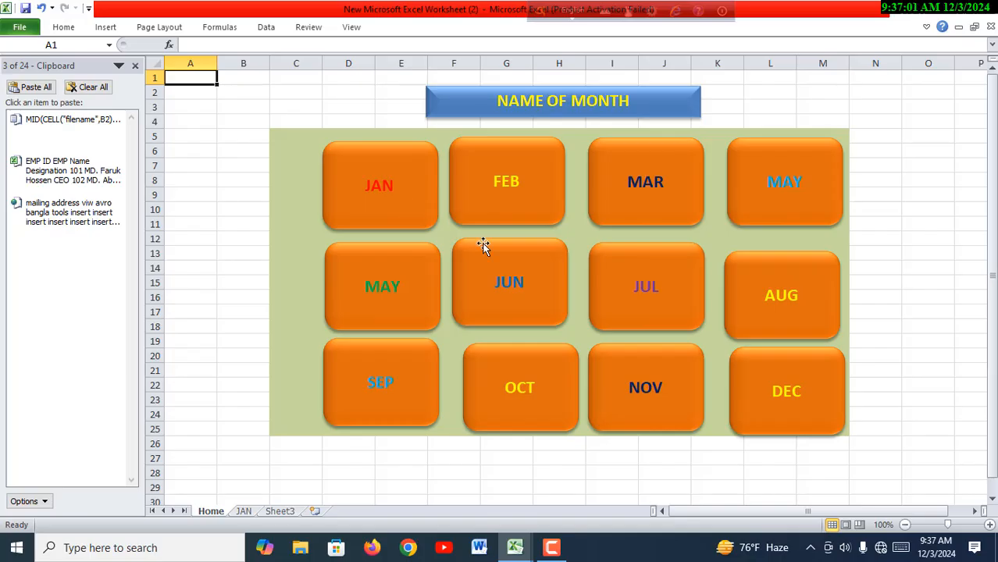
left_click(415, 209)
left_click_drag(535, 200, 538, 199)
left_click(637, 226)
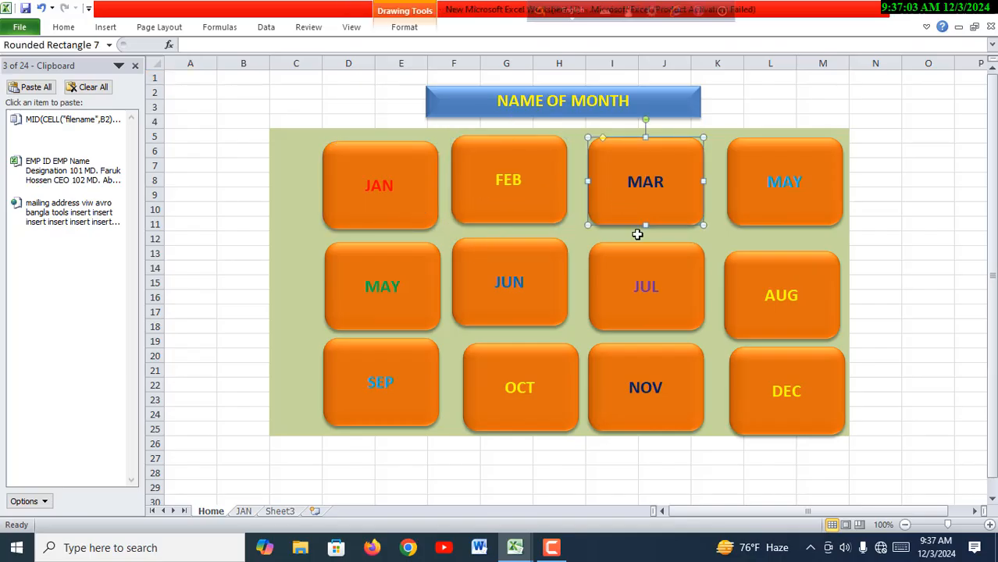
left_click_drag(665, 287, 667, 289)
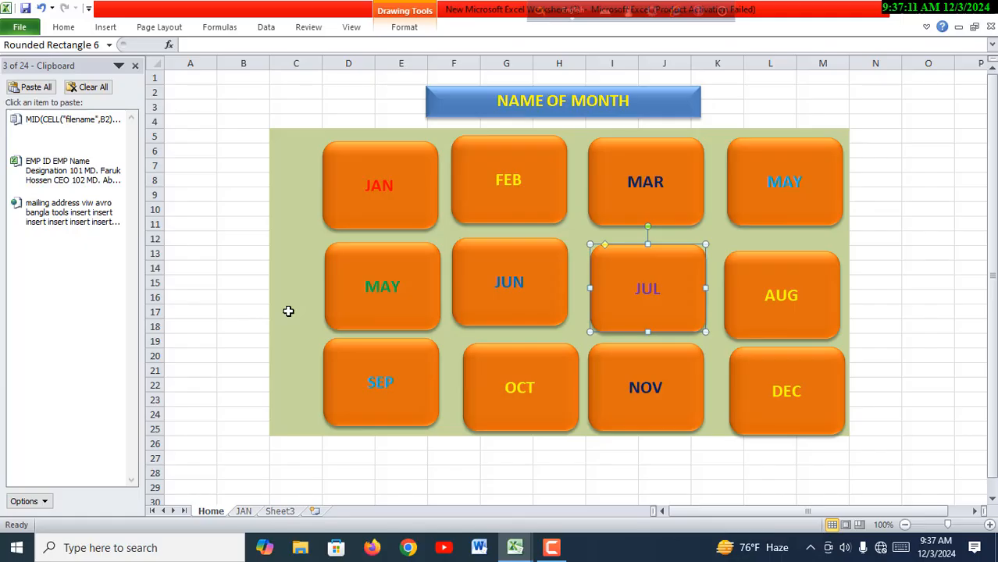
left_click(222, 269)
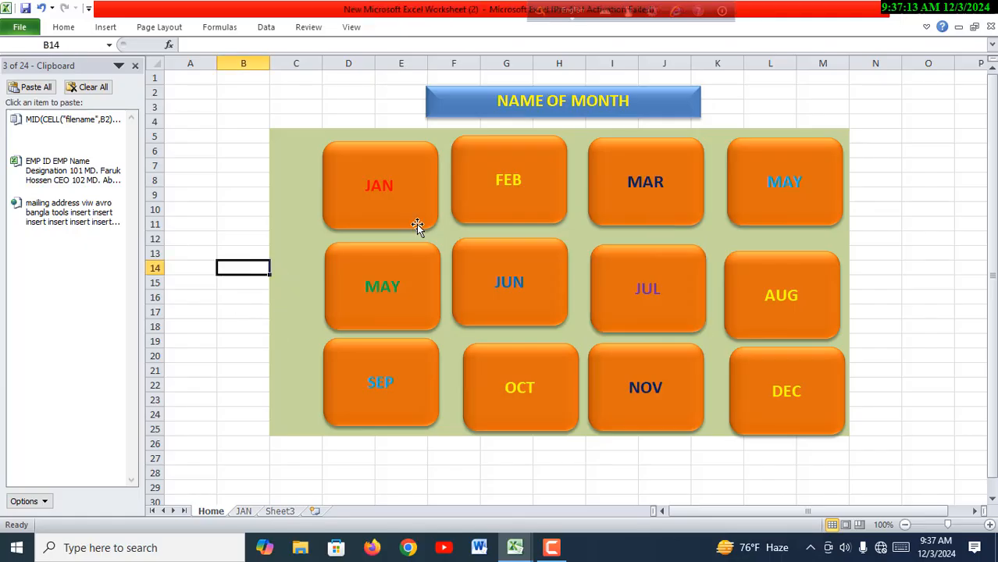
- Hyperlink the JAN button on the Home sheet to cell A1 of the JAN sheet in this document
left_click(392, 199)
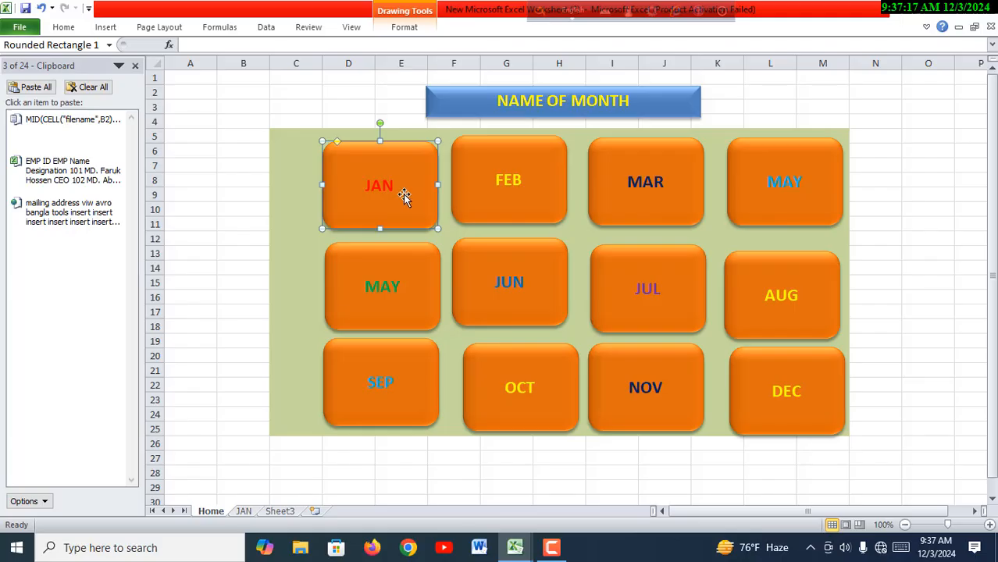
left_click(245, 511)
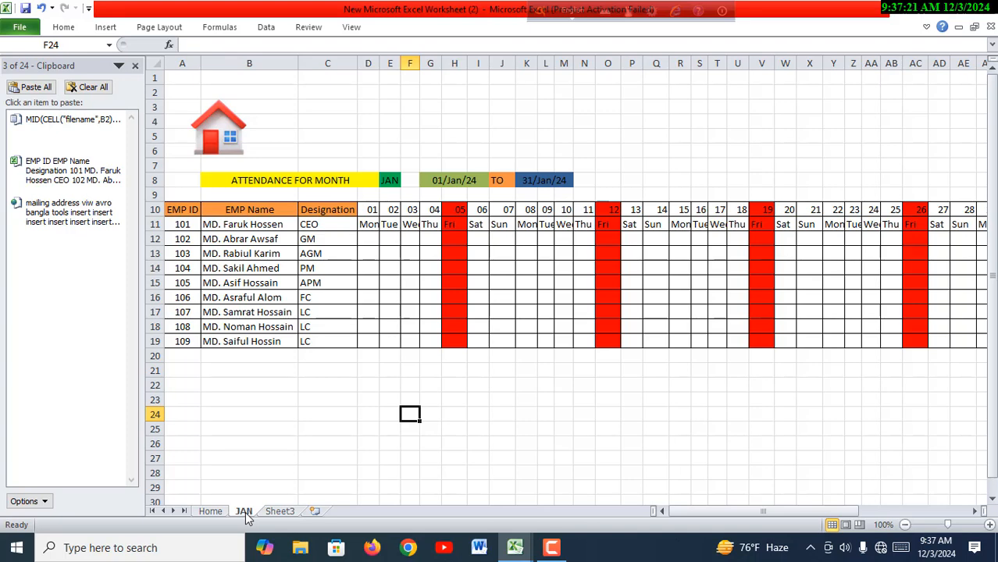
left_click(214, 513)
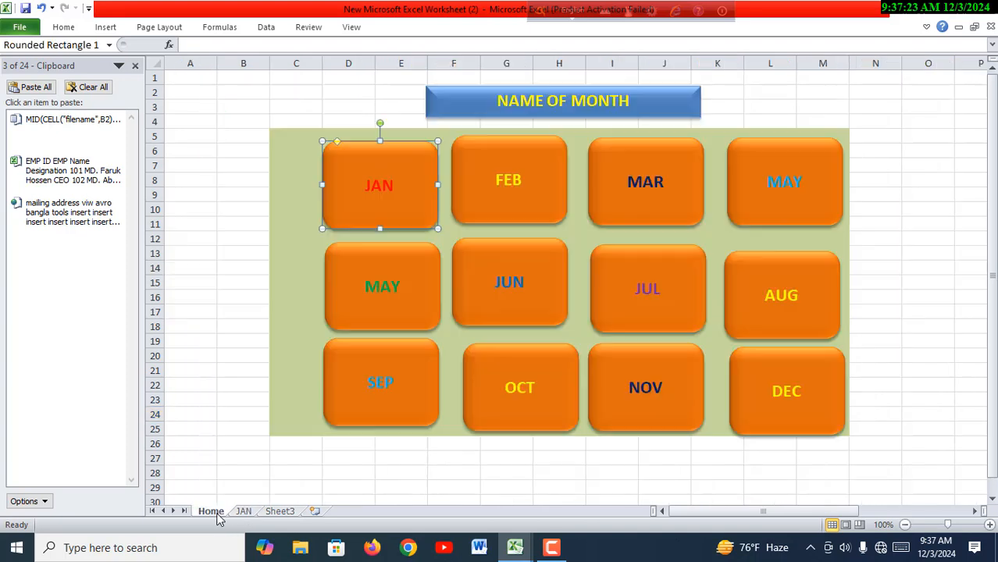
right_click(401, 184)
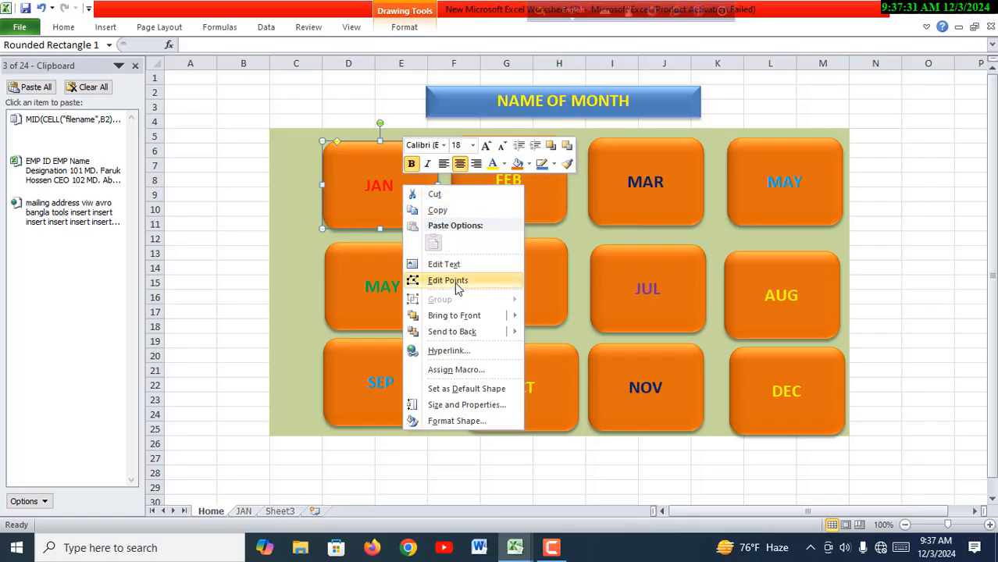
left_click(455, 356)
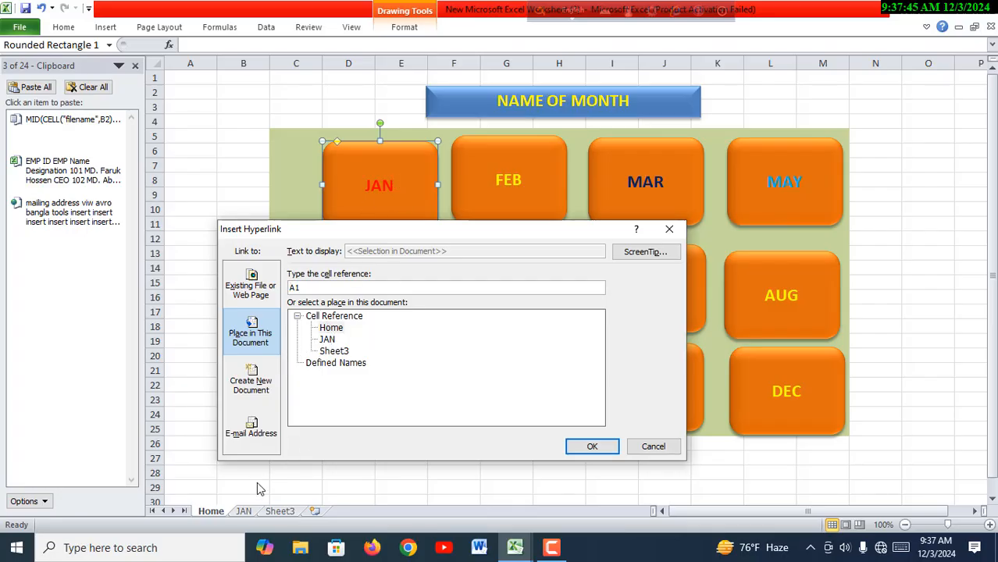
left_click(327, 342)
left_click(595, 448)
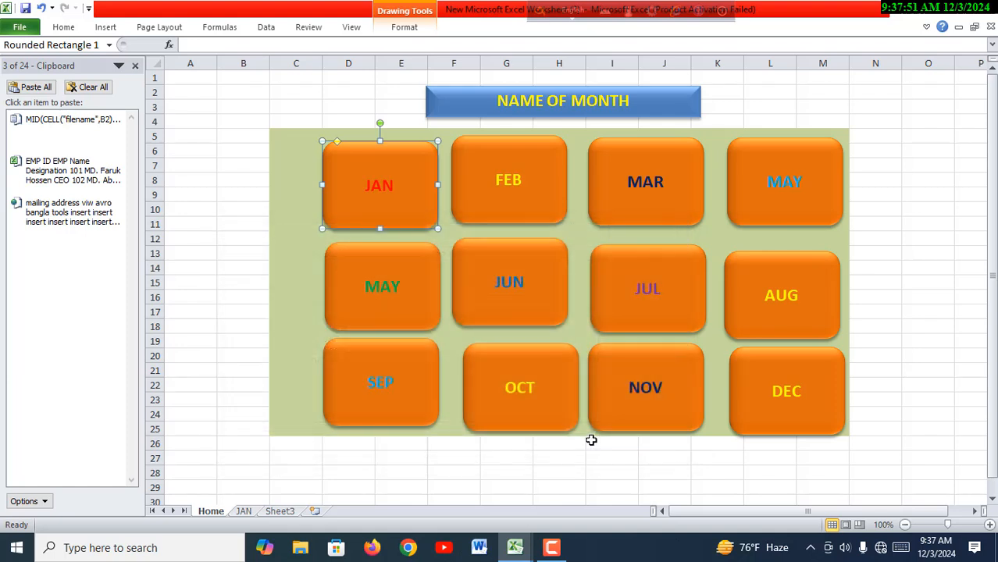
- Test the JAN button's link and the home icon's link by moving between the Home and JAN sheets twice
left_click(239, 270)
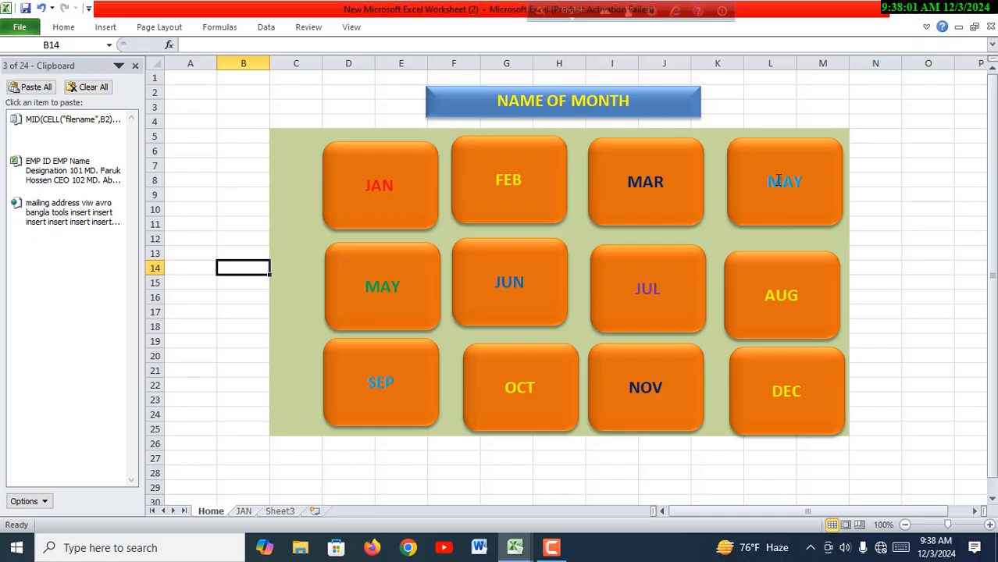
left_click(383, 187)
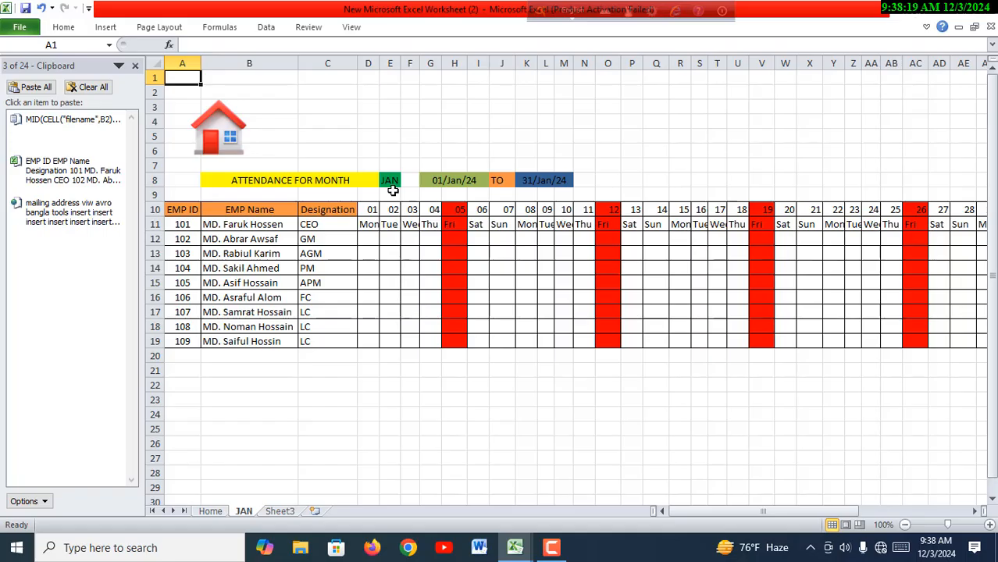
left_click(230, 139)
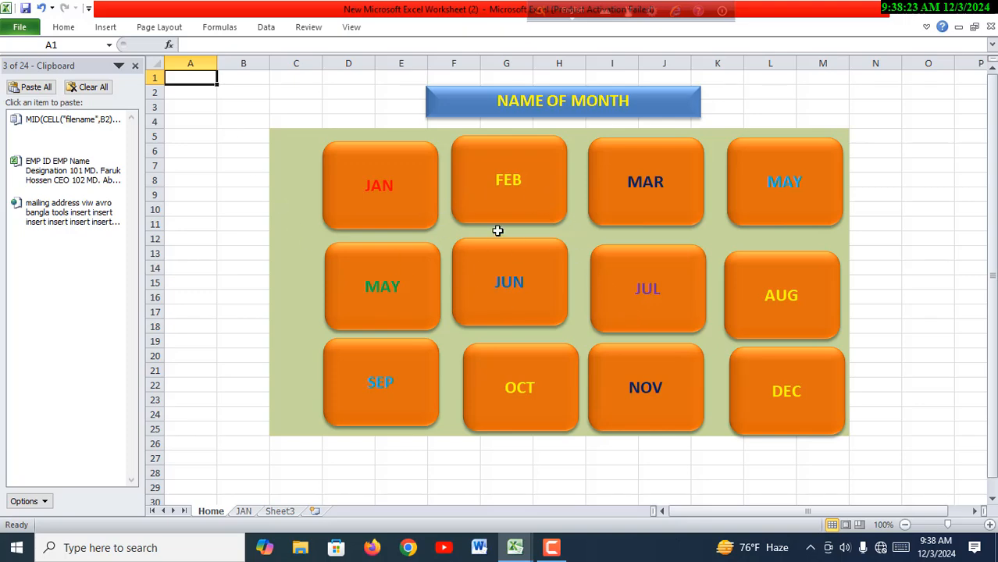
left_click(399, 207)
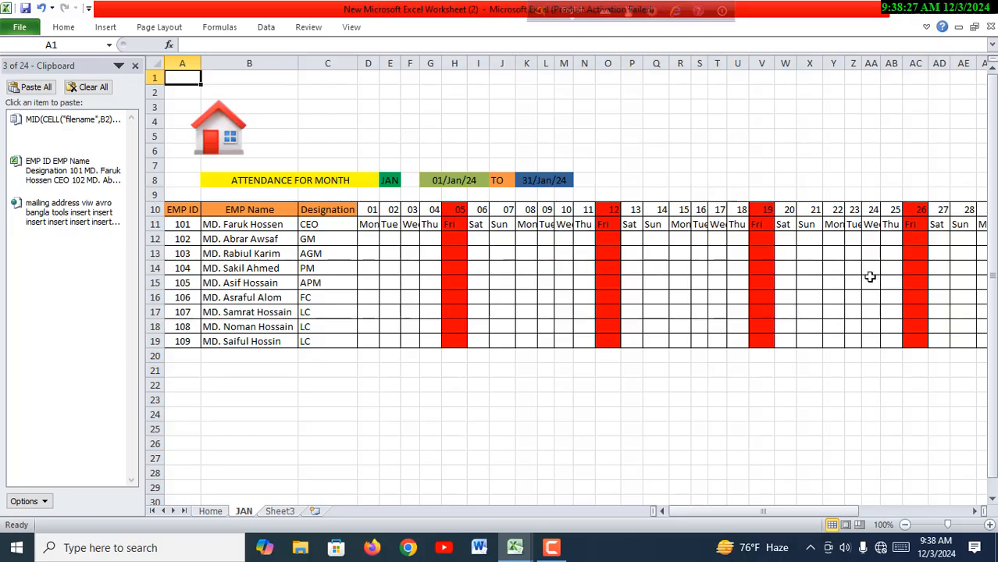
left_click(208, 144)
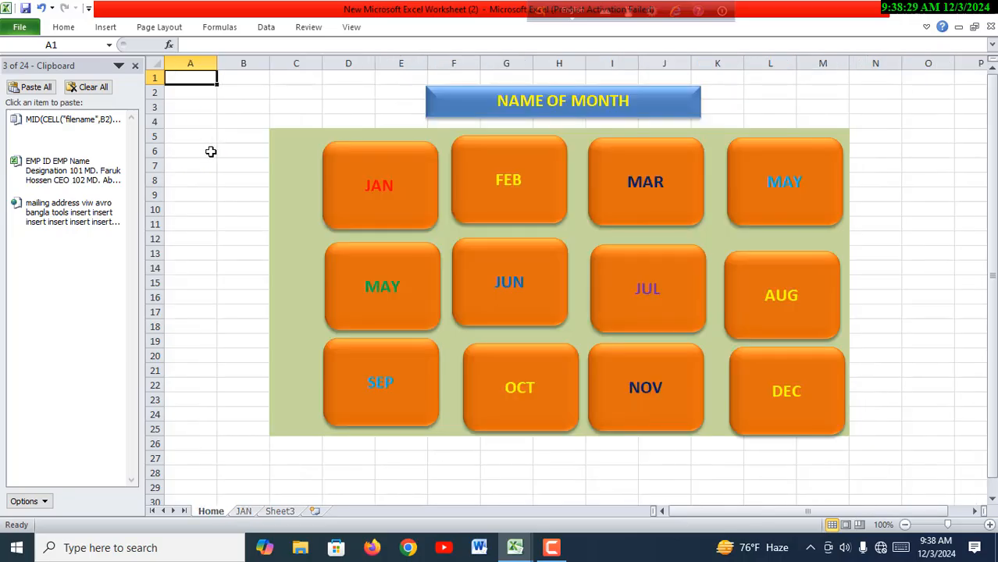
- Create a copy of the JAN sheet at the end of this workbook
left_click(509, 197, "ctrl")
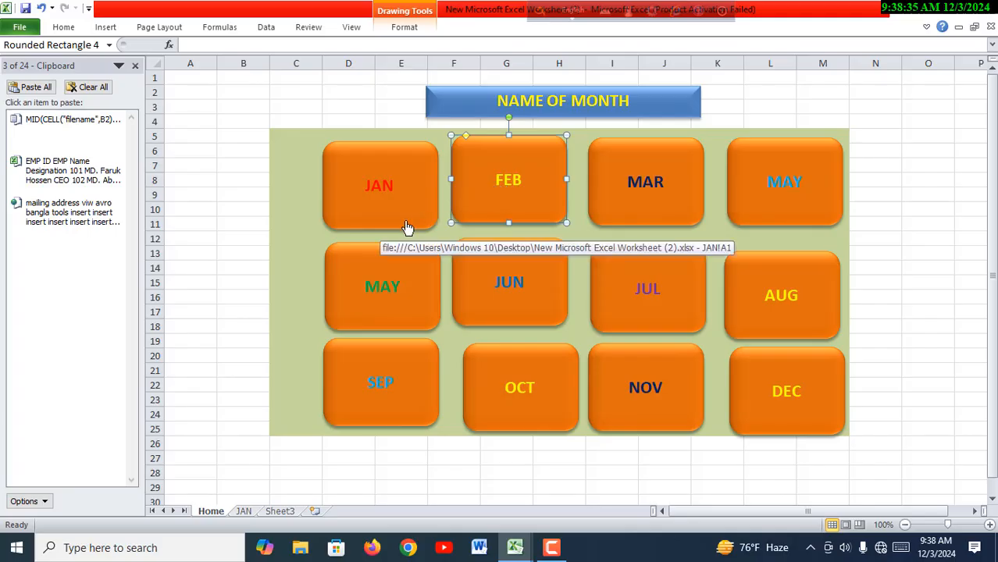
left_click(245, 513)
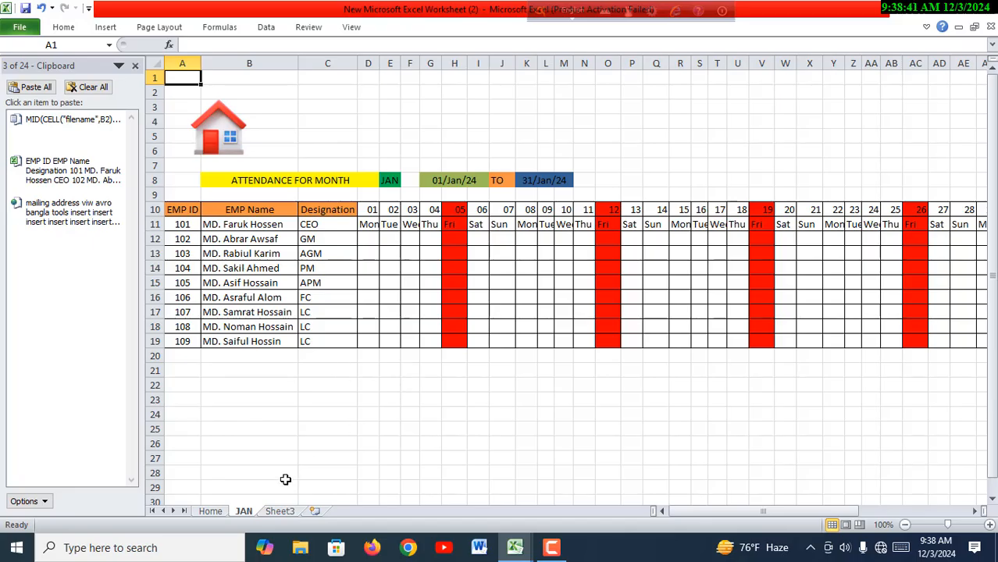
right_click(246, 509)
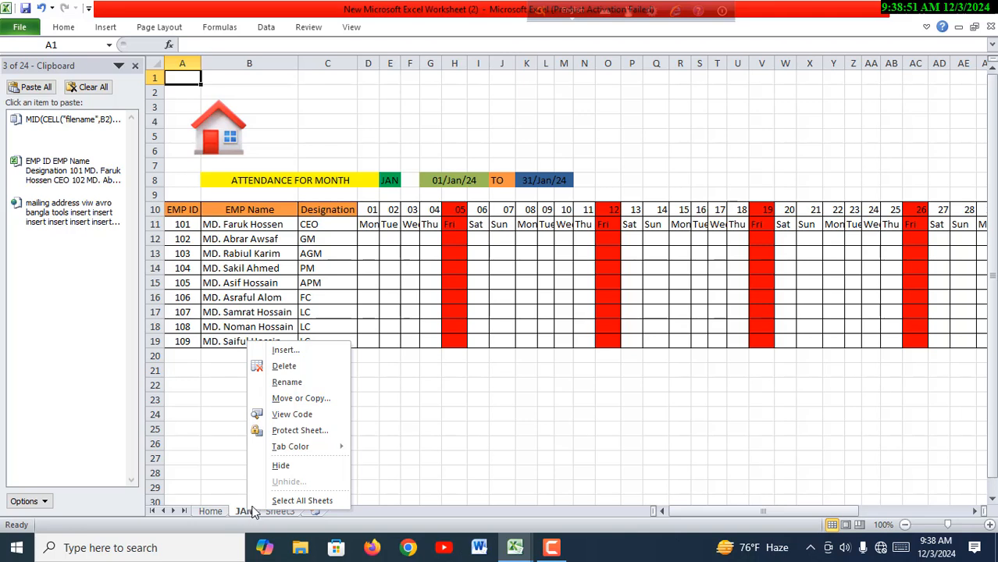
left_click(301, 400)
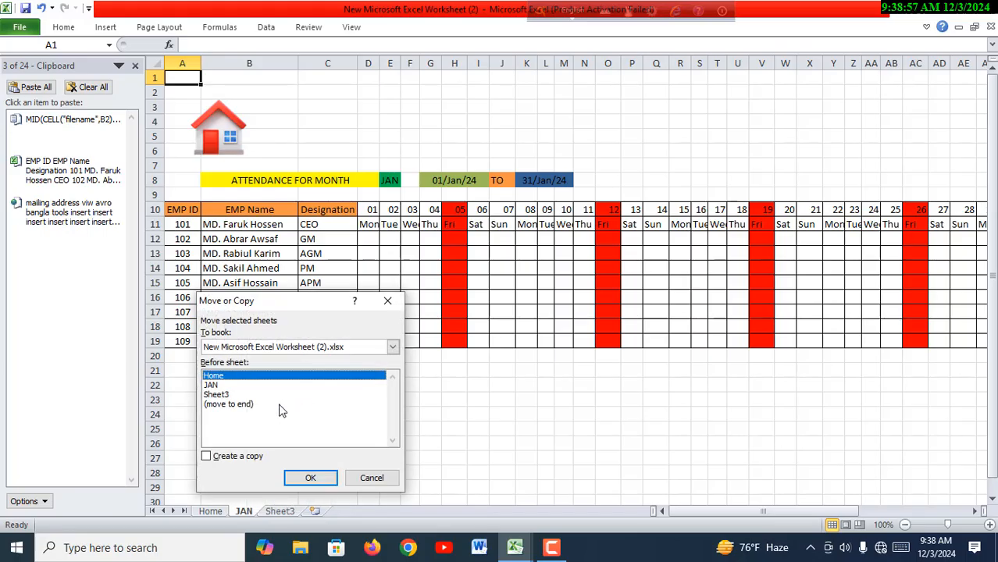
left_click(225, 406)
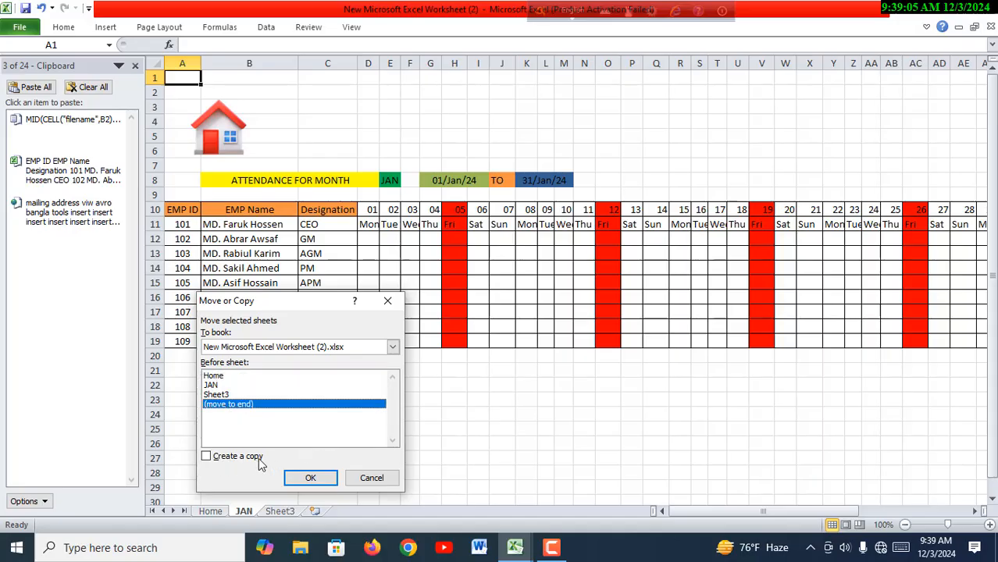
left_click(207, 459)
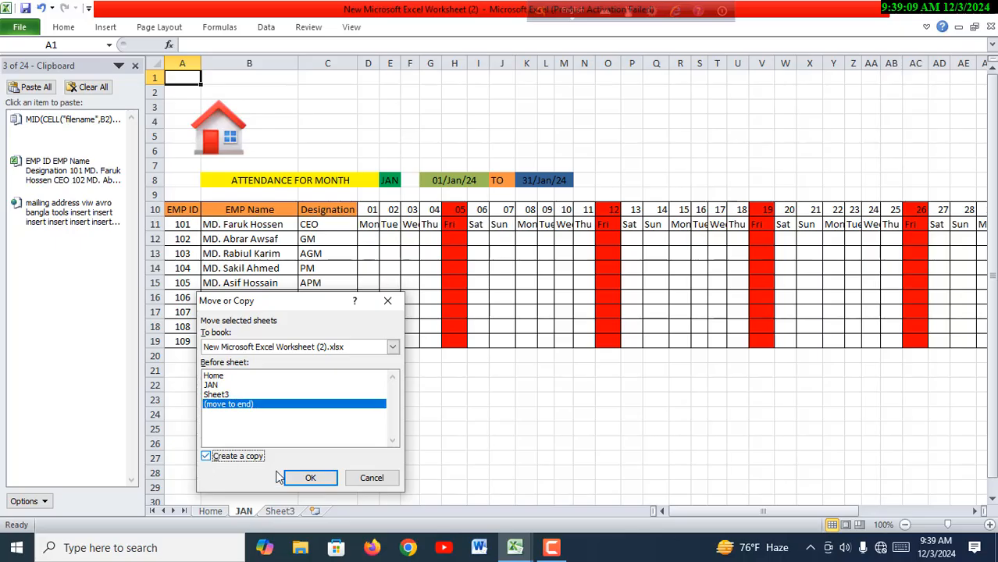
left_click(312, 477)
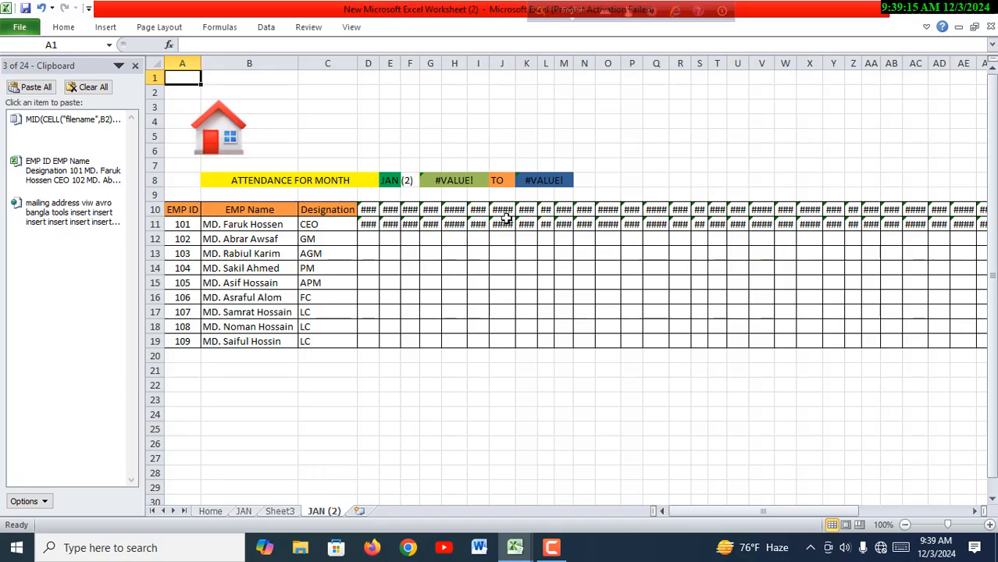
- Rename the copied JAN (2) sheet as FEB
left_click(475, 443)
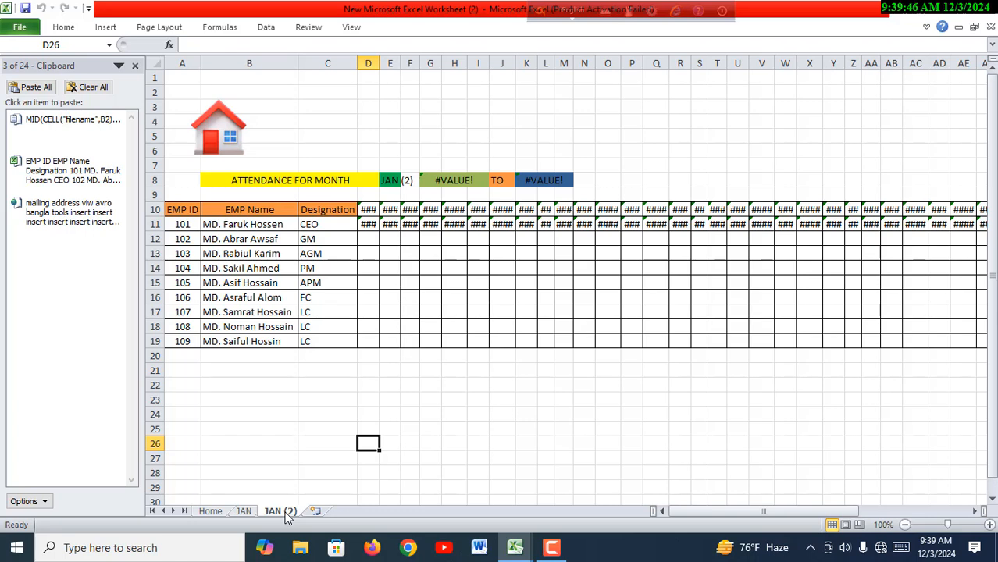
double_click(281, 511)
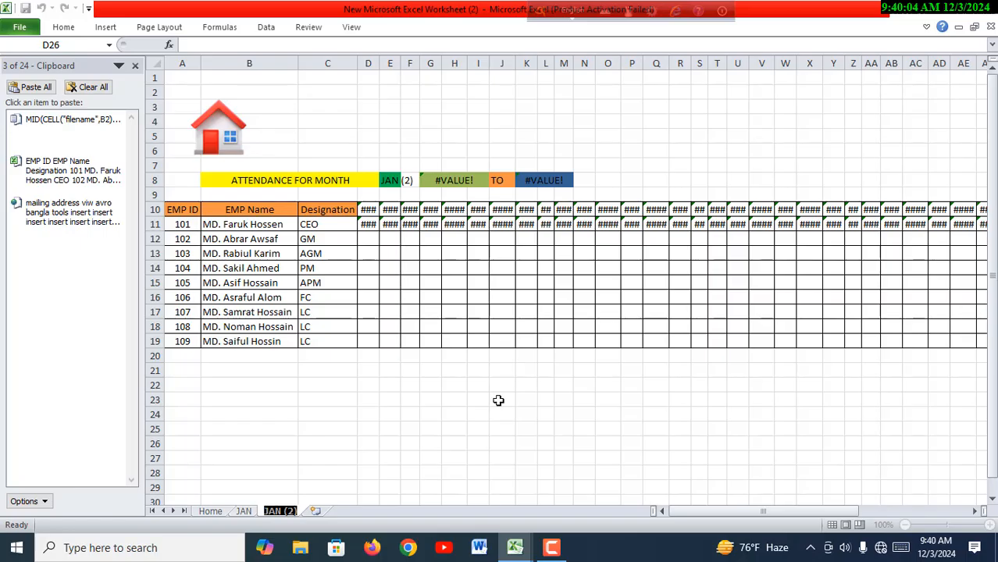
type("FE")
type("B")
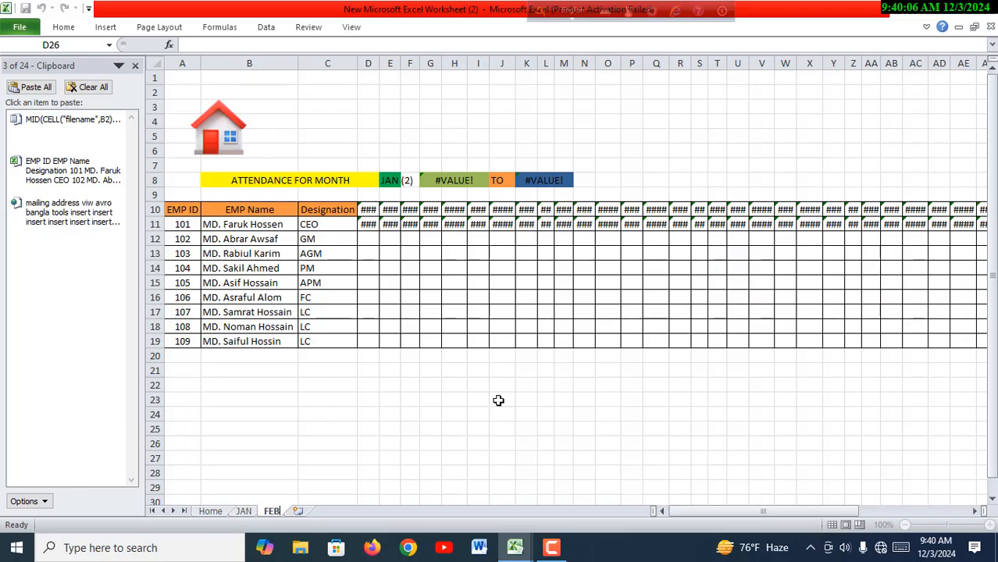
key("Return")
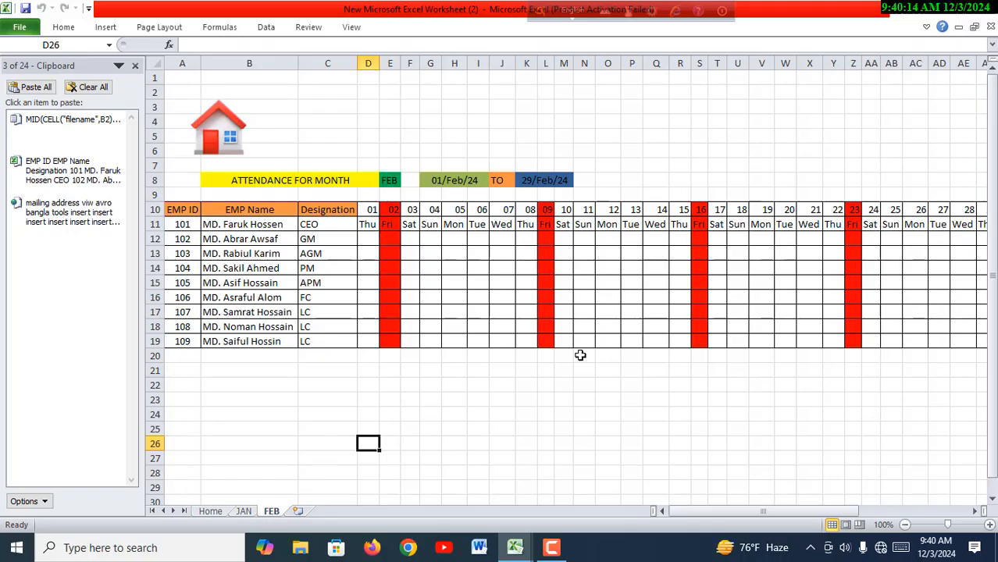
- Test the home icon on the FEB sheet, the JAN button's link, and the home icon on the JAN sheet
left_click(234, 141)
left_click(406, 216)
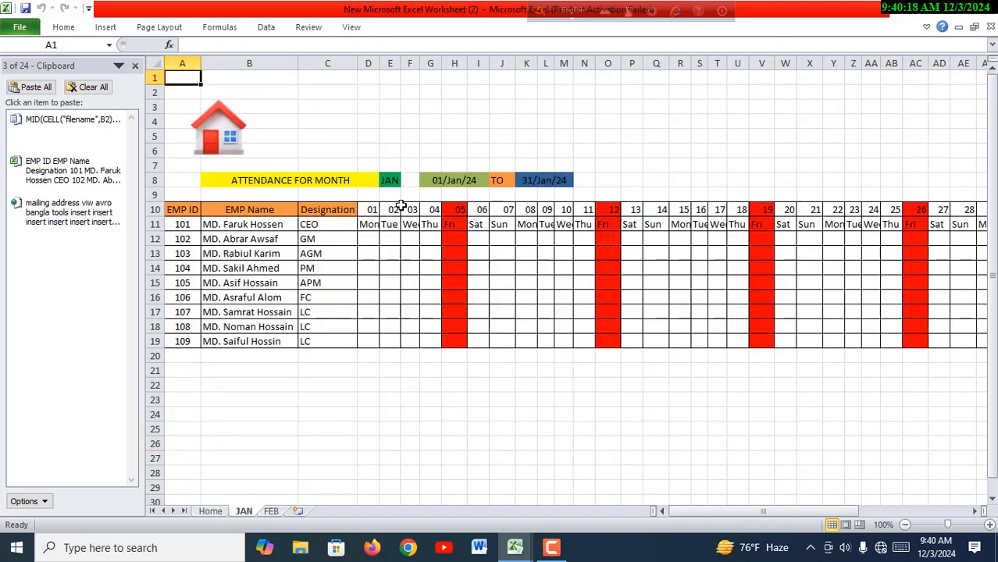
left_click(235, 124)
- Hyperlink the FEB button on the Home sheet to cell A1 of the FEB sheet in this document
left_click(507, 196, "ctrl")
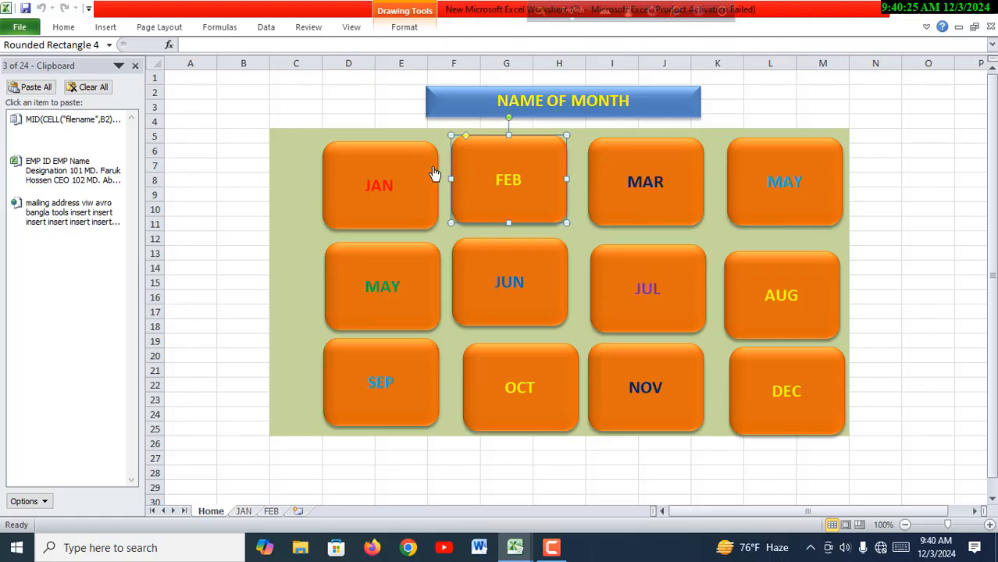
right_click(537, 191)
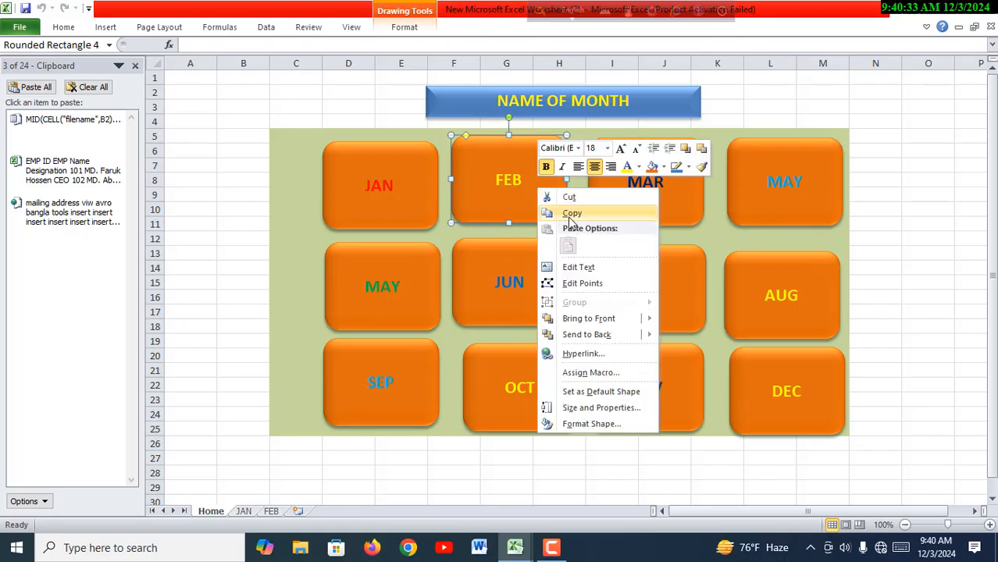
left_click(581, 354)
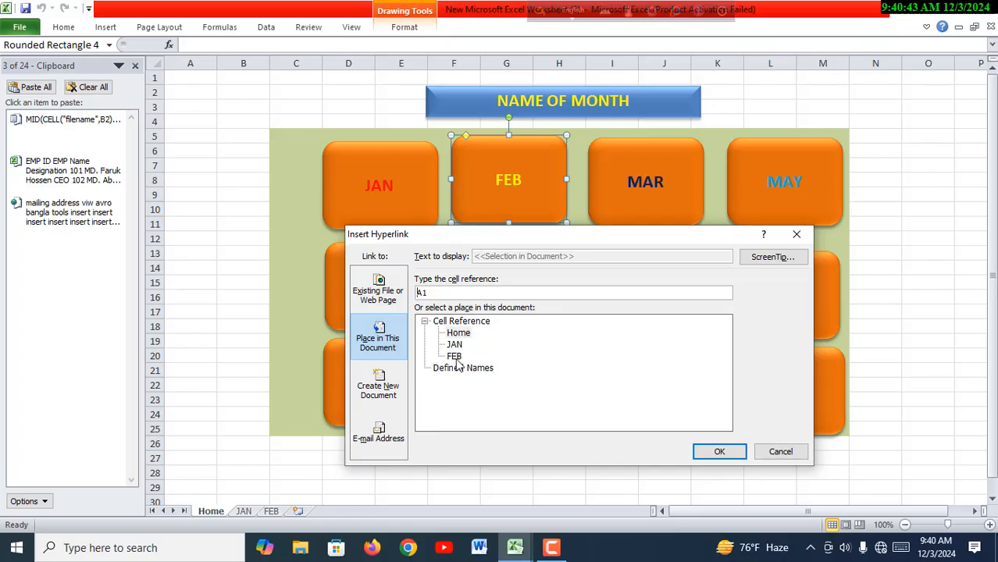
left_click(454, 356)
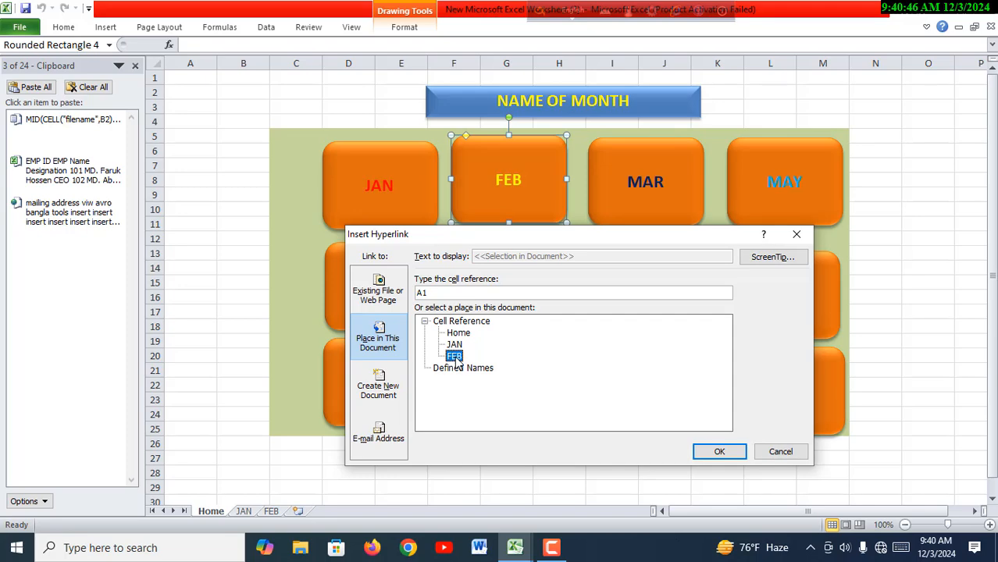
left_click(719, 451)
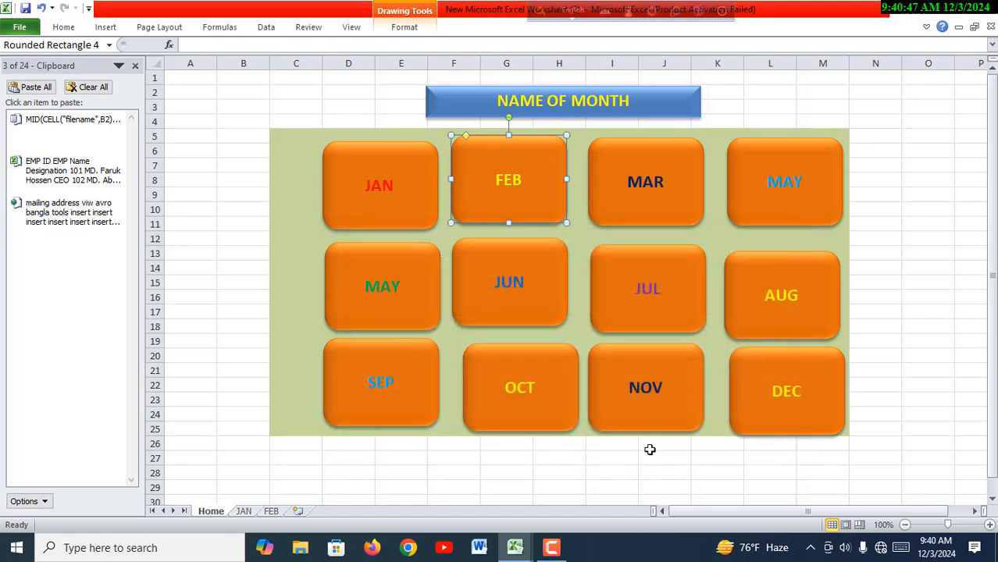
left_click(623, 457)
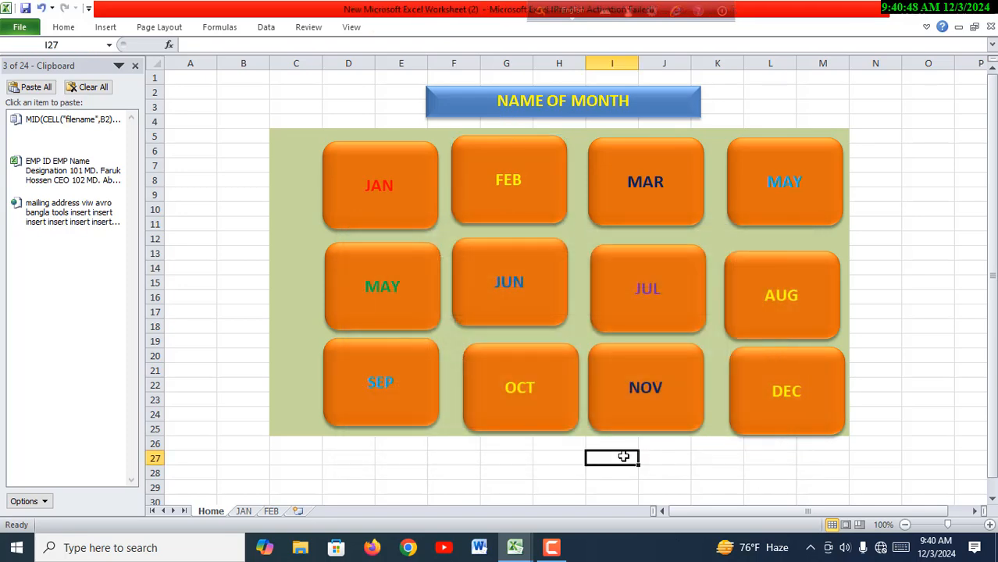
- Test the FEB button's link by opening the FEB sheet and returning to Home through the home icon
left_click(537, 178)
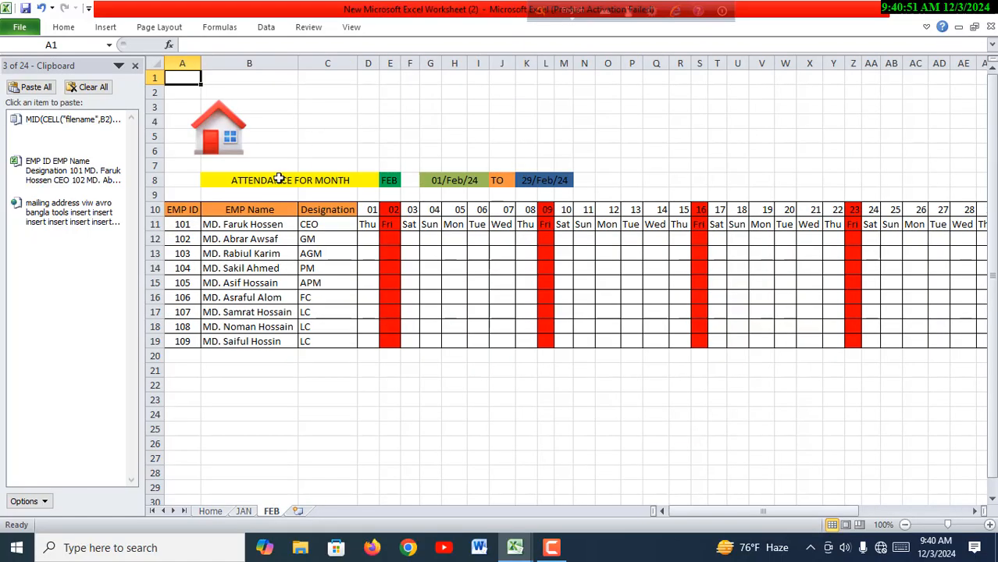
left_click(237, 147)
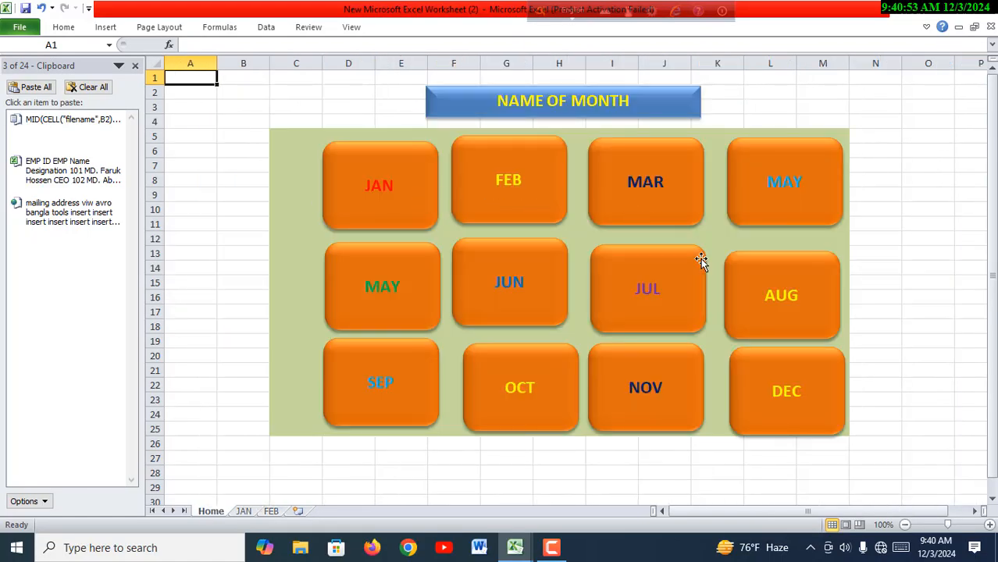
left_click(650, 185, "ctrl")
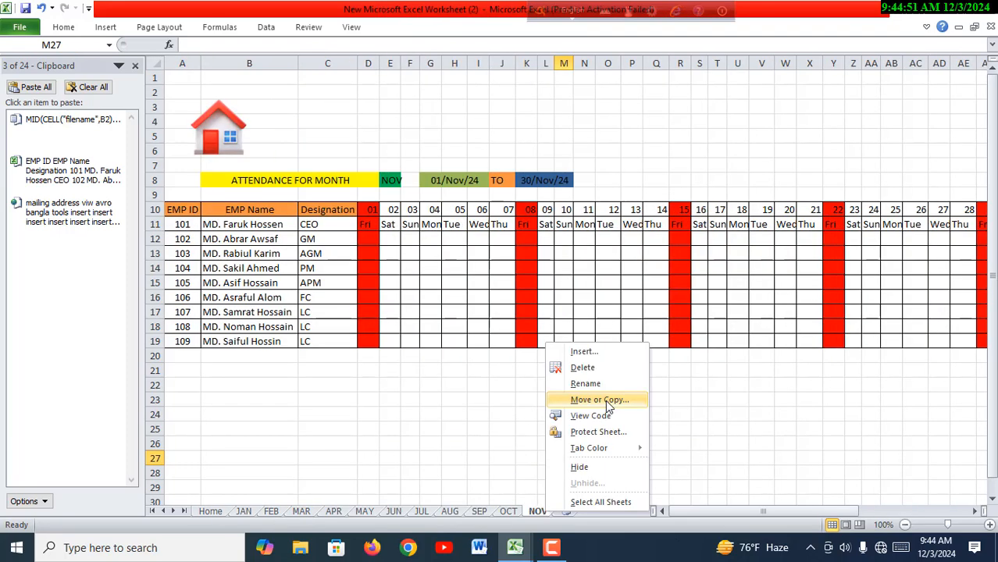
- Create a copy of the NOV sheet at the end of this workbook
left_click(607, 401)
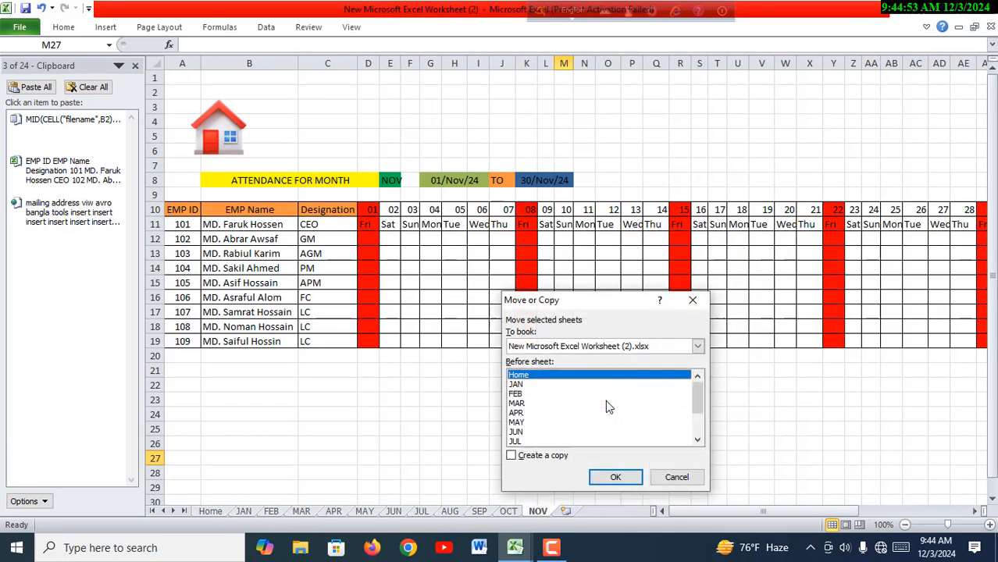
left_click_drag(701, 411, 640, 444)
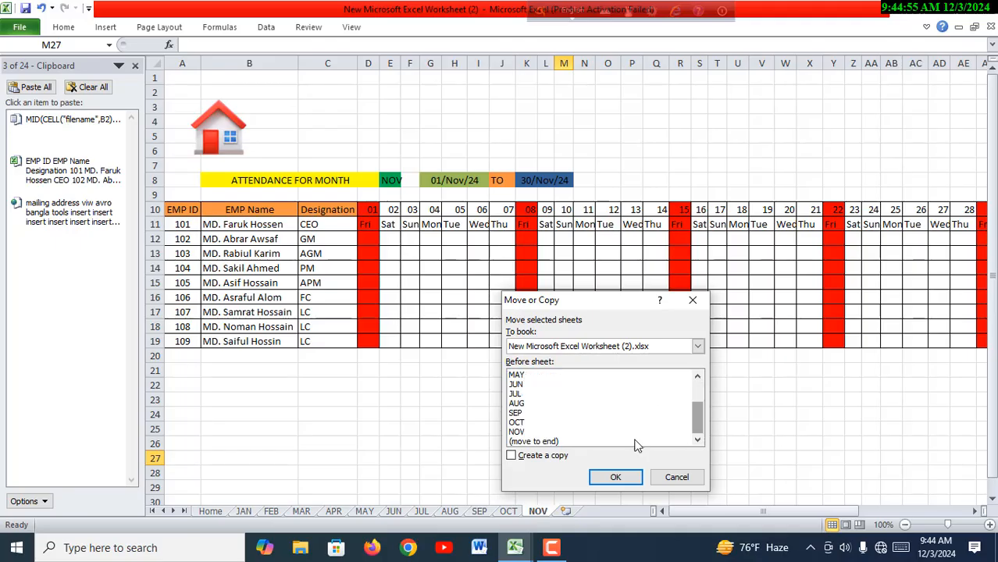
left_click(553, 442)
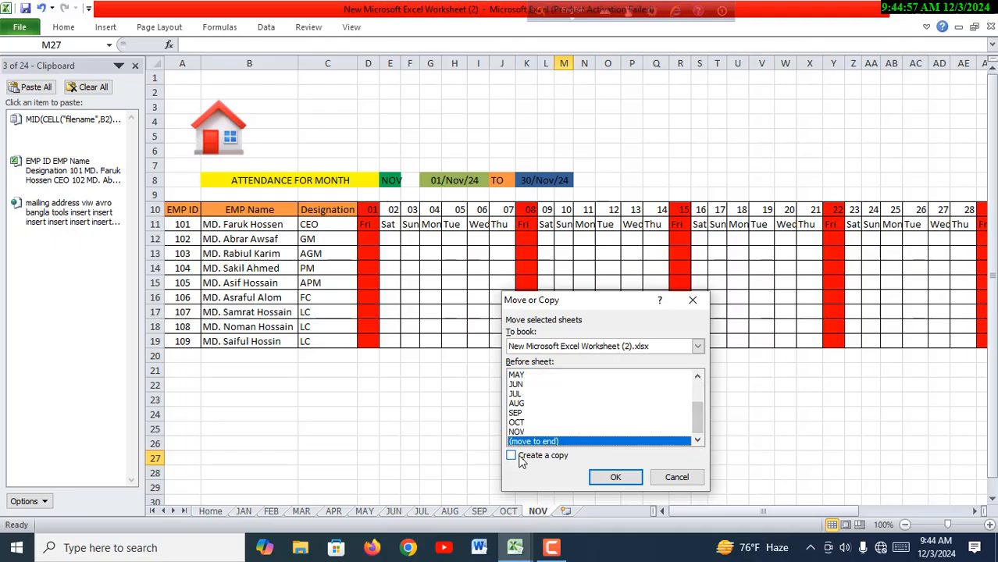
left_click(511, 455)
left_click(637, 481)
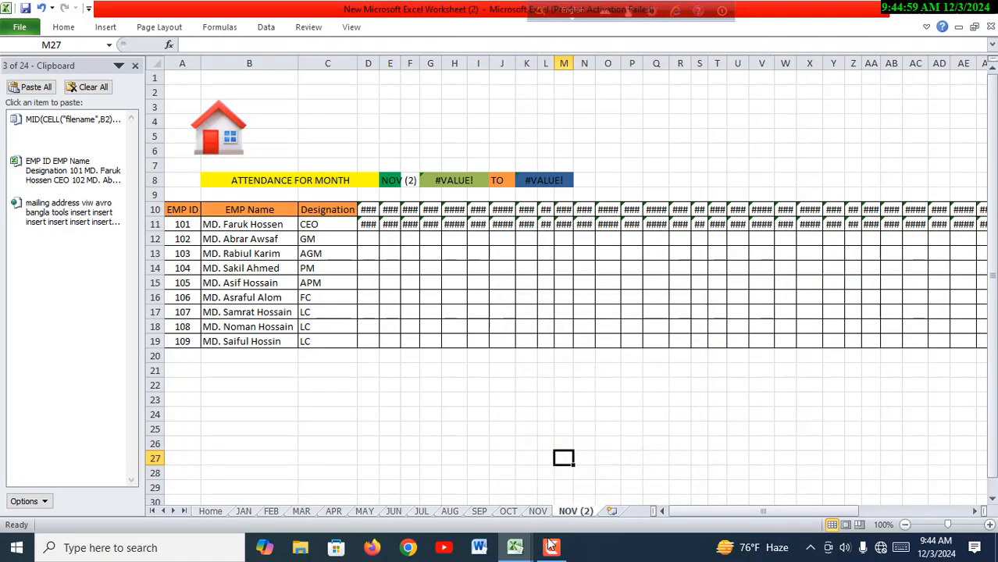
- Rename the copied NOV (2) sheet as DEC
double_click(576, 512)
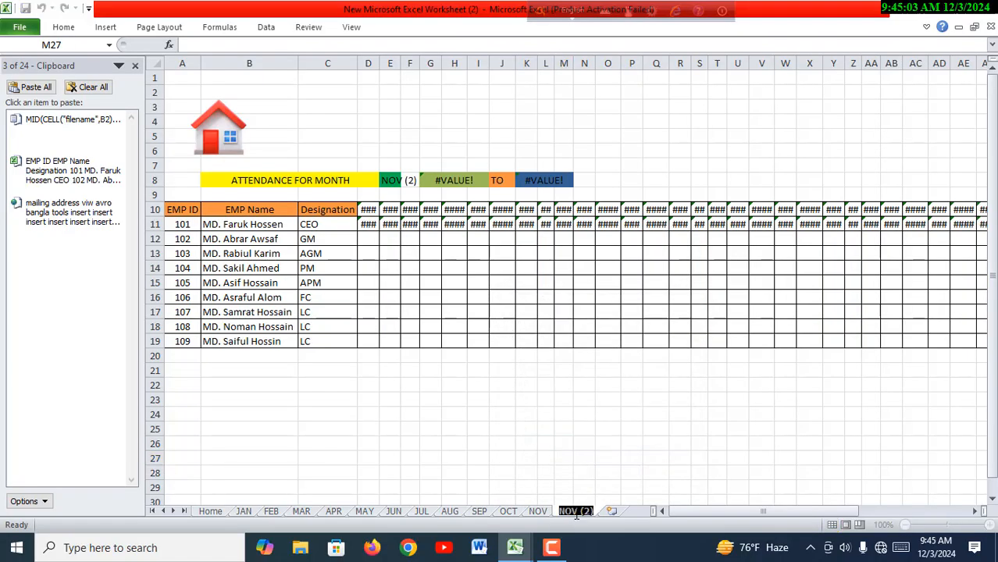
type("DEC")
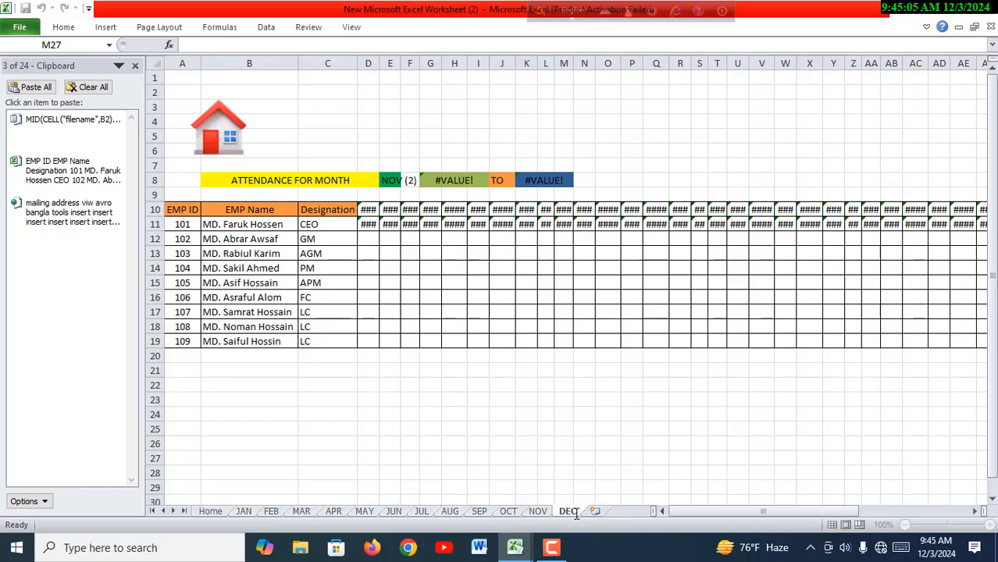
key("Return")
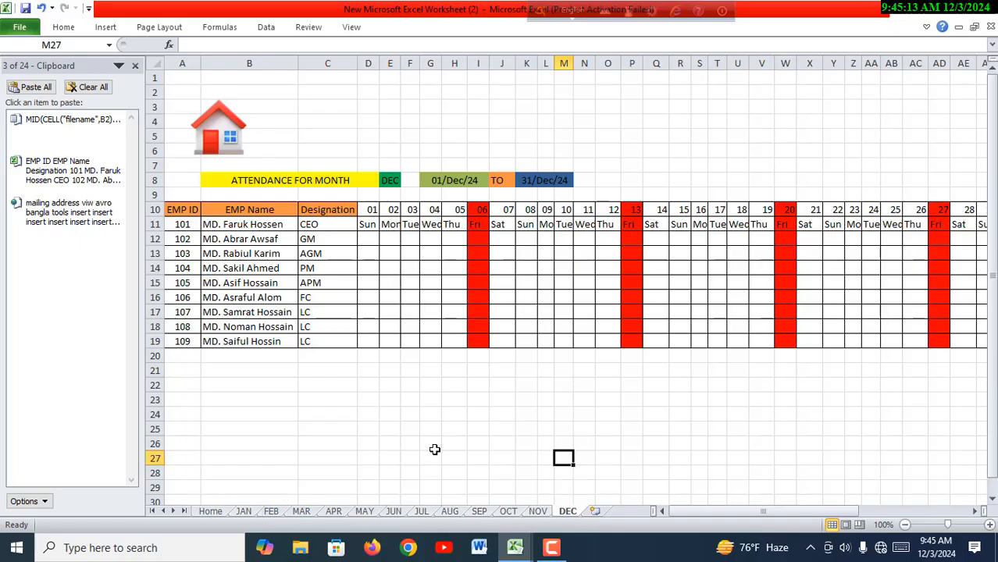
- Check the home icon on the DEC sheet, then the FEB button's link and the FEB sheet's home icon
left_click(237, 150)
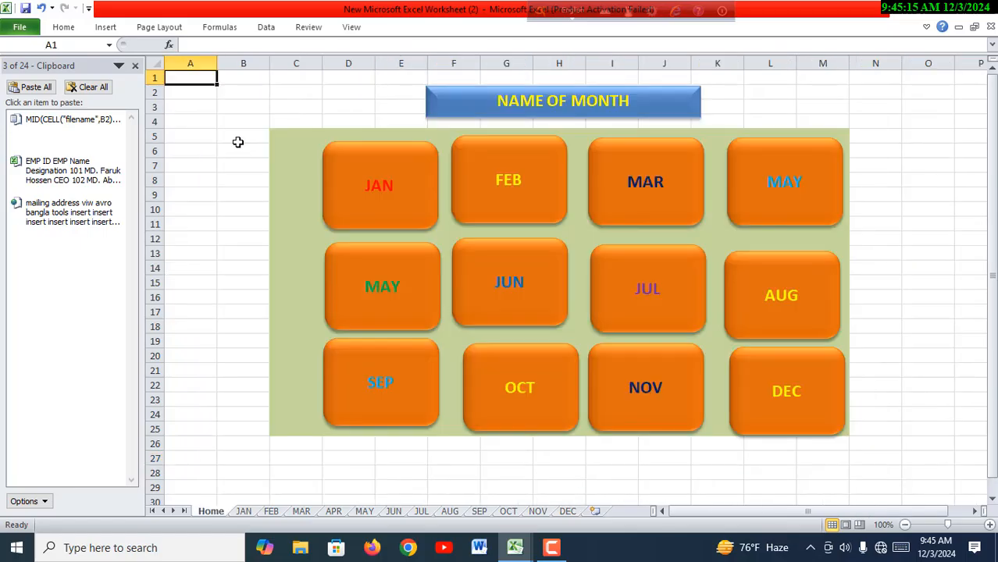
left_click(524, 195)
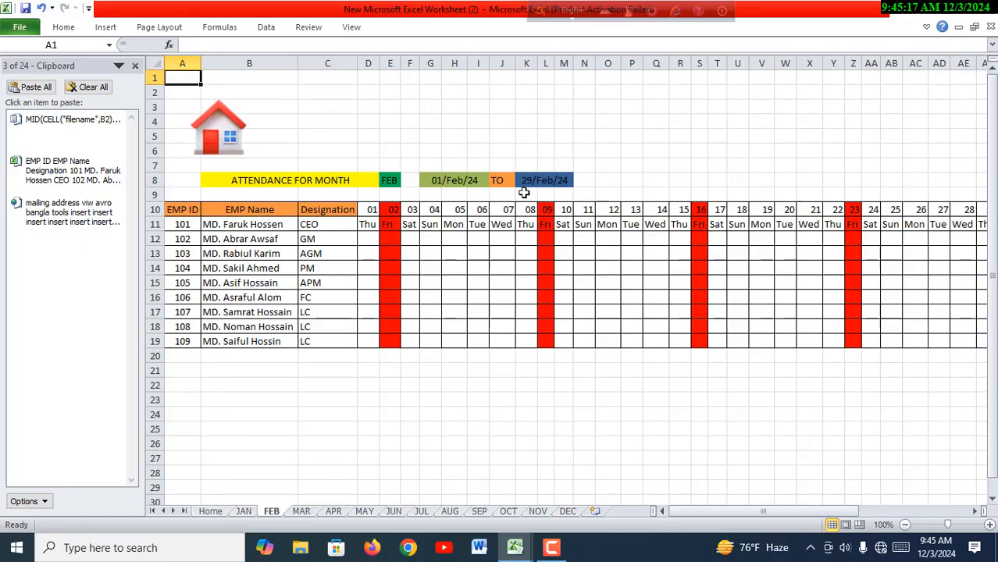
left_click(240, 147)
- Hyperlink the MAR button on the Home sheet to cell A1 of the MAR sheet in this document
left_click(664, 190)
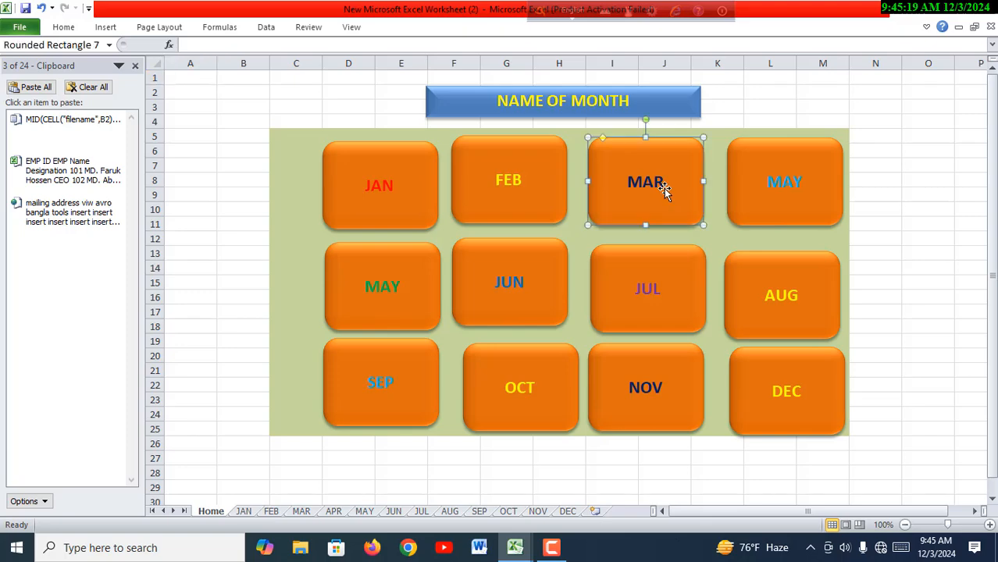
right_click(655, 191)
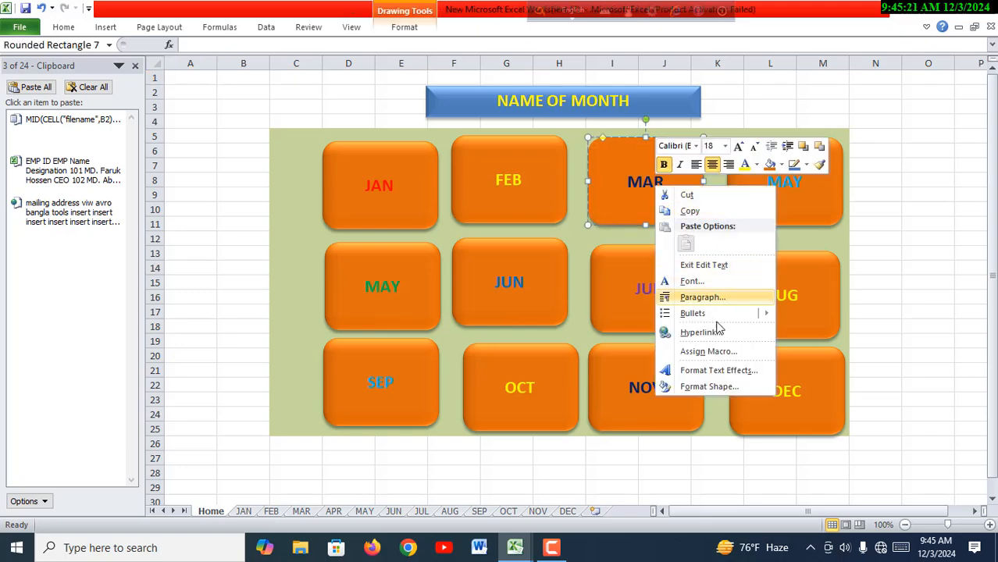
left_click(712, 332)
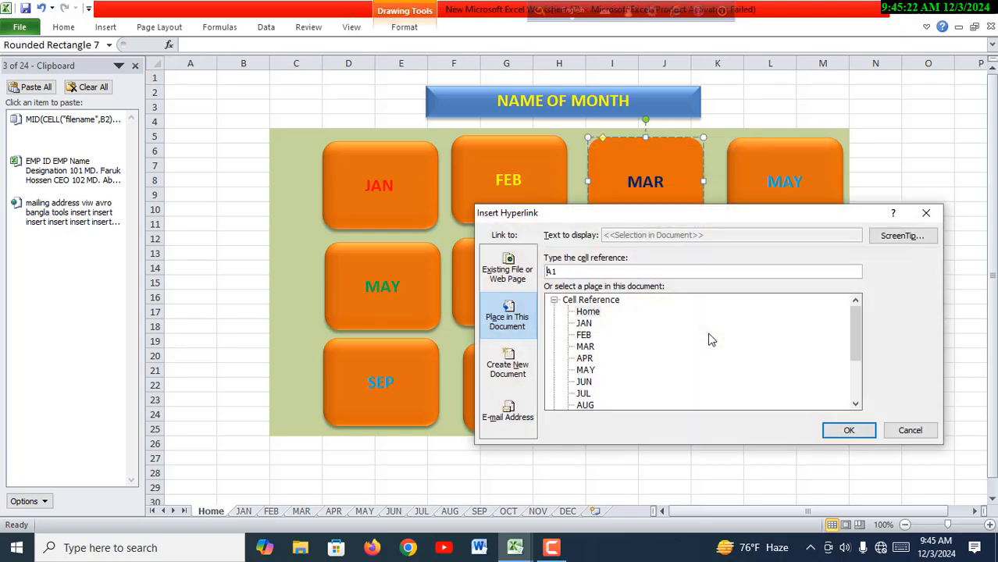
left_click(591, 348)
left_click(857, 431)
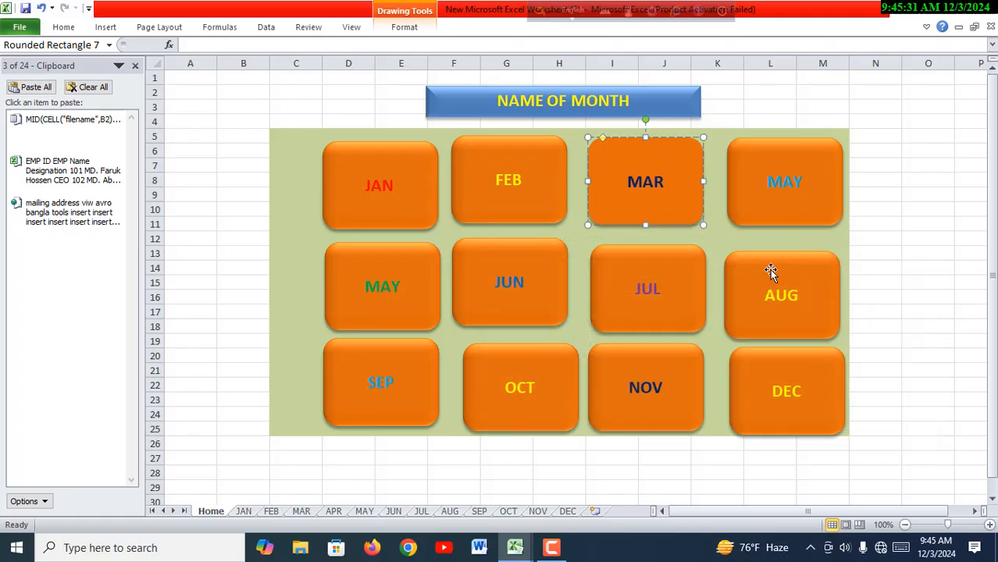
- Relabel the Home sheet's first-row MAY button as APR, and hyperlink it and the following buttons through NOV to their month sheets
right_click(759, 204)
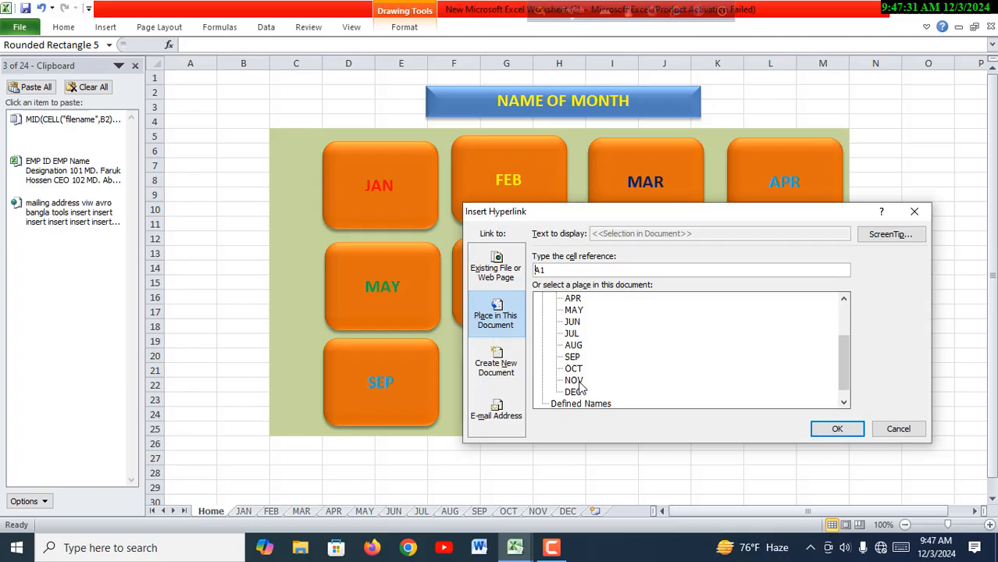
left_click(576, 380)
left_click(828, 428)
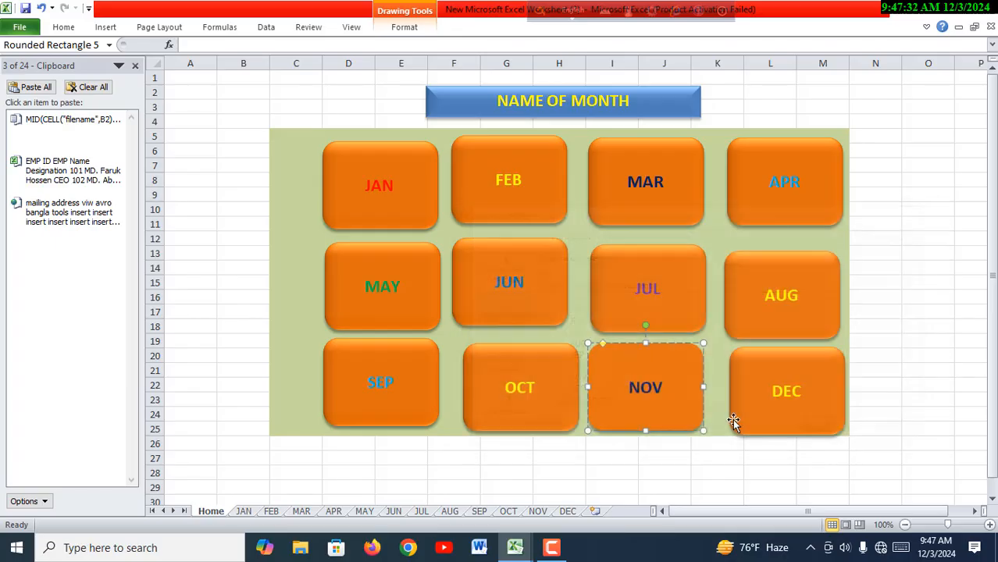
- Hyperlink the DEC button on the Home sheet to cell A1 of the DEC sheet in this document
right_click(775, 394)
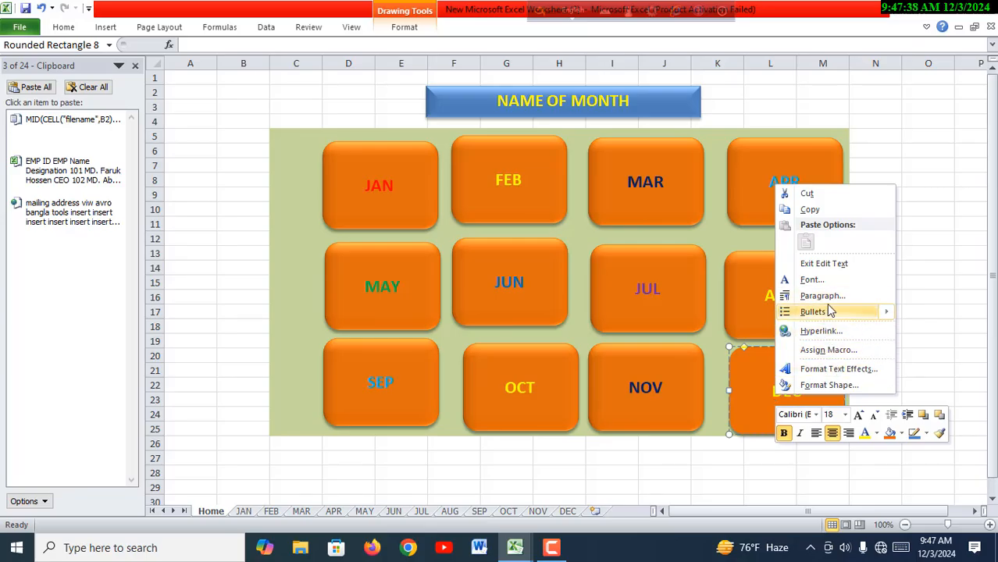
left_click(823, 331)
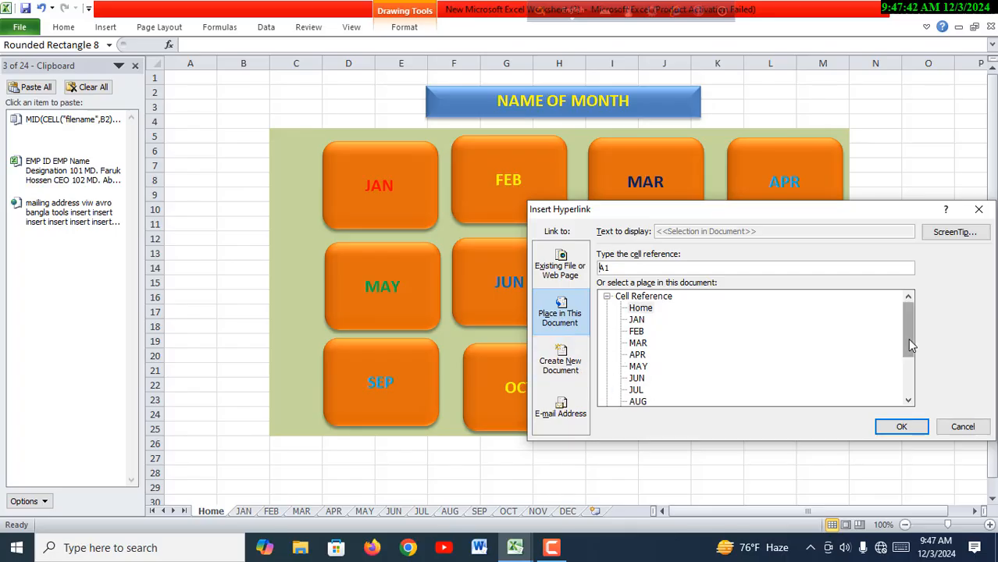
left_click_drag(910, 345, 910, 370)
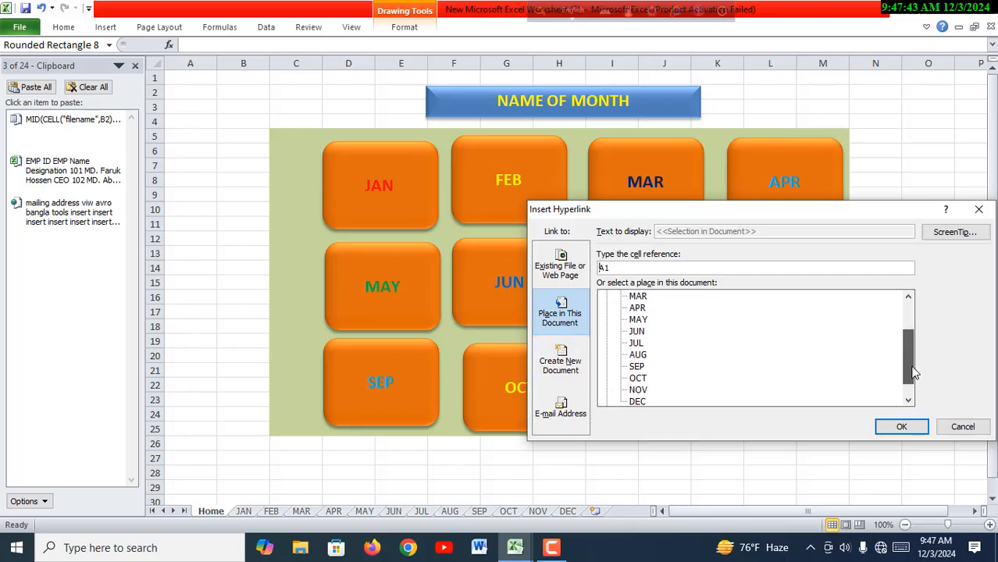
left_click(638, 402)
left_click(901, 426)
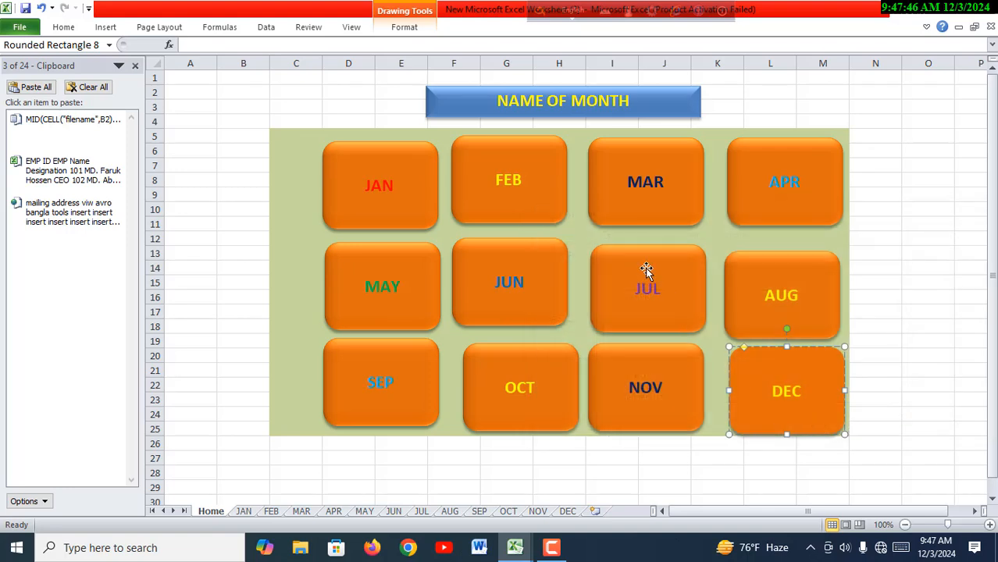
key("Escape")
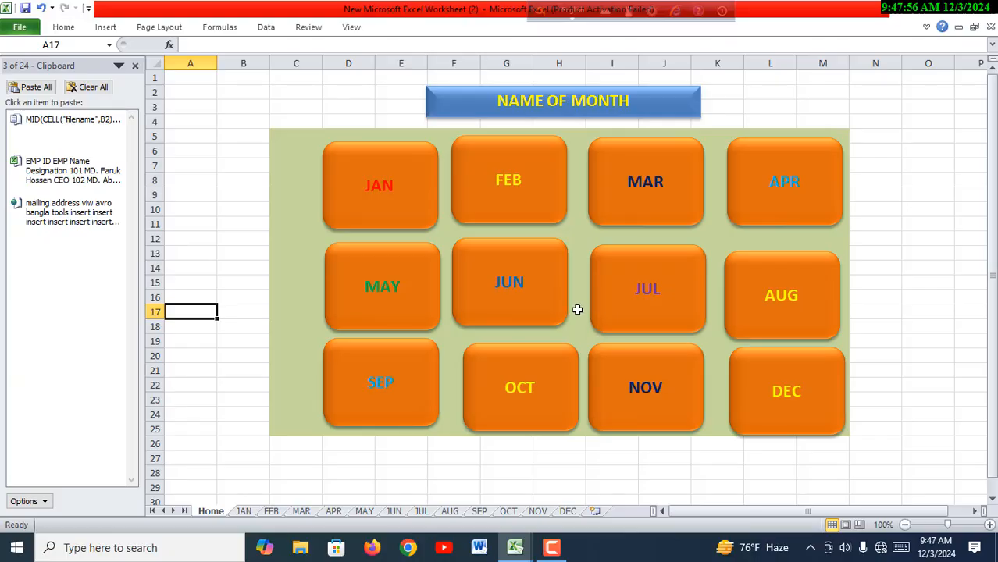
- Check the links of the MAY, AUG and DEC buttons and the home icons on the MAY and AUG sheets
left_click(397, 290)
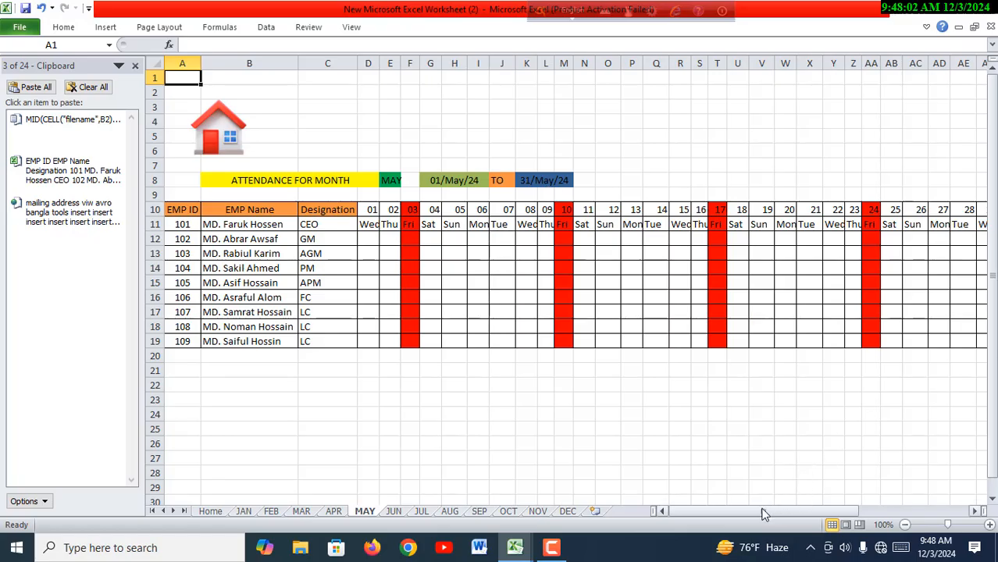
left_click_drag(764, 513, 736, 497)
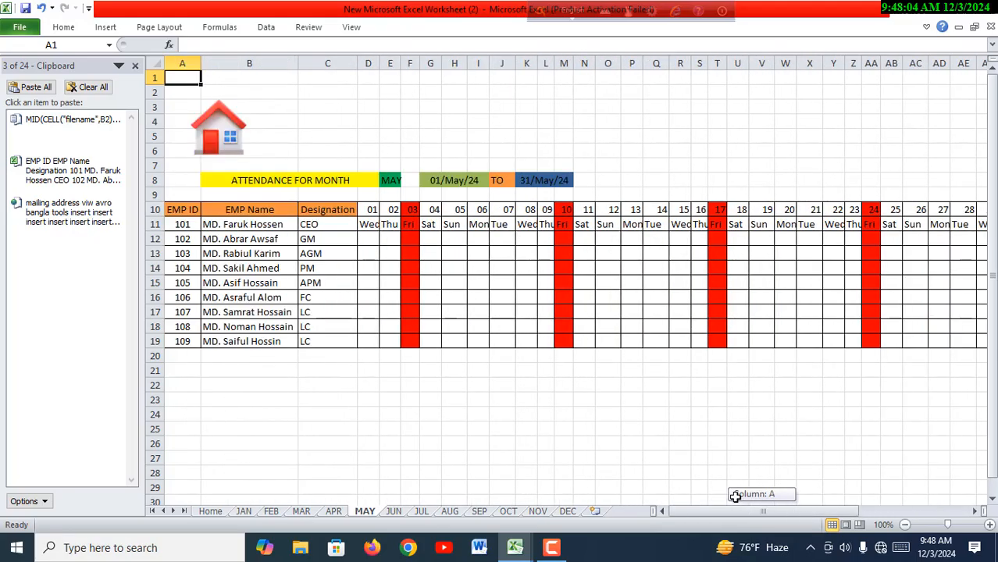
left_click(236, 142)
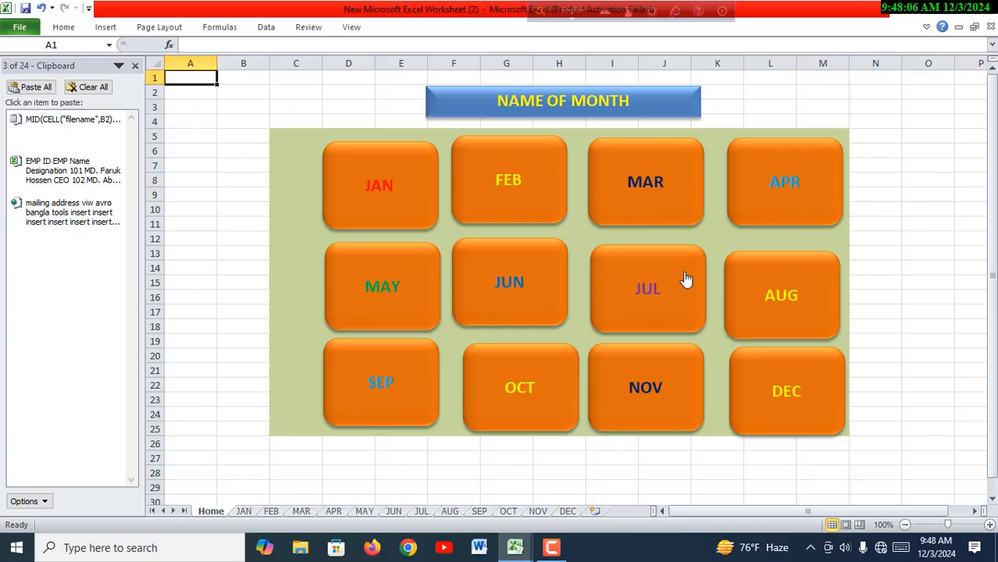
left_click(797, 293)
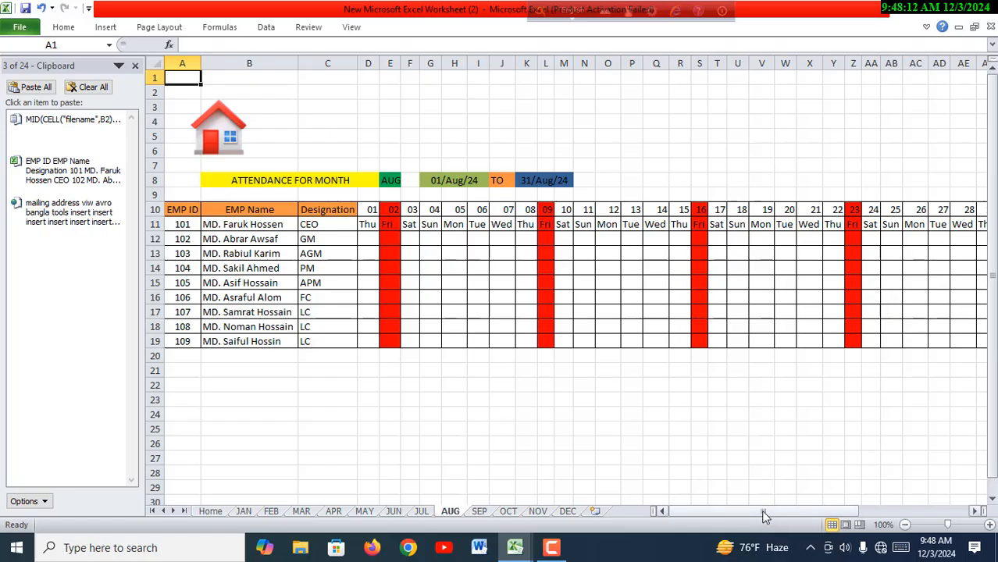
left_click_drag(764, 515, 718, 503)
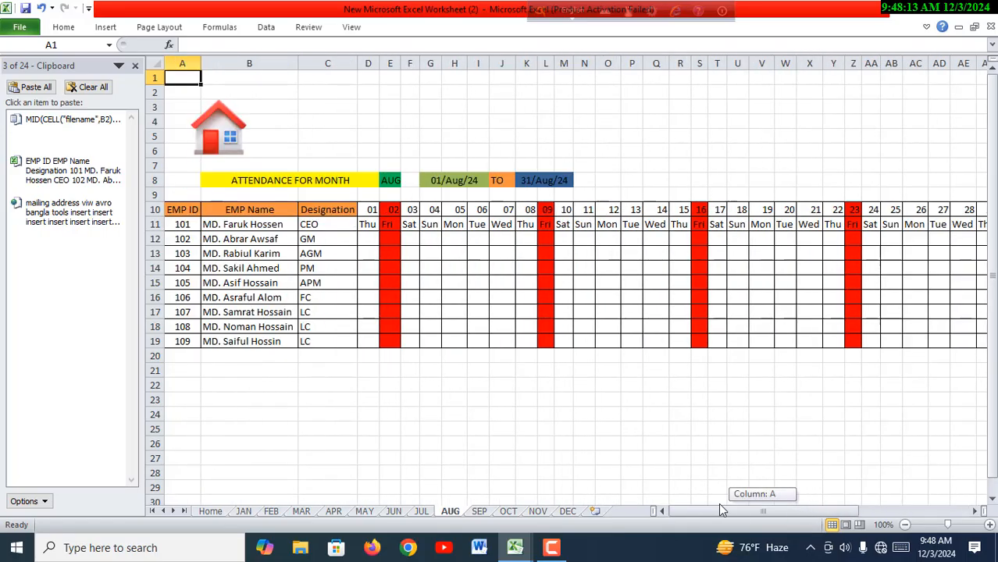
left_click(243, 141)
left_click(812, 410)
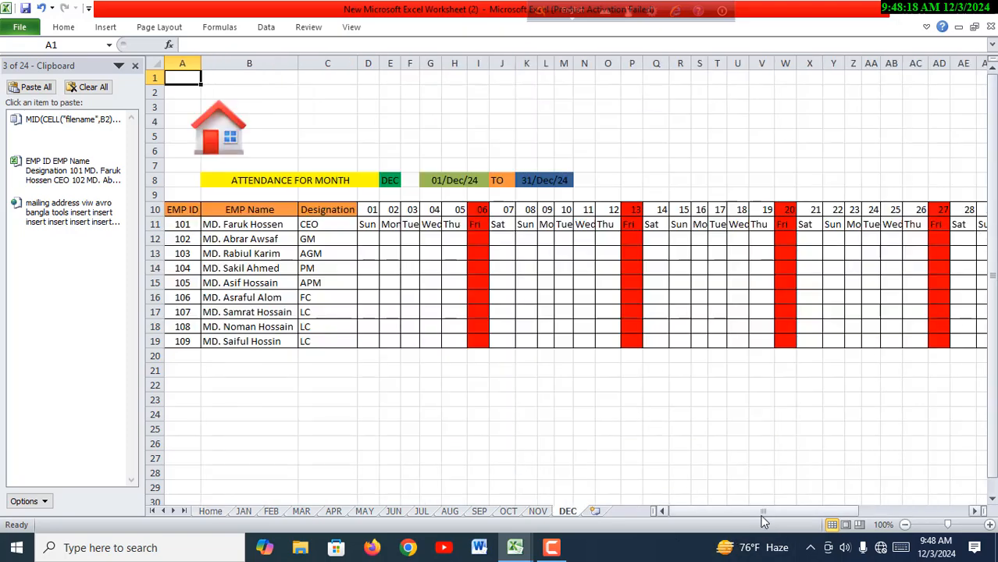
left_click_drag(763, 517, 725, 498)
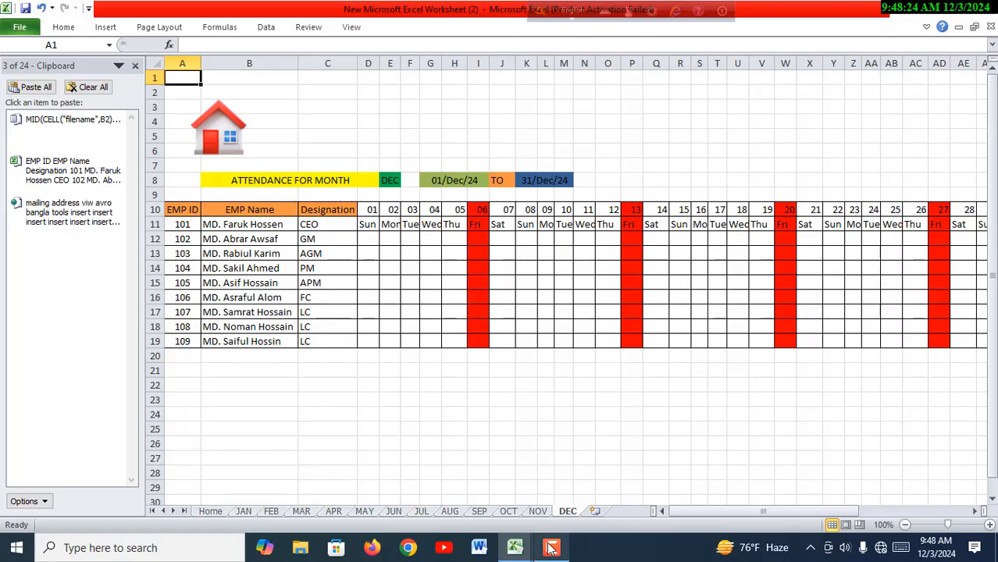
- Examine the title banner on the FEB sheet of the 12 Month Salary Dynamic workbook and return to the DEC sheet
mouse_move(543, 545)
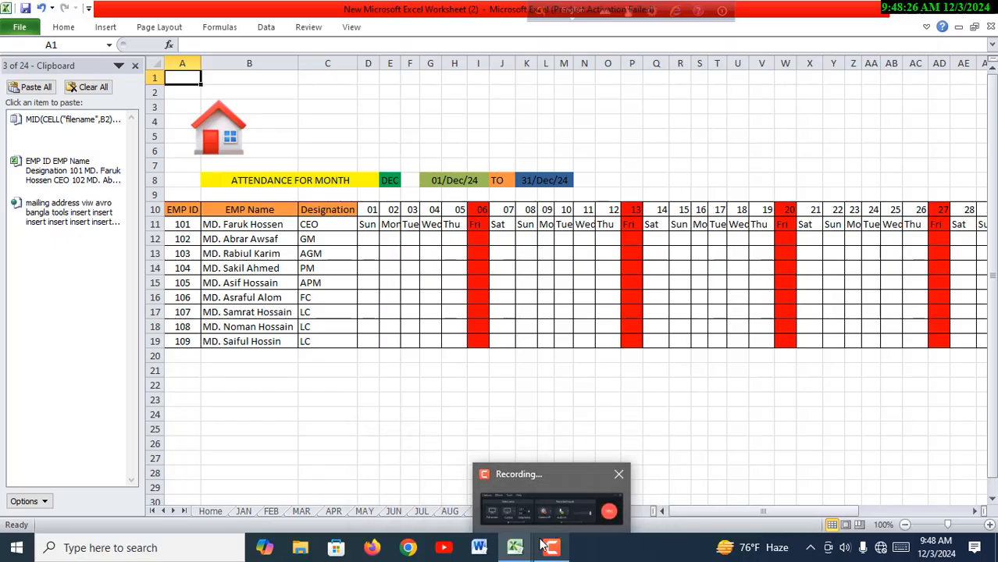
left_click(543, 521)
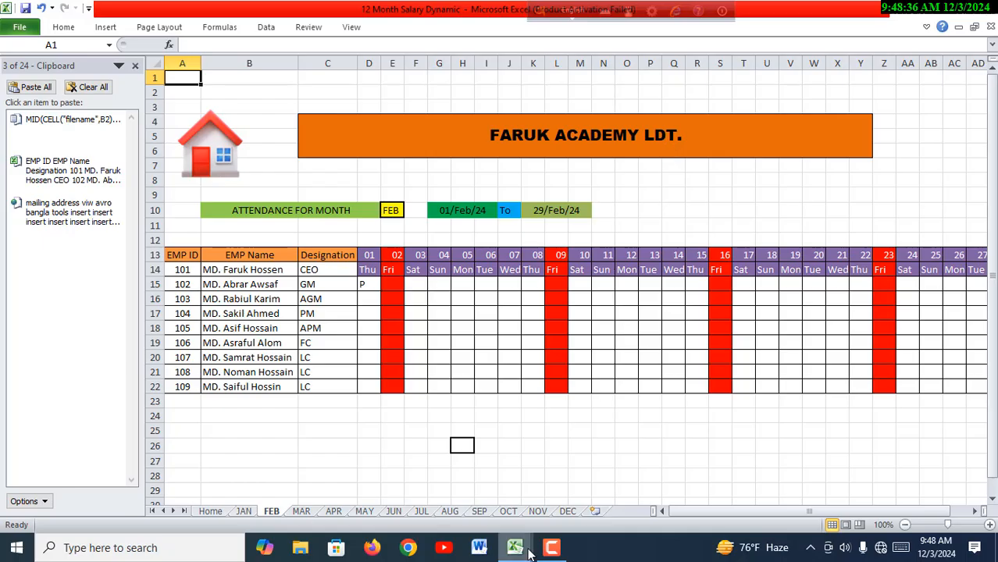
mouse_move(515, 550)
left_click(495, 520)
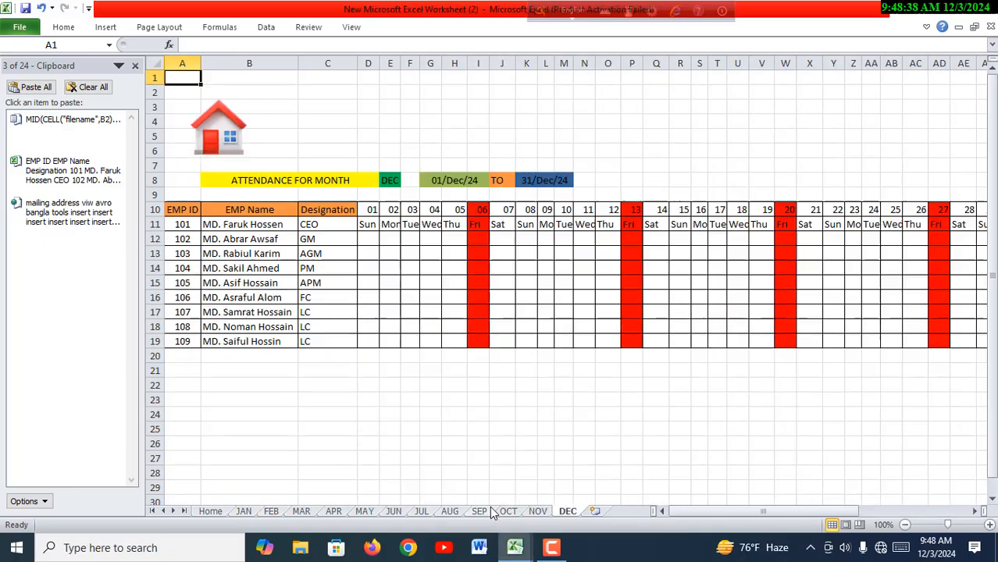
- Merge and center D3:U4 on the DEC sheet as a title reading FARUK ACADEMY LTD., bold, size 18, with green fill
left_click_drag(370, 106, 742, 125)
left_click(64, 29)
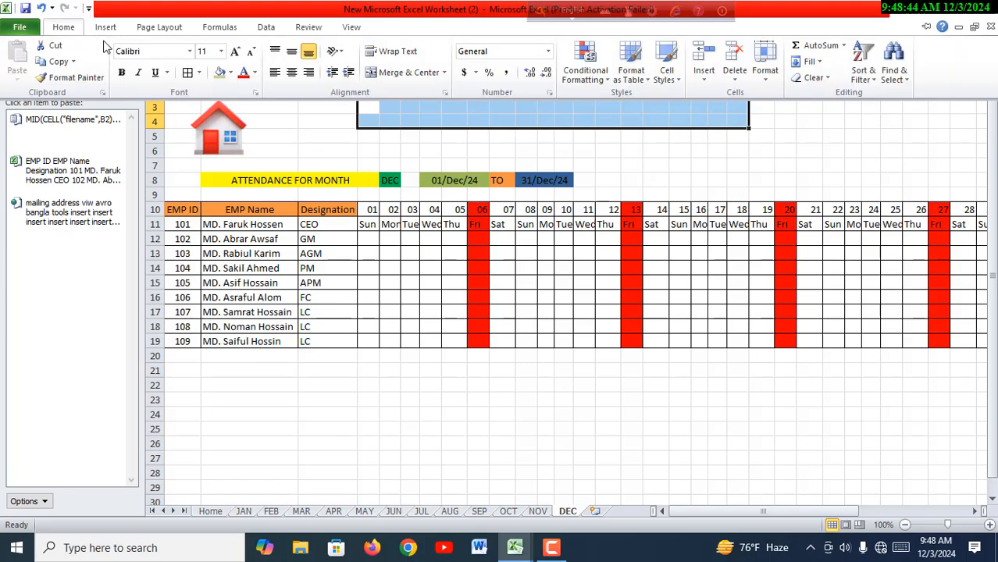
left_click(374, 78)
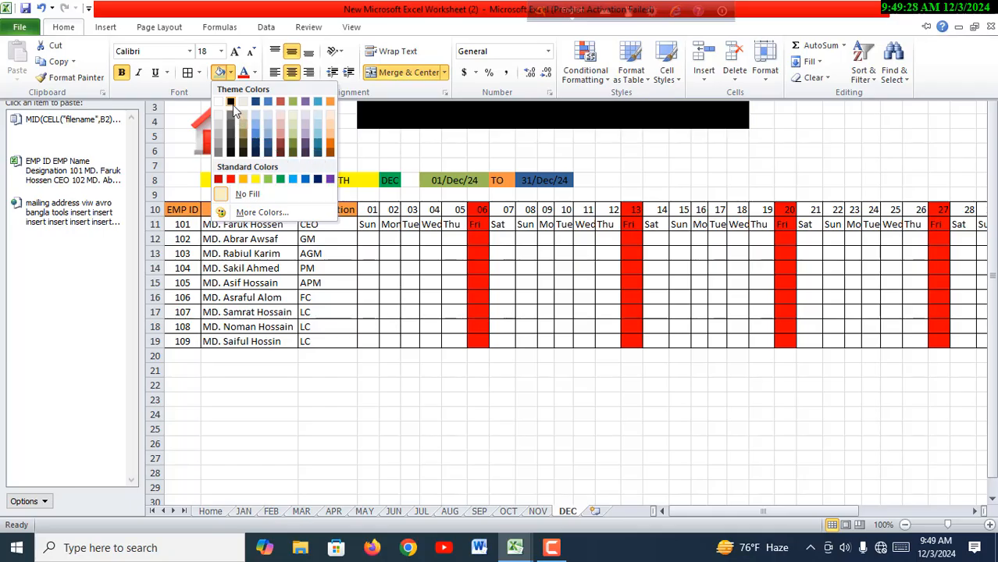
left_click(281, 181)
left_click(352, 367)
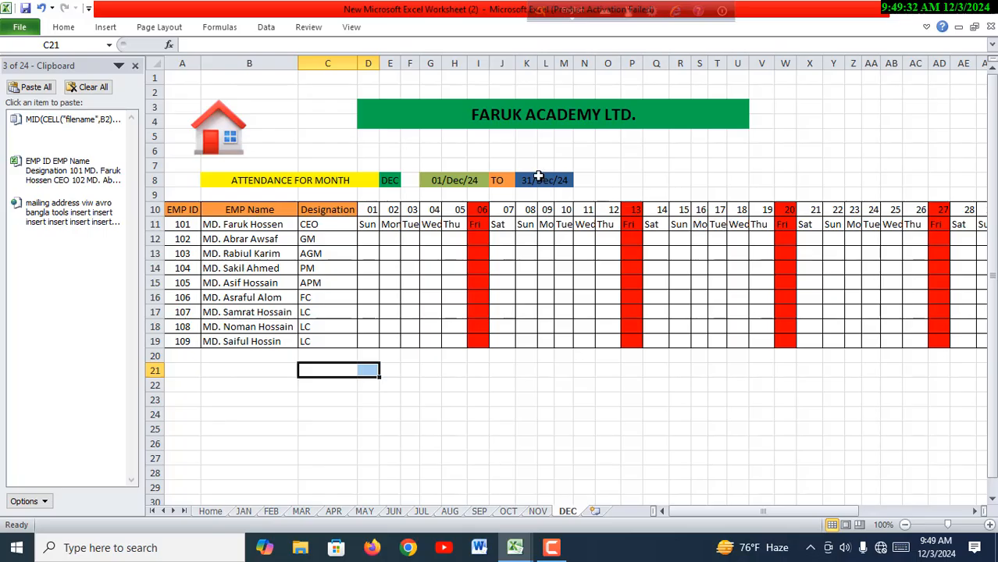
- Compare the DEC title's lettering with the banner in the 12 Month Salary Dynamic workbook and return to the new workbook
left_click(515, 547)
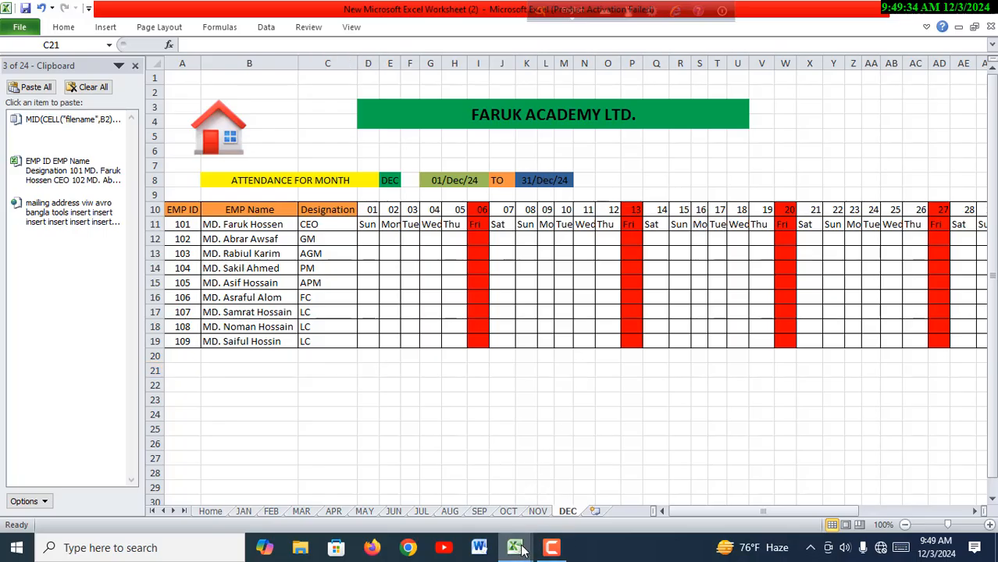
left_click(570, 508)
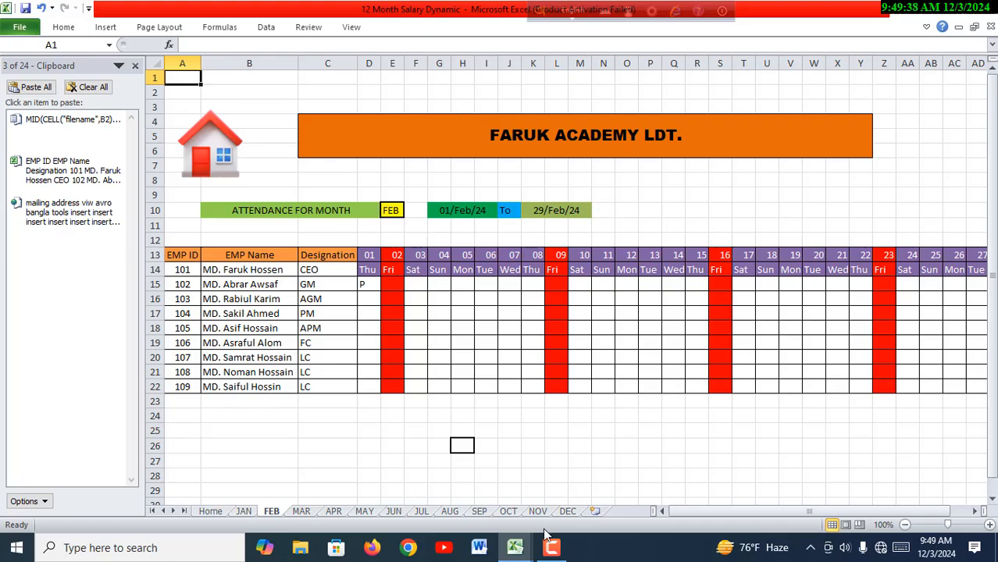
left_click(522, 545)
left_click(497, 521)
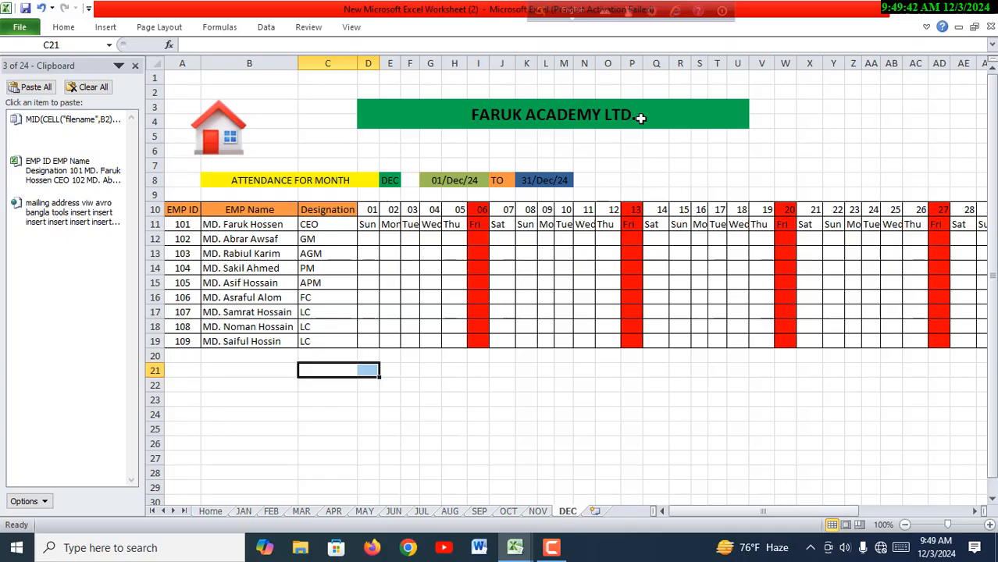
- Change the font of the FARUK ACADEMY LTD. title on the DEC sheet to Arial Black
left_click(465, 114)
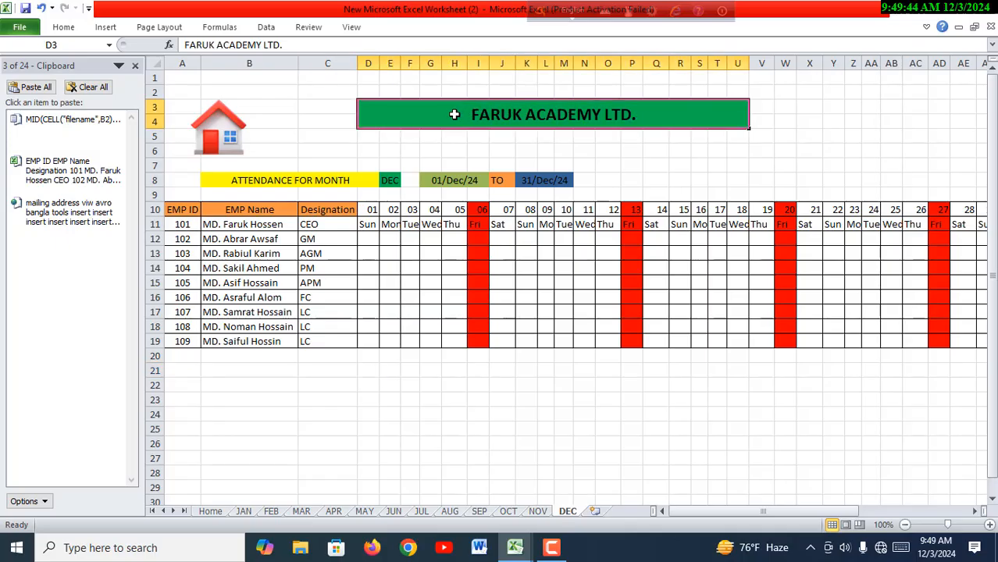
left_click(63, 27)
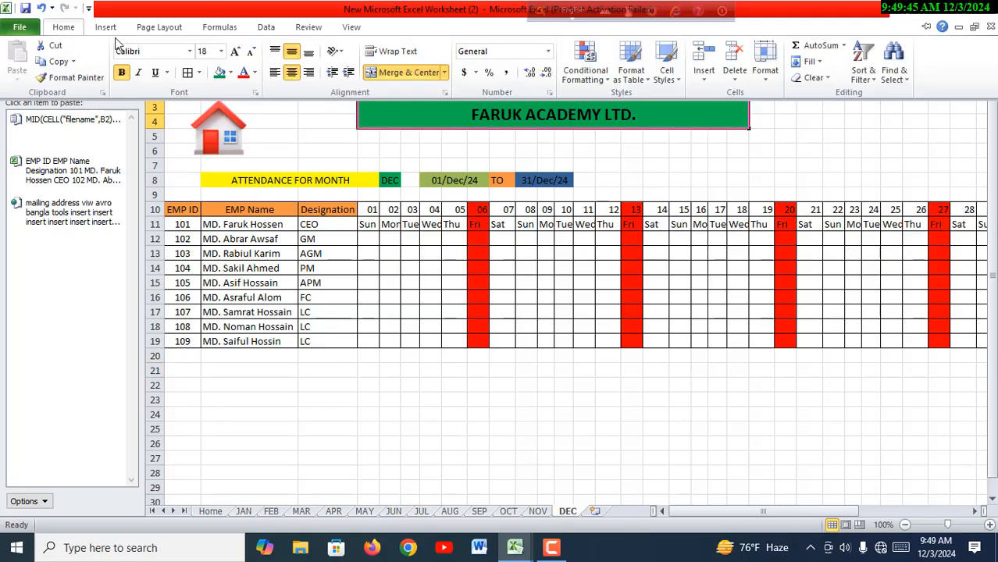
left_click(190, 51)
left_click(183, 190)
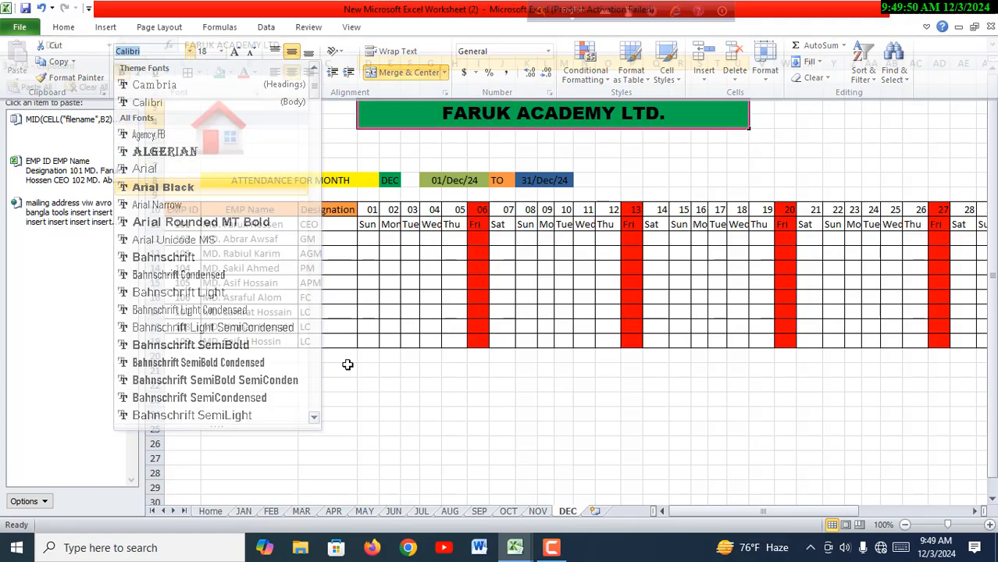
left_click_drag(478, 484, 479, 473)
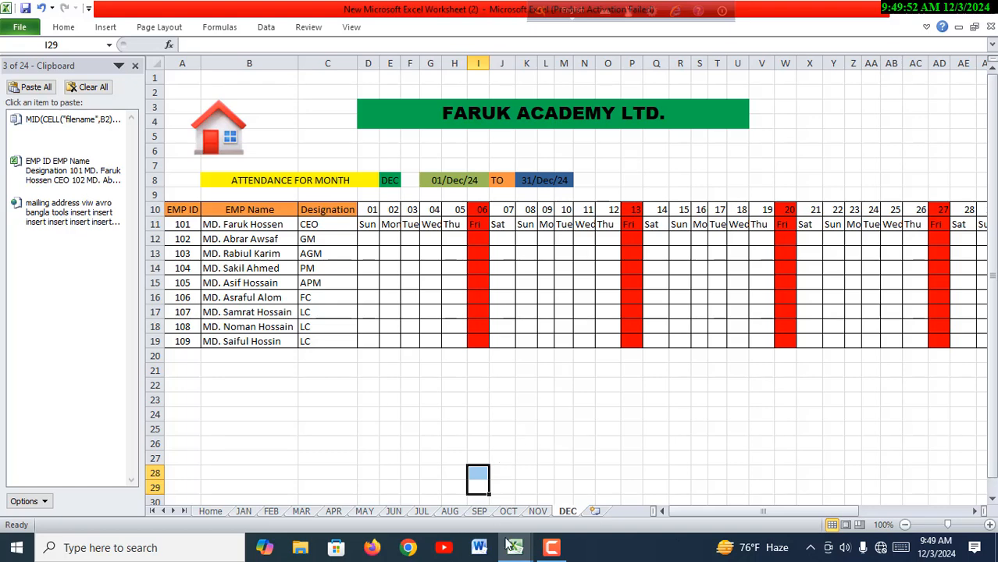
- View the FEB sheet layout in the 12 Month Salary Dynamic workbook once more and switch back to the DEC sheet
mouse_move(514, 547)
left_click(594, 480)
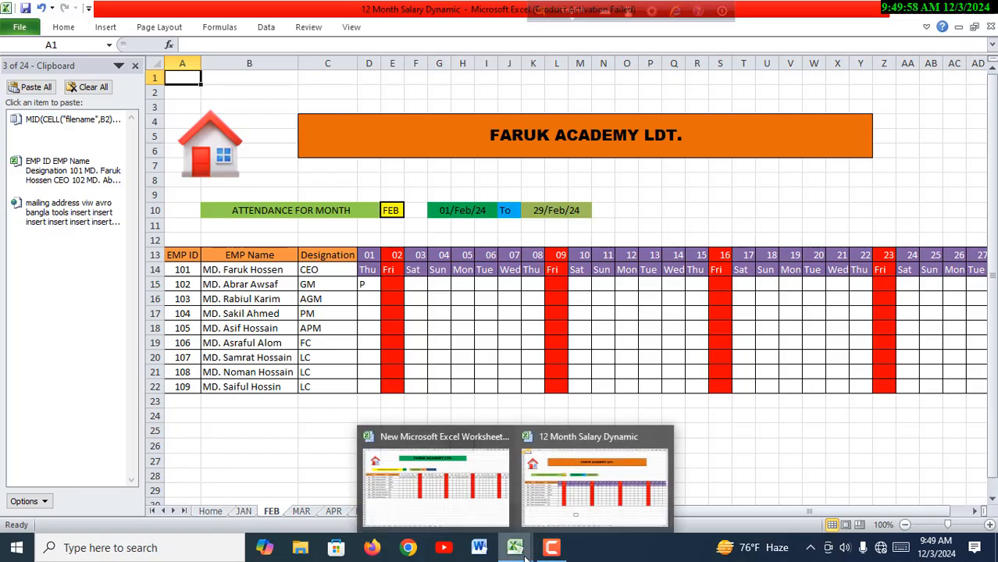
left_click(493, 509)
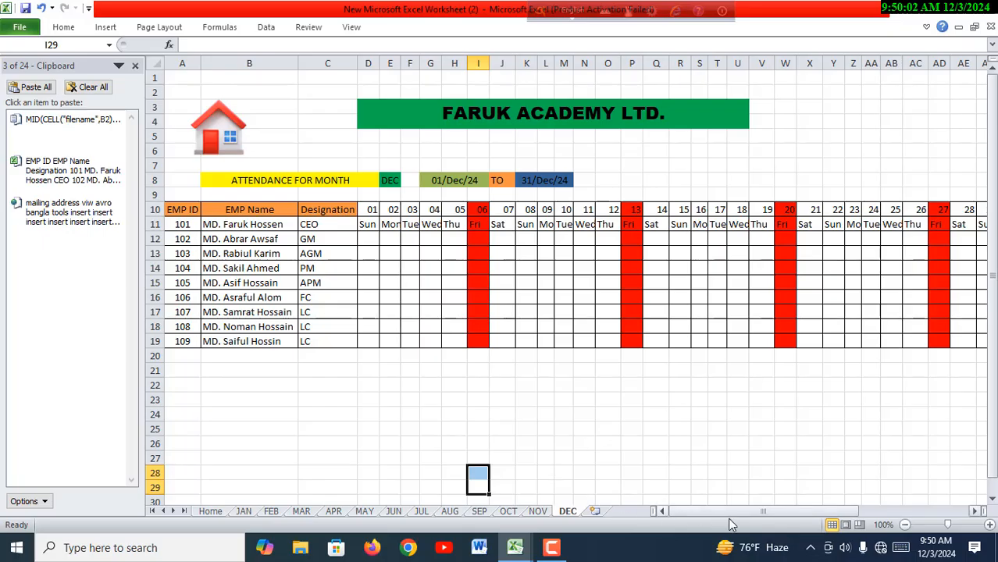
- Inspect the date formulas past day 31 in AI10 and AK10 on the DEC sheet, and return to Home through the home icon
left_click_drag(757, 516, 816, 517)
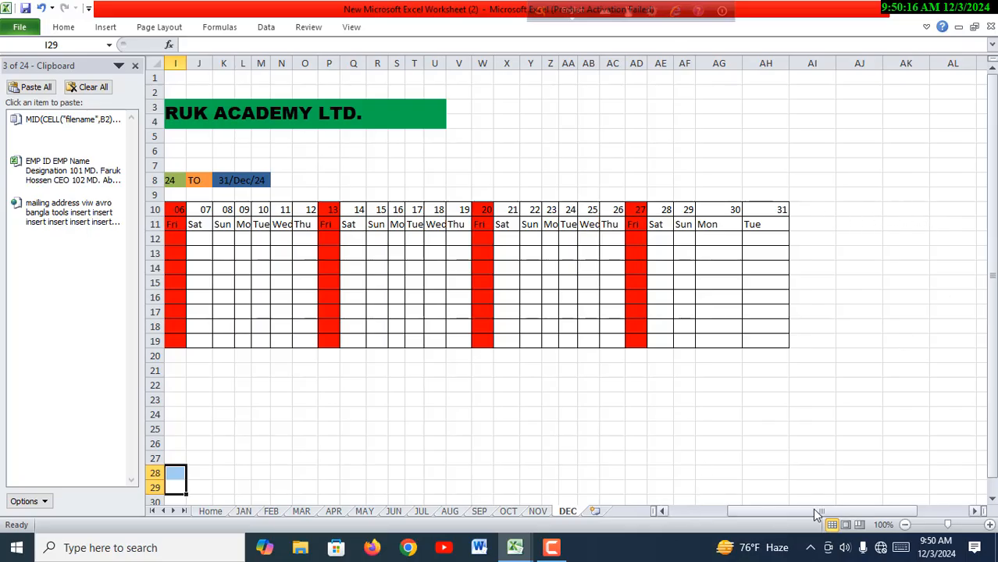
left_click_drag(828, 512, 854, 515)
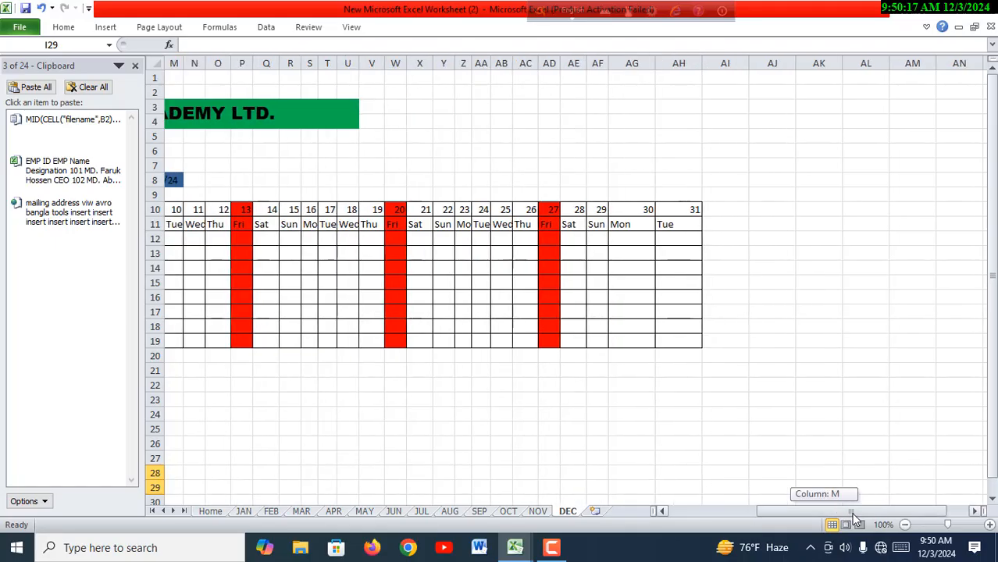
left_click(718, 209)
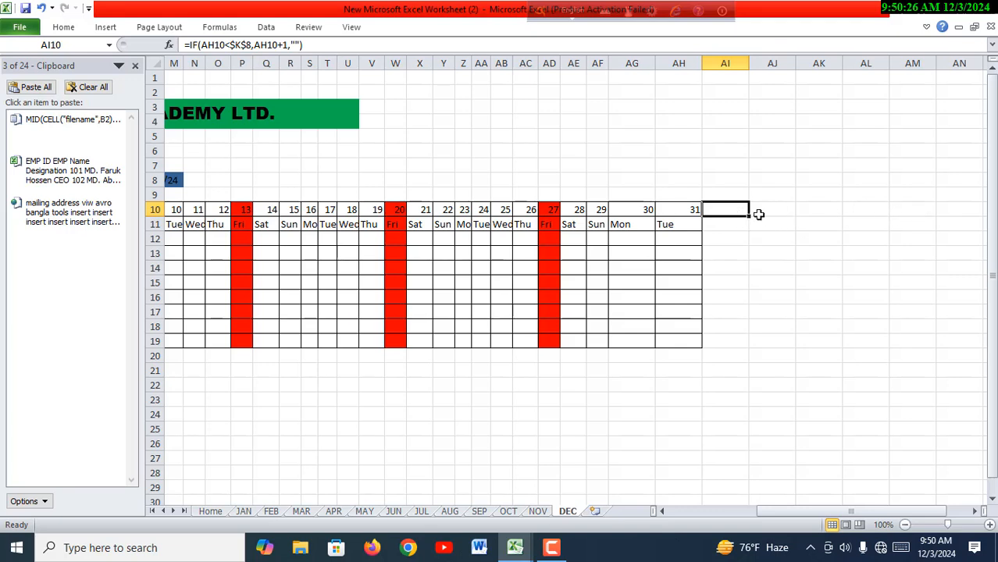
left_click(814, 212)
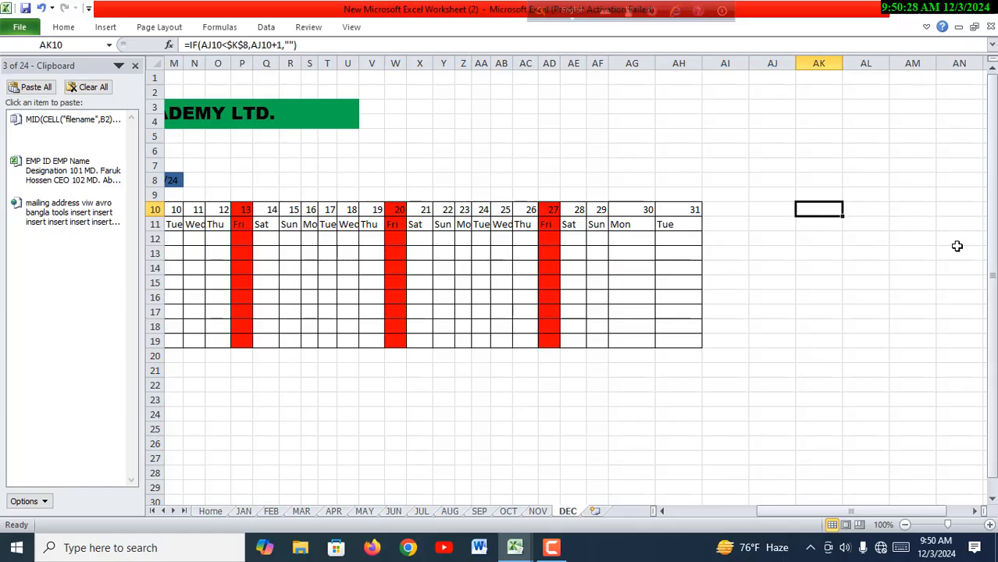
left_click_drag(853, 518, 742, 518)
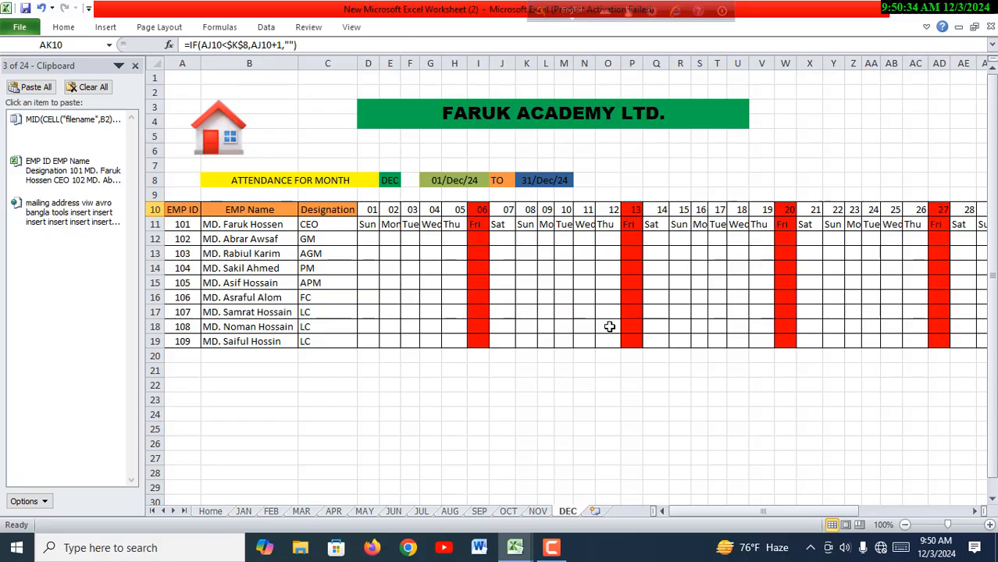
left_click(238, 132)
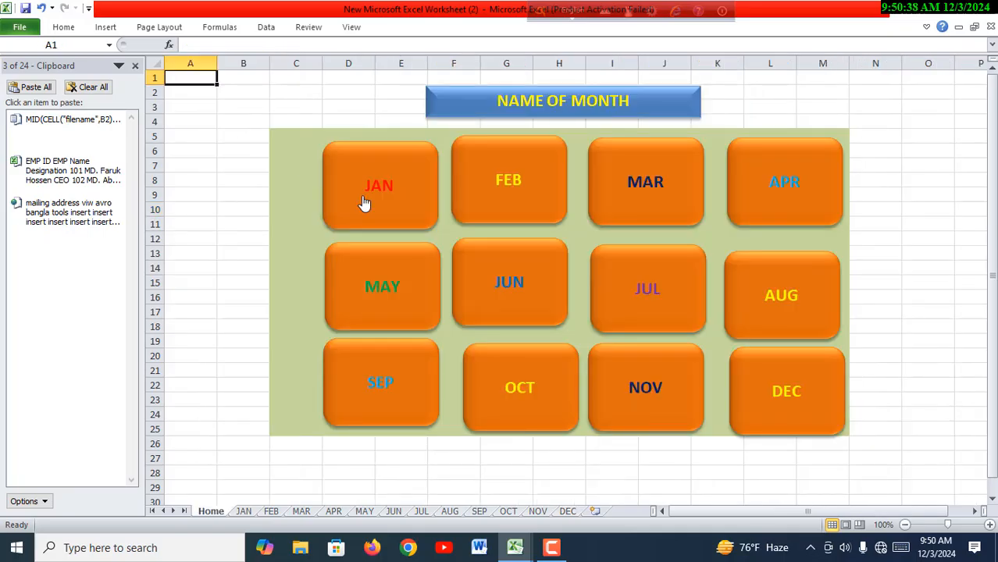
- Check the MAY and OCT sheets through their Home page month links, returning through the home icon, and open the NOV sheet
left_click(415, 292)
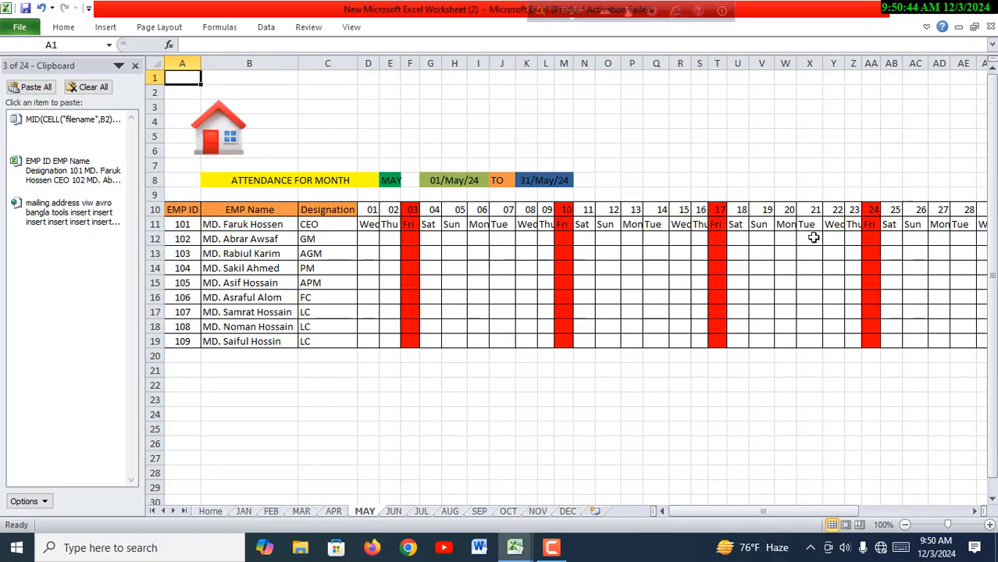
left_click(239, 140)
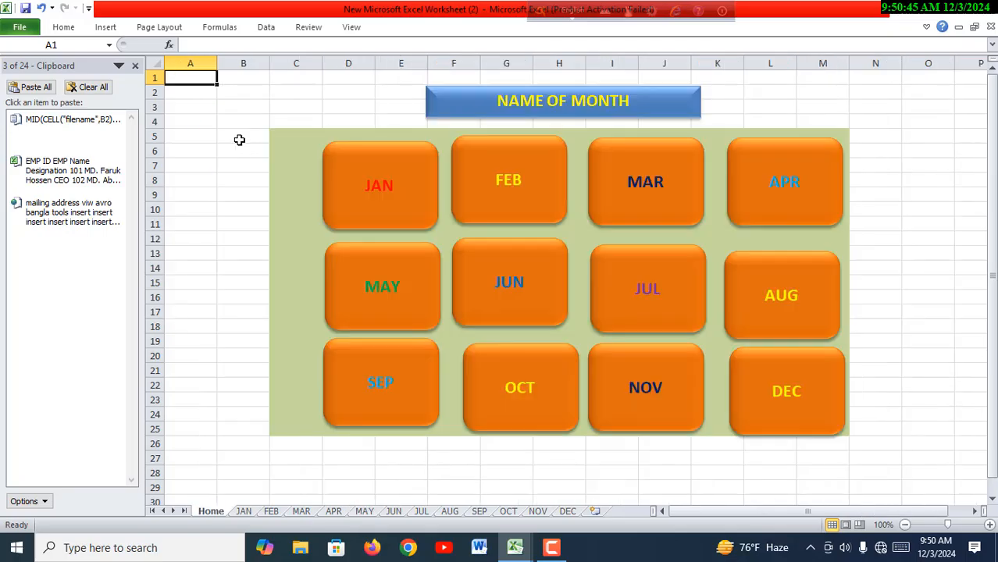
left_click(522, 384)
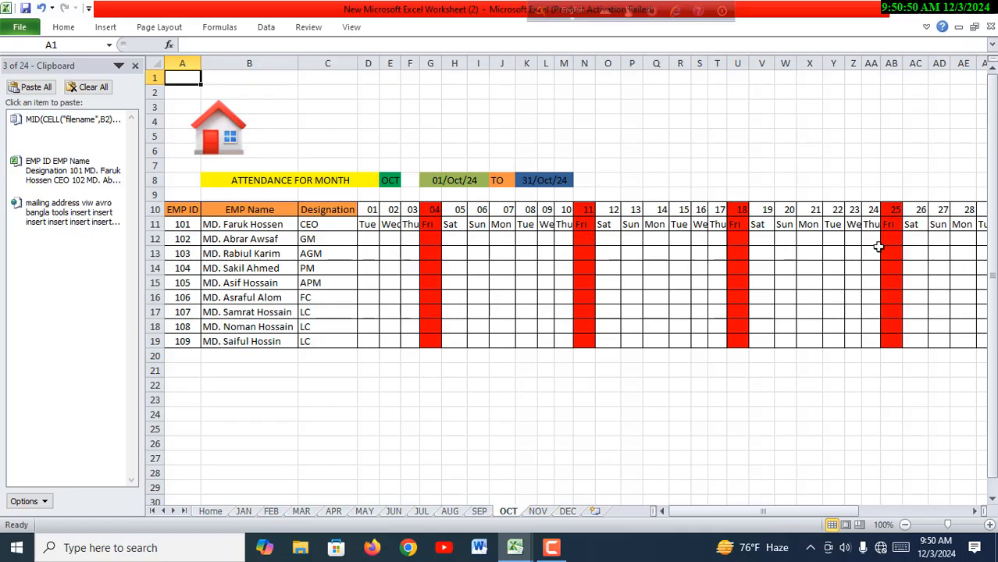
left_click(234, 147)
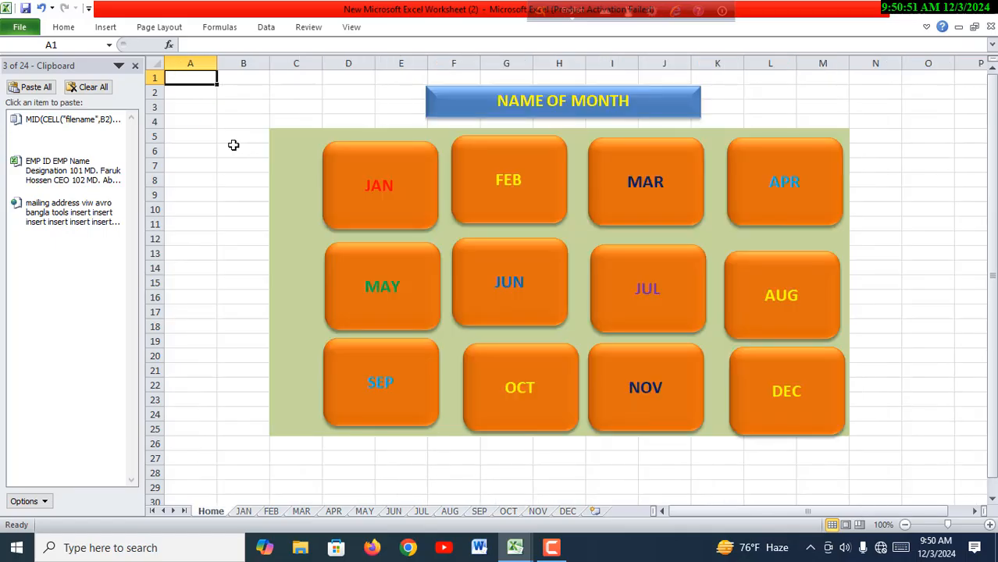
left_click(668, 404)
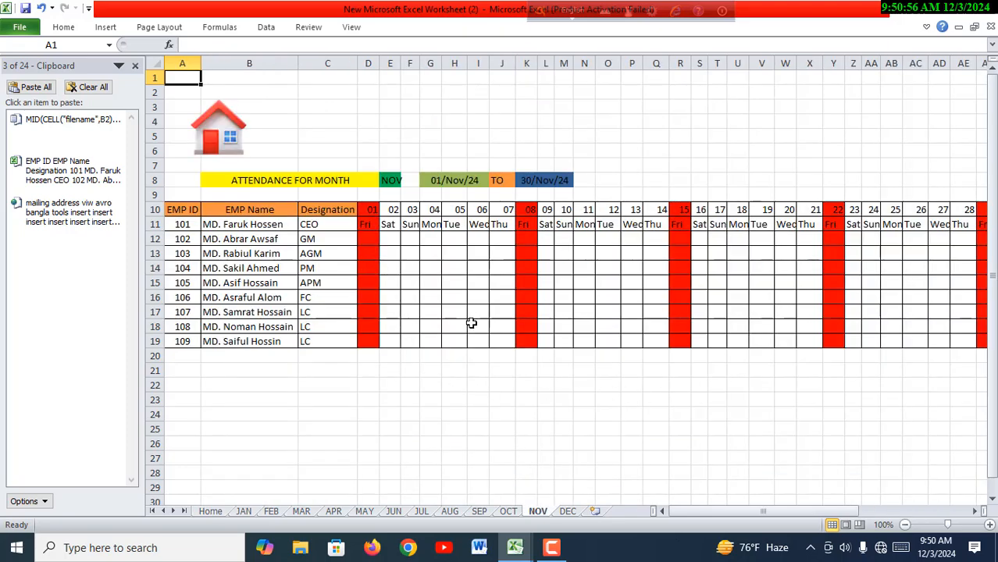
- Enter attendance mark P in E12 and A in F12 on the NOV sheet
left_click(393, 243)
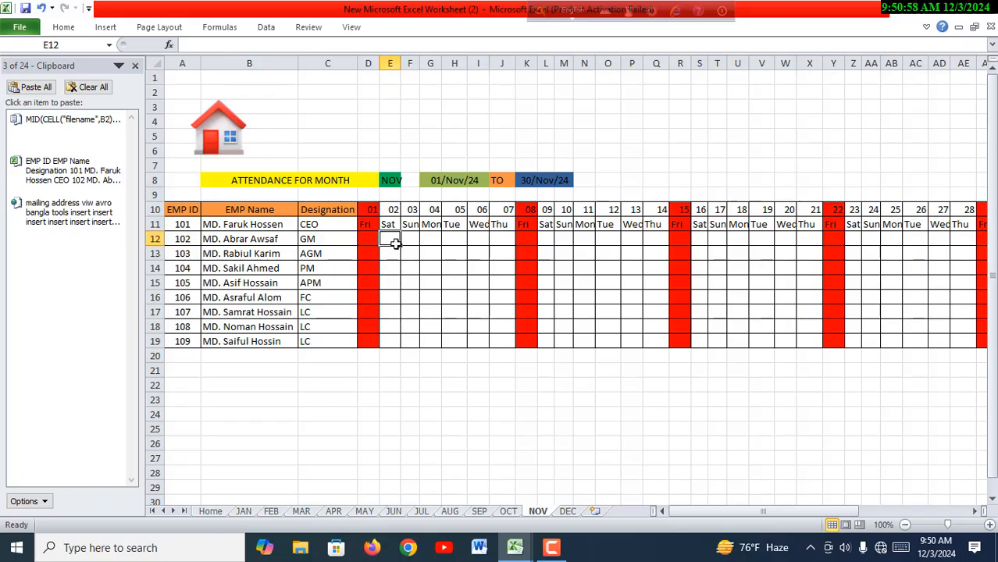
type("P")
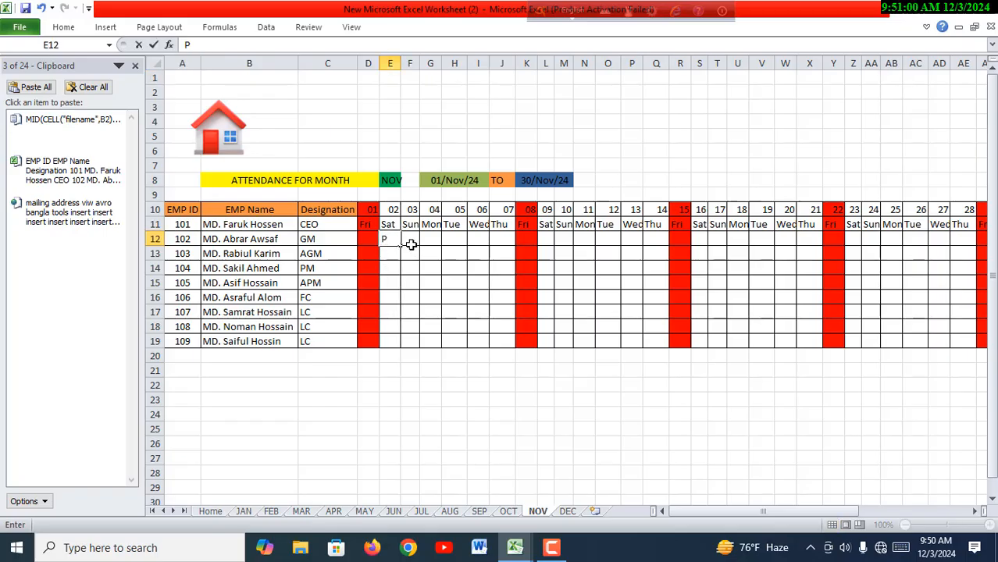
left_click(411, 241)
type("A")
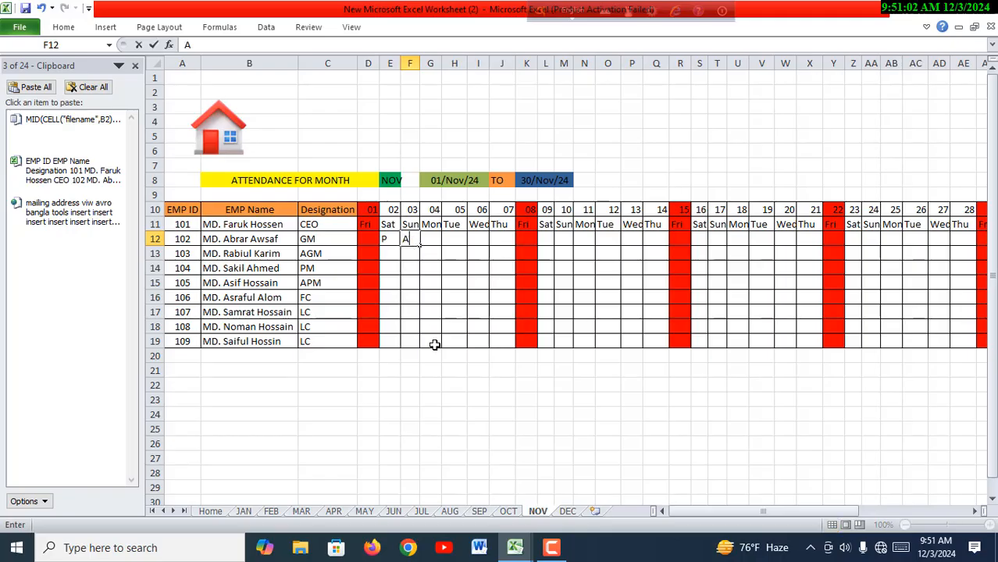
left_click(435, 378)
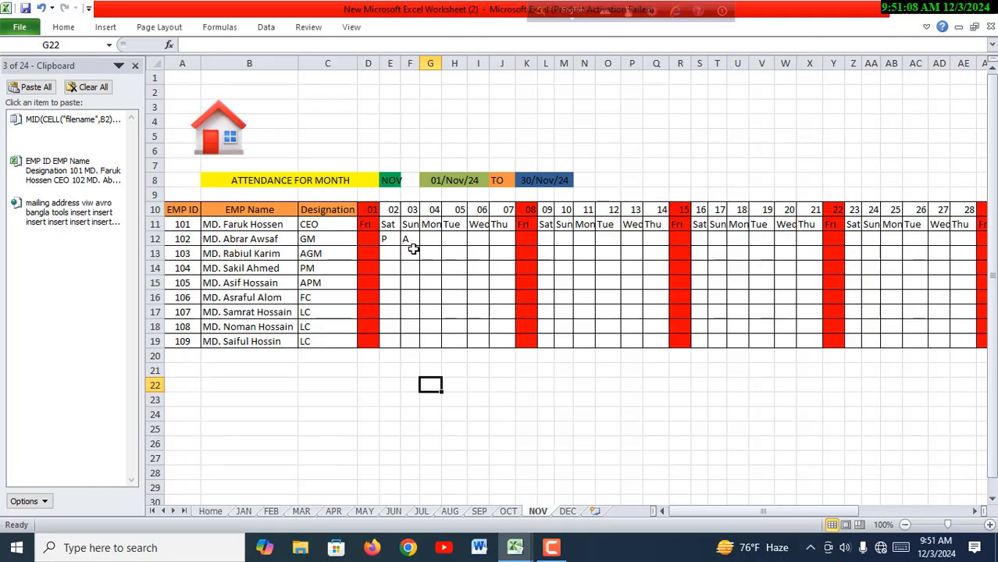
left_click(480, 398)
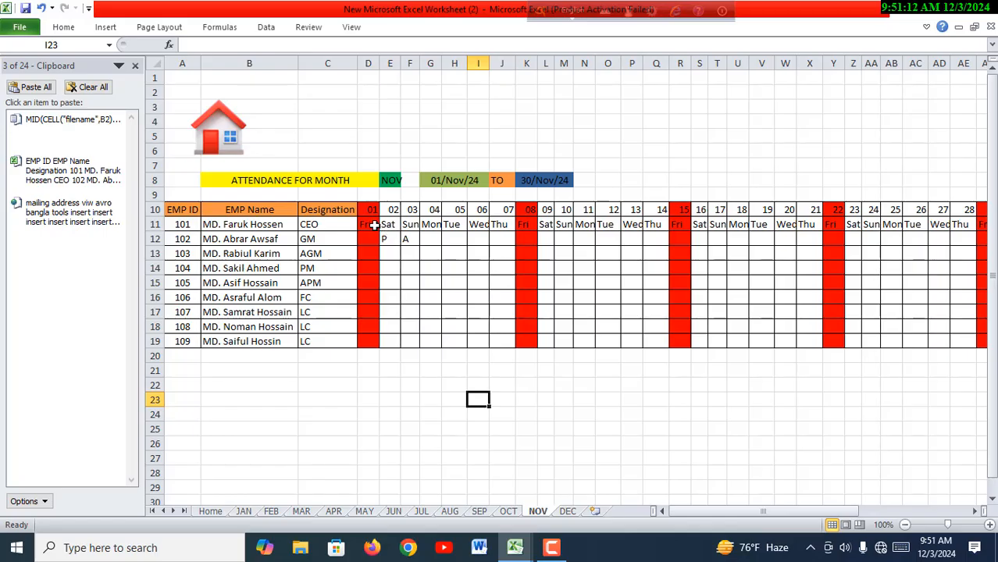
- Apply list data validation with the source P,A to the range D11:AH19 on the NOV sheet
left_click_drag(367, 226, 779, 346)
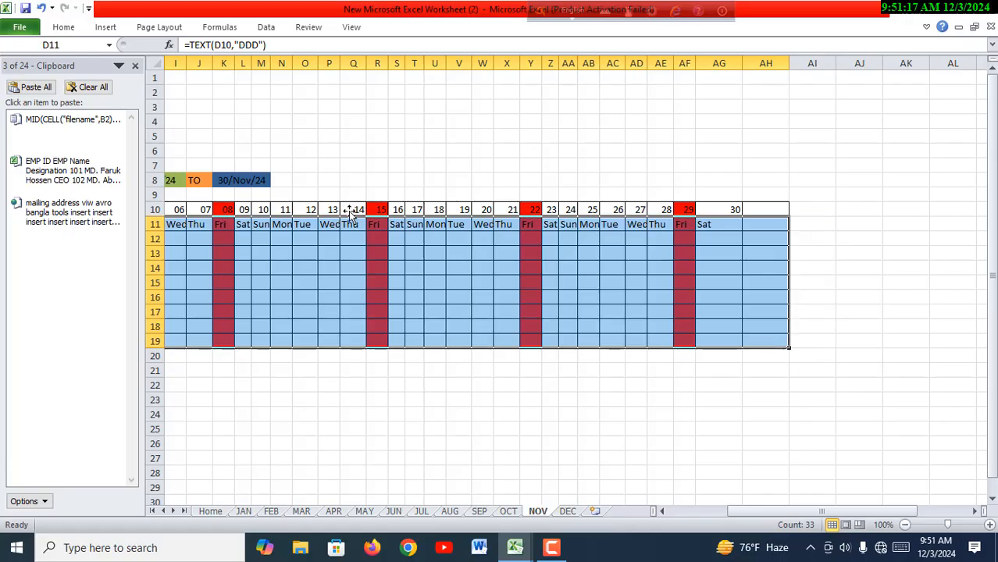
left_click(65, 27)
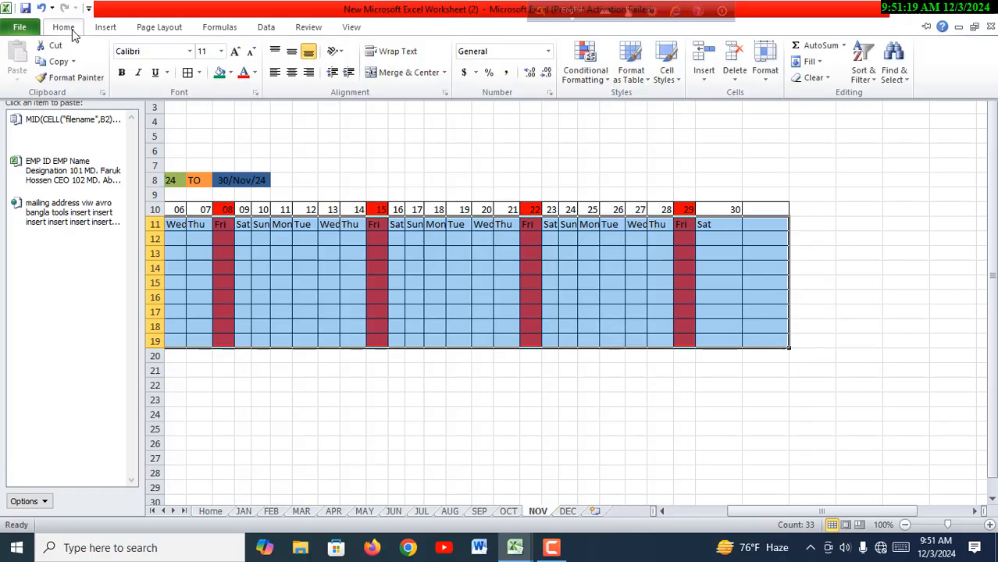
left_click(266, 28)
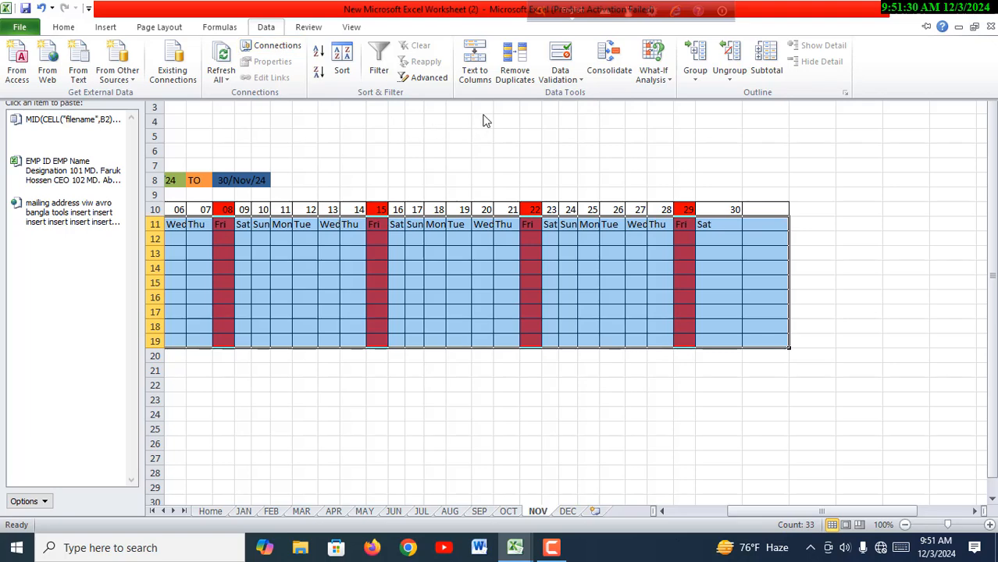
left_click(581, 80)
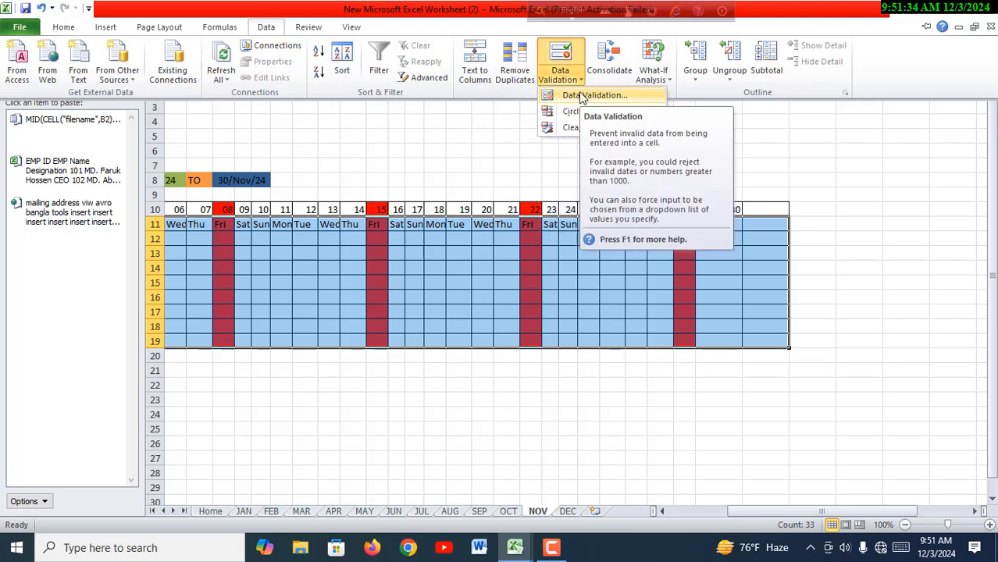
left_click(581, 96)
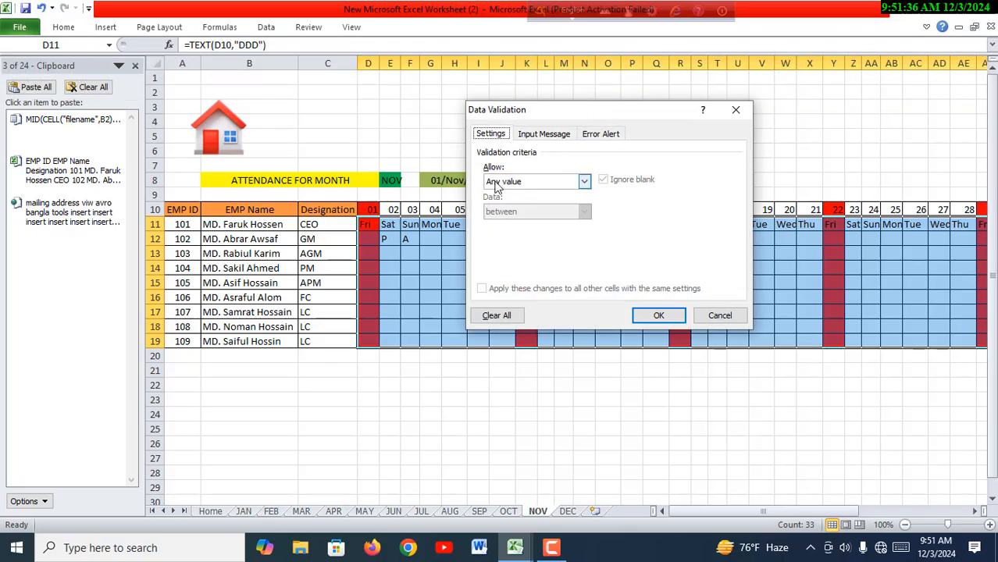
left_click(585, 181)
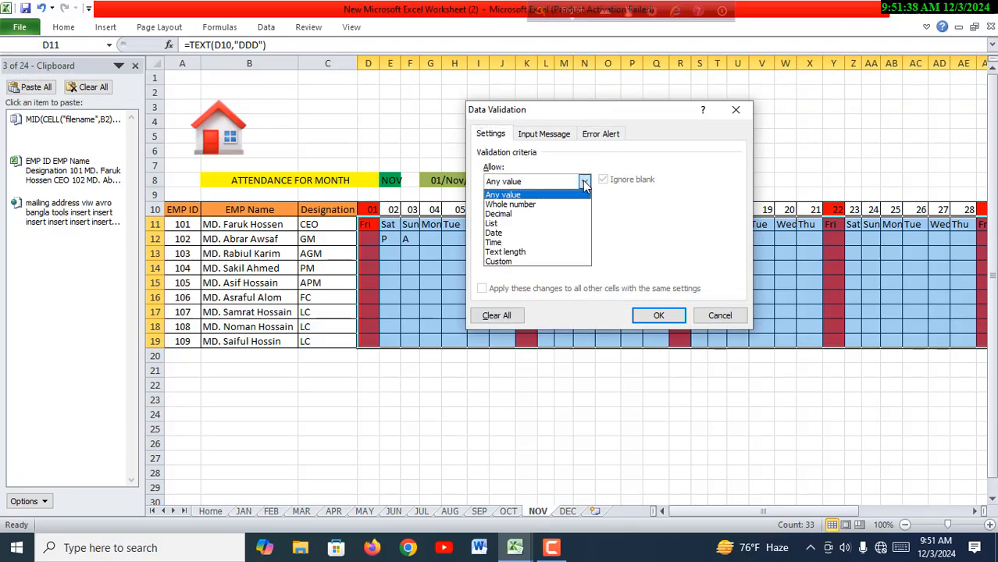
left_click(501, 226)
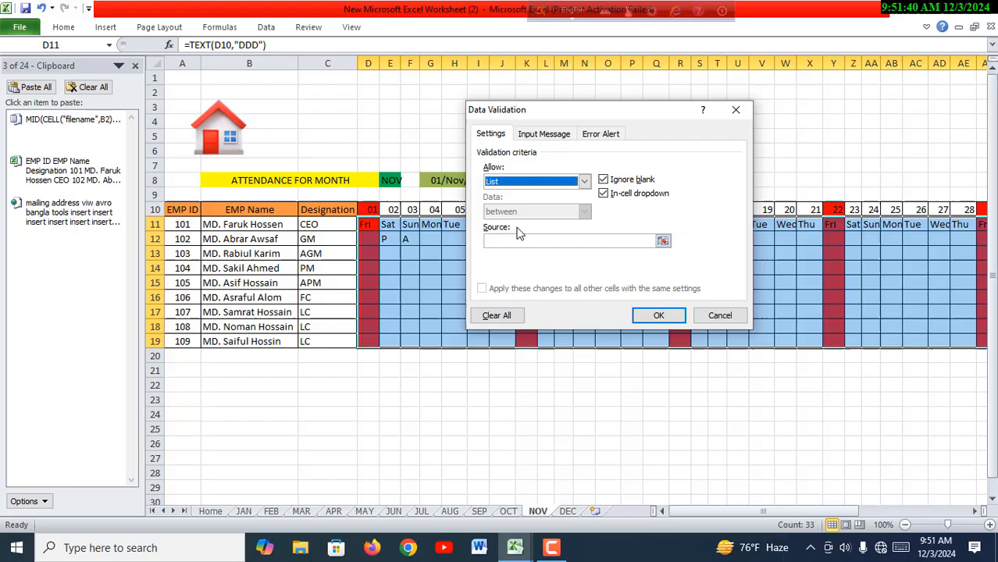
left_click(501, 242)
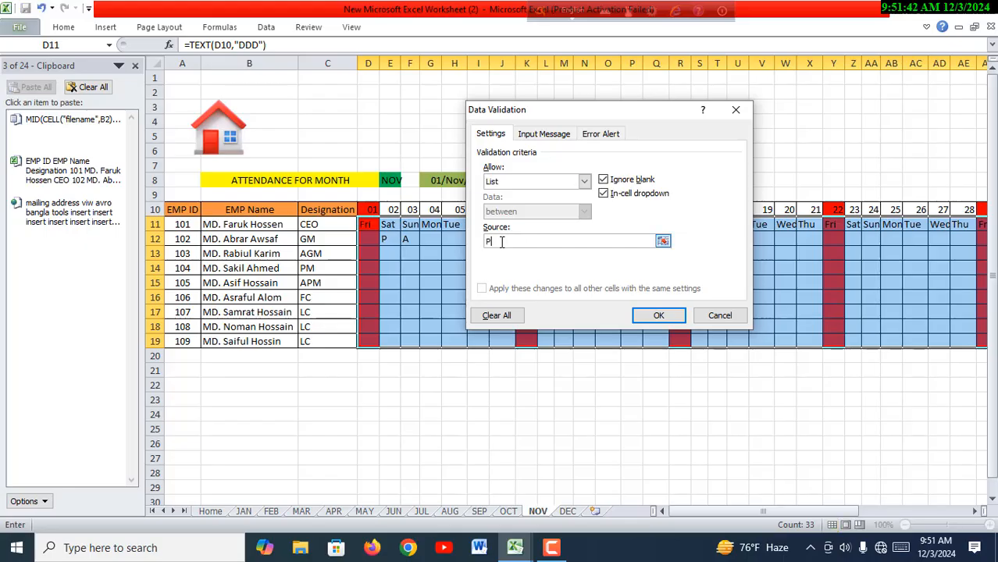
type("P,A")
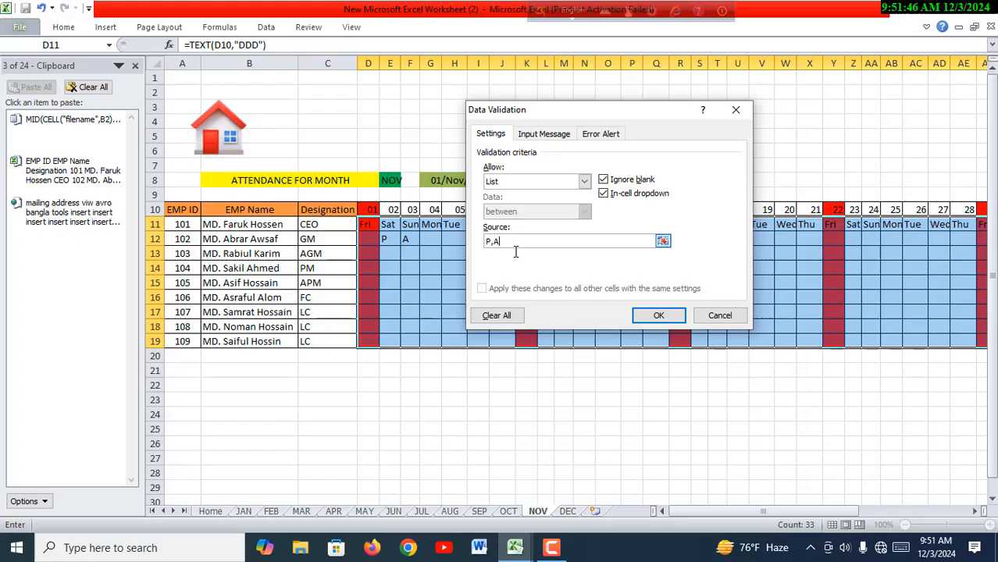
left_click(658, 315)
left_click(657, 441)
- Choose P for F13, A for G15 and P for I13 from the in-cell attendance dropdowns on the NOV sheet
left_click(410, 256)
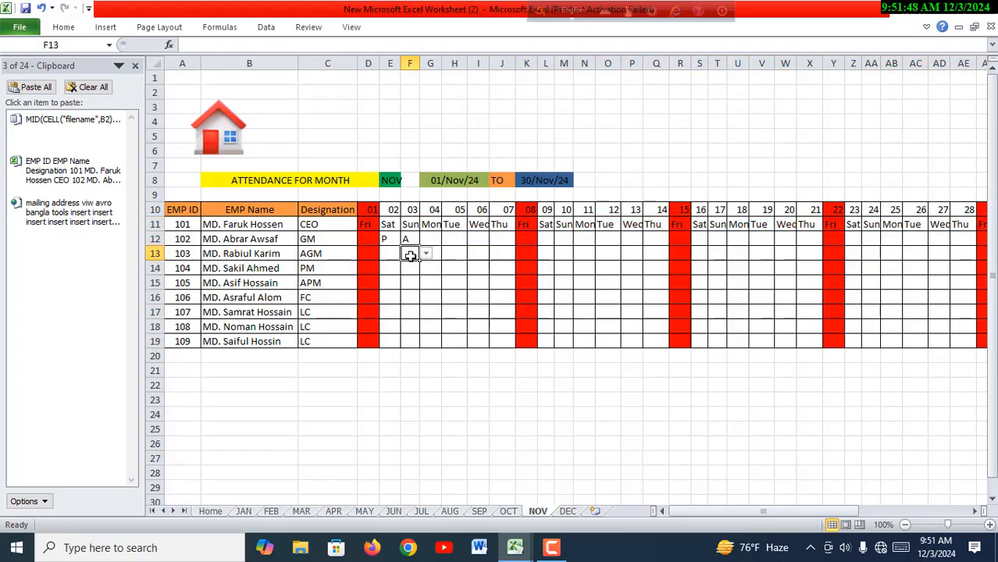
left_click(426, 255)
left_click(410, 265)
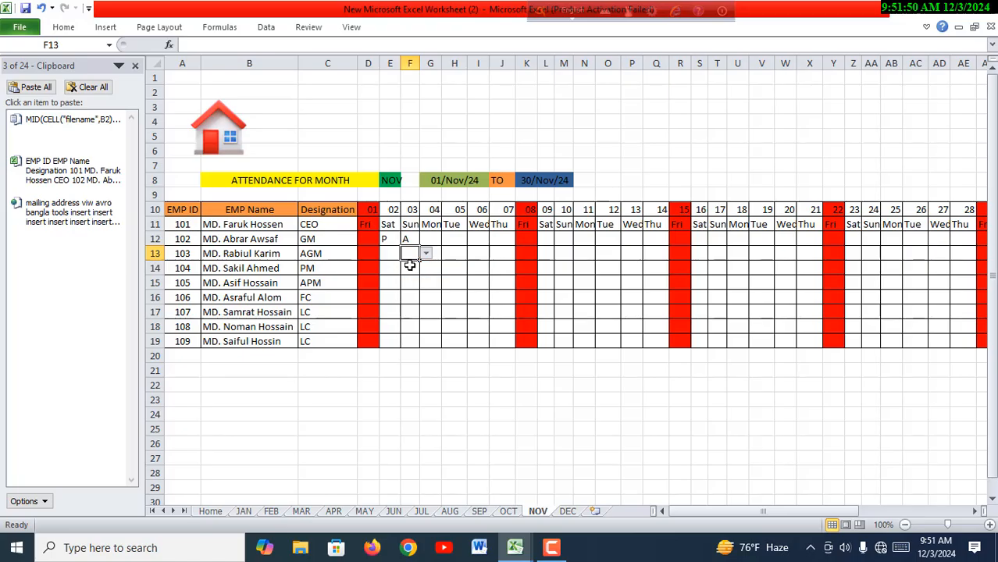
left_click(429, 281)
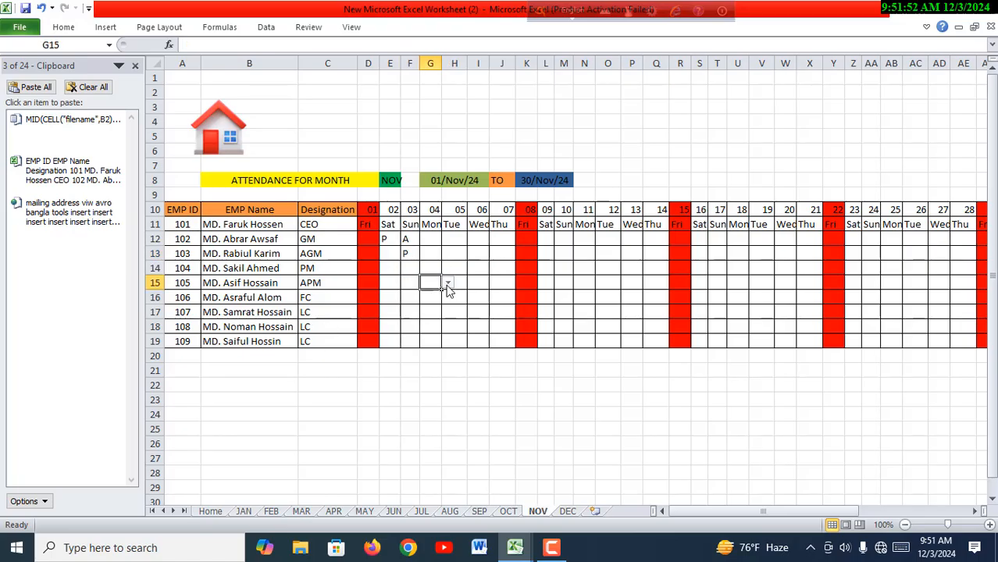
left_click(448, 283)
left_click(436, 306)
left_click(487, 258)
left_click(495, 255)
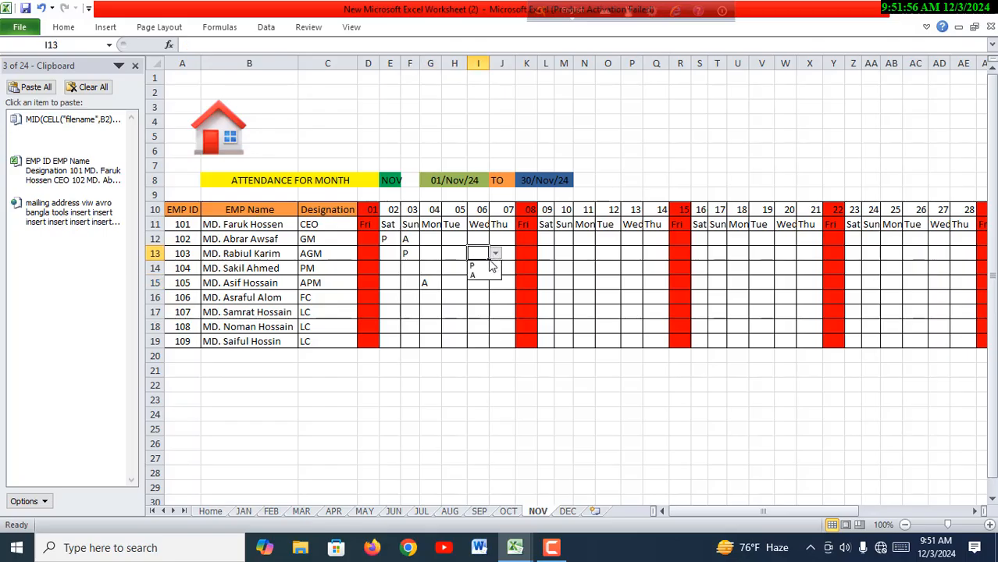
left_click(476, 269)
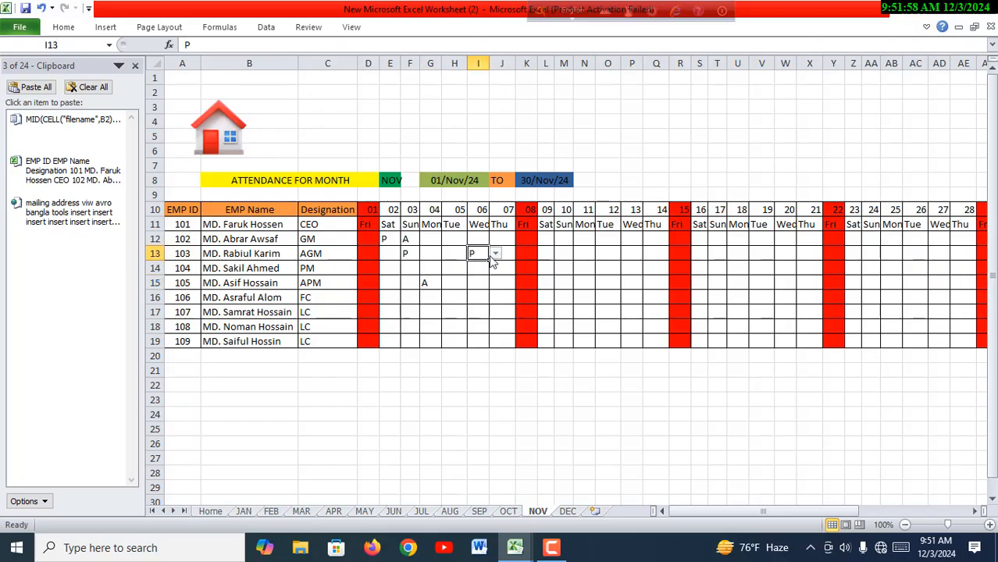